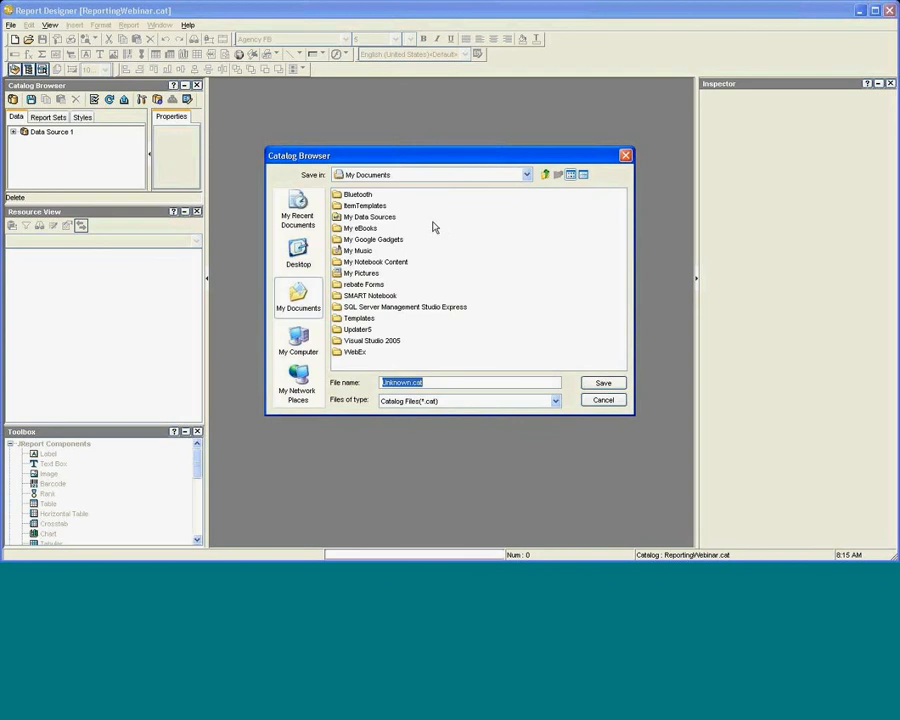
Create a new Webinar2 folder under Desktop > Presentations > Webinars.
click(500, 175)
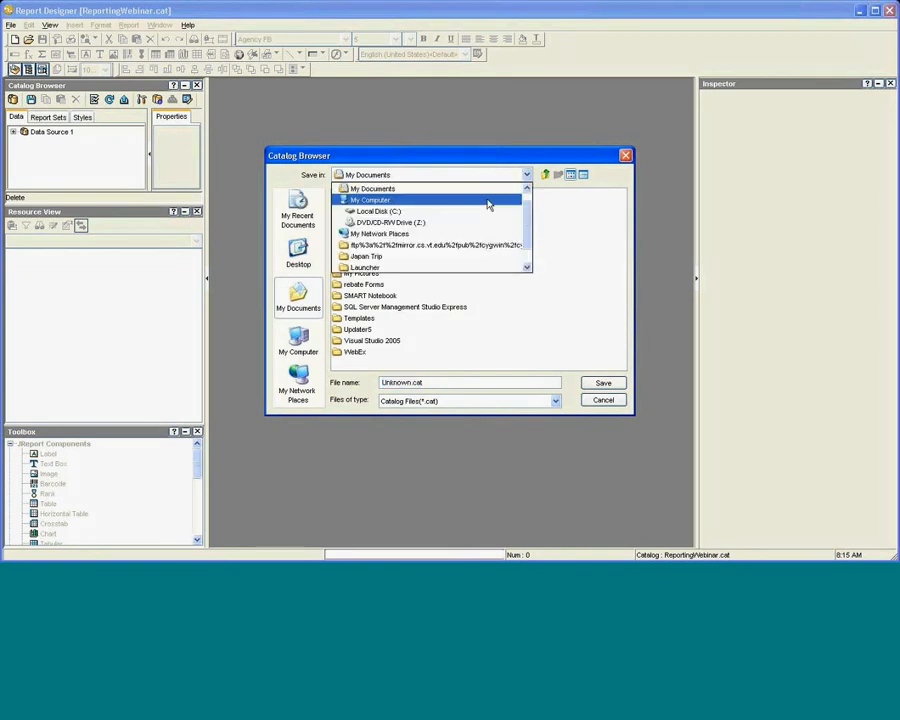
scroll(488, 205, up, 1)
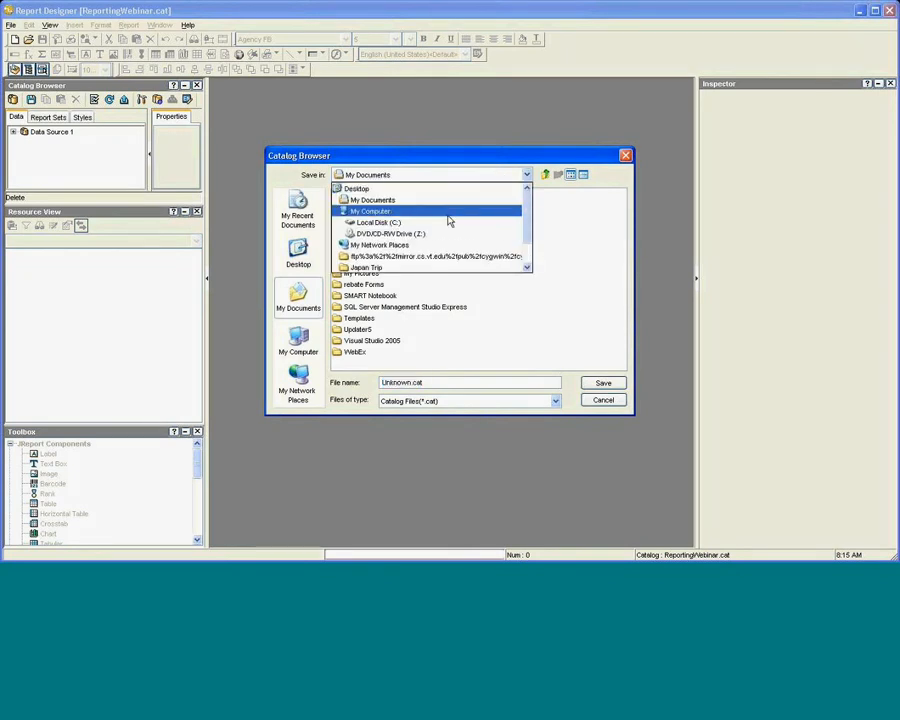
click(437, 189)
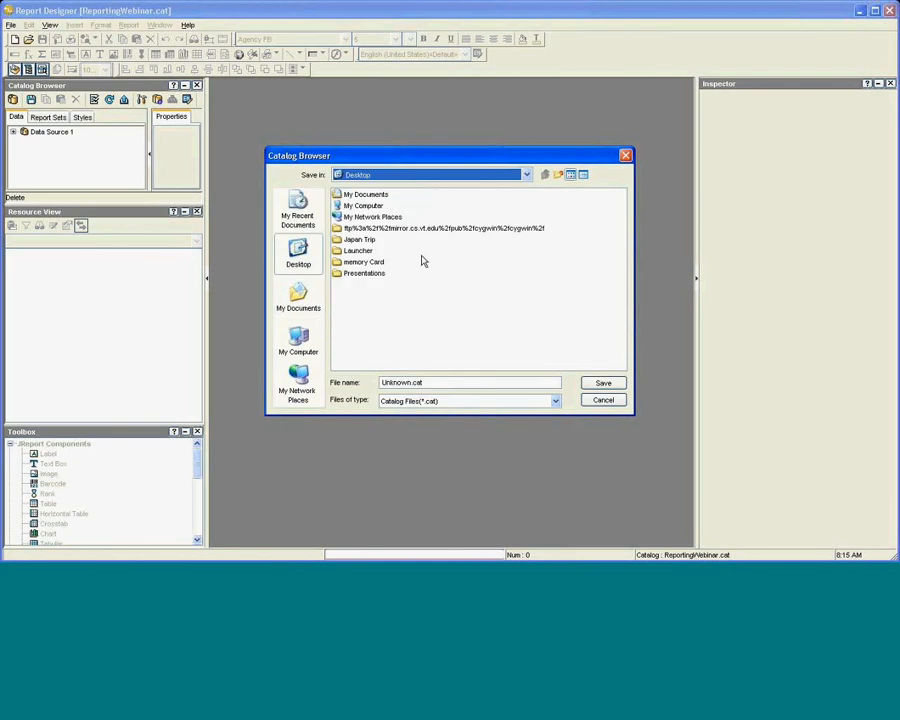
click(366, 262)
click(368, 274)
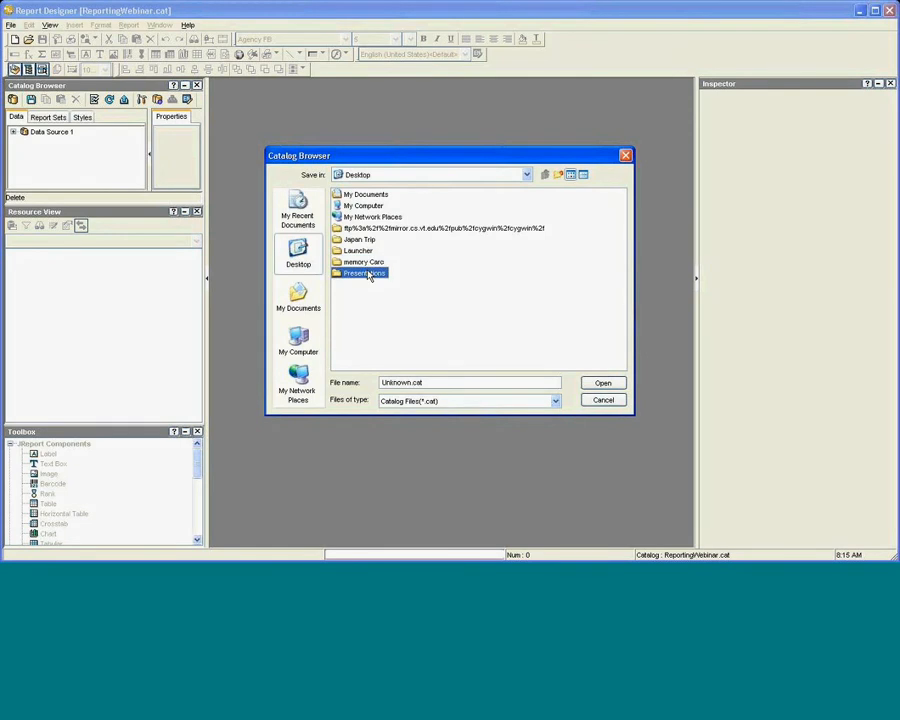
double_click(368, 274)
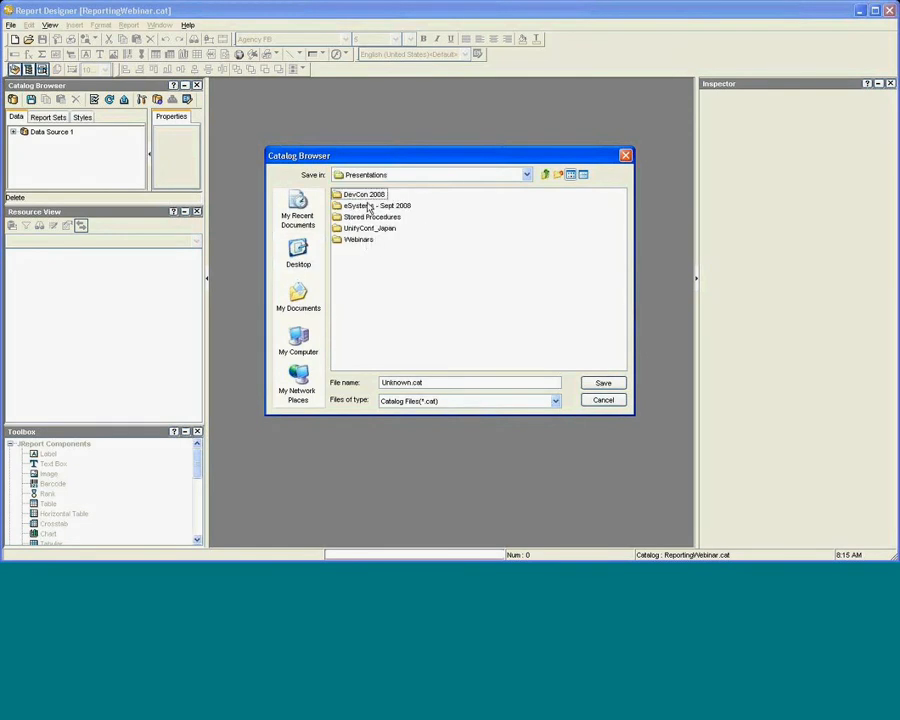
click(360, 242)
double_click(360, 242)
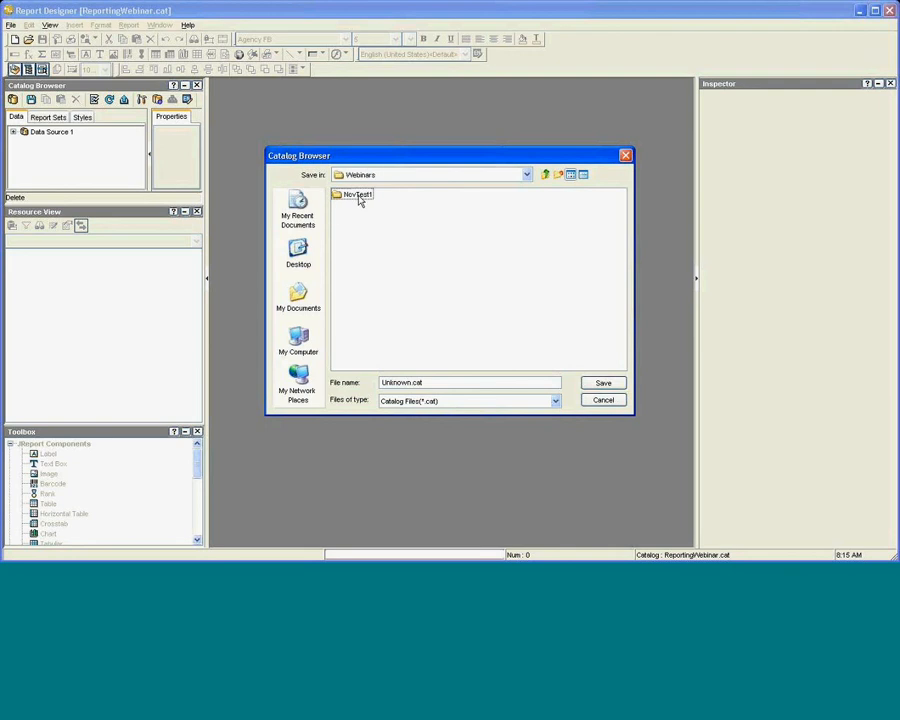
click(558, 175)
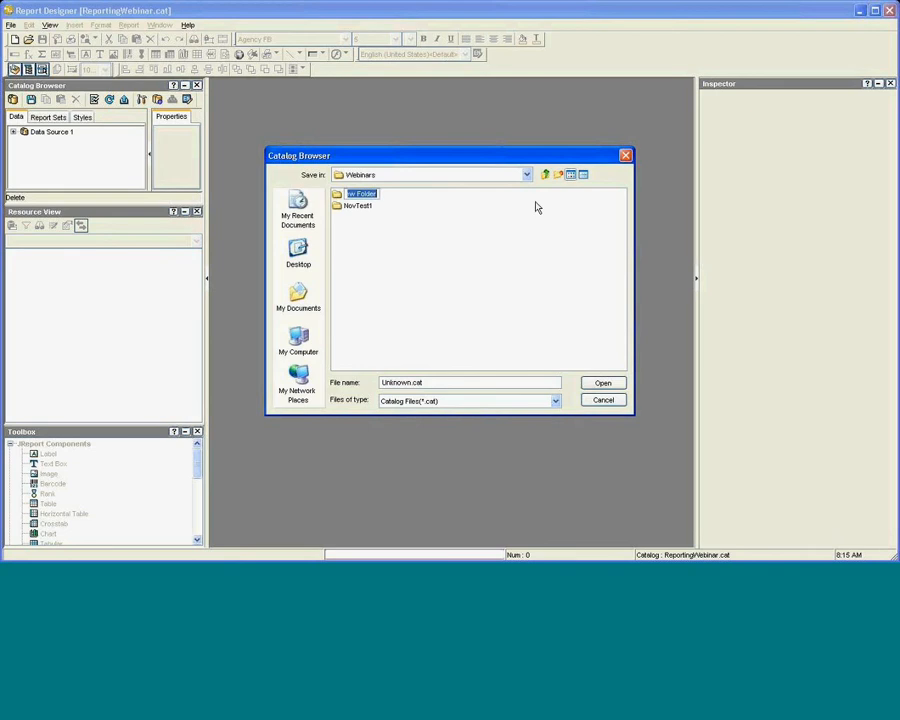
text(Webinar2)
double_click(361, 193)
click(344, 203)
Open NovTest1 and set the catalog file name to webinar2.
double_click(345, 196)
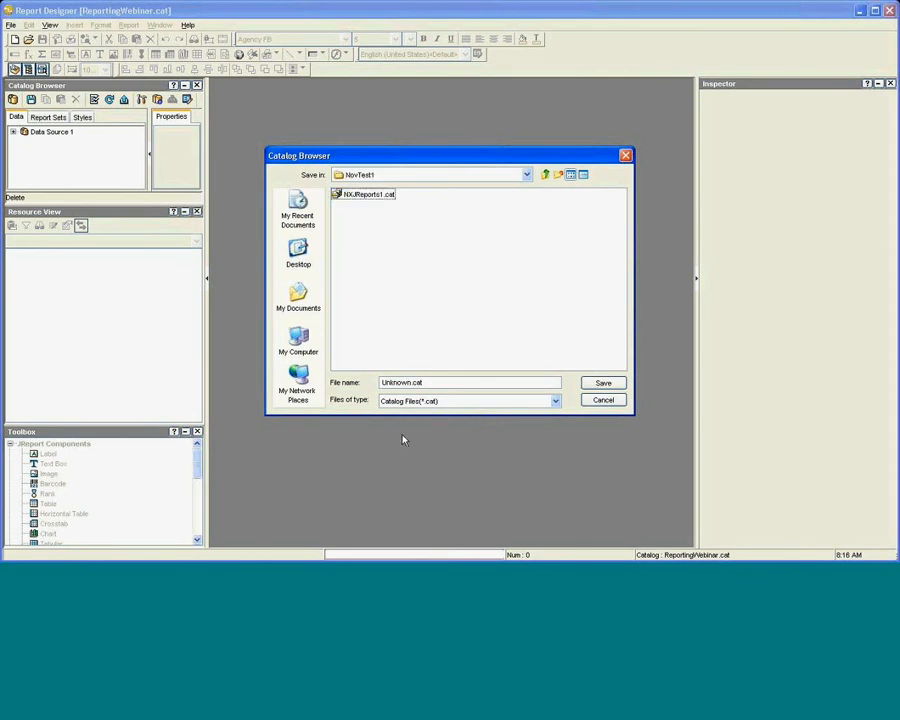
click(409, 382)
double_click(409, 382)
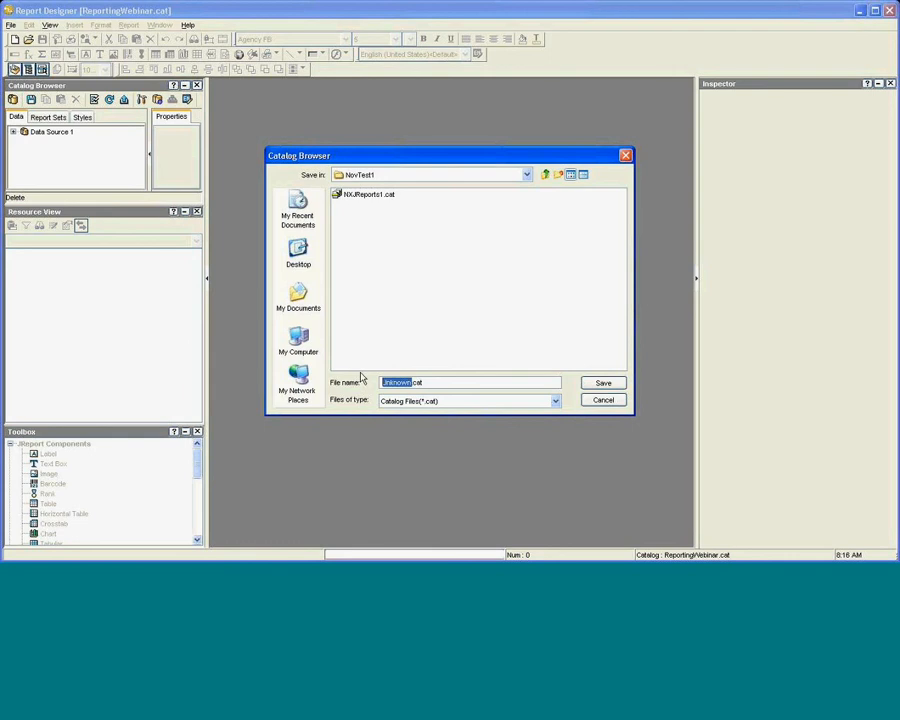
text(webinar2)
click(590, 386)
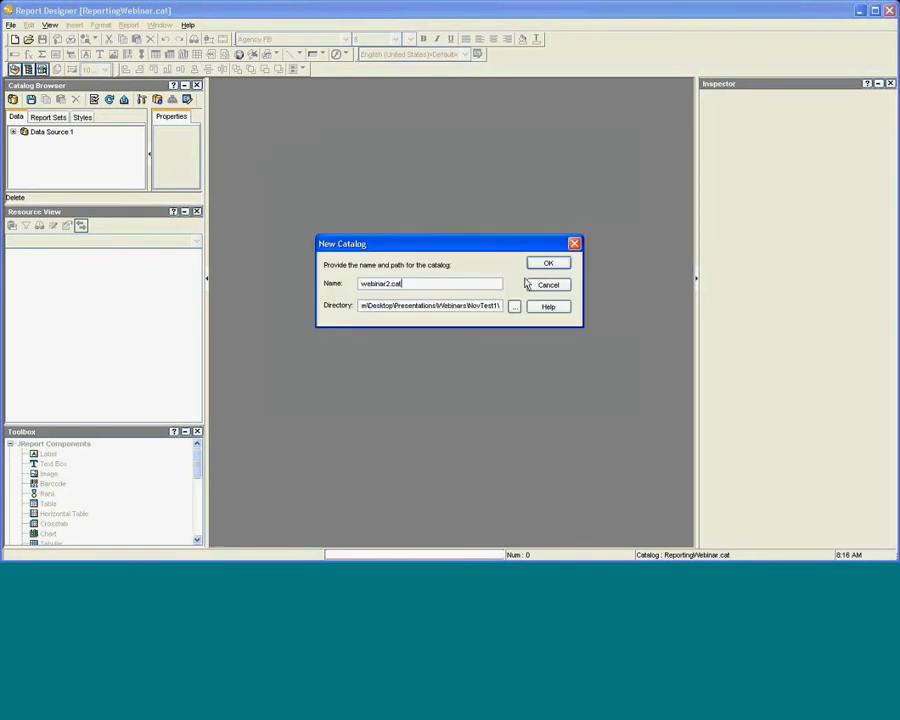
Relocate the webinar2.cat catalog from NovTest1 to the Webinar2 folder and create it.
click(533, 266)
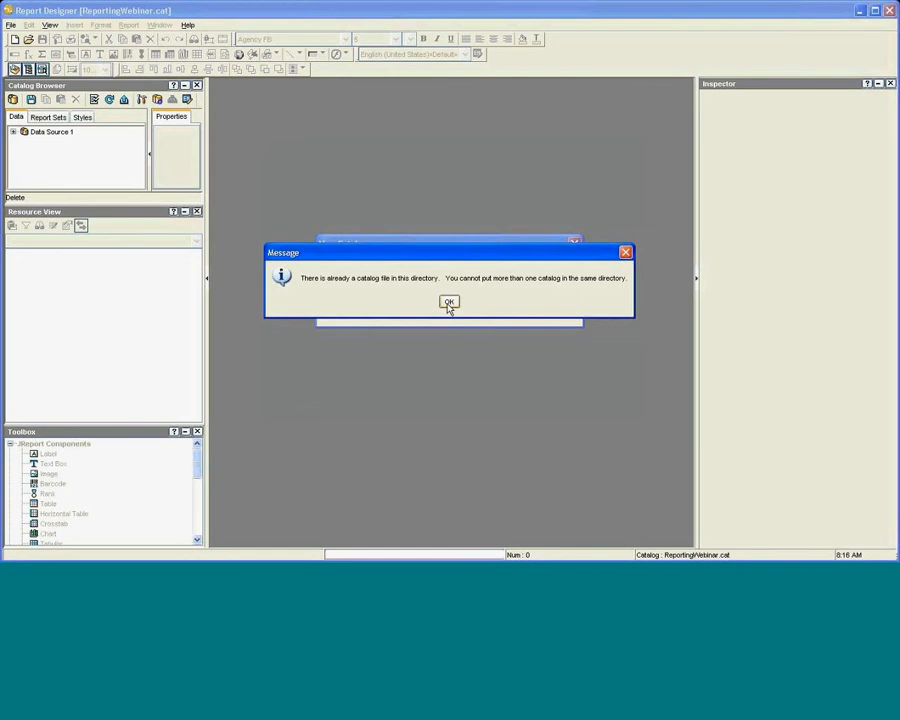
click(449, 302)
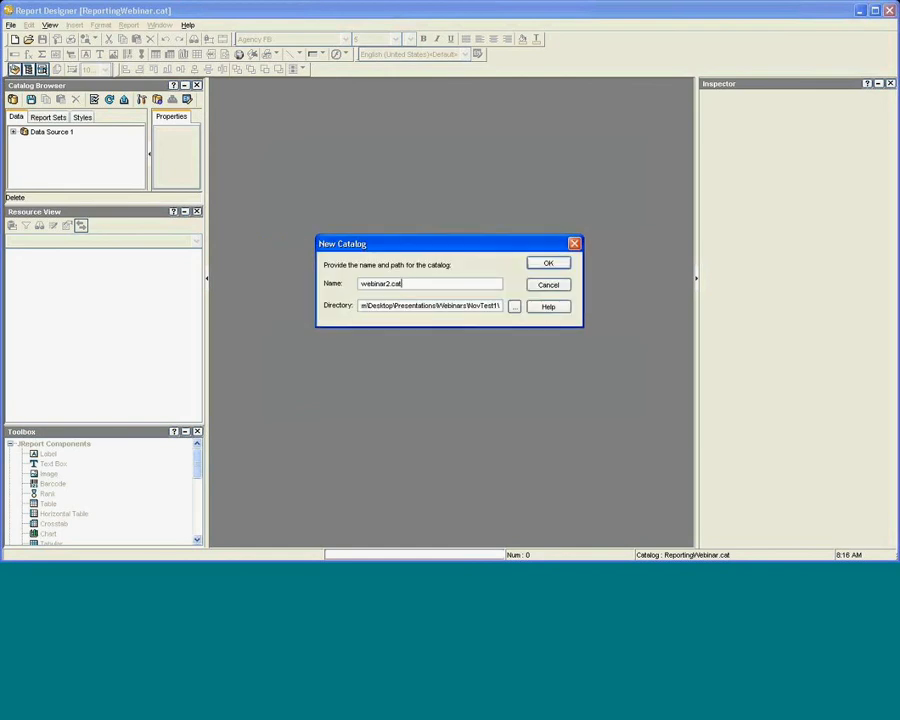
click(514, 306)
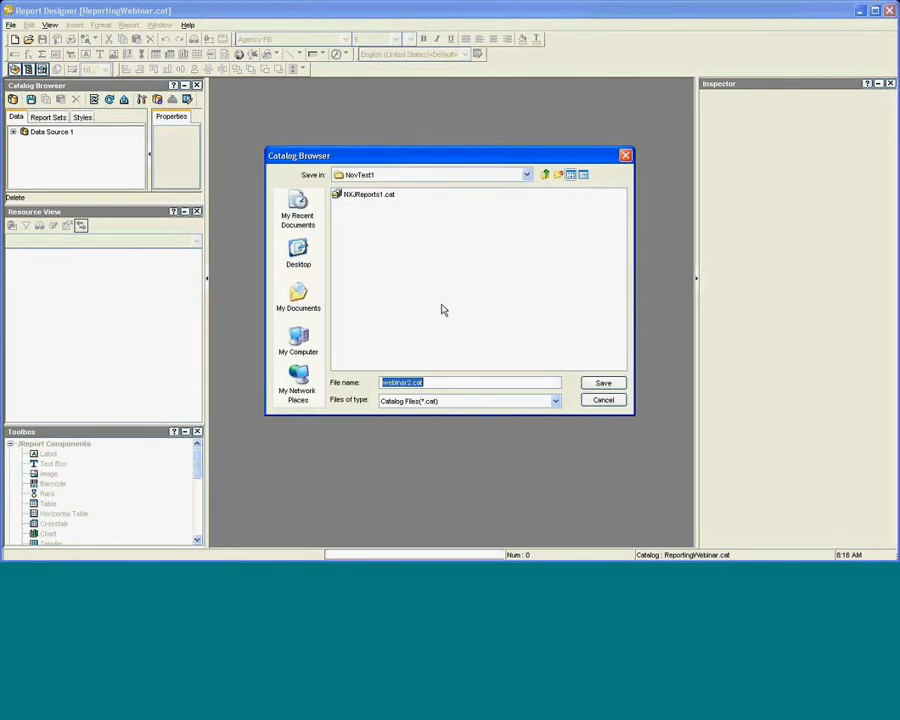
click(547, 174)
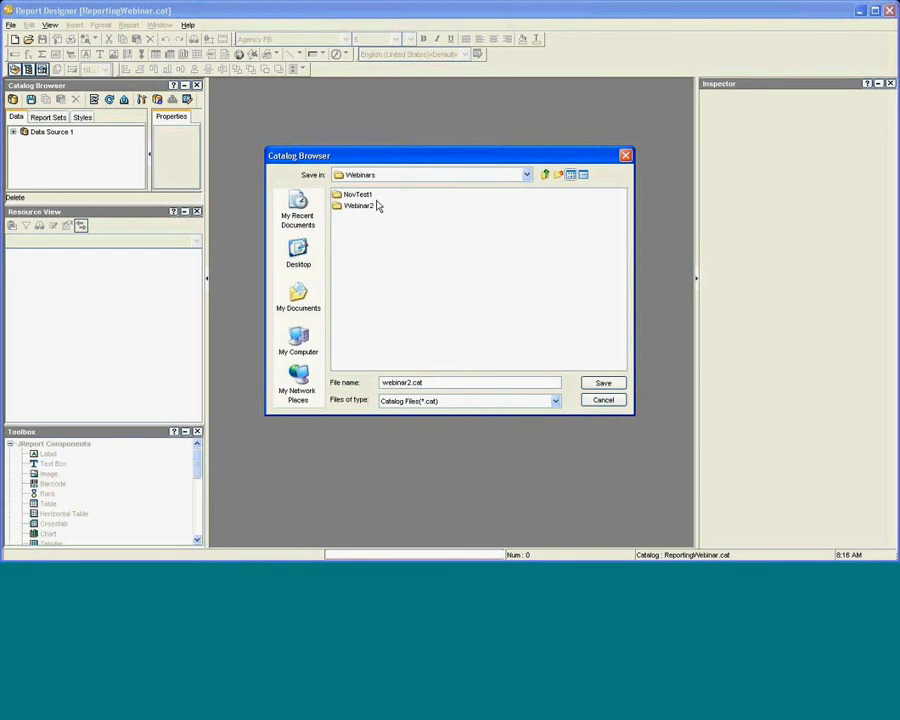
click(366, 205)
double_click(366, 205)
click(602, 383)
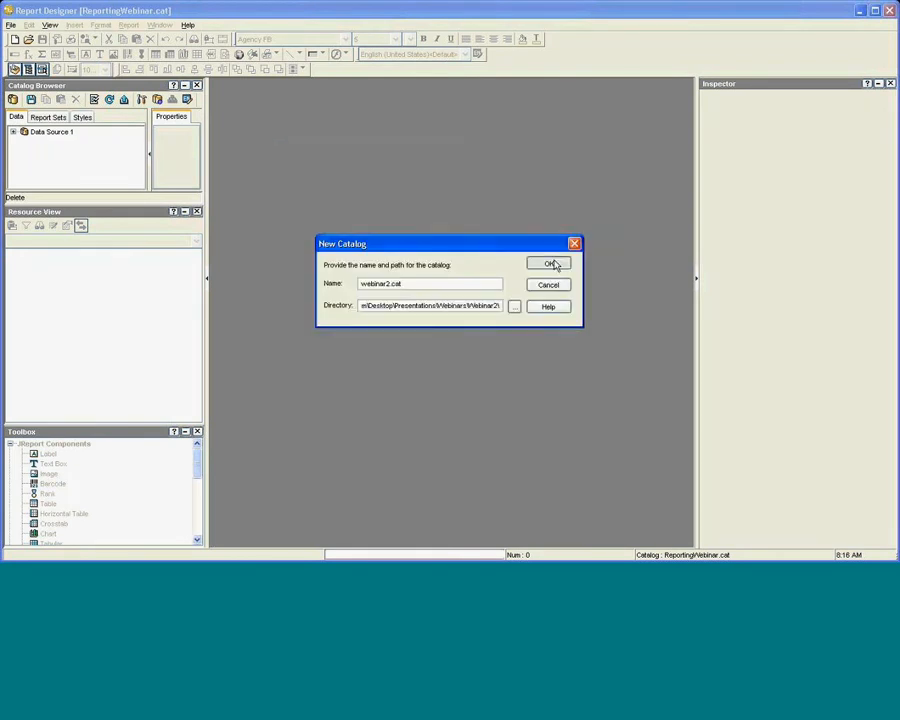
click(550, 264)
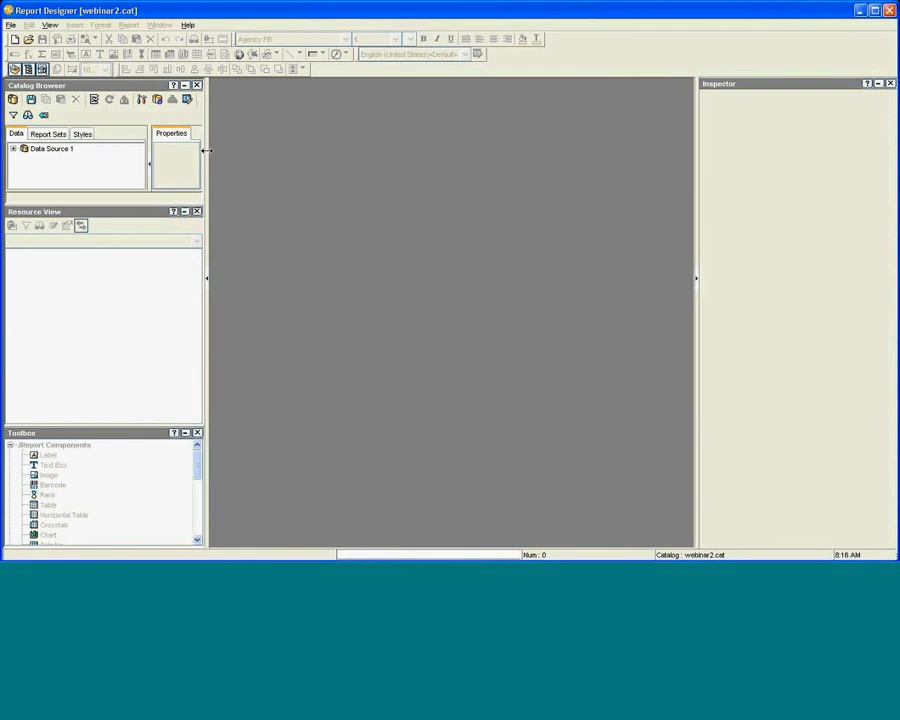
Widen and lengthen the catalog browser panels, then expand and select Data Source 1.
drag(206, 150, 312, 149)
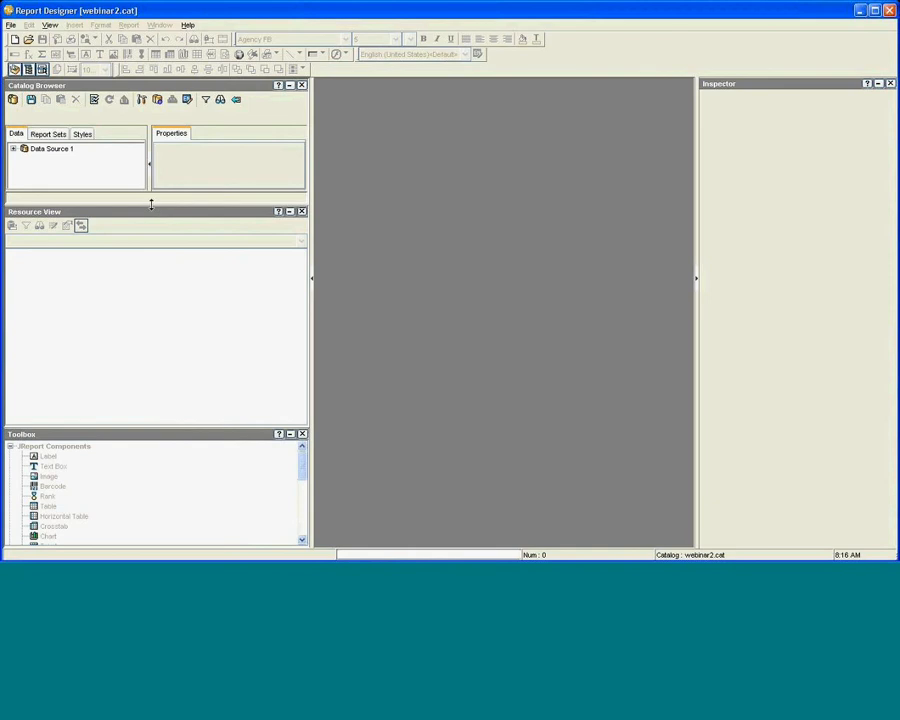
drag(150, 205, 140, 350)
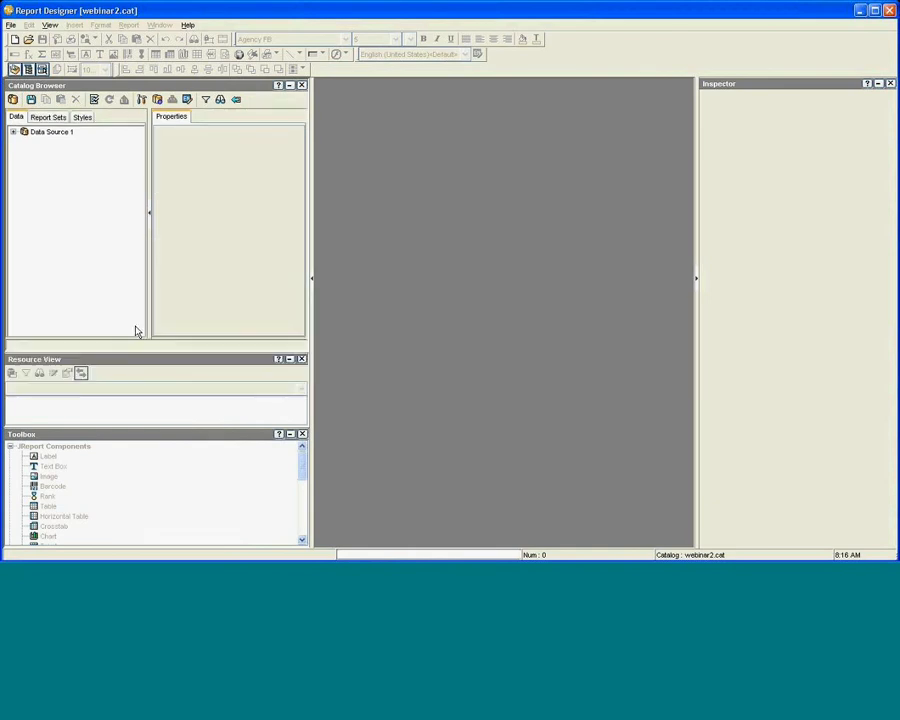
click(14, 134)
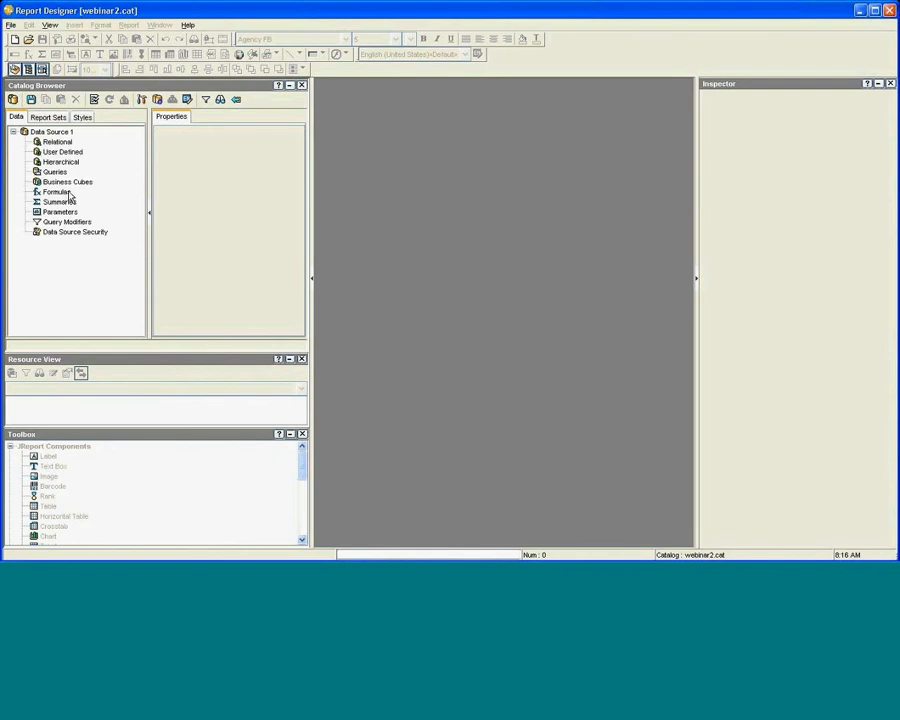
click(55, 135)
Add a JDBC connection, not ODBC, with driver class jdbc.gupta.sqlbase.SqlBaseDrive.
right_click(47, 146)
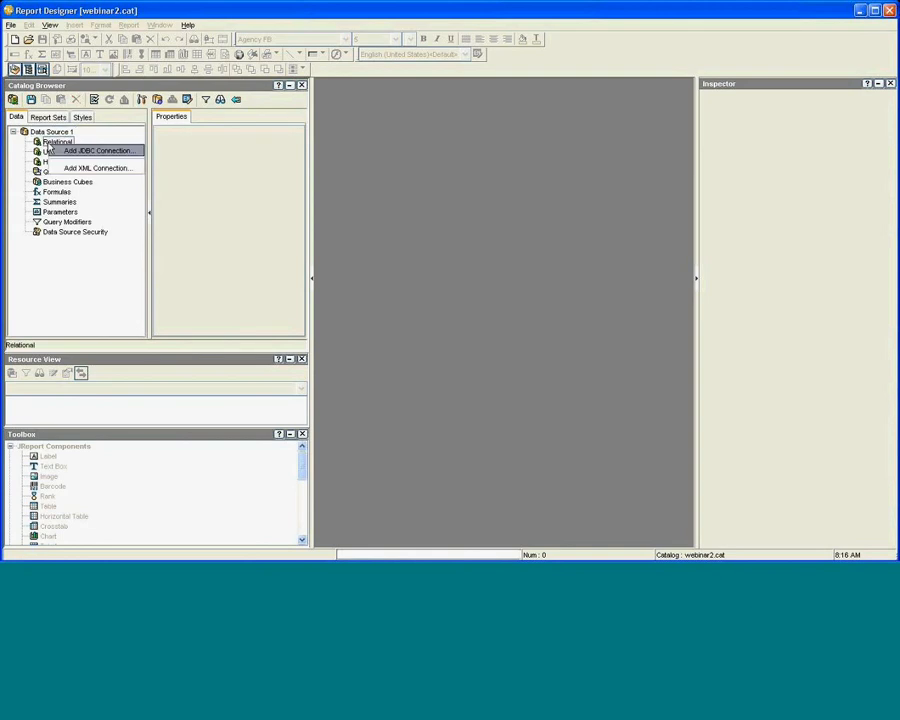
click(82, 152)
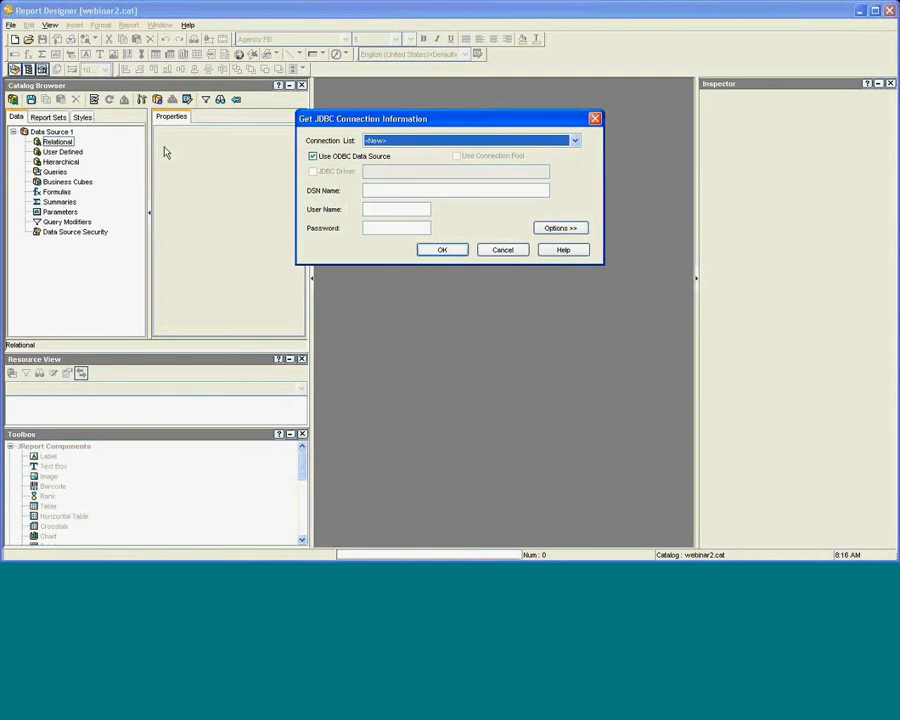
click(332, 155)
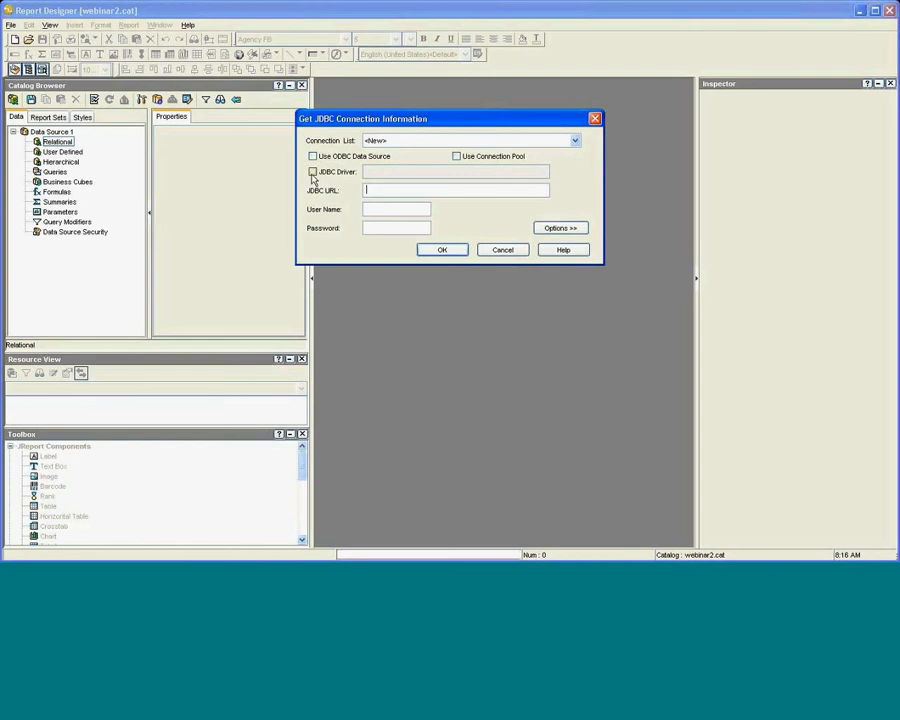
click(312, 172)
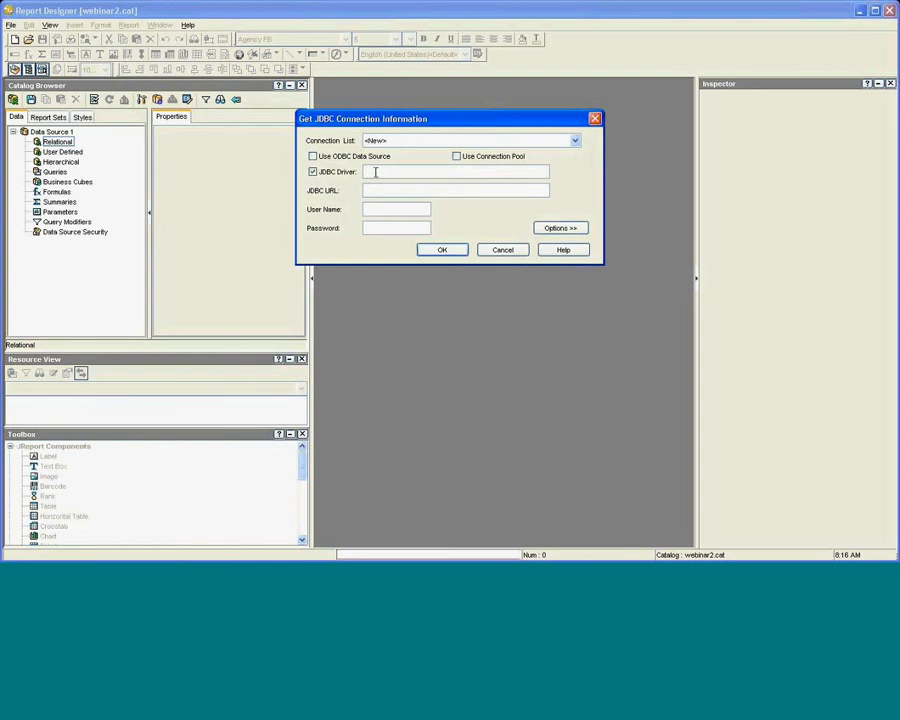
text(jdbc.gupta.sqlbase.SqlBaseDrive)
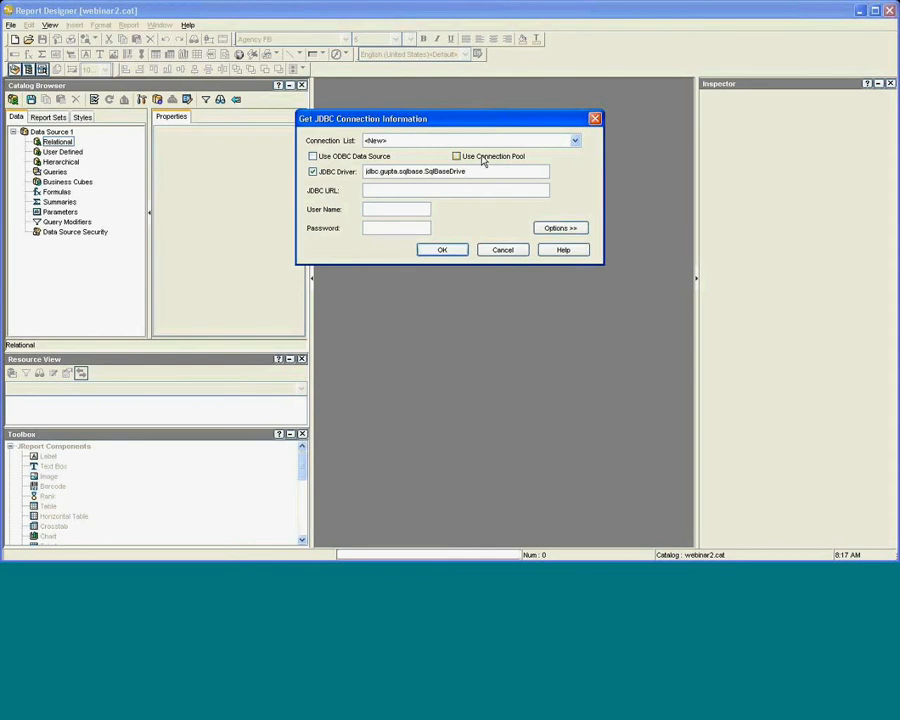
Enter URL jdbc:gupta:sqlbase://ktmdb20:2155/island, then fill in the user name and password.
click(380, 192)
text(jdbc:gupta.)
key(BackSpace)
key(BackSpace)
key(BackSpace)
key(BackSpace)
key(BackSpace)
key(BackSpace)
text(sqlbase://ktmdb20)
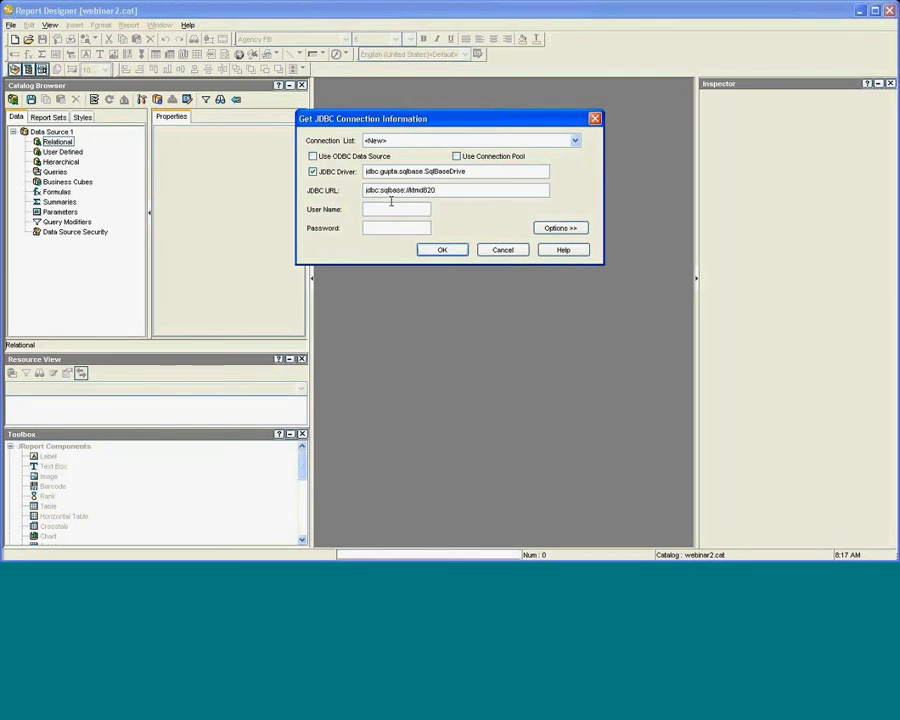
text(:2155/island)
key(Tab)
text(sysad)
text(sysadm)
Test the connection, then capitalise the B in the driver class's SqlBase.
click(448, 251)
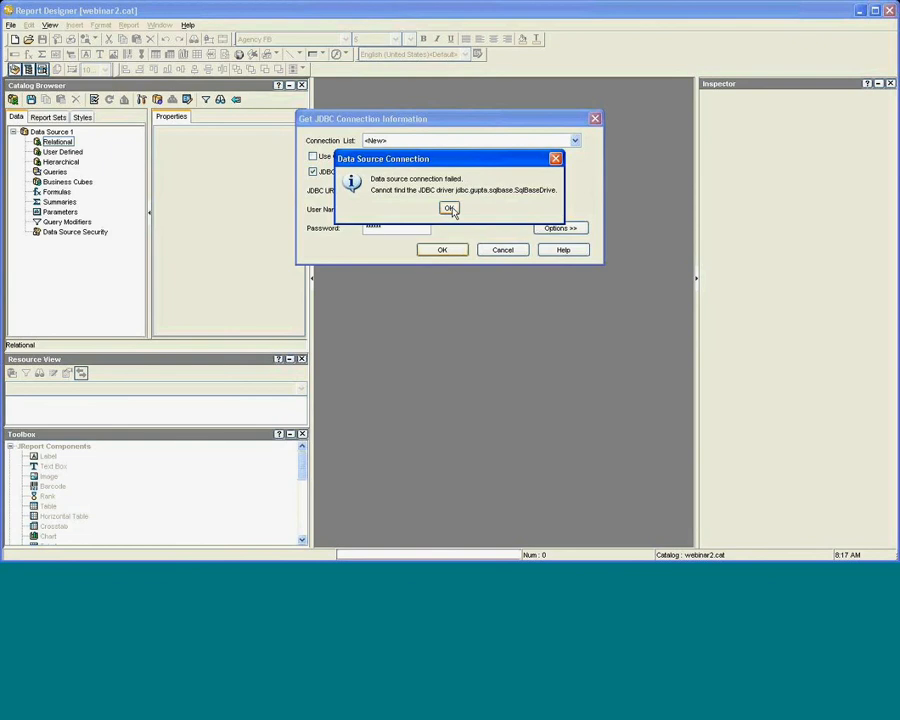
click(450, 209)
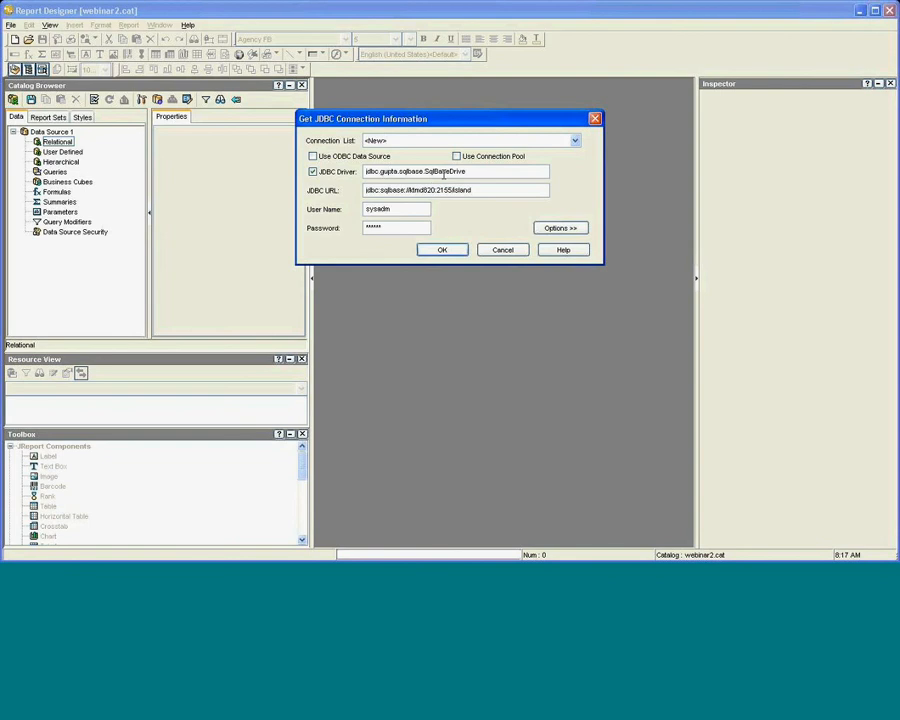
click(474, 171)
key(Left)
key(Left)
key(Left)
key(Left)
key(Delete)
text(B)
Complete the driver class as SqlBaseDriver and reconnect successfully.
click(442, 250)
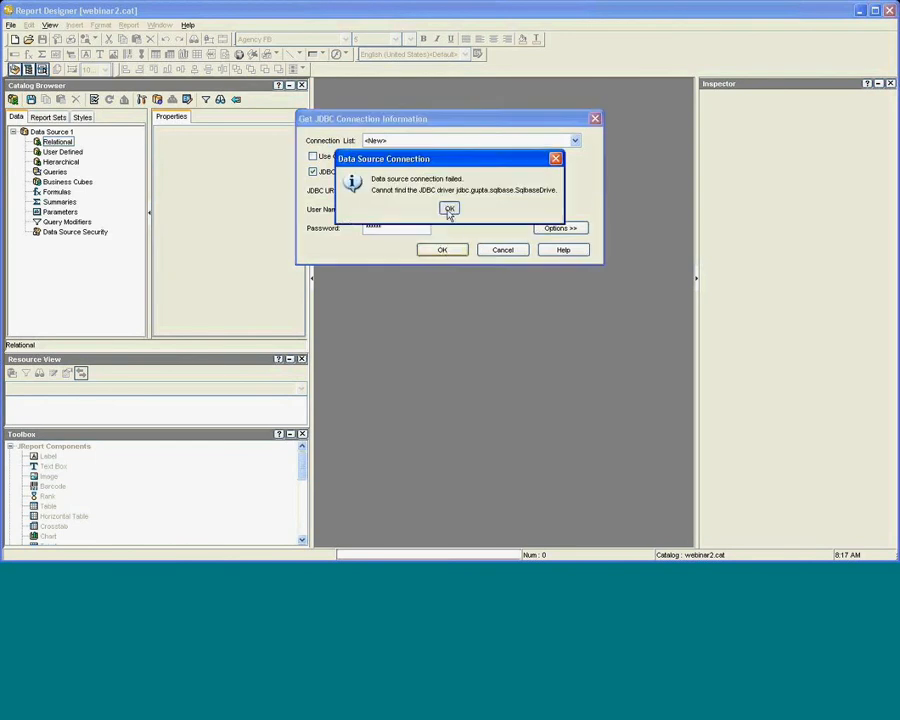
click(449, 209)
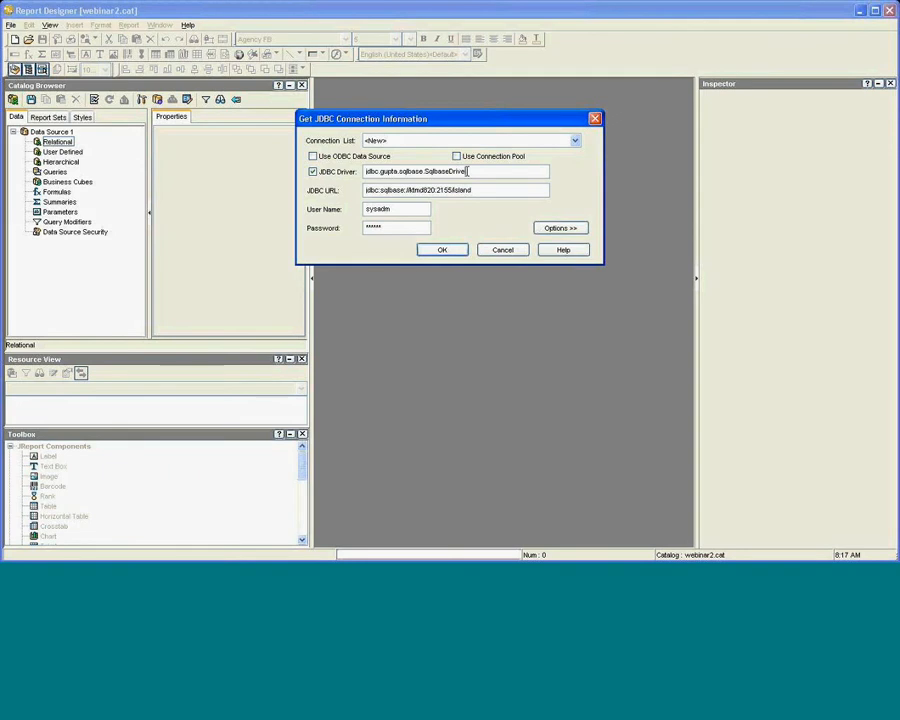
text(r)
click(450, 250)
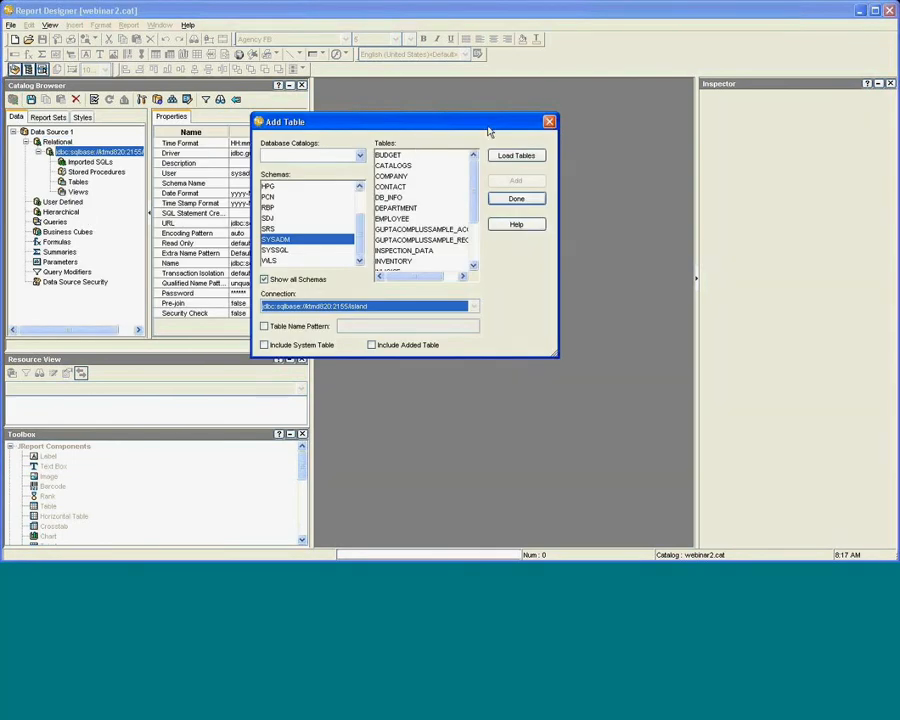
Add every SYSADM table, BUDGET through SYSCOMMITORDER, to the catalog and close Add Table.
drag(480, 122, 552, 125)
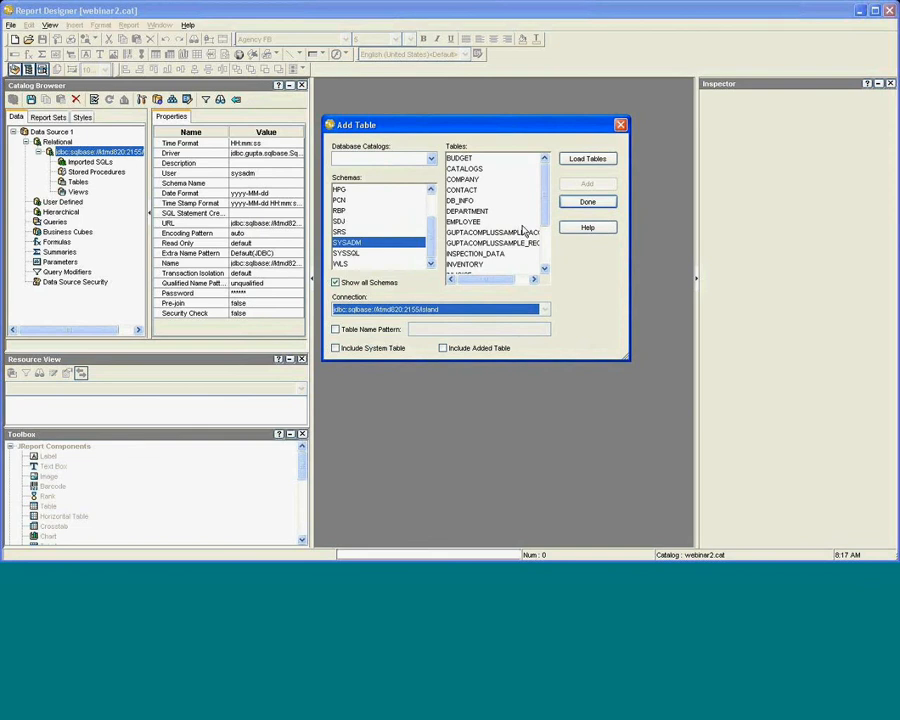
click(478, 162)
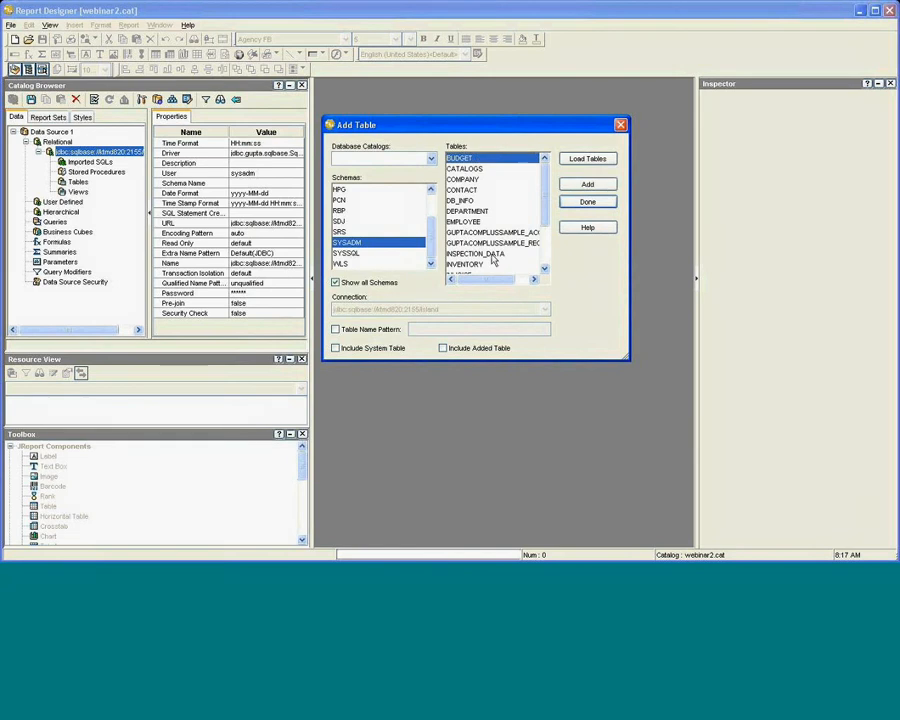
scroll(501, 256, down, 3)
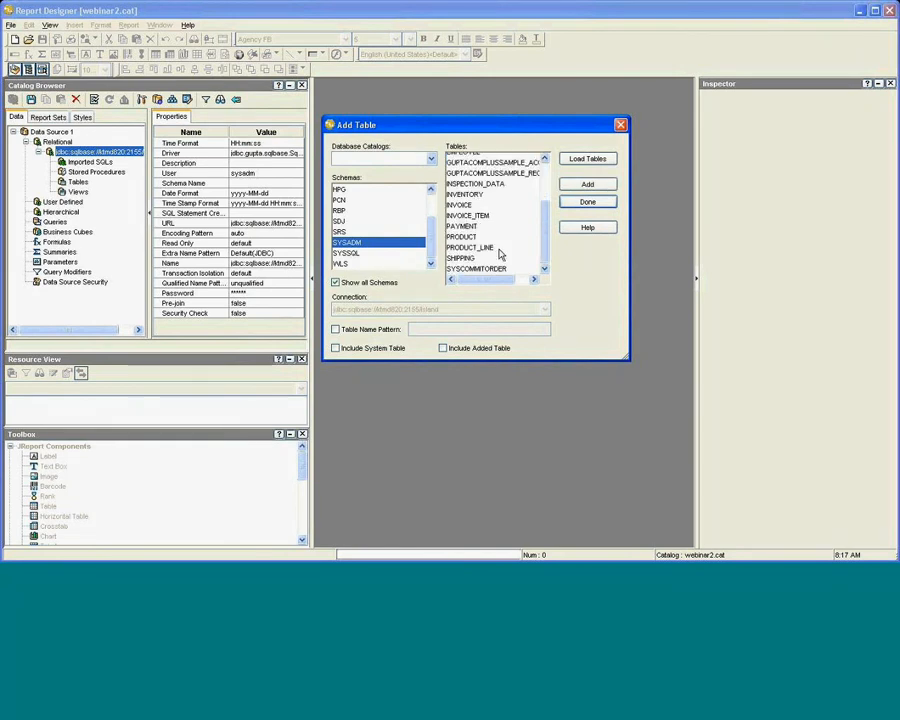
shift+click(490, 270)
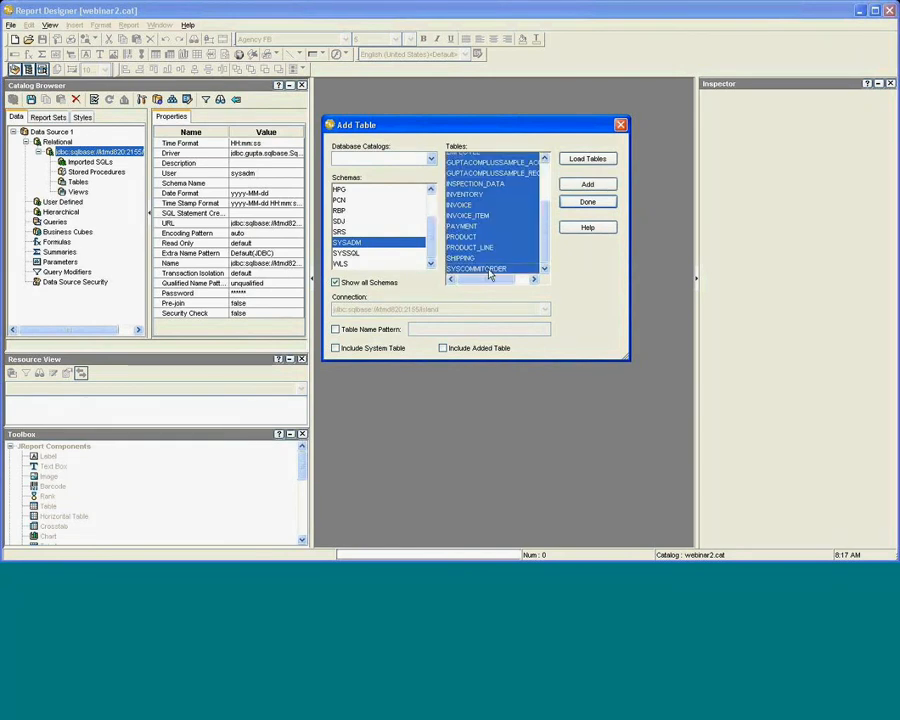
click(572, 188)
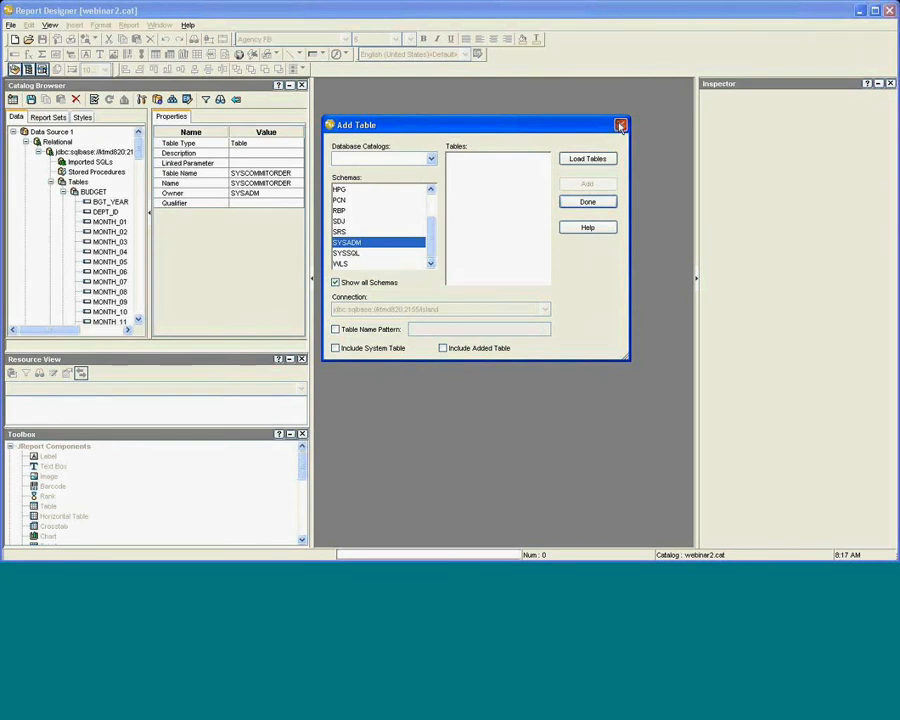
click(620, 125)
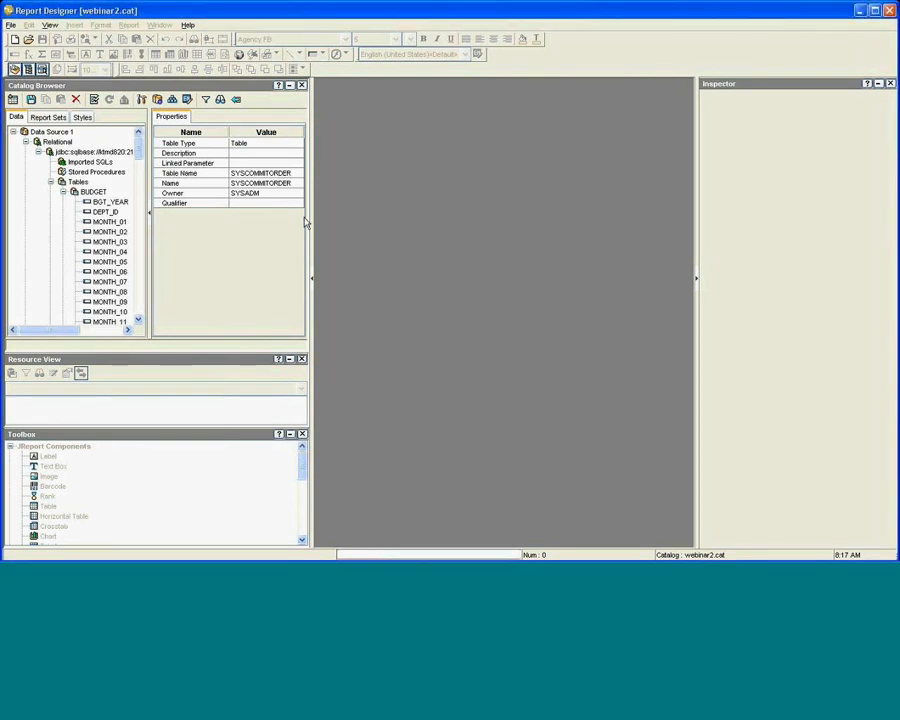
Collapse the catalog tree and add a new query named CompanyInvoiceAndItems.
click(49, 182)
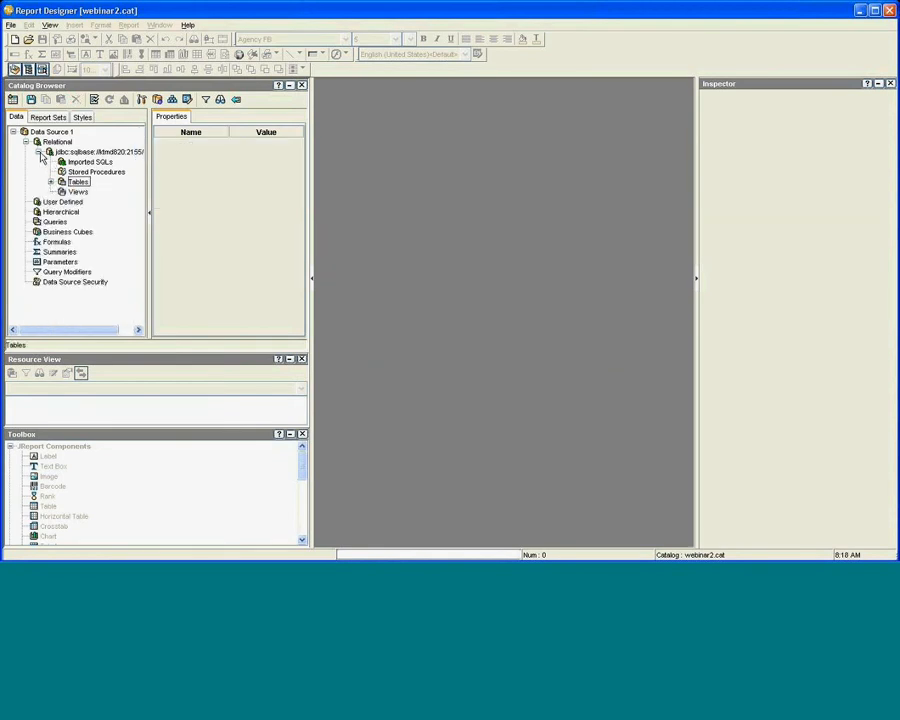
click(39, 153)
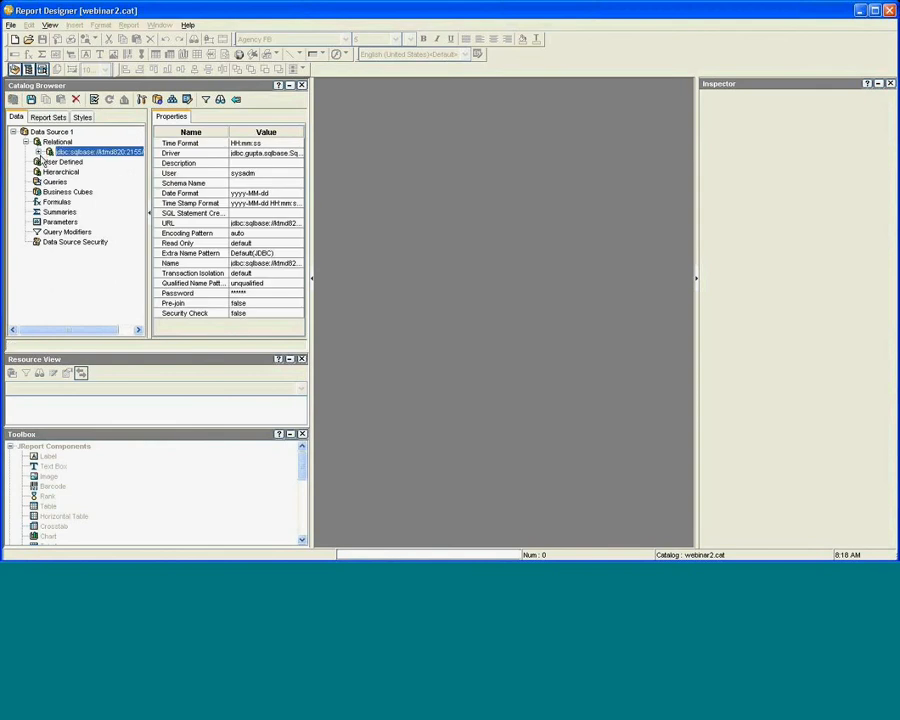
right_click(56, 183)
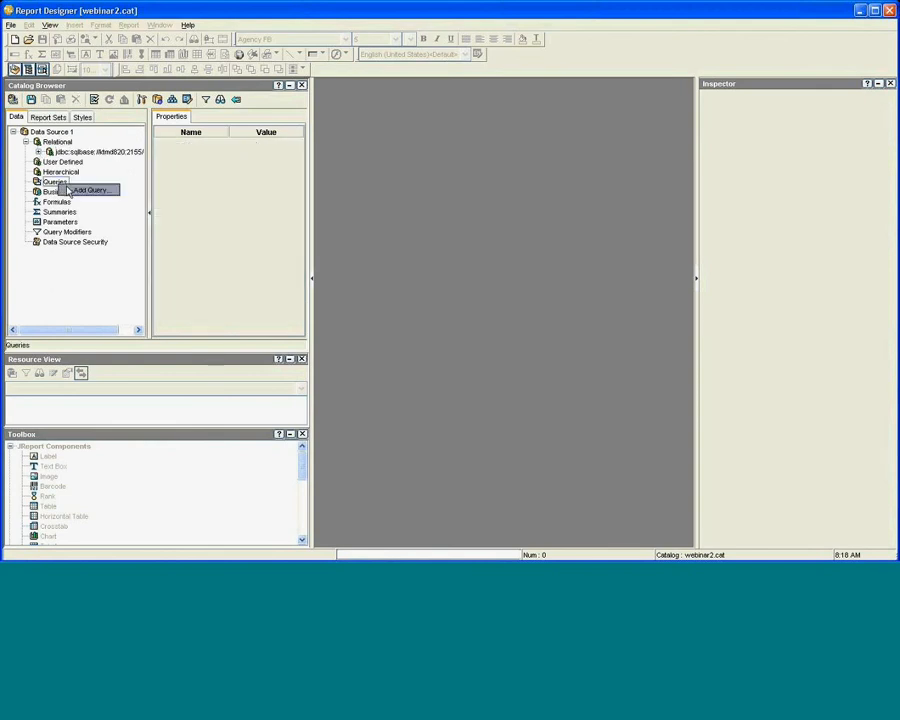
click(78, 189)
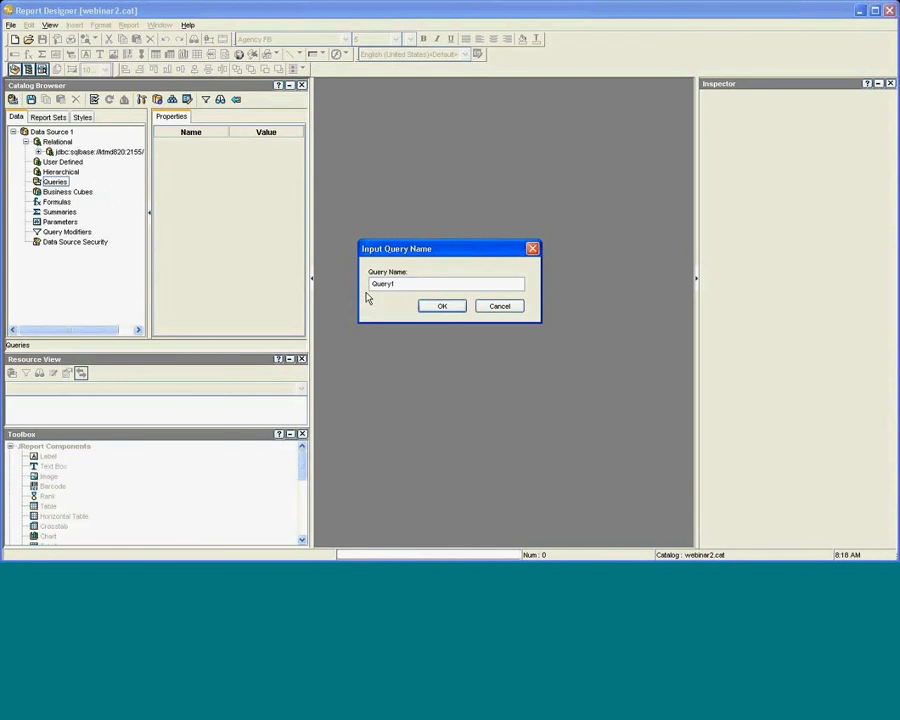
drag(414, 284, 349, 275)
text(CompanyInvoiceAndItems)
click(447, 309)
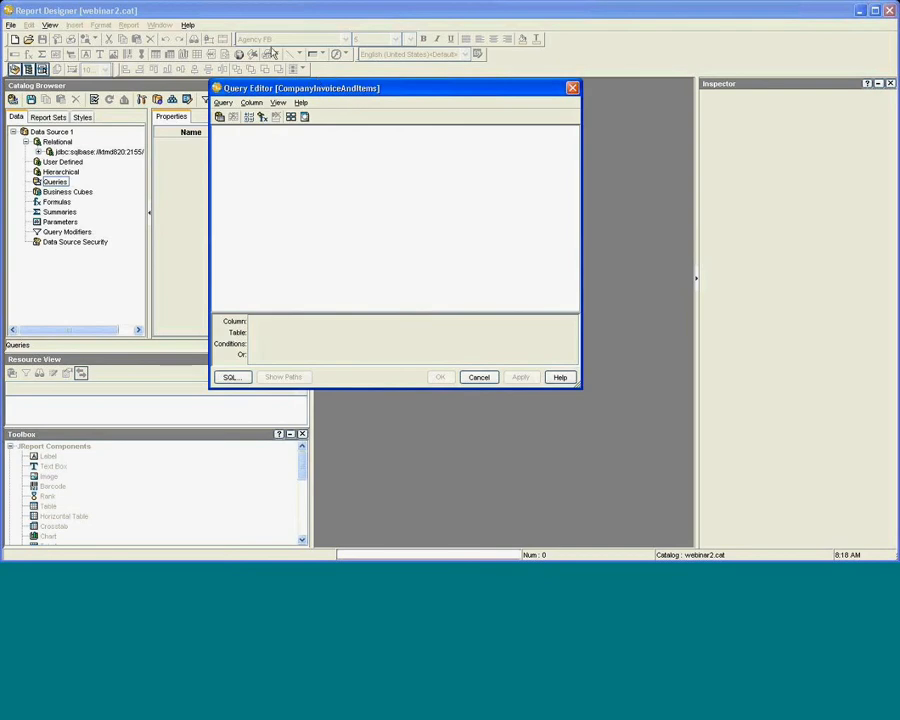
Enlarge the Query Editor and bring up its Add Table list.
drag(317, 83, 244, 45)
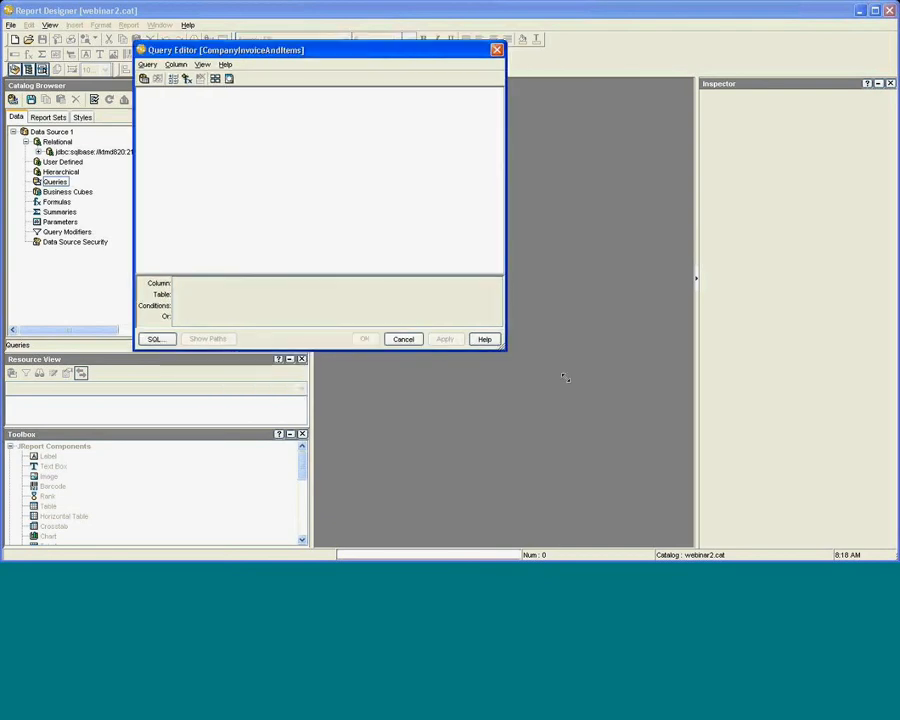
drag(565, 377, 608, 393)
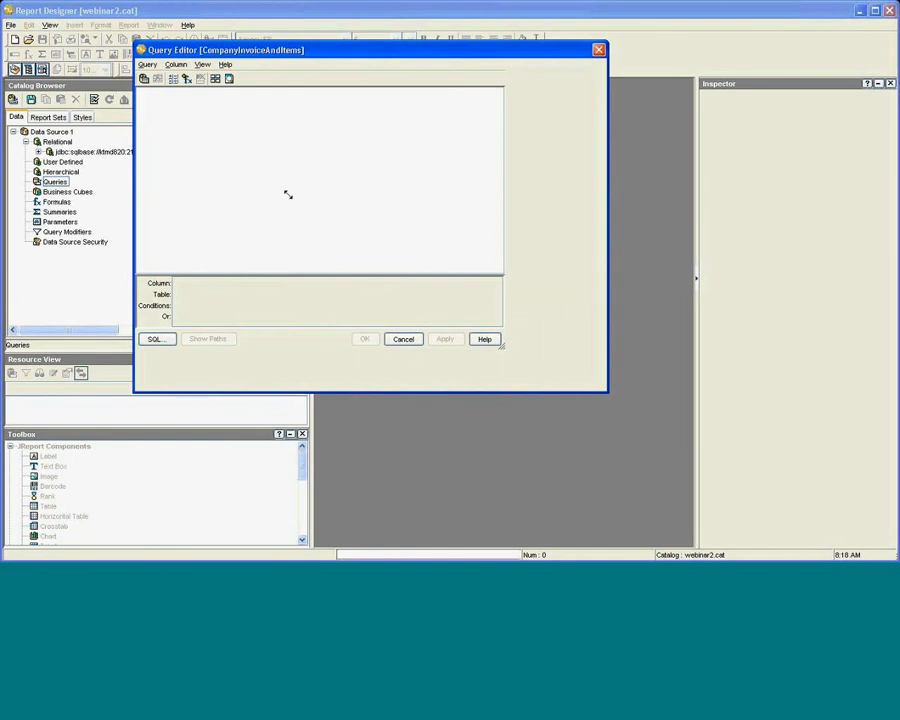
click(148, 64)
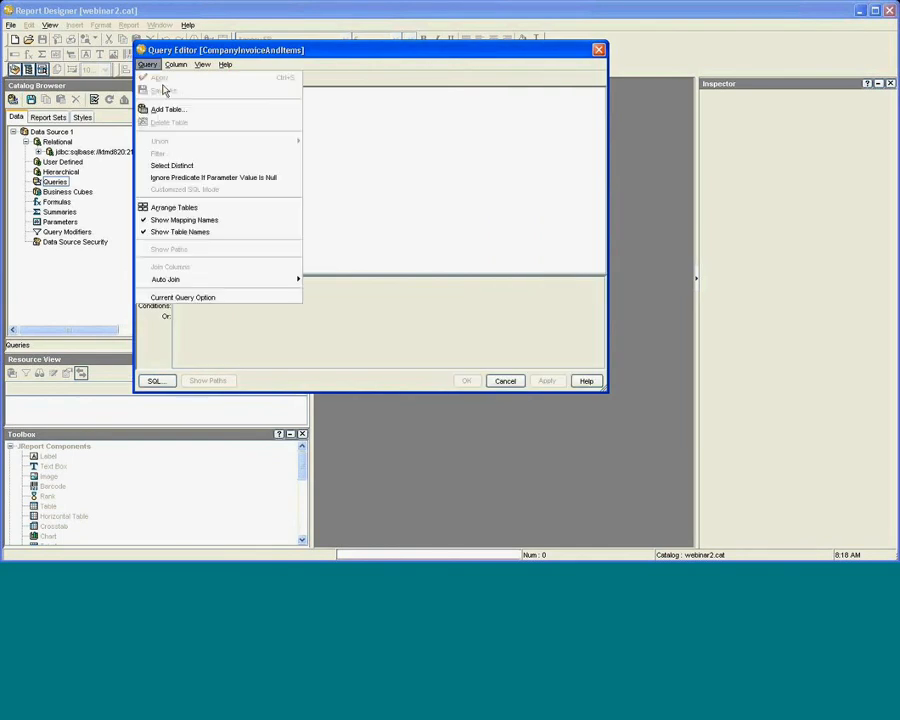
click(166, 109)
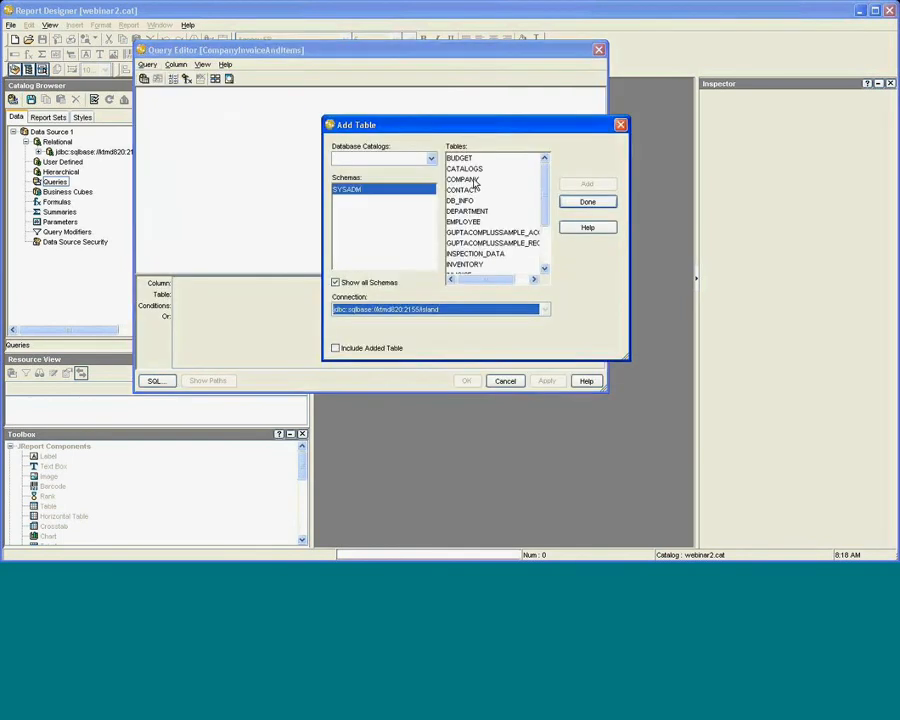
Add the COMPANY, INVOICE and INVOICE_ITEM tables to the query, then close Add Table.
click(463, 179)
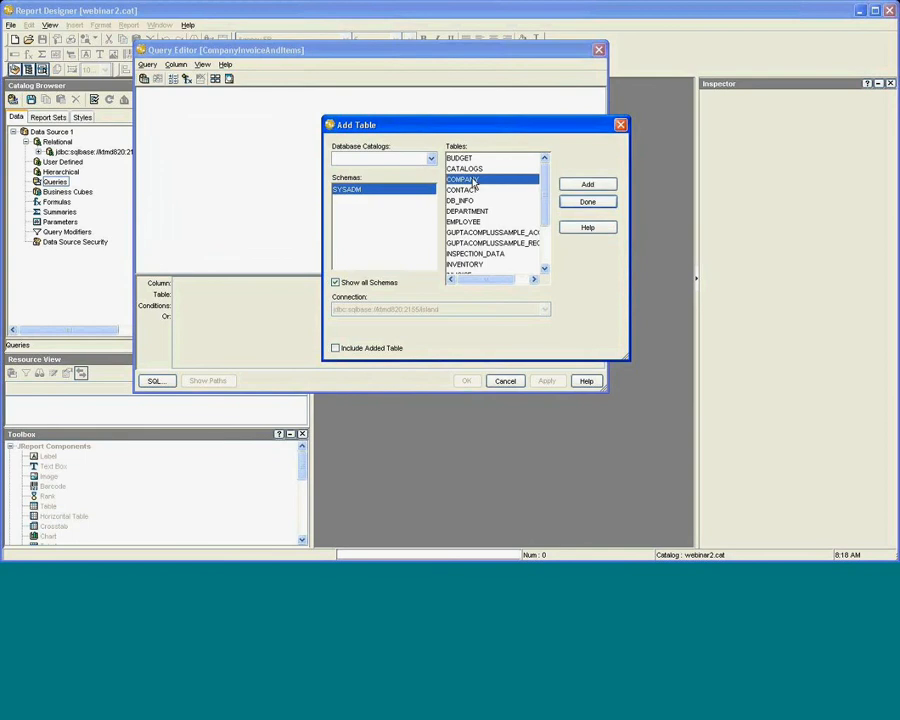
click(604, 190)
drag(543, 196, 548, 241)
click(495, 204)
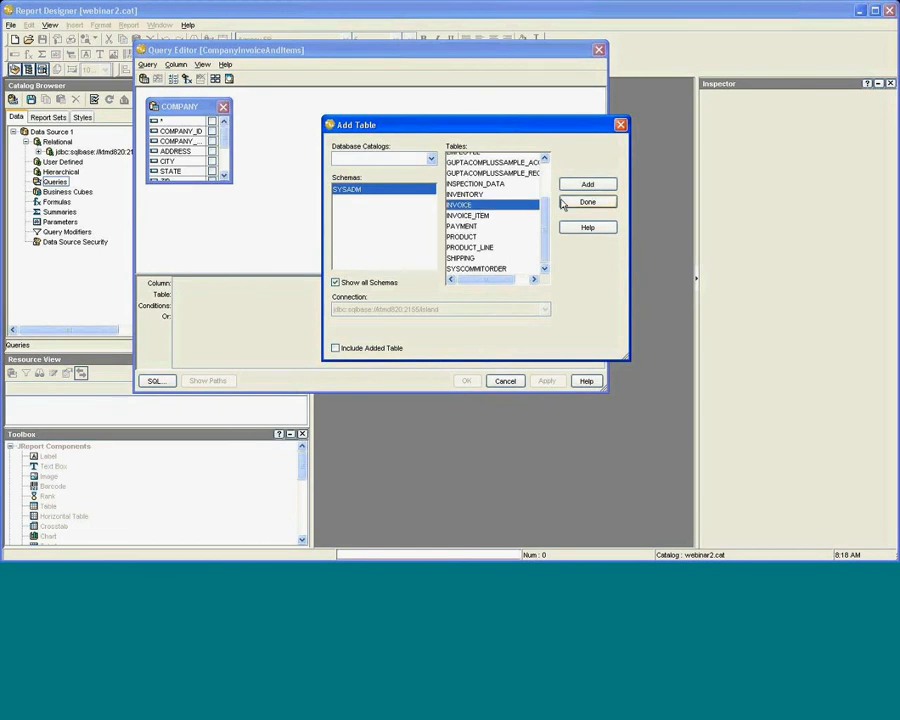
click(587, 187)
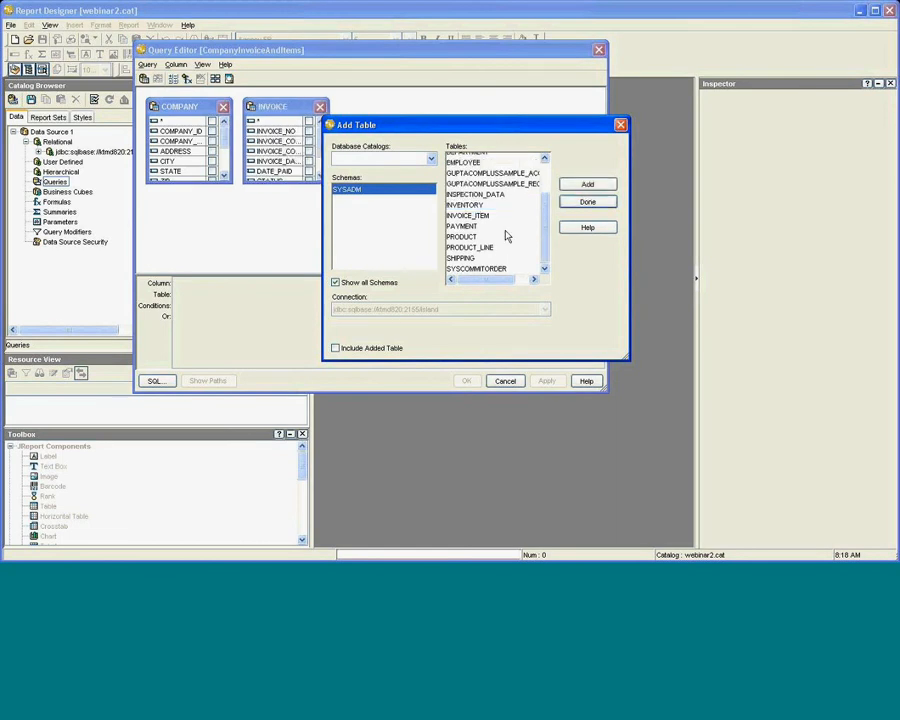
click(475, 217)
click(588, 186)
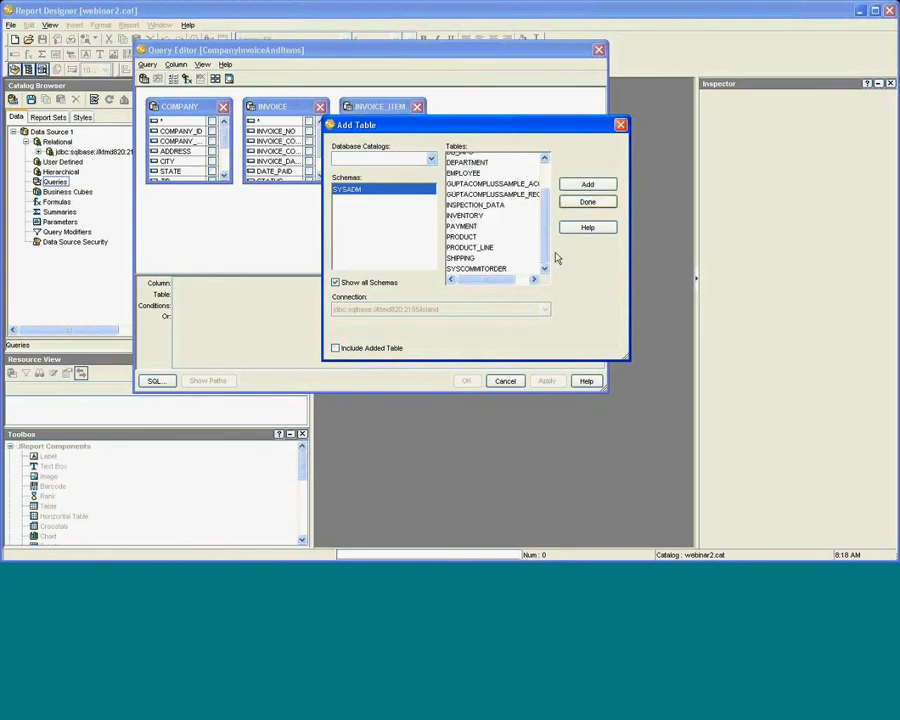
click(621, 126)
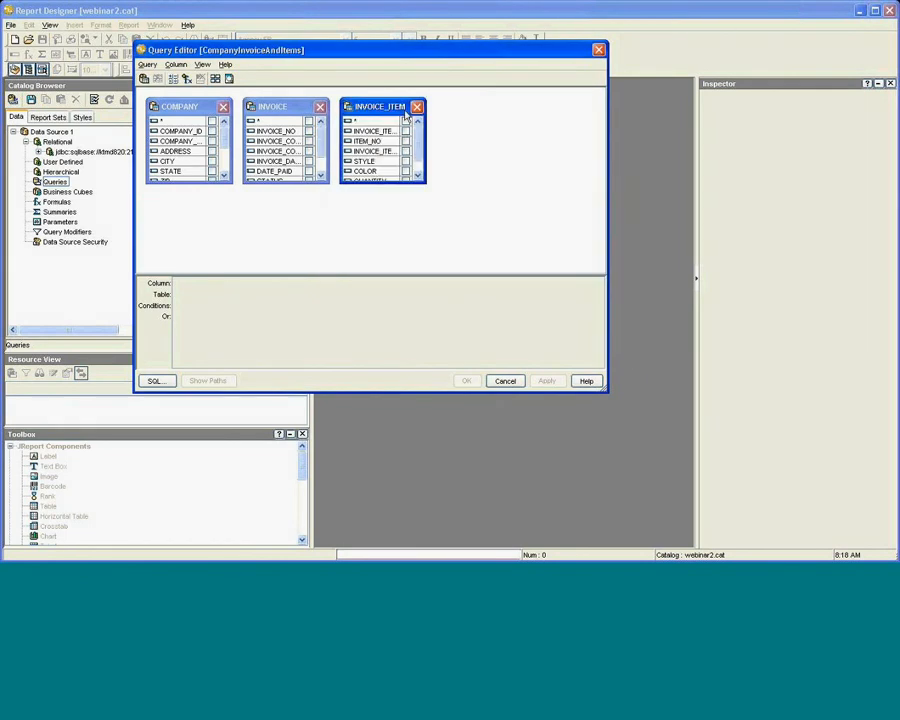
Move apart and enlarge INVOICE_ITEM, INVOICE and COMPANY so all columns, including COUNTRY, show.
drag(423, 178, 502, 181)
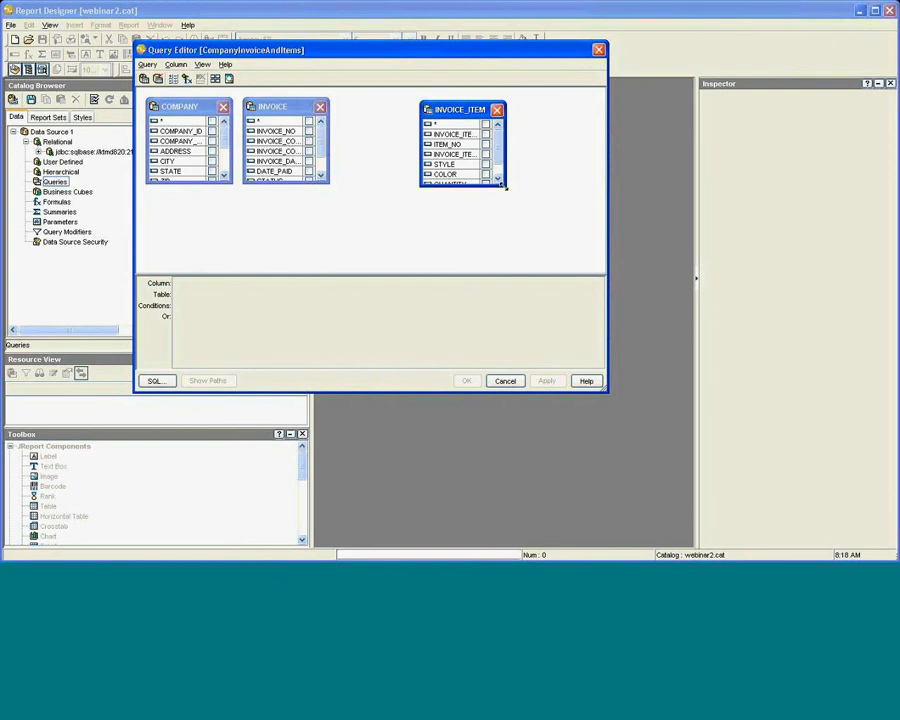
drag(506, 186, 587, 248)
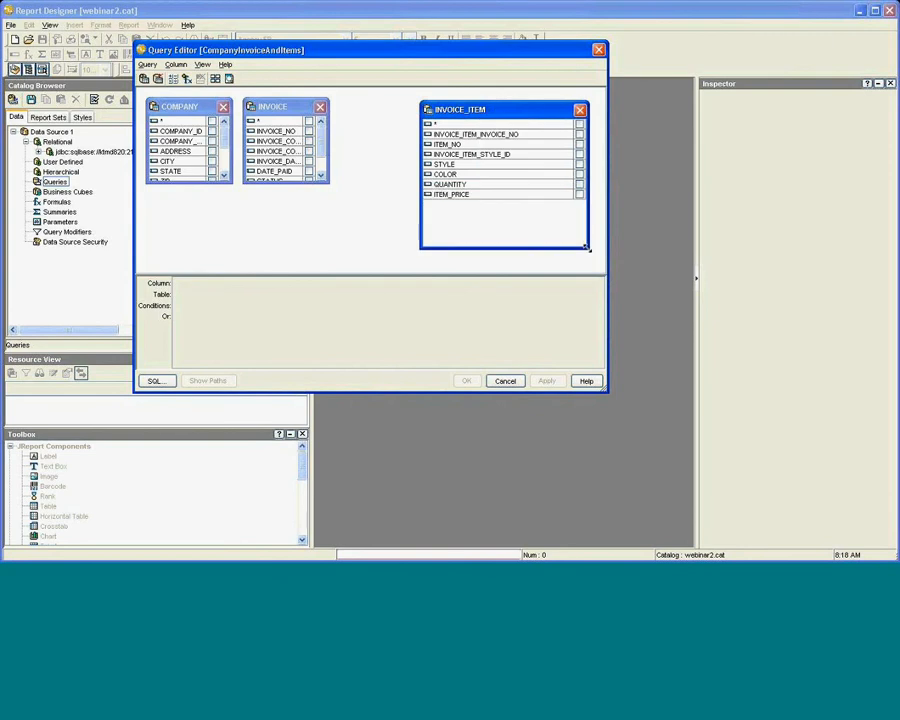
click(310, 182)
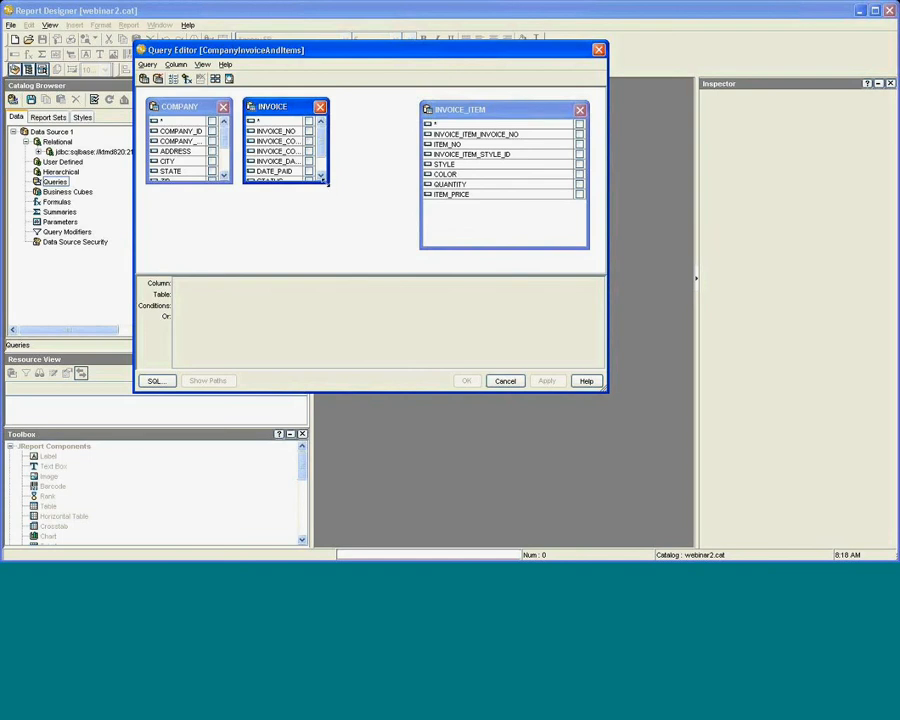
drag(327, 182, 376, 252)
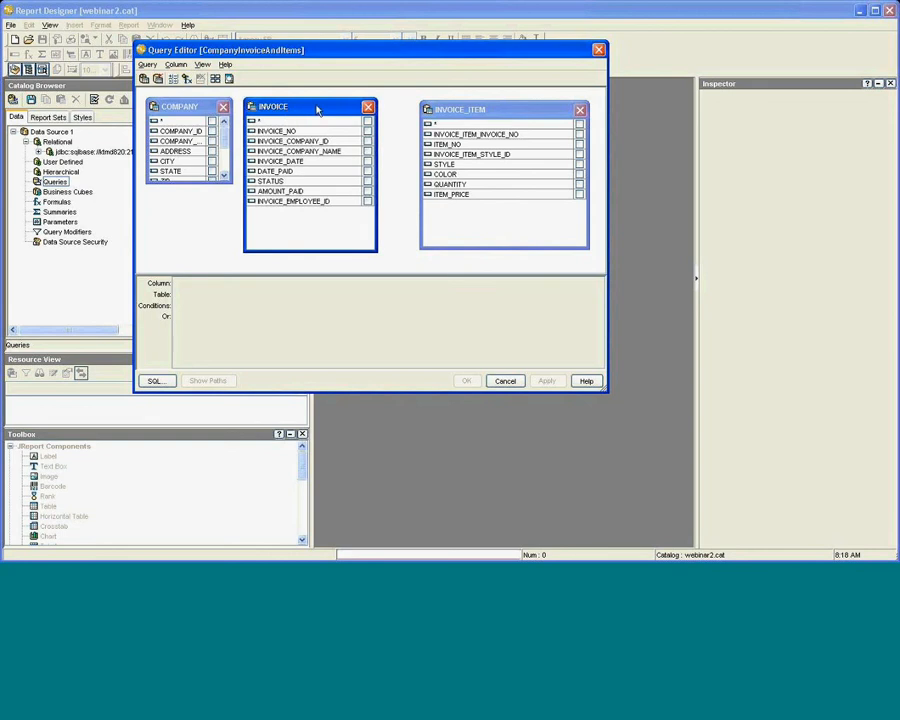
mouse_move(317, 110)
mouse_down()
mouse_move(331, 102)
mouse_move(318, 102)
mouse_up()
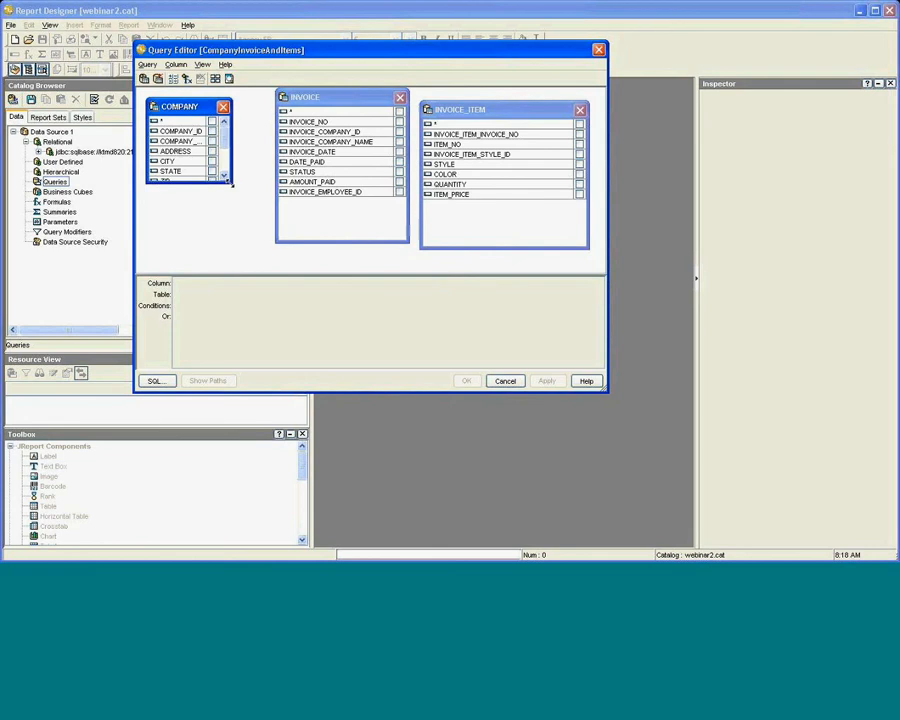
drag(233, 188, 256, 228)
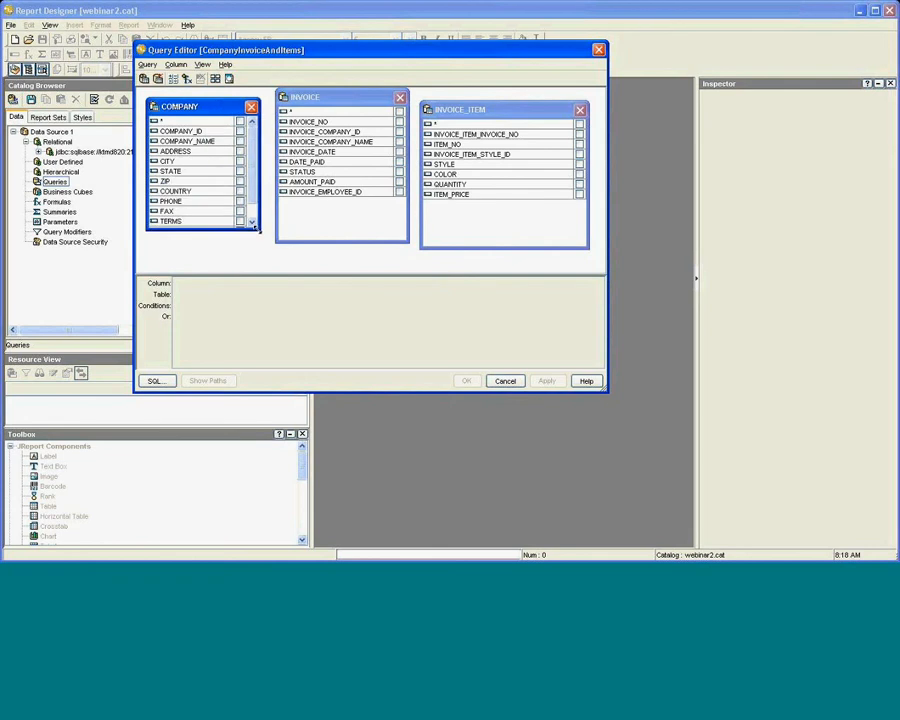
click(285, 221)
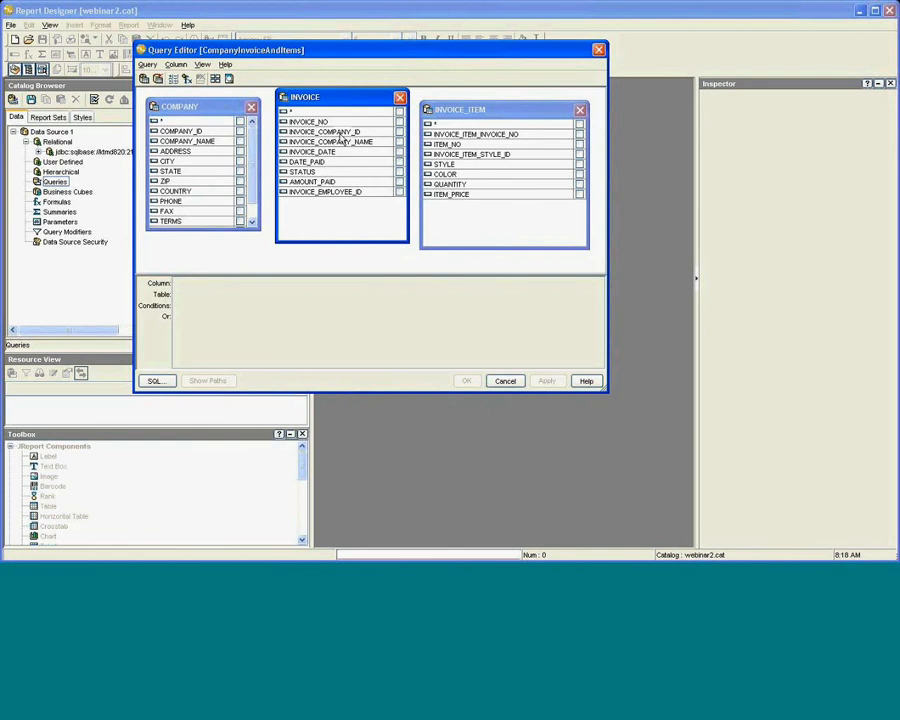
click(230, 131)
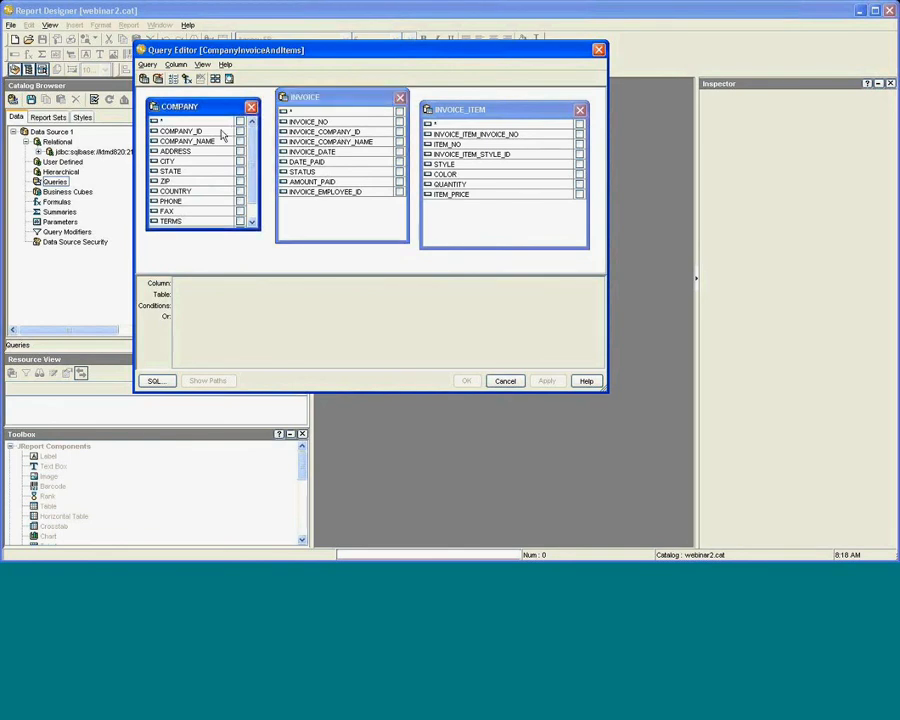
Join COMPANY_ID to INVOICE_COMPANY_ID and INVOICE_NO to INVOICE_ITEM_INVOICE_NO.
drag(222, 134, 312, 132)
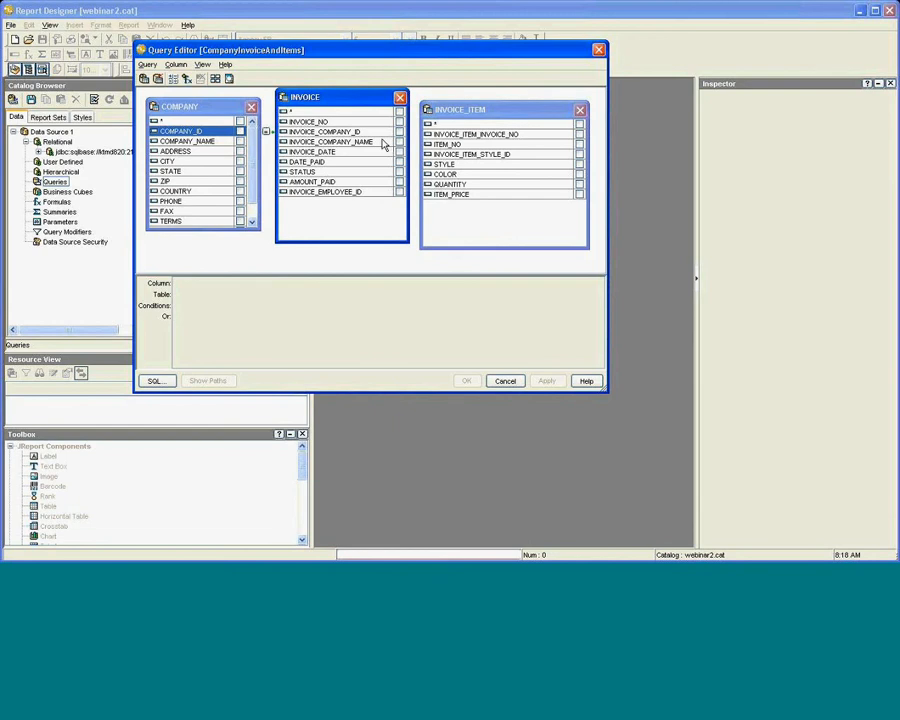
click(438, 144)
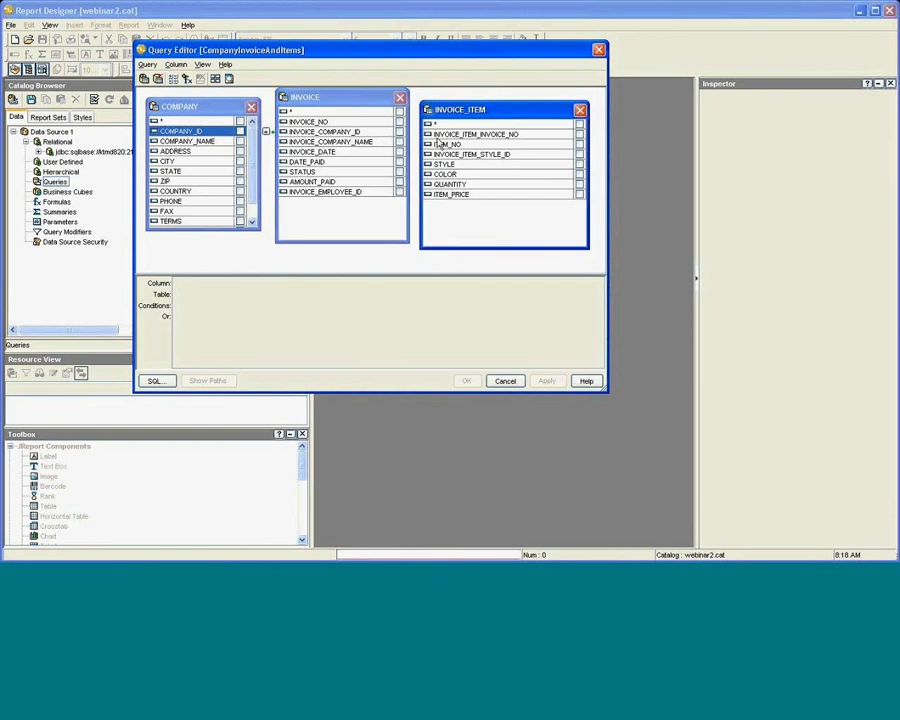
click(404, 138)
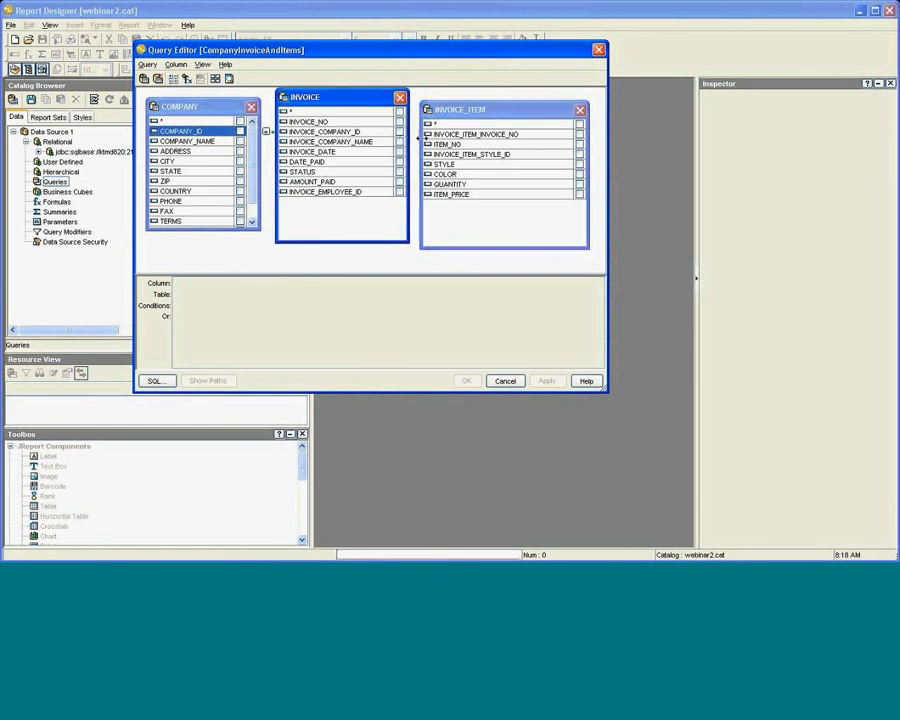
click(468, 135)
drag(468, 140, 357, 128)
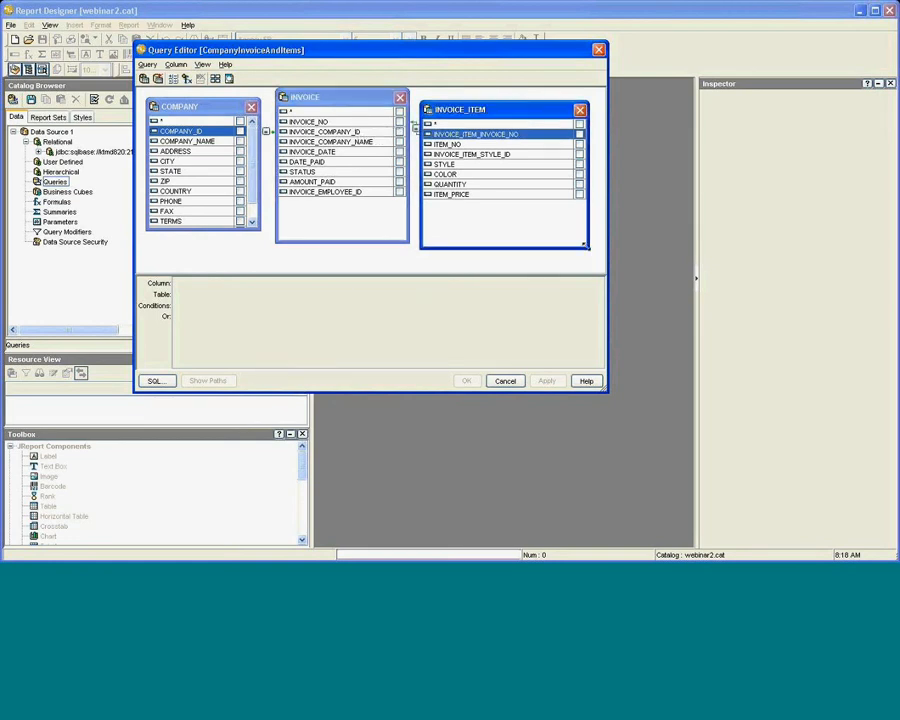
Reposition and shrink the INVOICE_ITEM and INVOICE boxes to fit their columns.
drag(583, 243, 520, 198)
drag(472, 116, 511, 113)
click(359, 118)
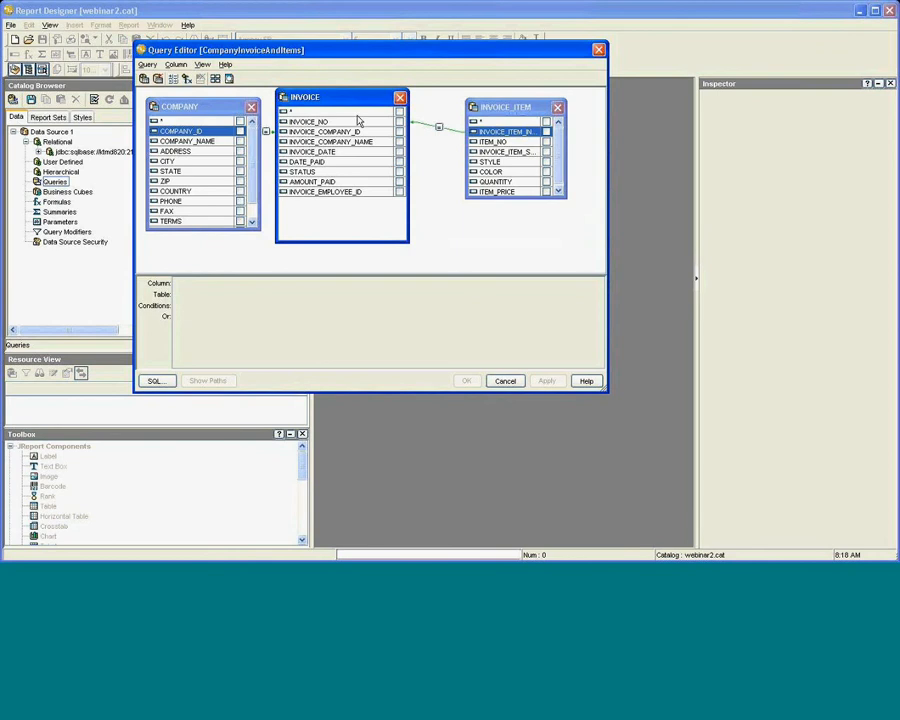
drag(348, 107, 368, 114)
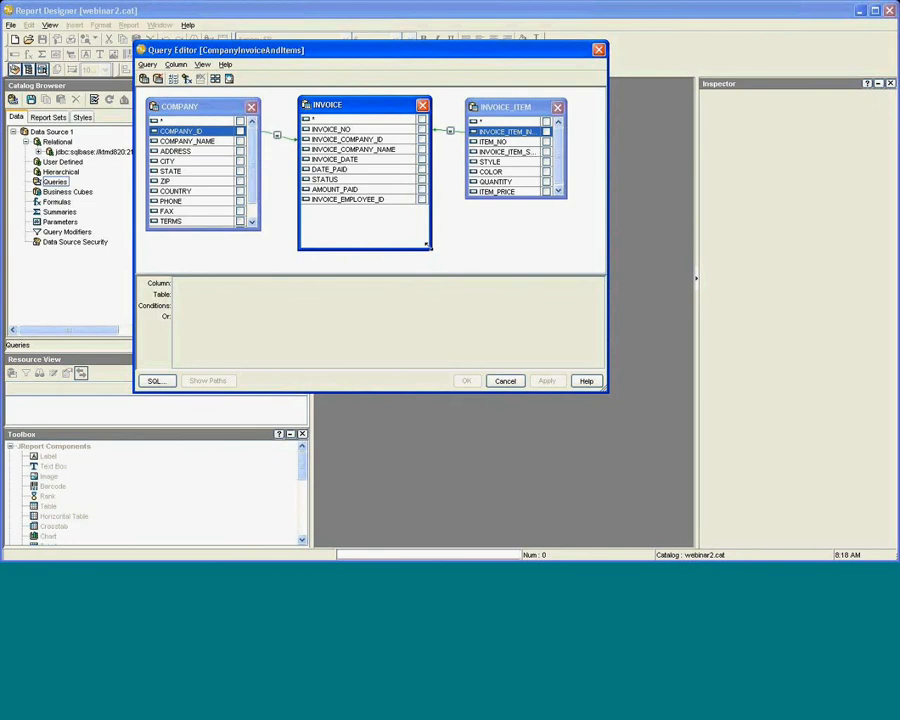
drag(428, 244, 408, 211)
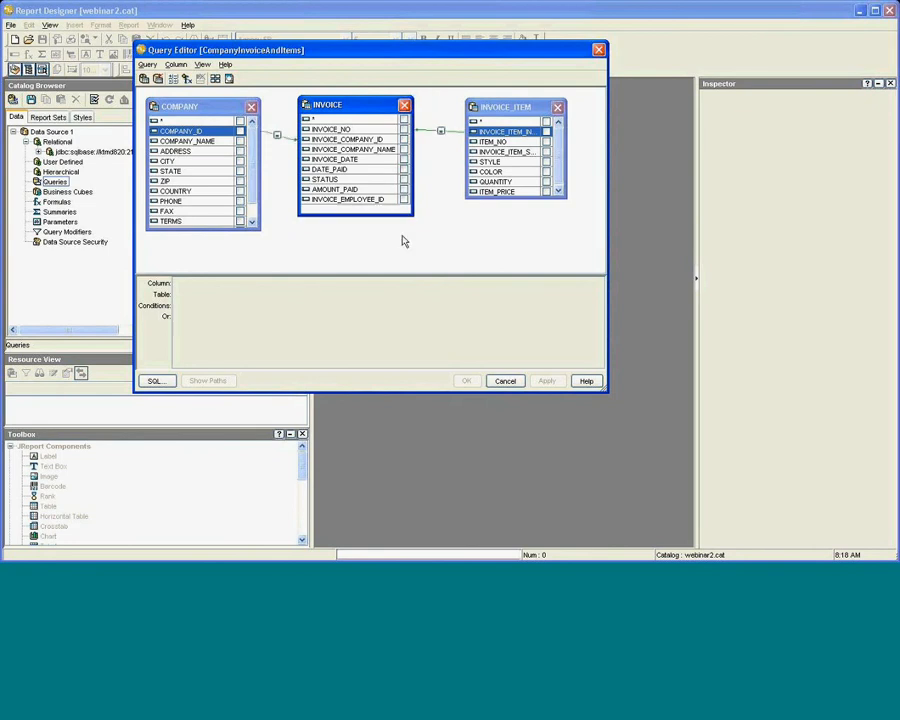
Include all columns of COMPANY, INVOICE and INVOICE_ITEM, then show the query's generated SQL.
click(240, 123)
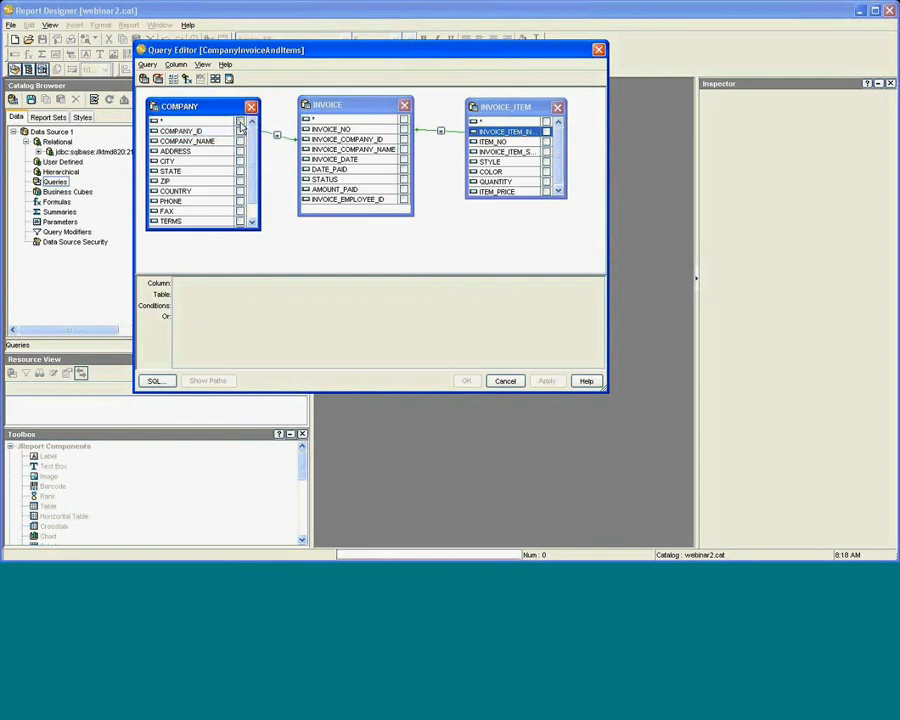
click(403, 120)
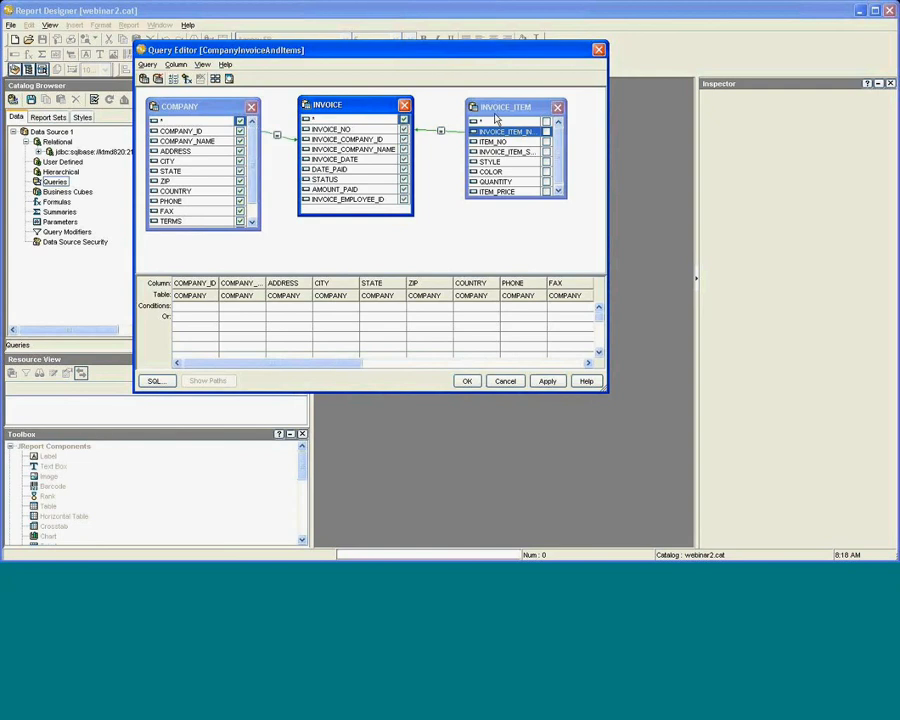
click(545, 122)
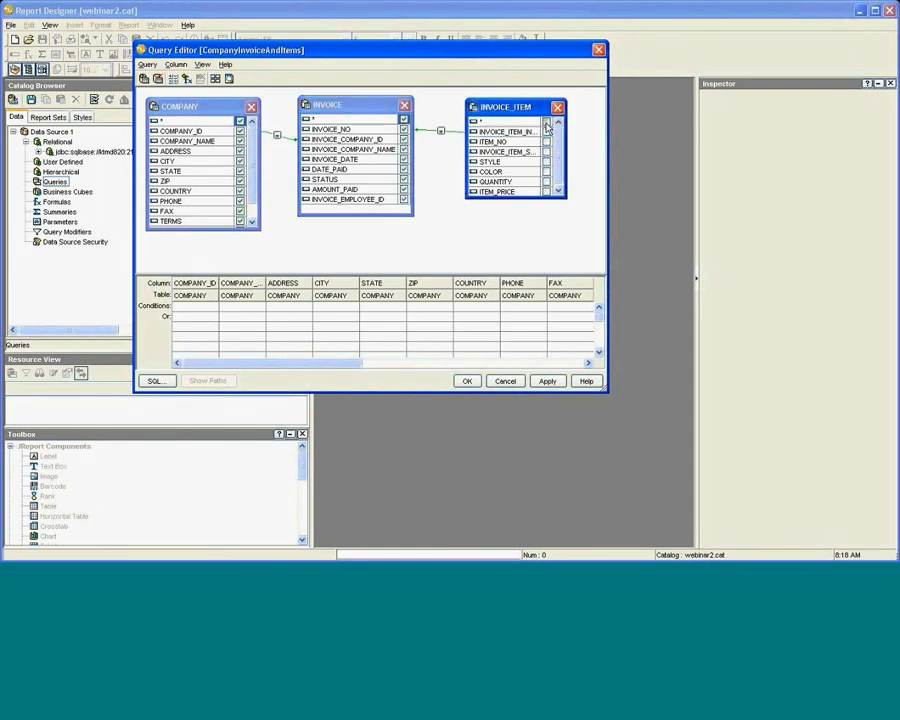
click(545, 122)
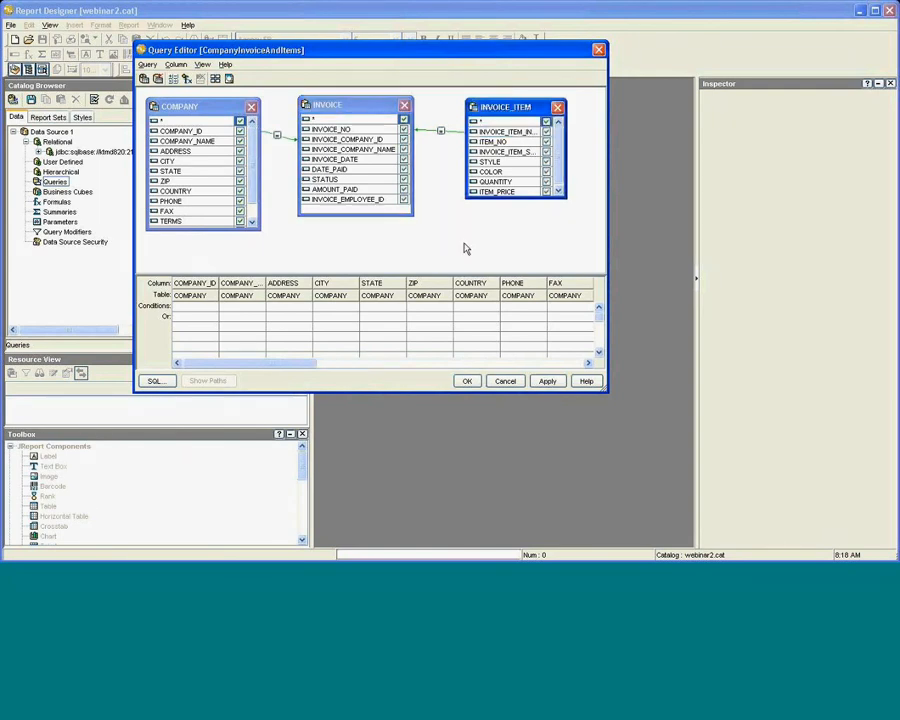
click(161, 383)
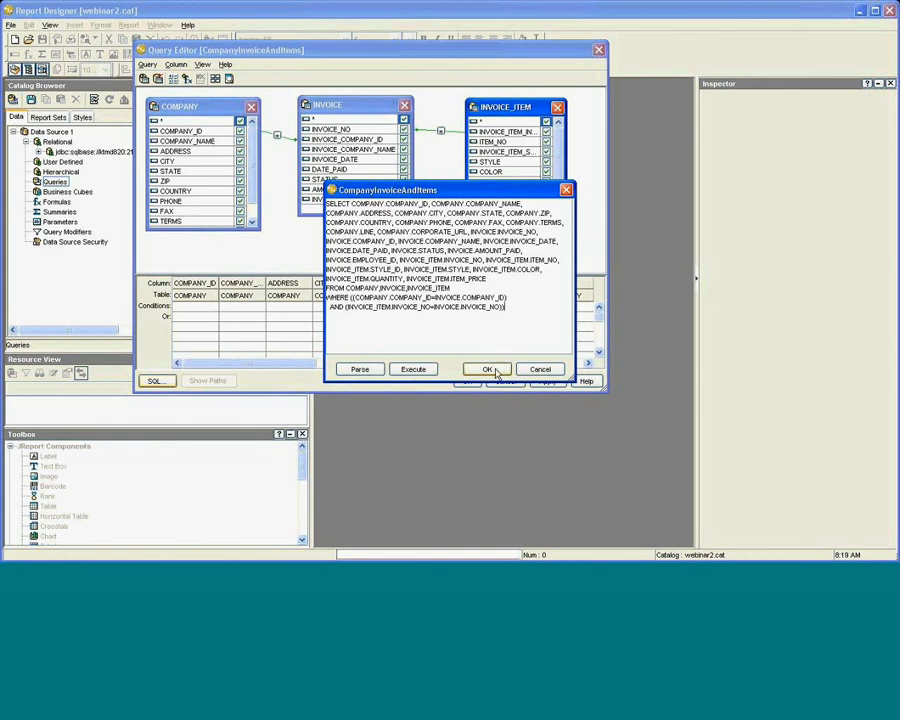
Parse and execute the SQL statement successfully, then close the SQL view.
click(360, 370)
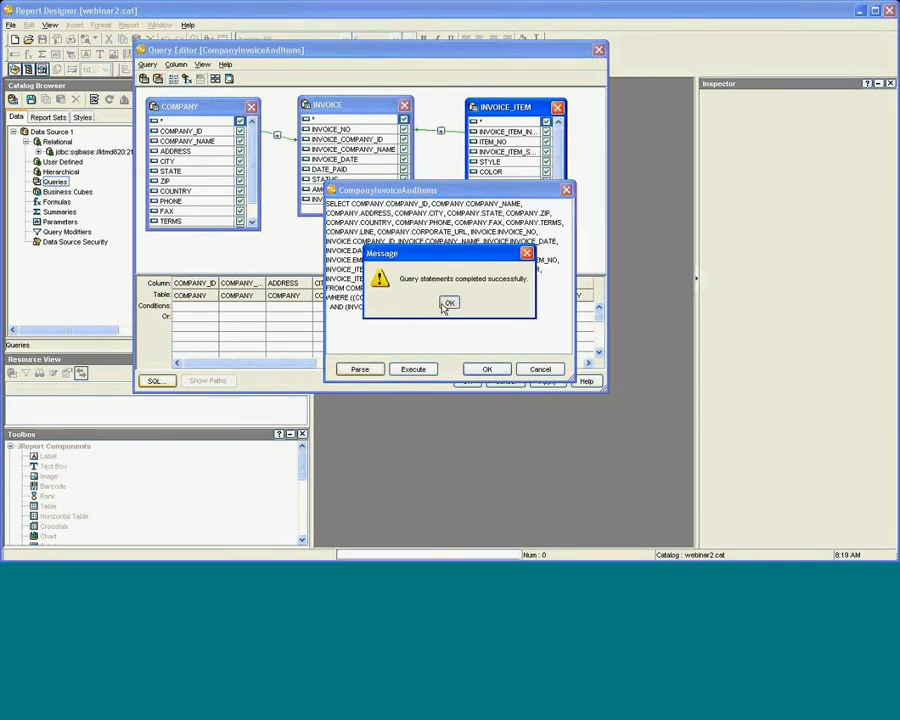
click(450, 303)
click(405, 372)
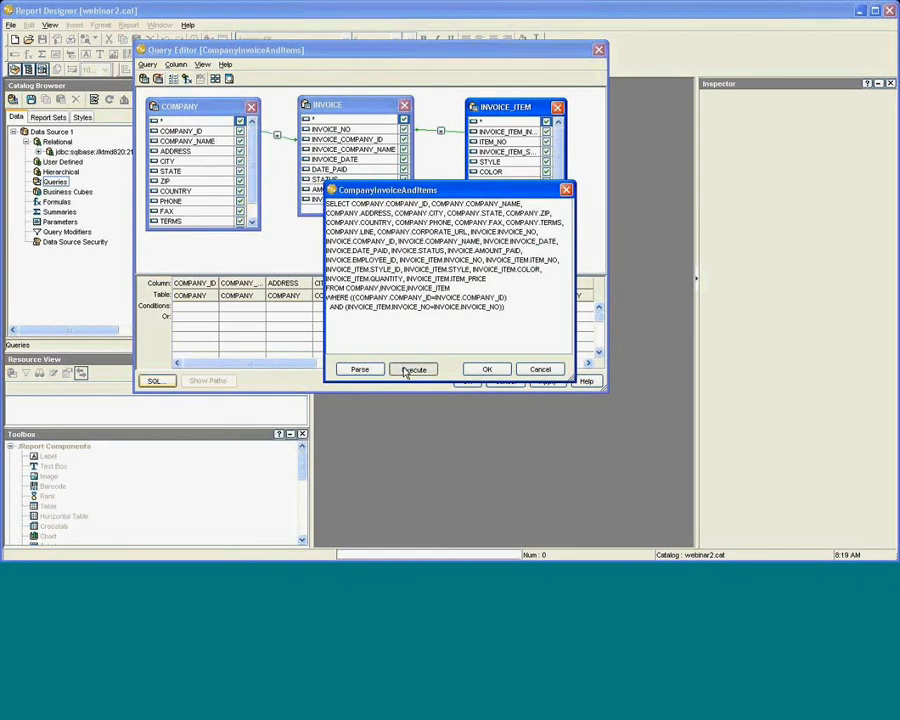
click(449, 303)
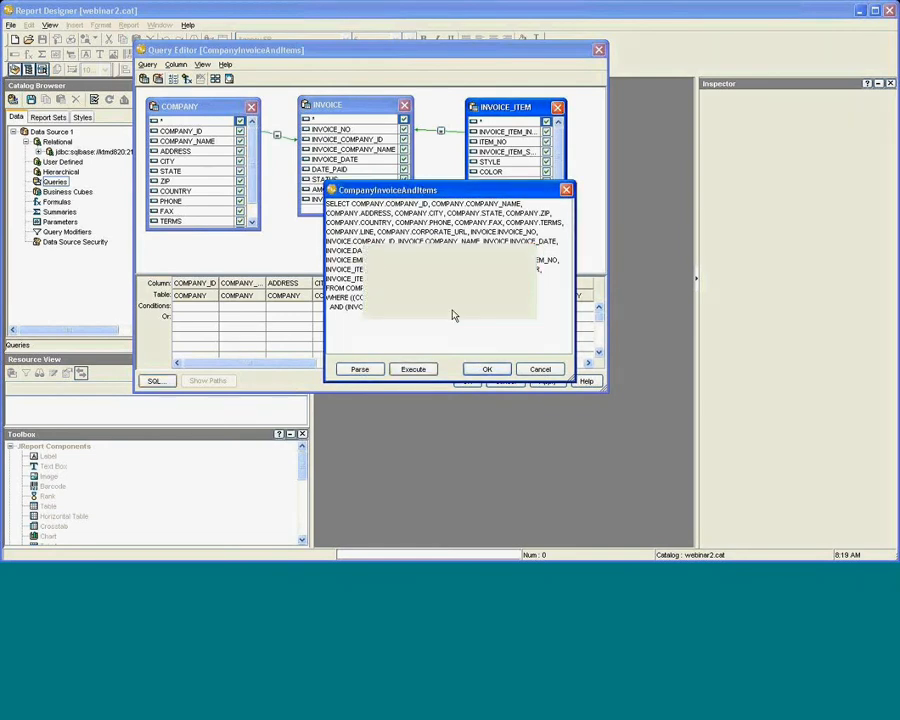
click(487, 370)
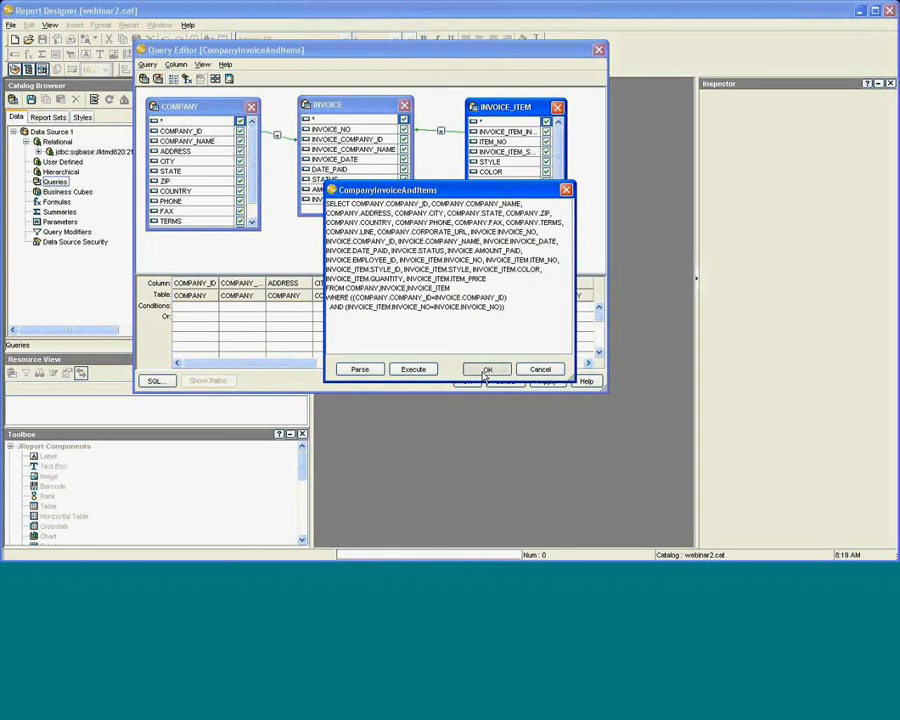
Close the Query Editor, saving changes to the CompanyInvoiceAndItems query.
click(599, 50)
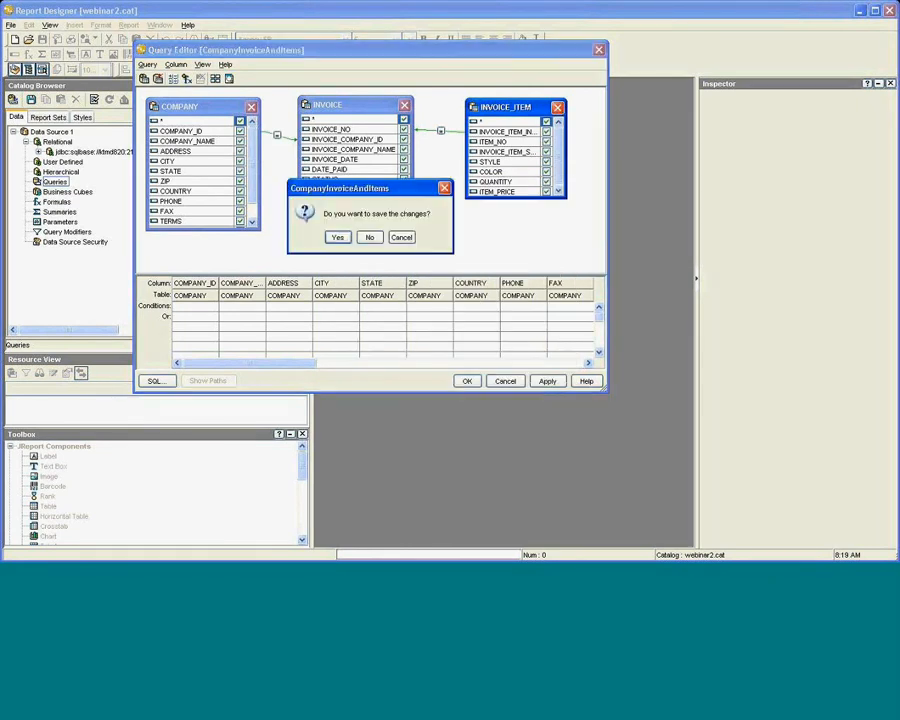
click(339, 238)
click(10, 24)
mouse_move(30, 39)
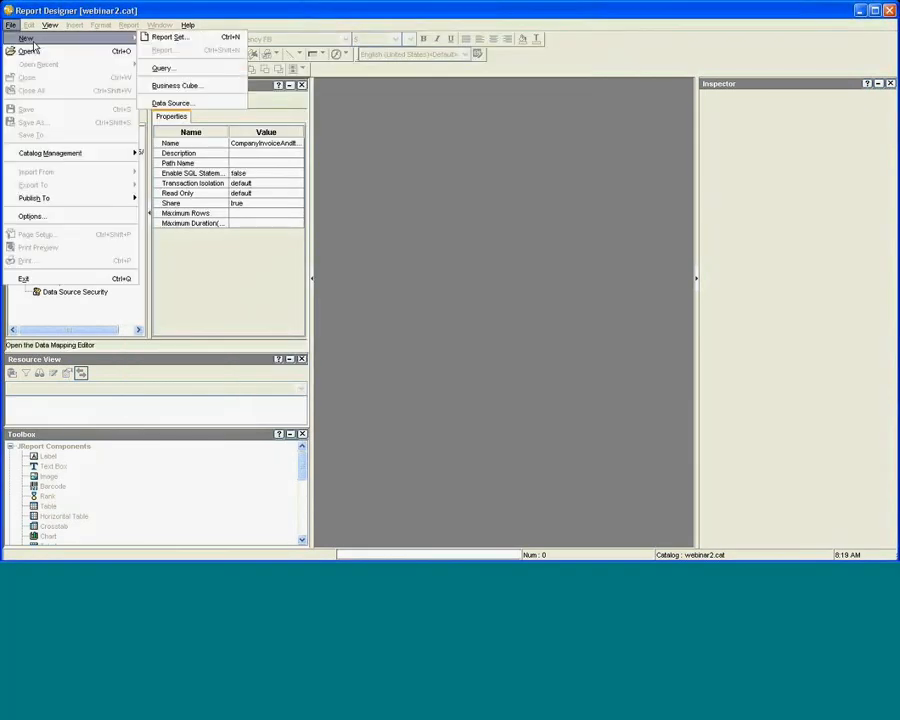
Create new report set report1 with the Standard Banded Report layout through the wizard.
click(157, 38)
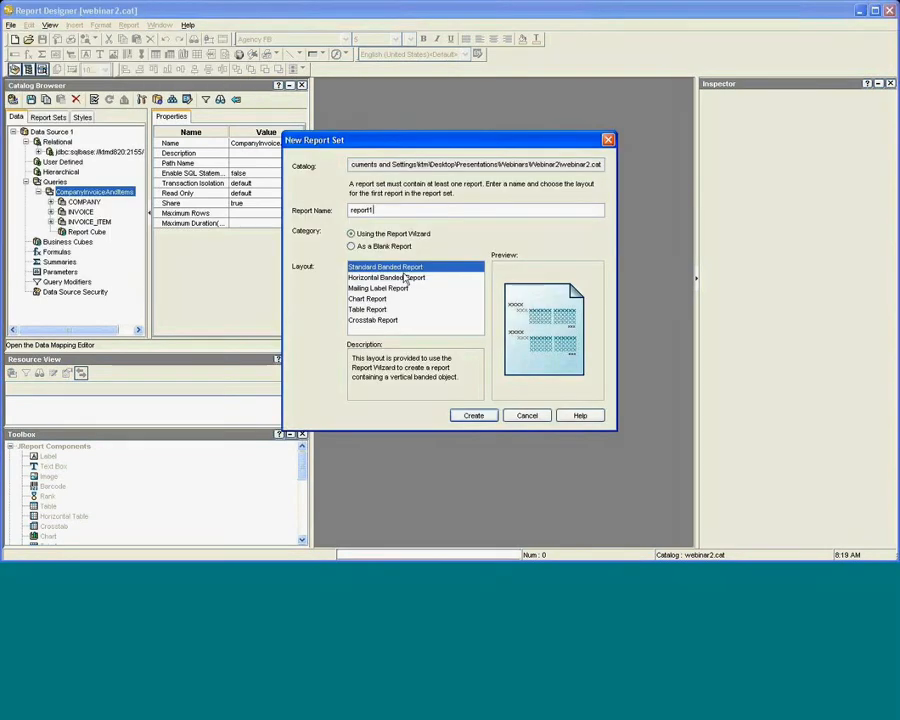
click(405, 279)
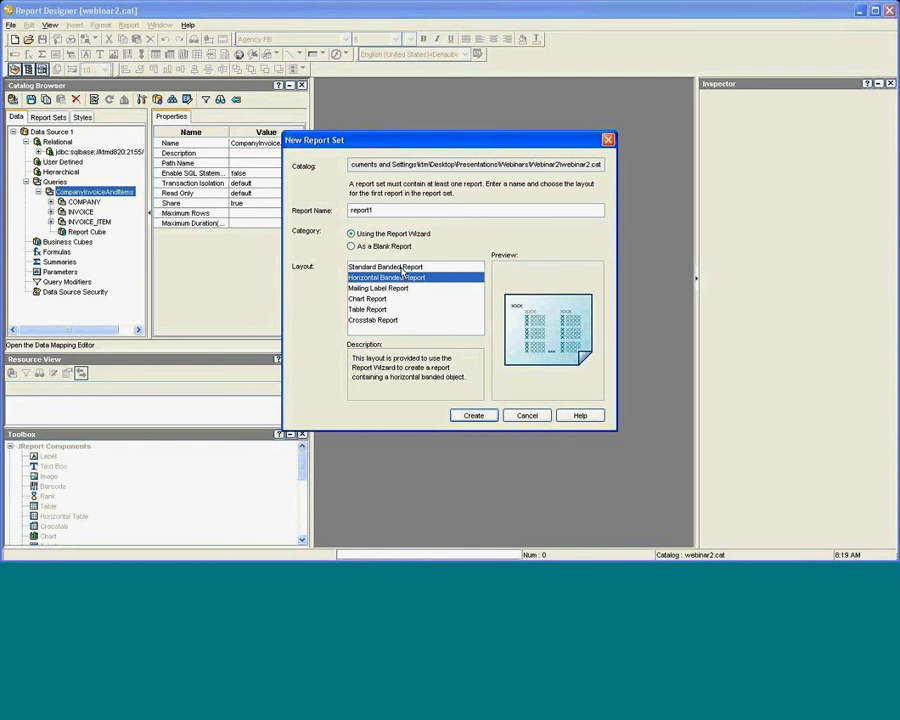
click(403, 269)
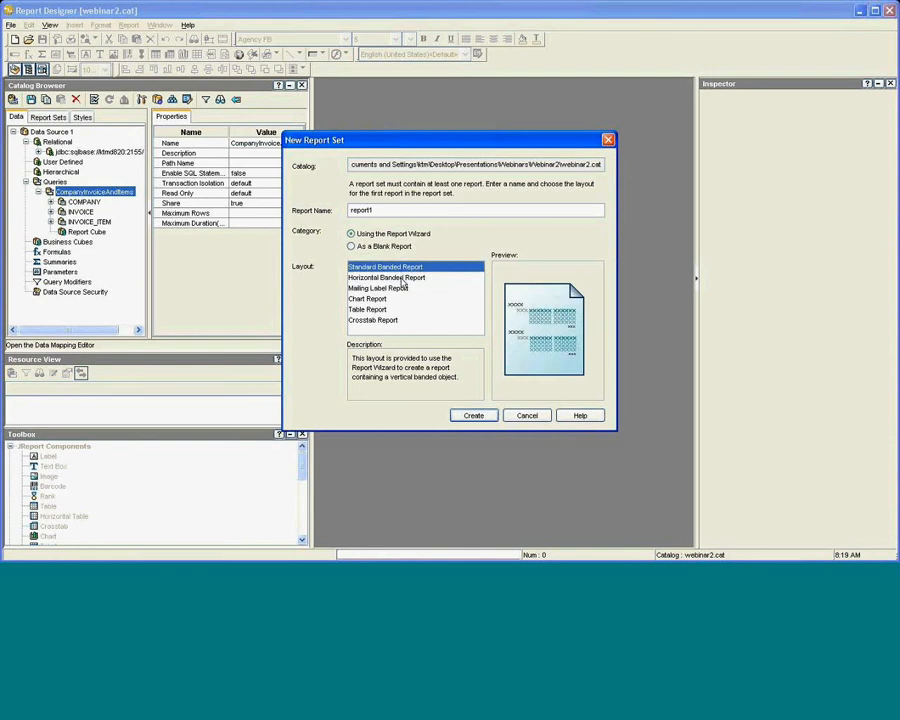
click(472, 417)
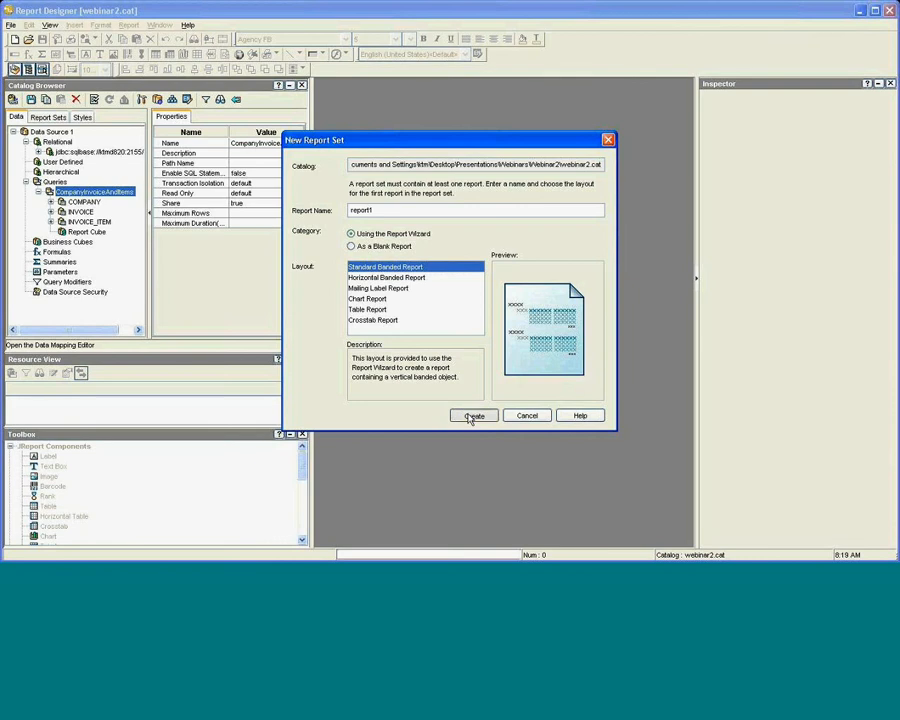
Group the report by COMPANY_ID, with COMPANY_NAME nested beneath it.
click(352, 313)
click(326, 171)
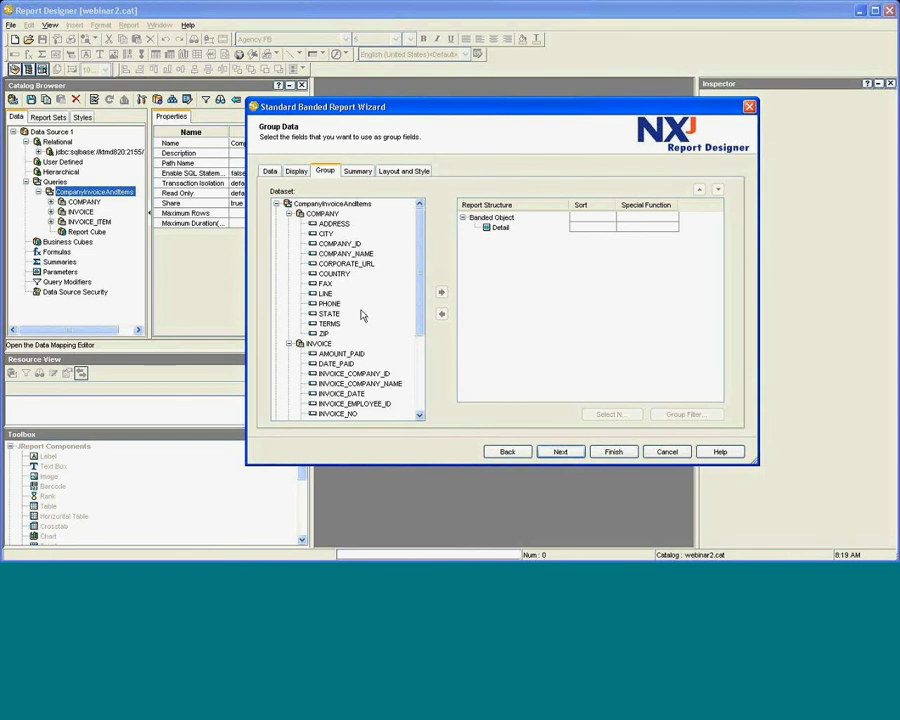
click(342, 244)
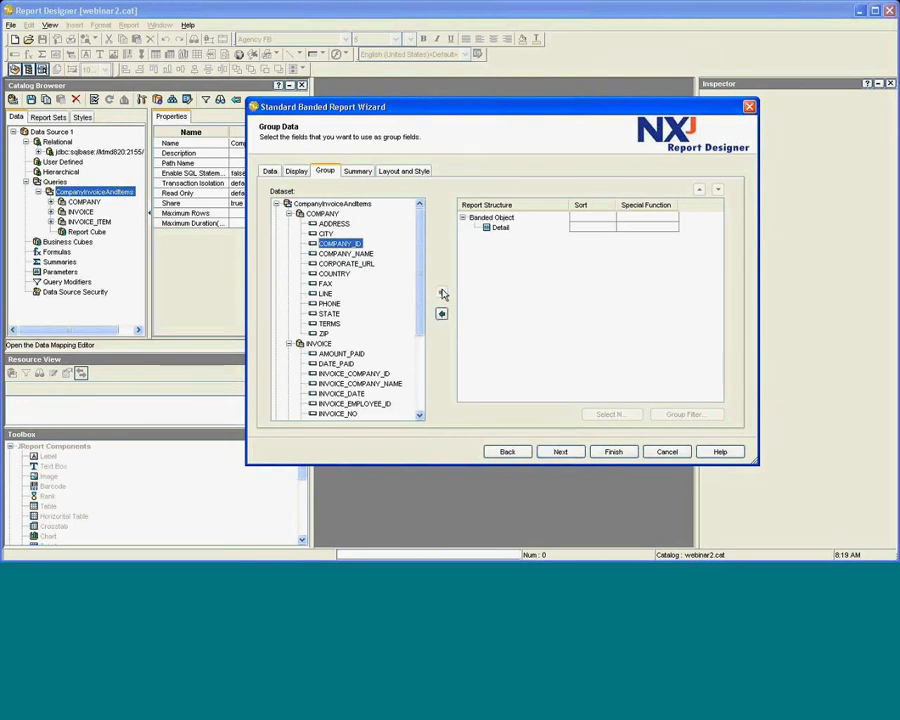
click(441, 292)
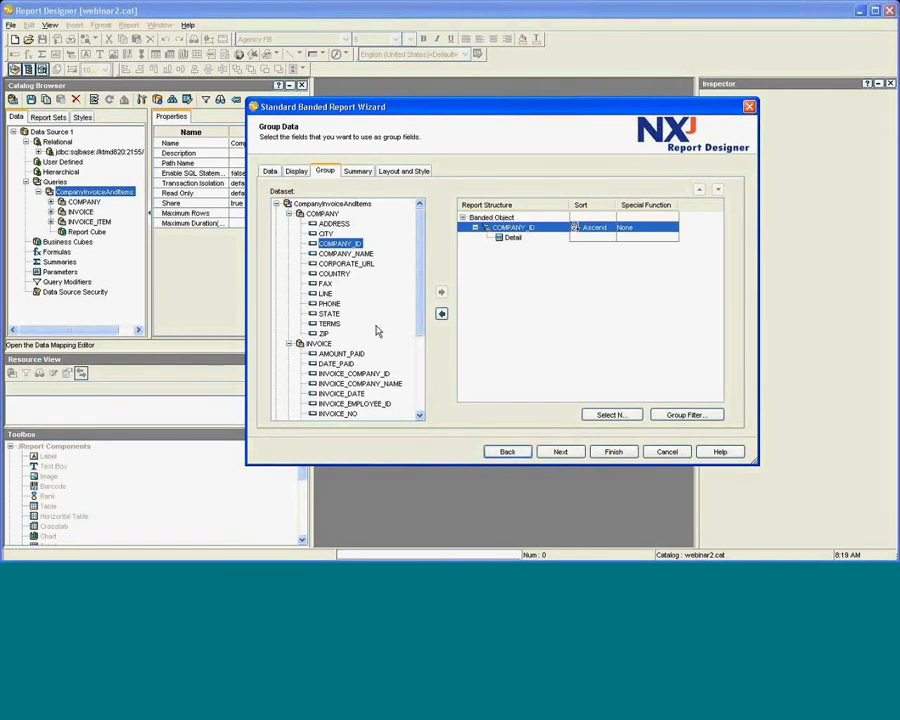
click(509, 239)
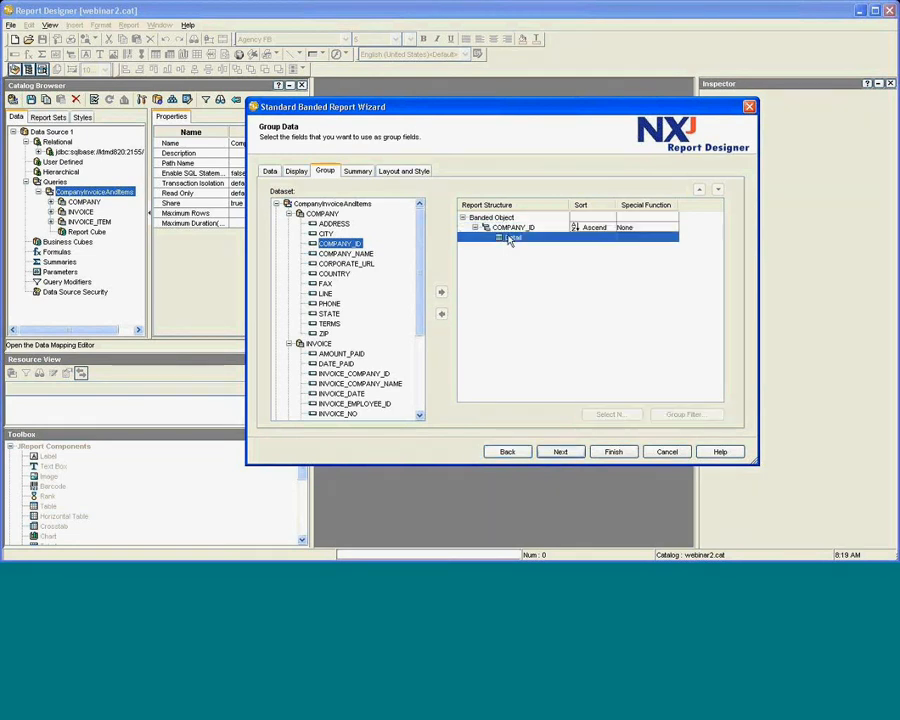
click(512, 229)
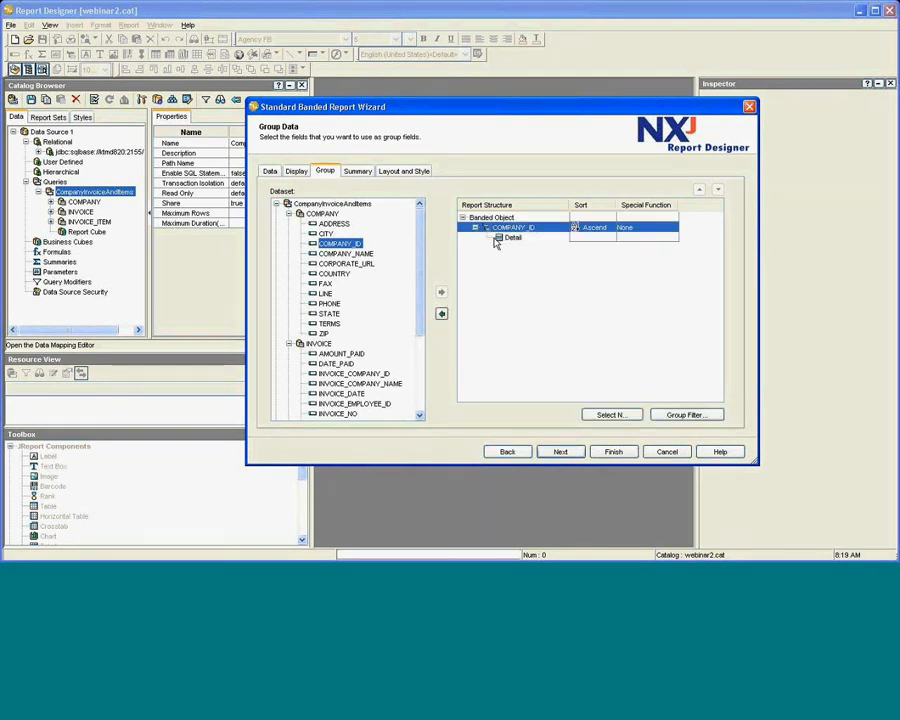
click(363, 255)
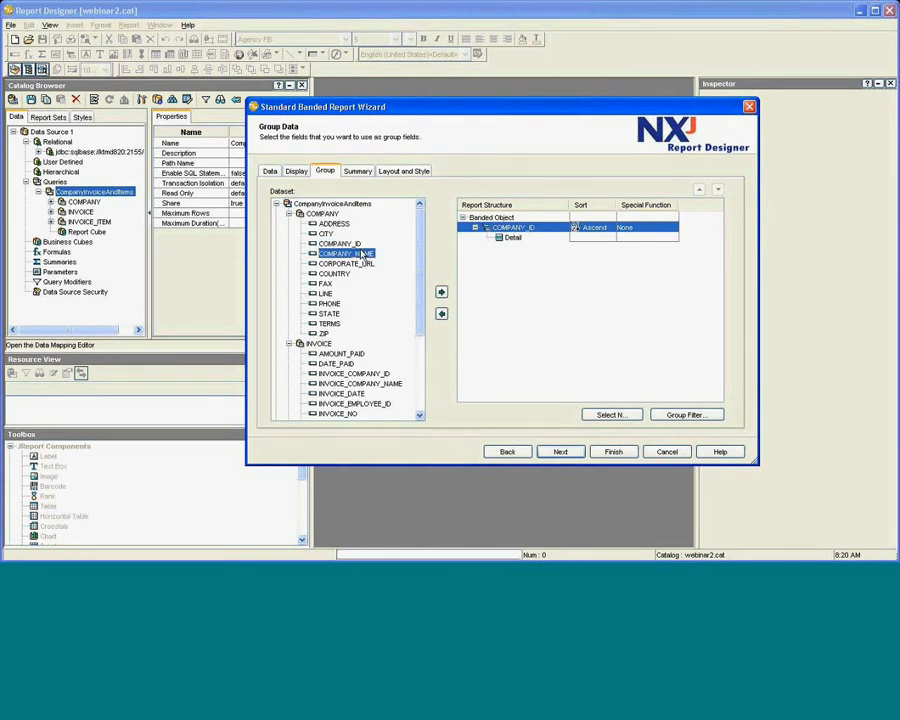
click(441, 292)
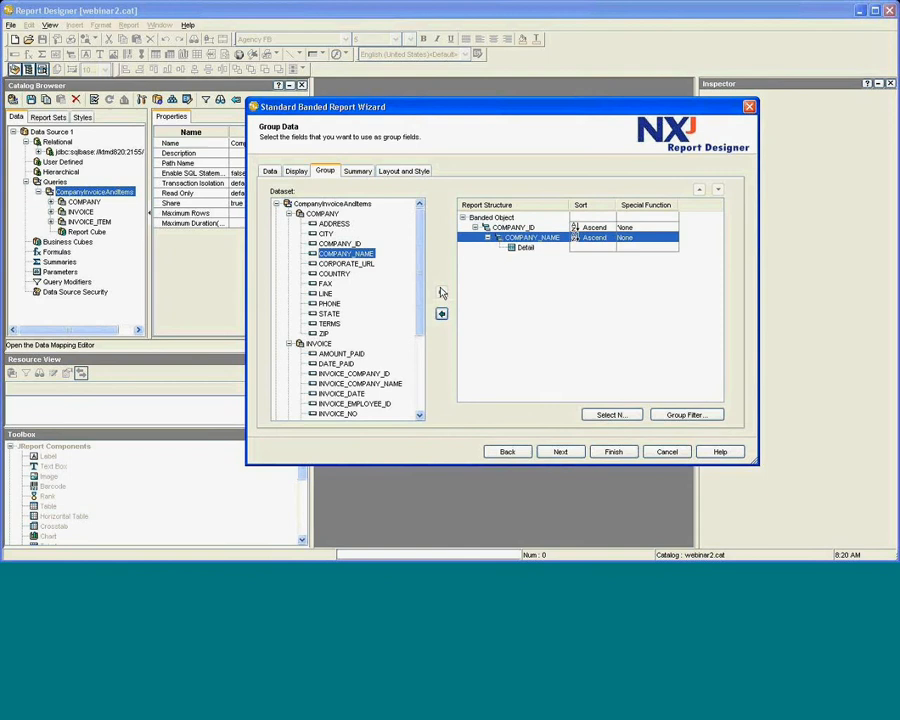
Add CORPORATE_URL and INVOICE_NO as further nested ascending group levels.
click(369, 265)
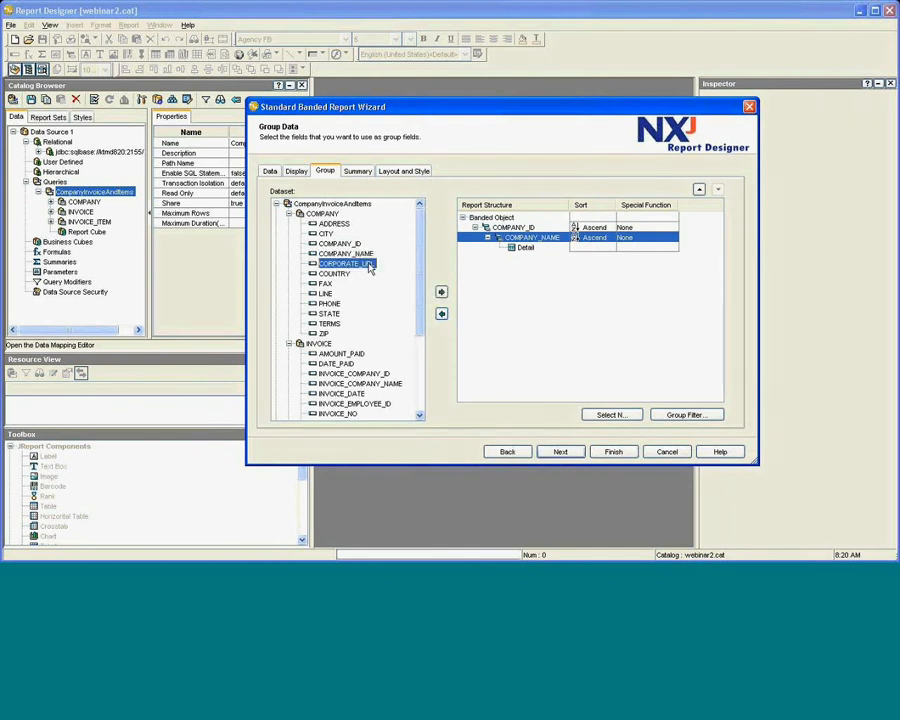
click(442, 293)
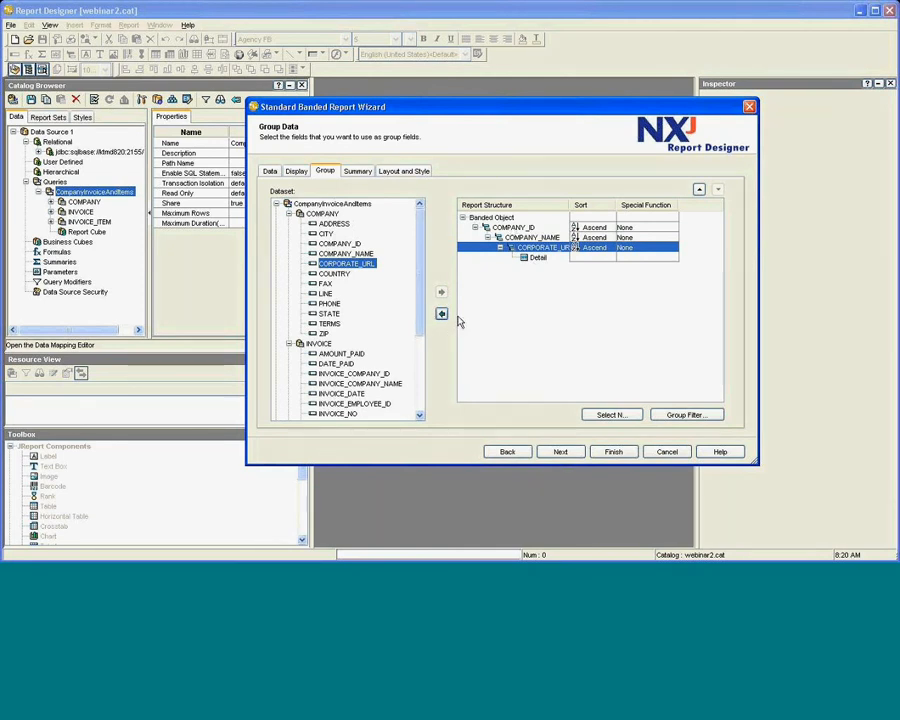
click(531, 259)
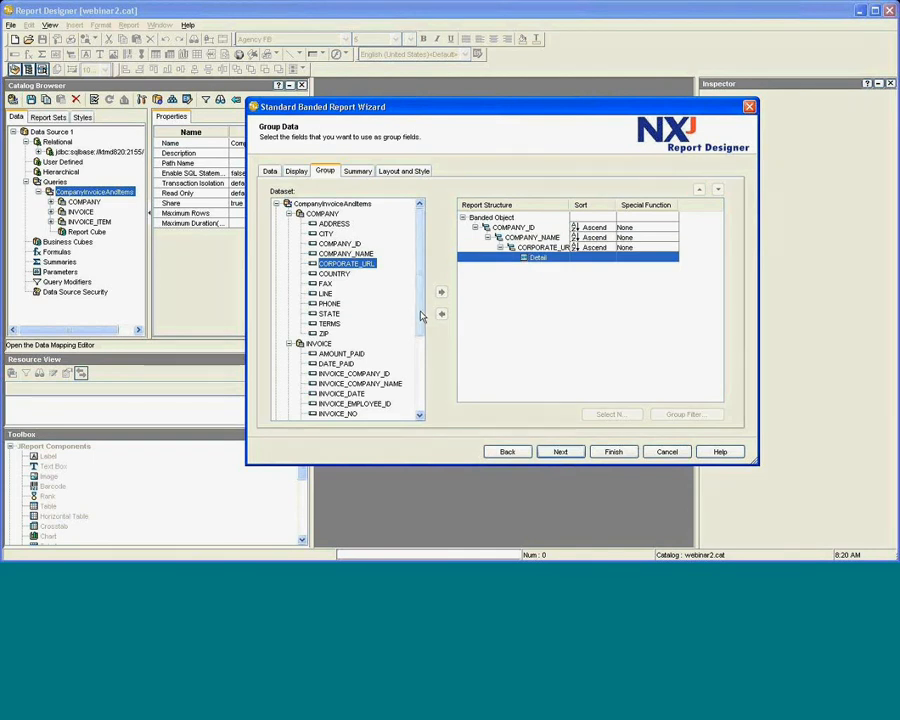
drag(421, 316, 420, 378)
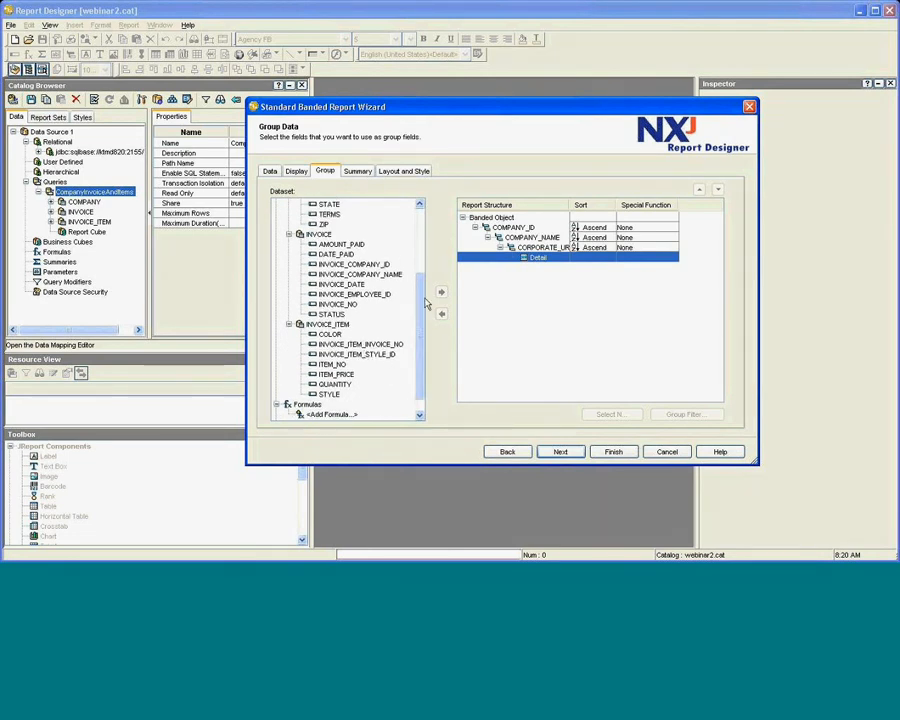
click(530, 247)
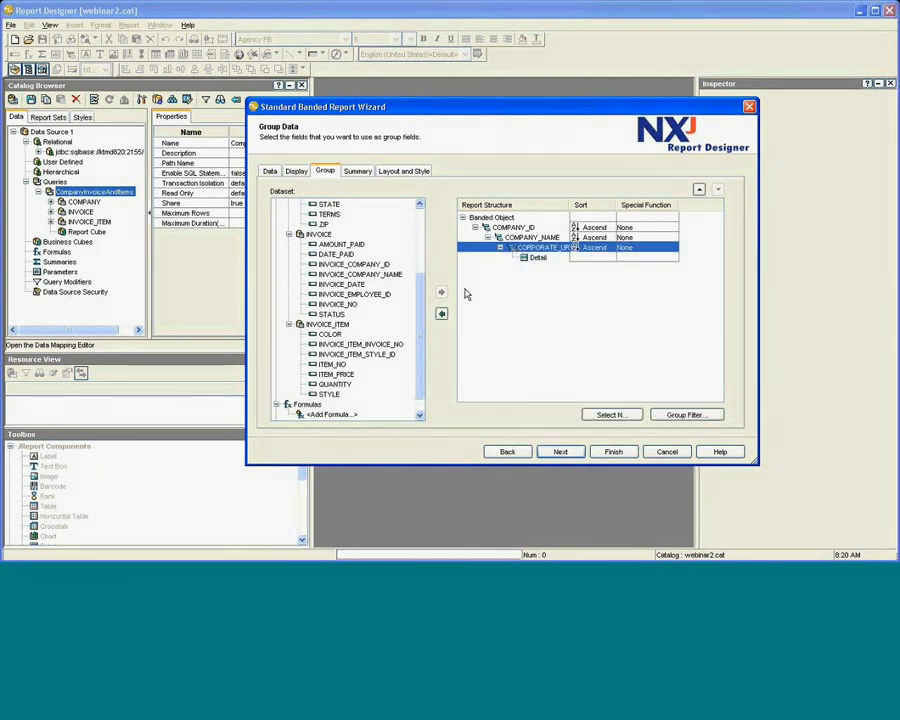
click(318, 236)
click(340, 304)
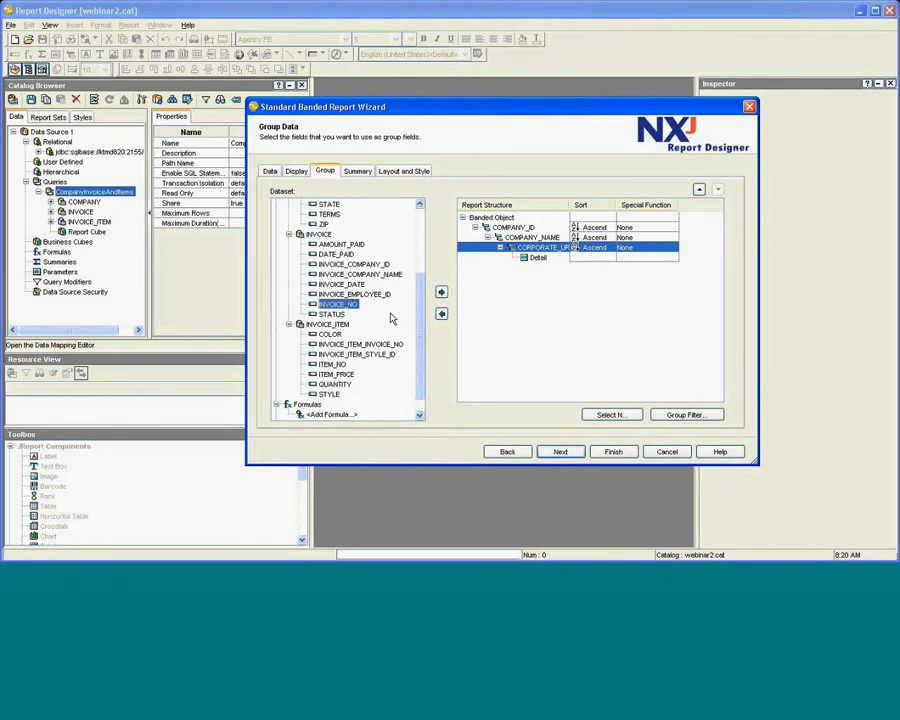
click(441, 293)
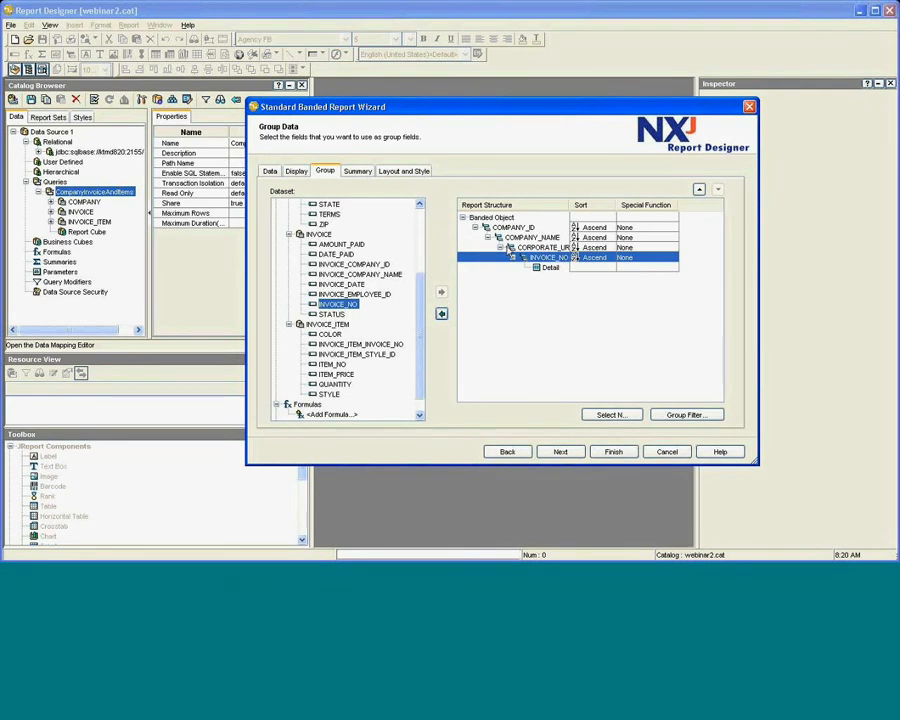
click(507, 248)
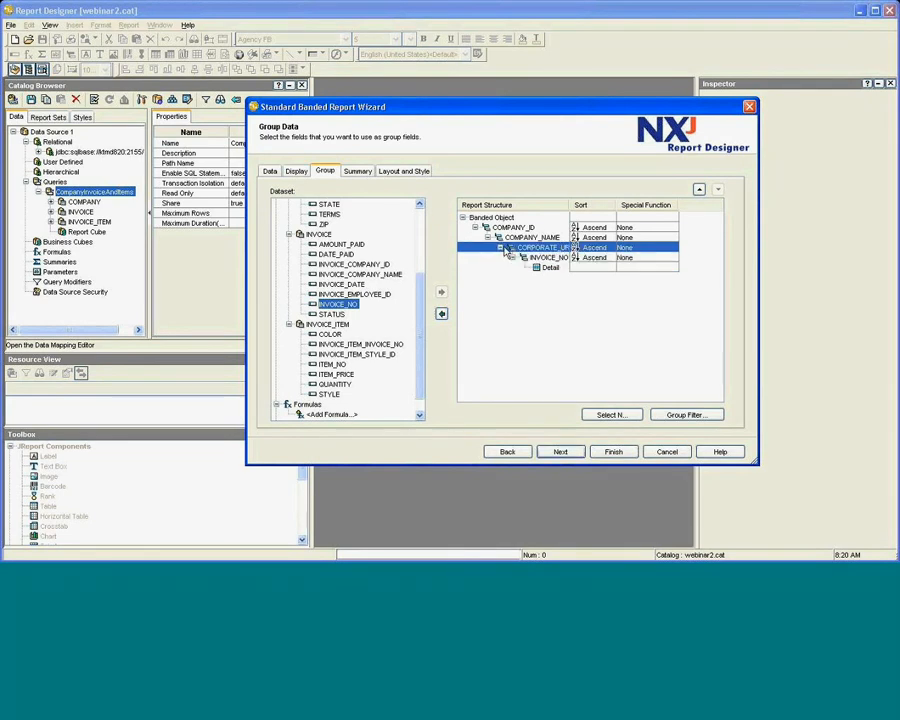
Remove all existing group levels: INVOICE_NO, COMPANY_NAME, CORPORATE_URL and COMPANY_ID.
click(441, 315)
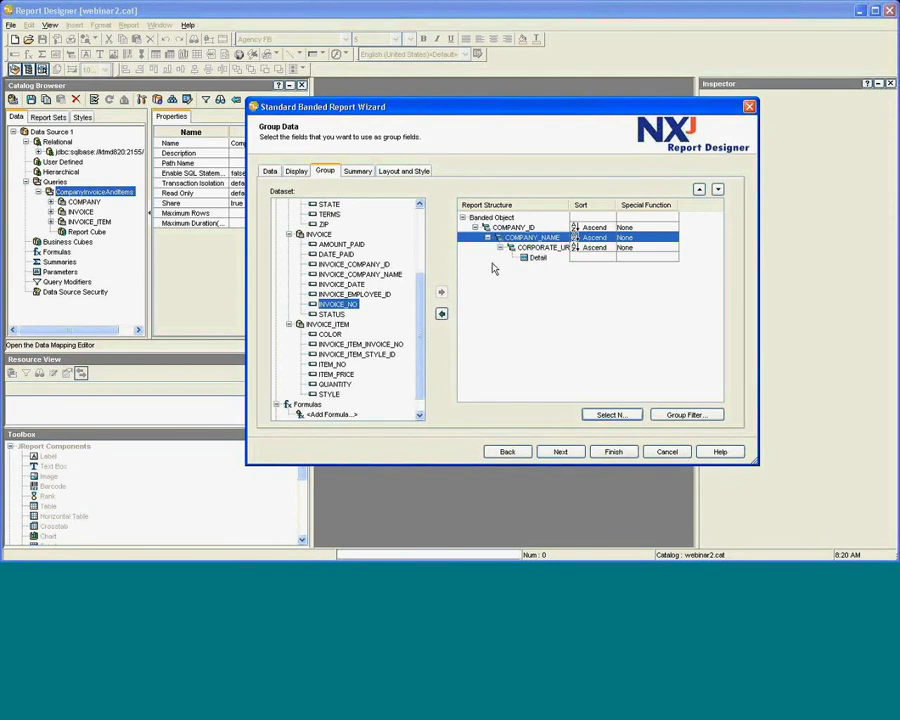
click(441, 315)
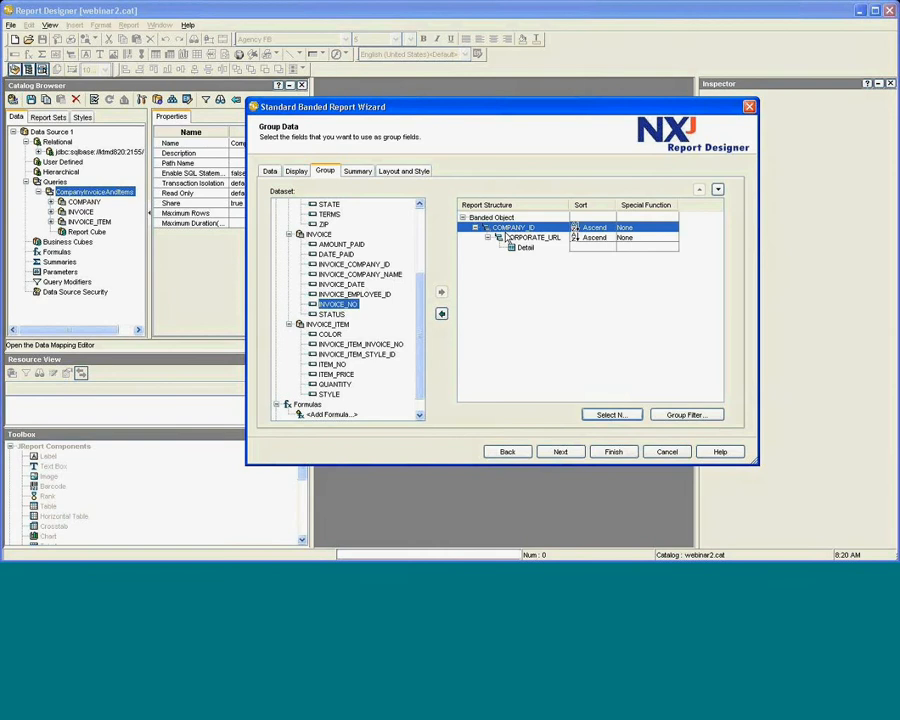
click(512, 237)
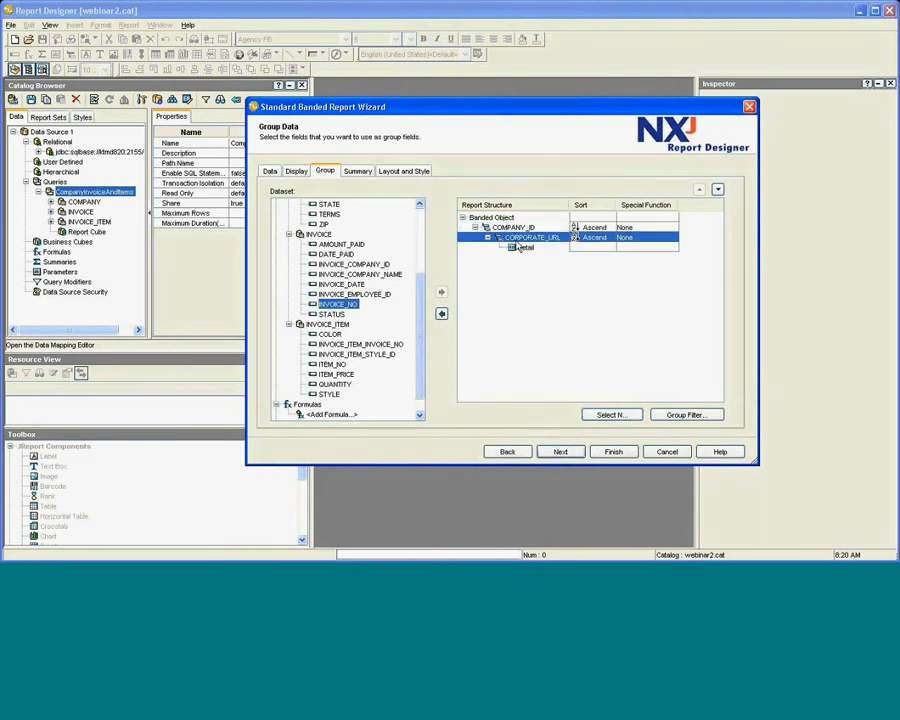
click(441, 316)
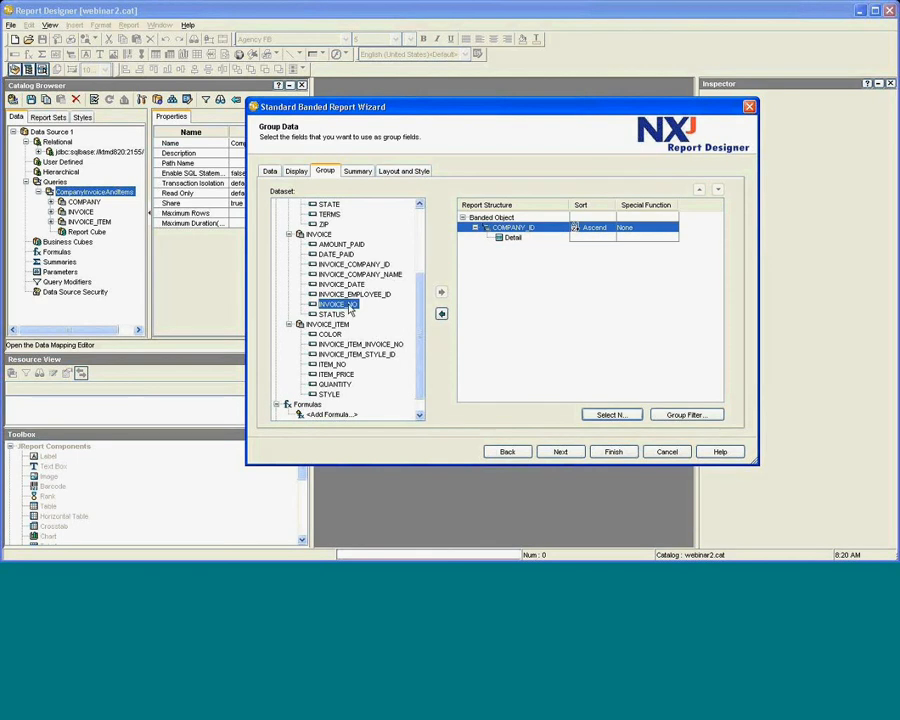
click(441, 316)
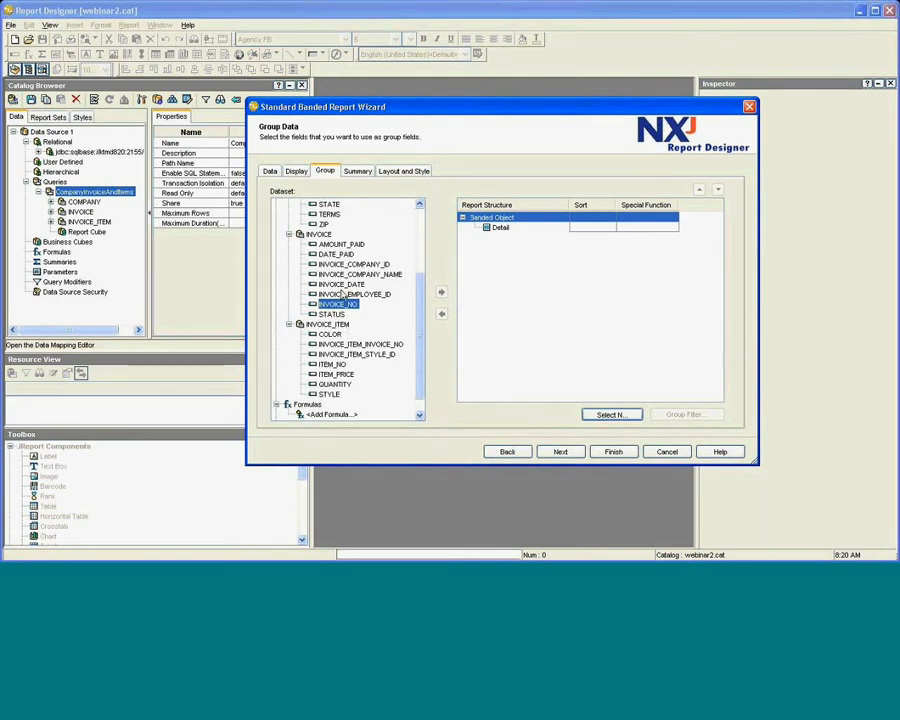
Regroup the report by COMPANY_ID, then INVOICE_NO within each company.
scroll(348, 320, up, 2)
scroll(348, 285, up, 2)
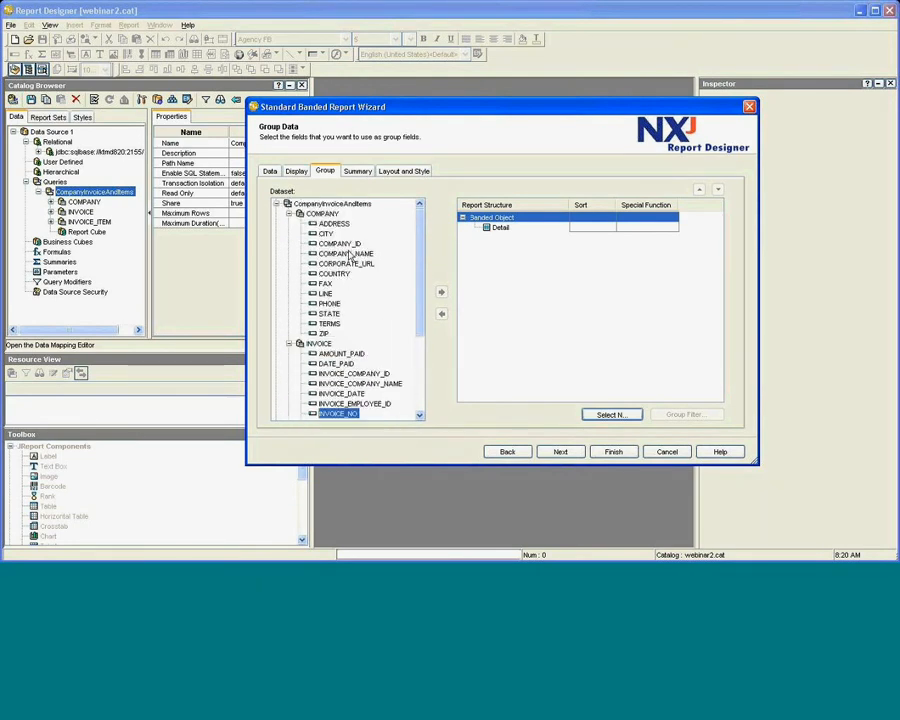
click(342, 244)
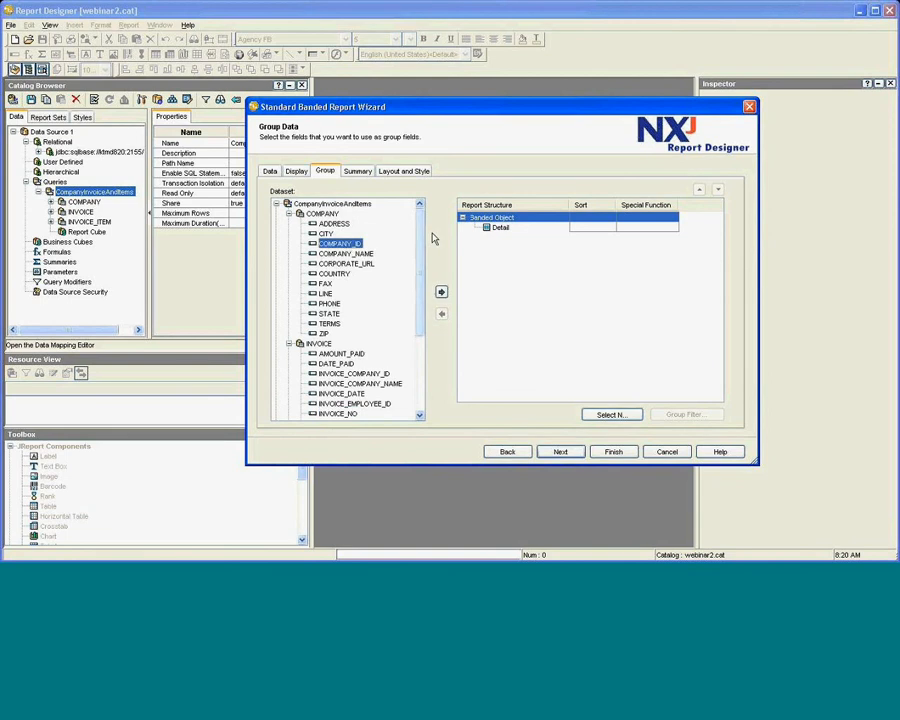
click(441, 292)
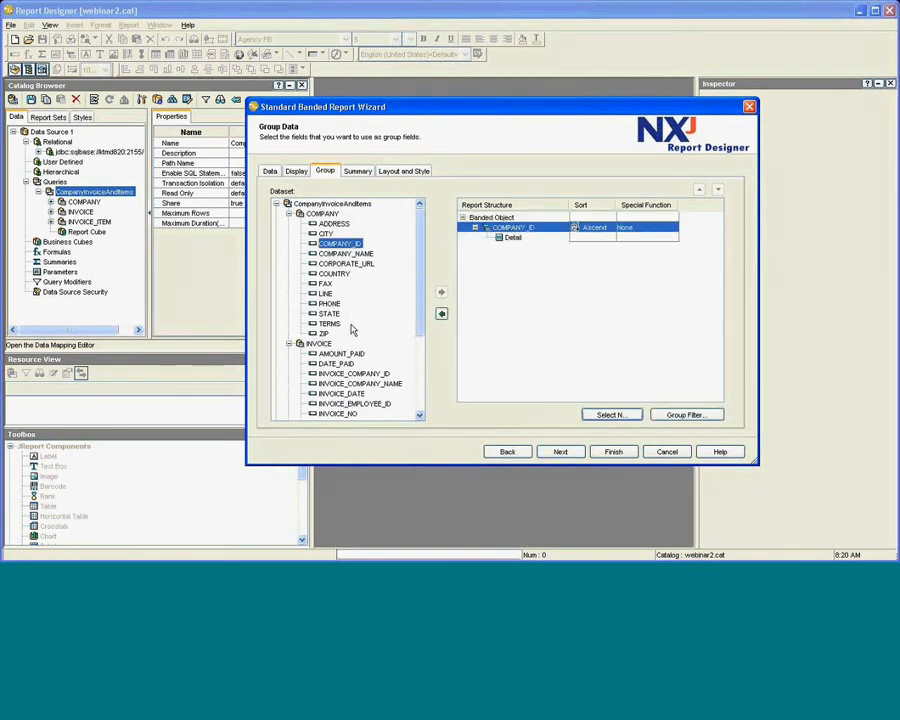
scroll(357, 385, down, 1)
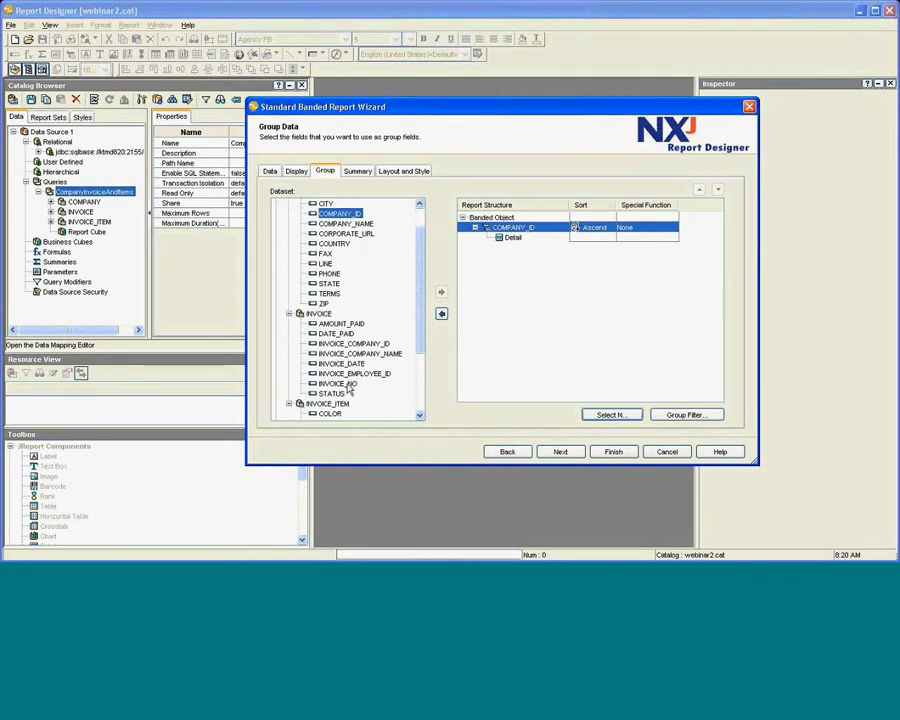
click(347, 385)
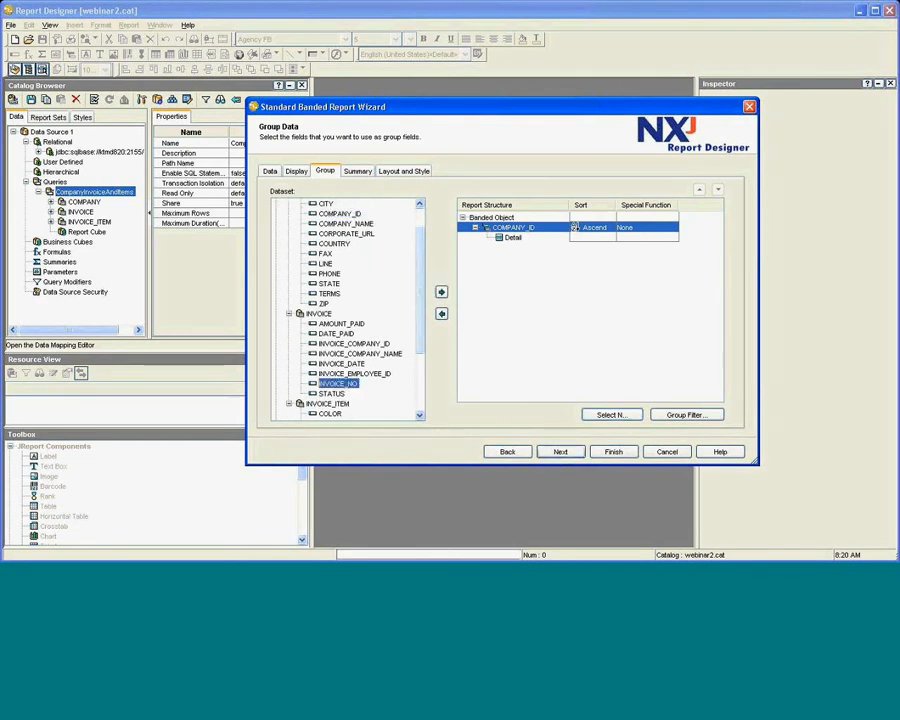
click(441, 292)
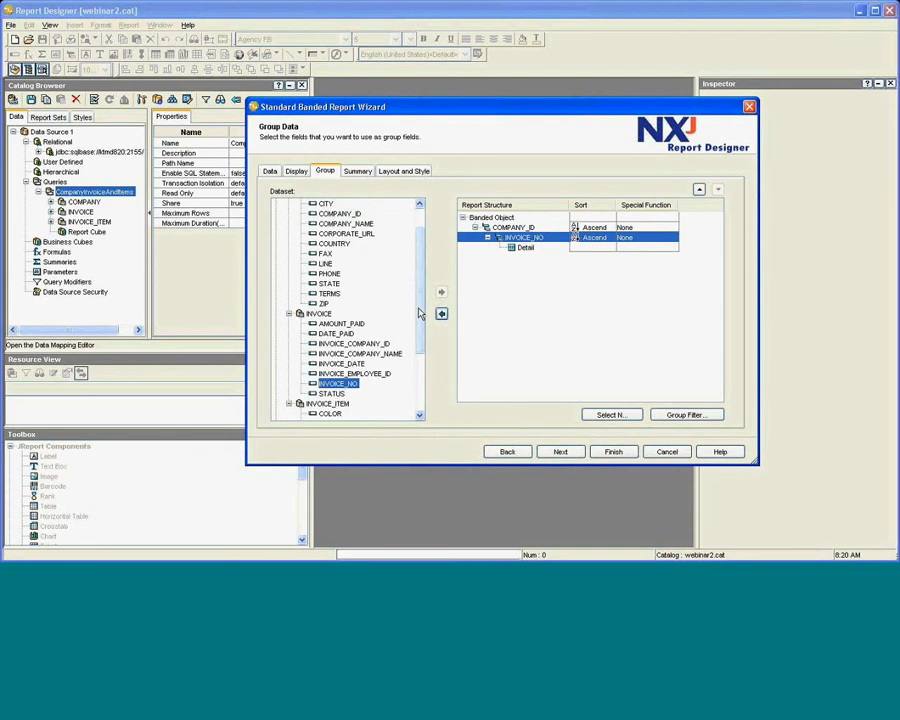
Display COMPANY_NAME and CORPORATE_URL in the COMPANY_ID group.
click(297, 172)
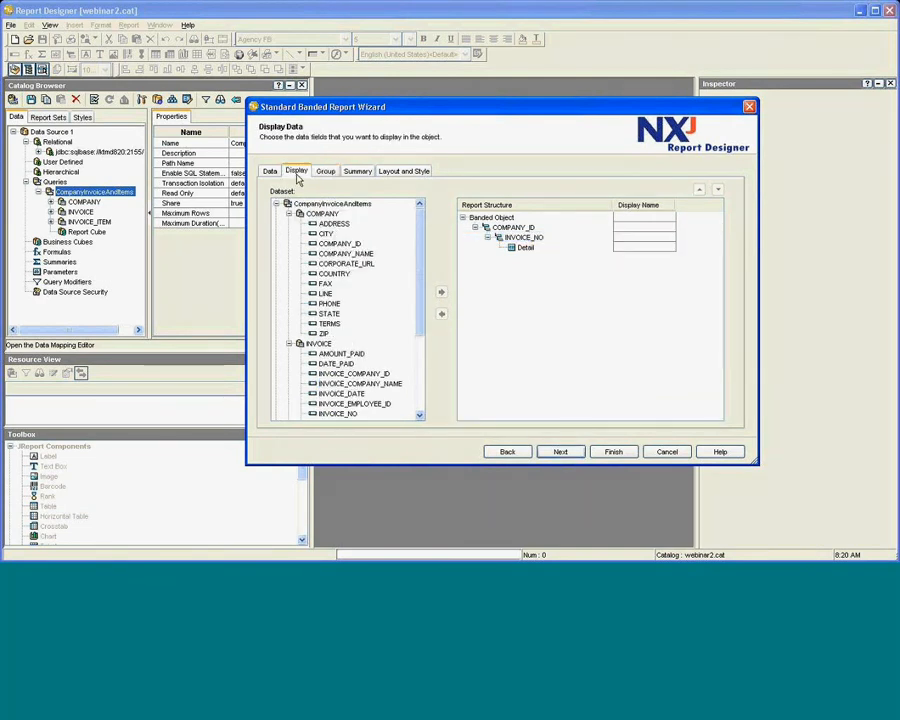
click(527, 230)
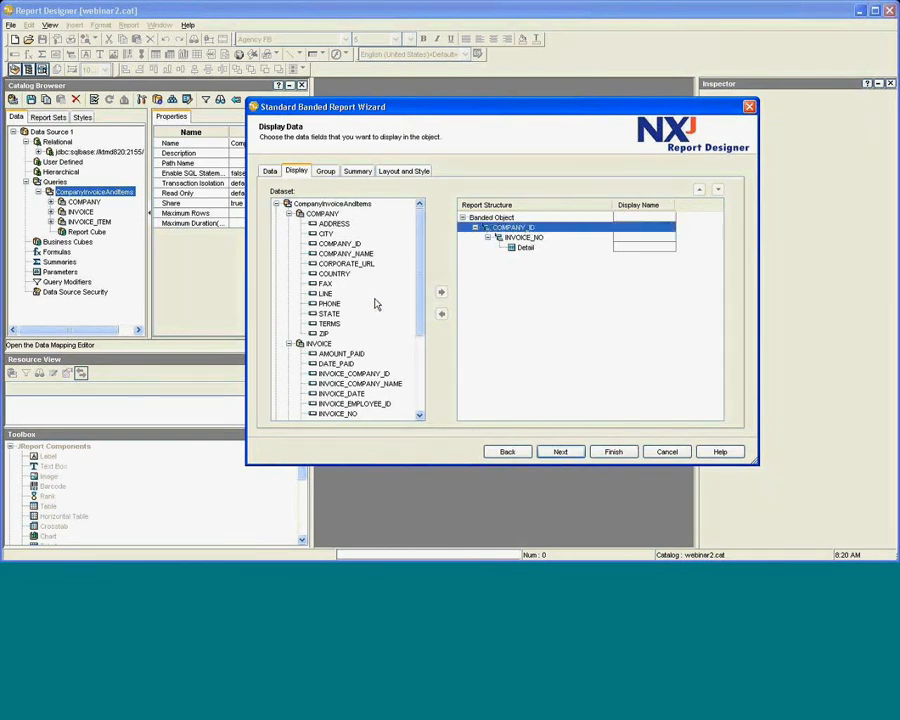
click(346, 253)
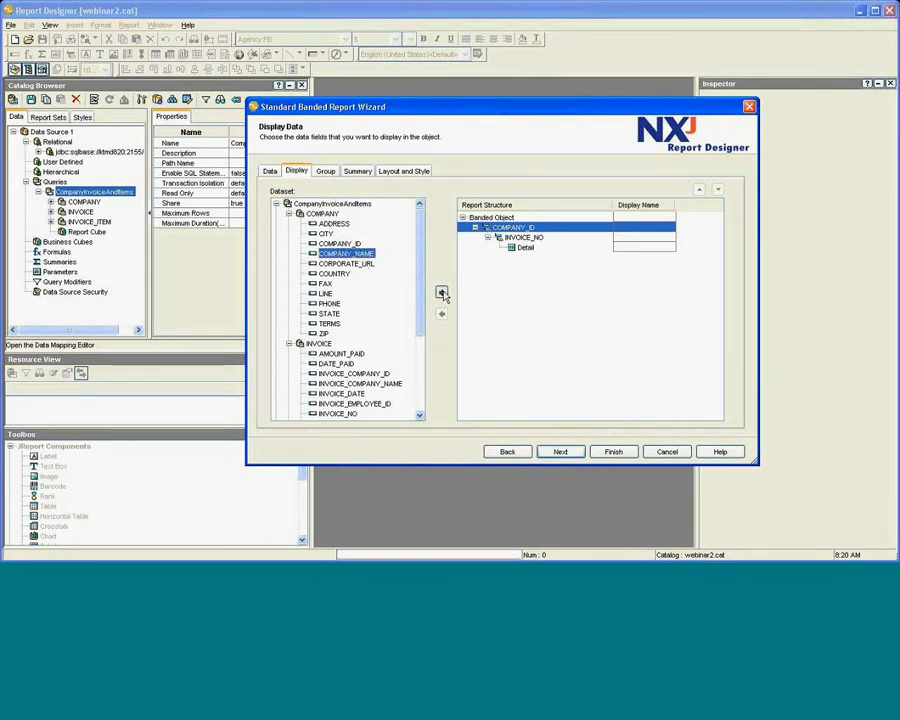
click(441, 292)
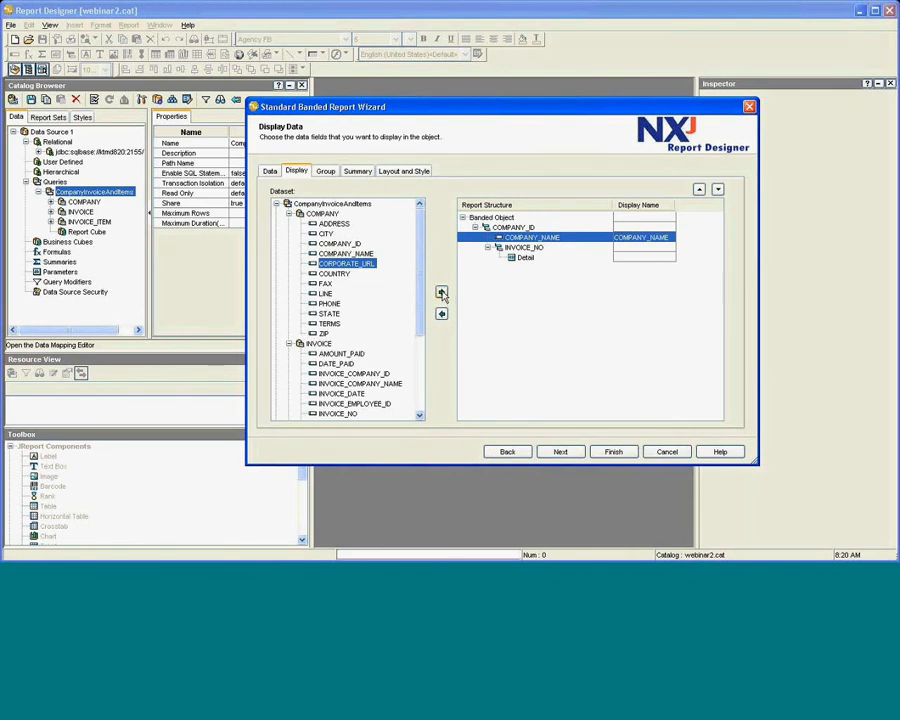
click(441, 293)
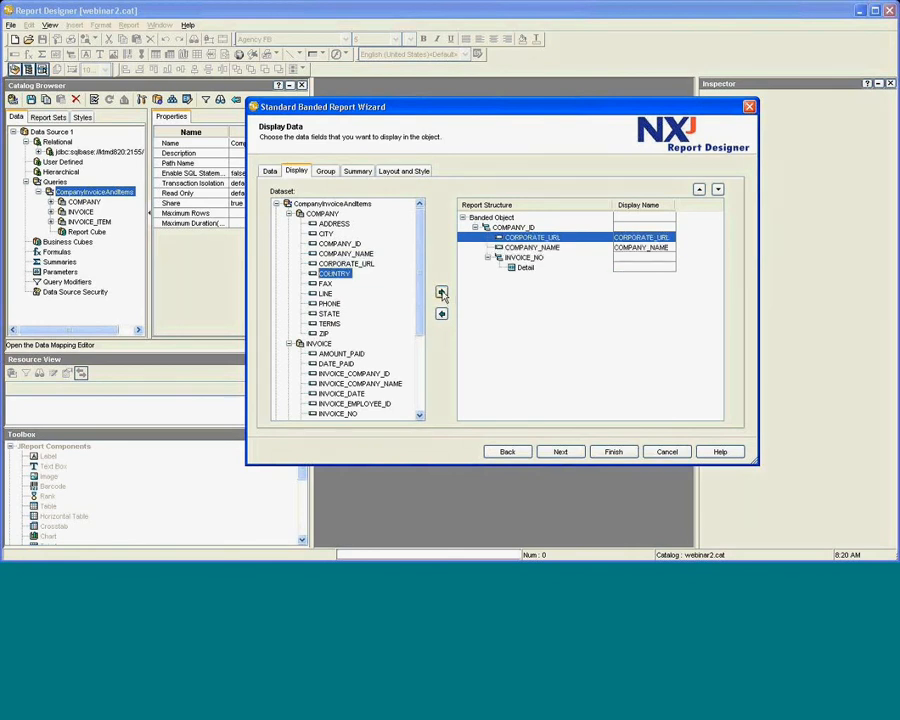
Display INVOICE_DATE and DATE_PAID in the INVOICE_NO group.
click(522, 257)
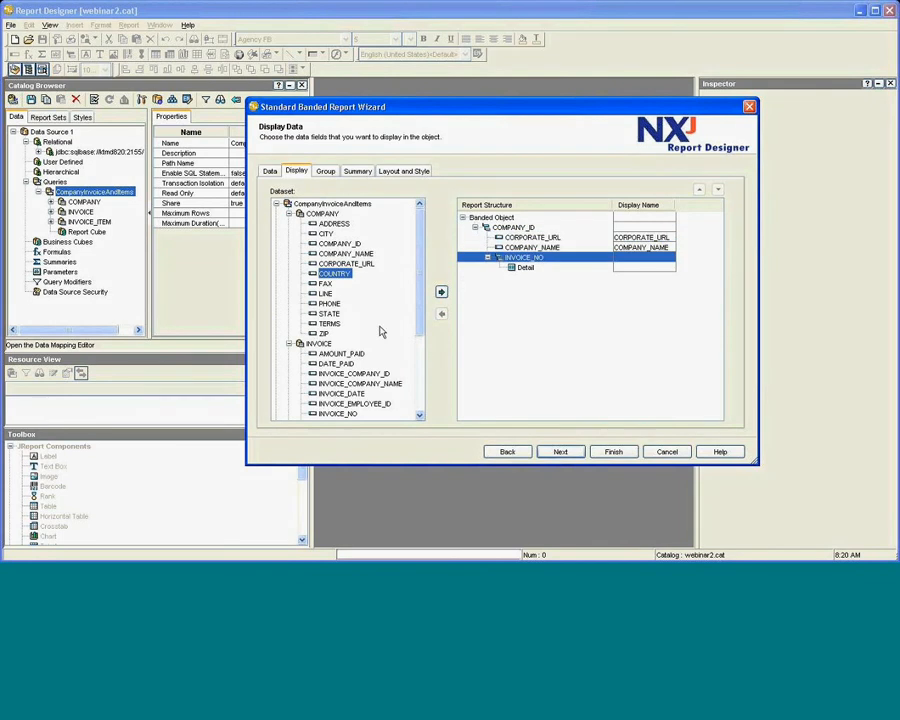
scroll(380, 332, down, 1)
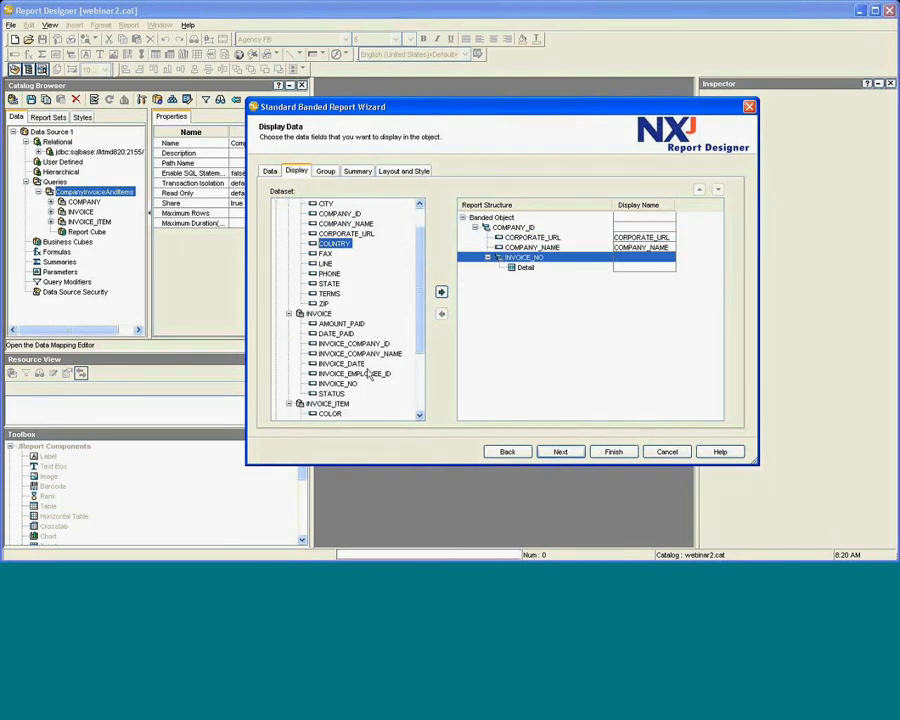
click(350, 365)
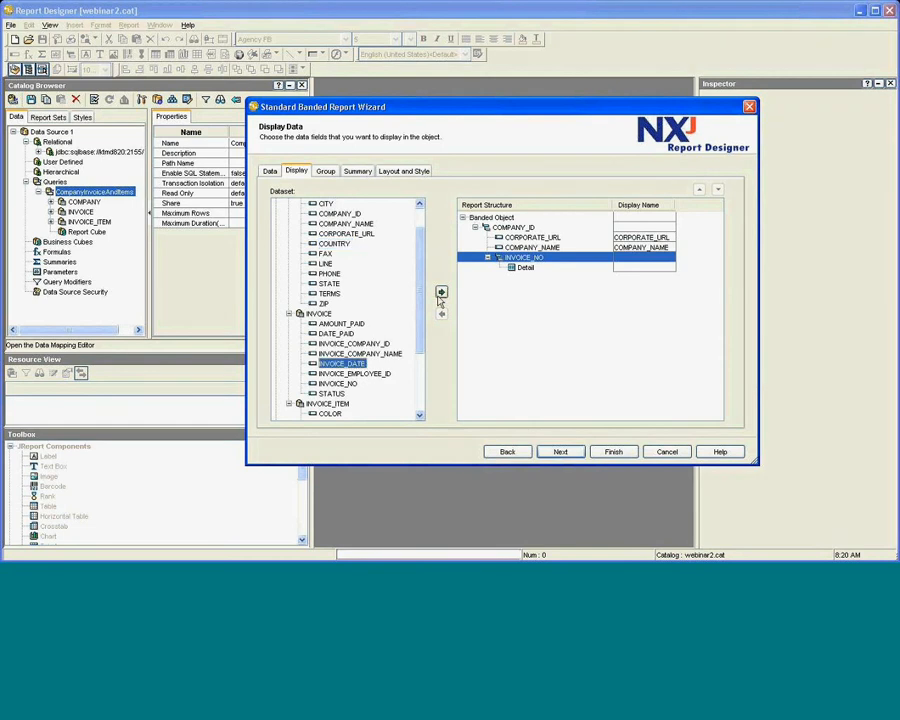
click(441, 293)
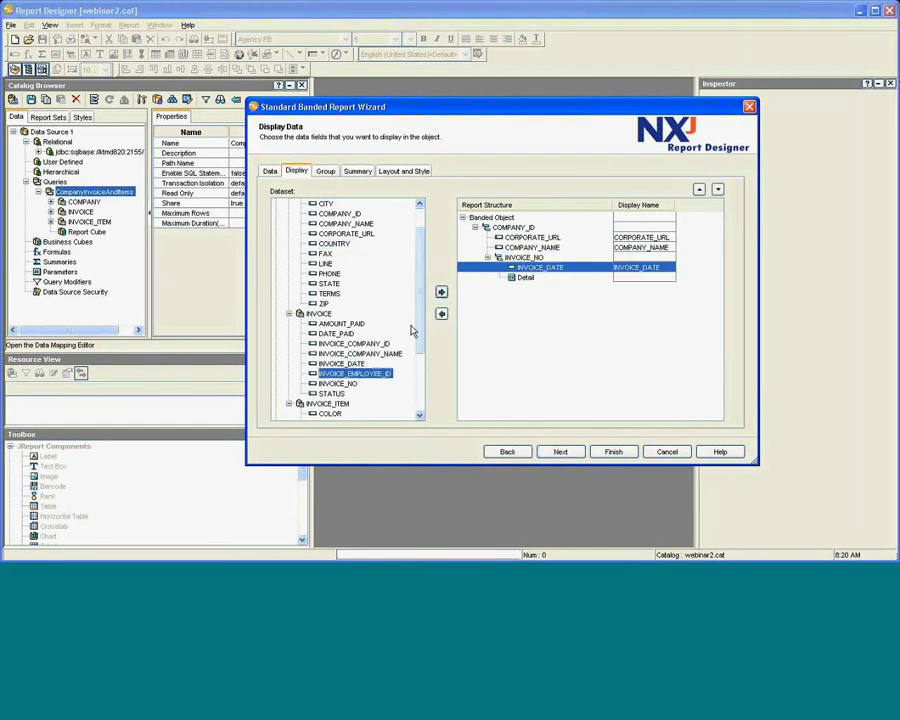
click(338, 333)
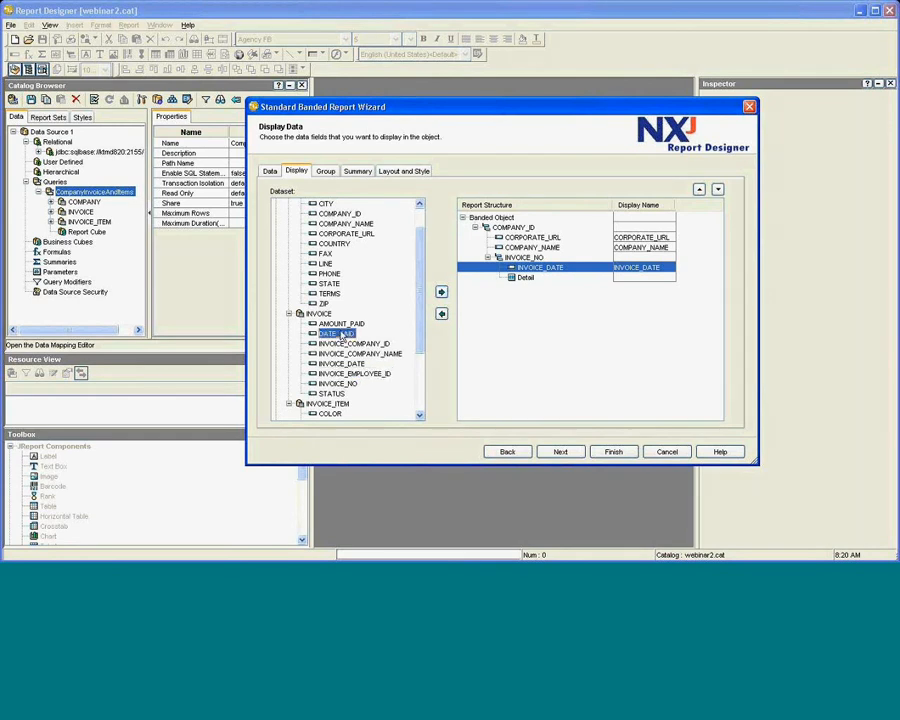
click(442, 293)
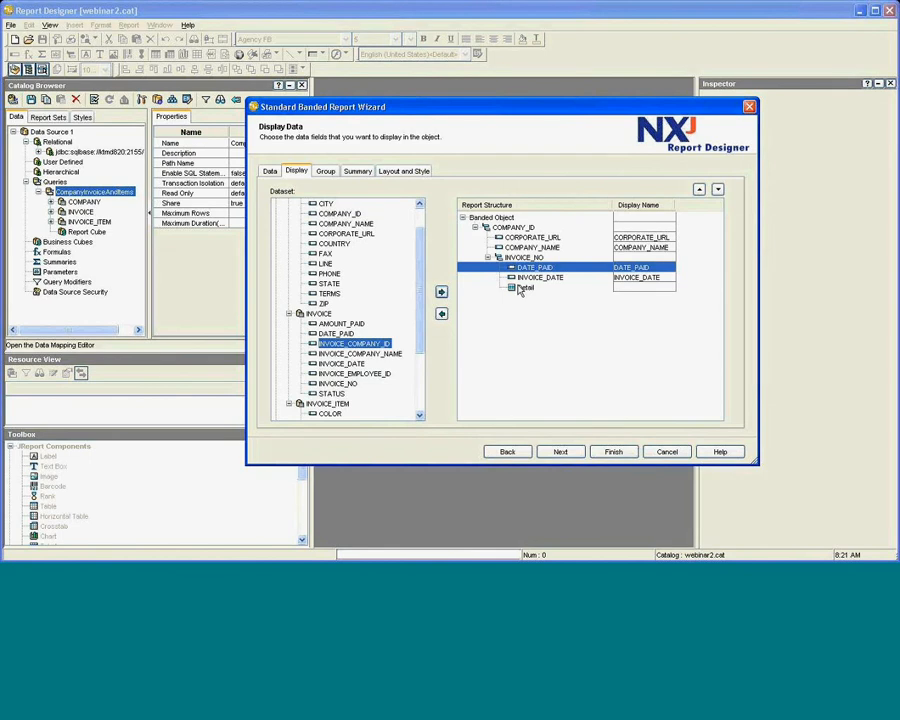
Add ITEM_NO, QUANTITY and ITEM_PRICE to the Detail rows.
click(511, 289)
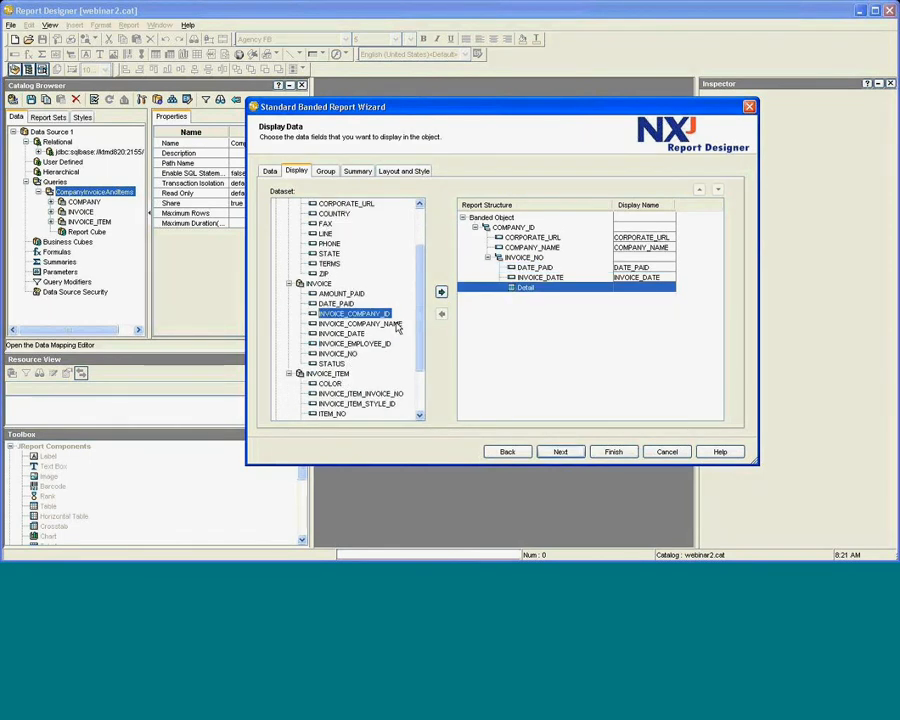
scroll(396, 328, down, 3)
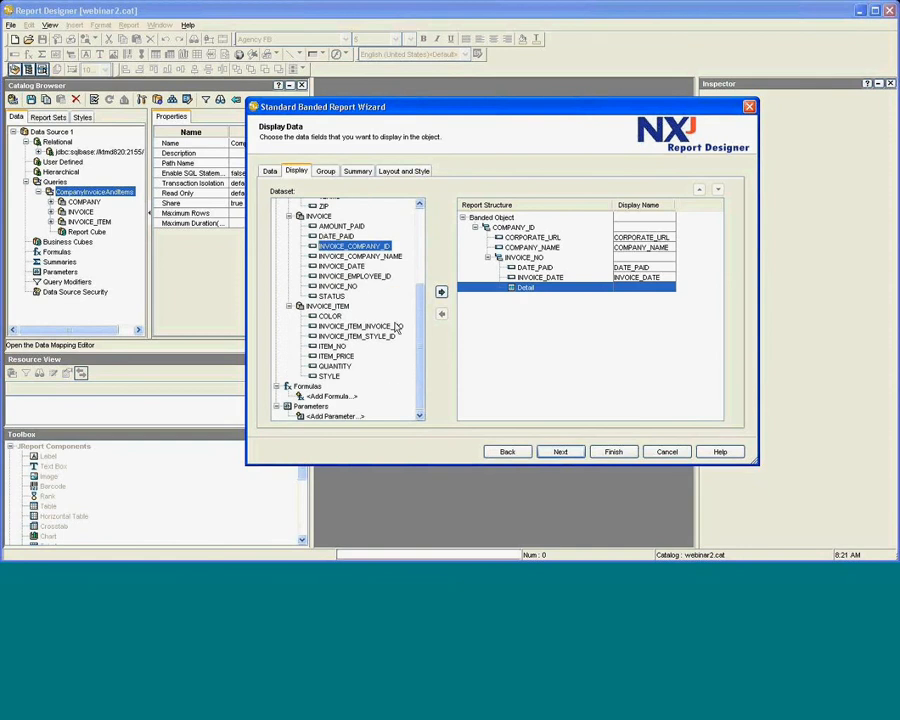
click(340, 366)
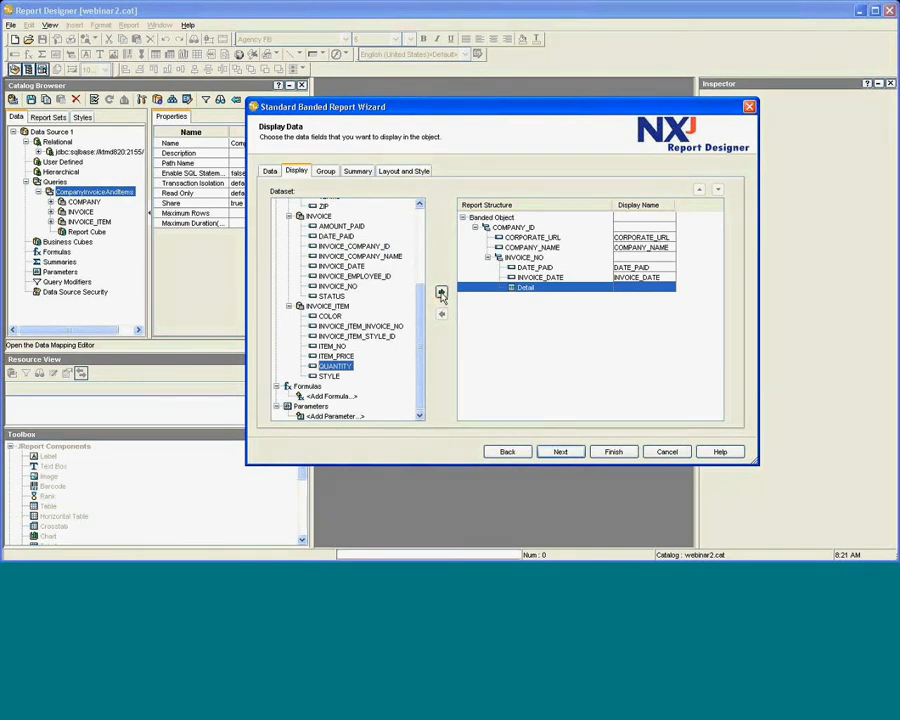
click(340, 346)
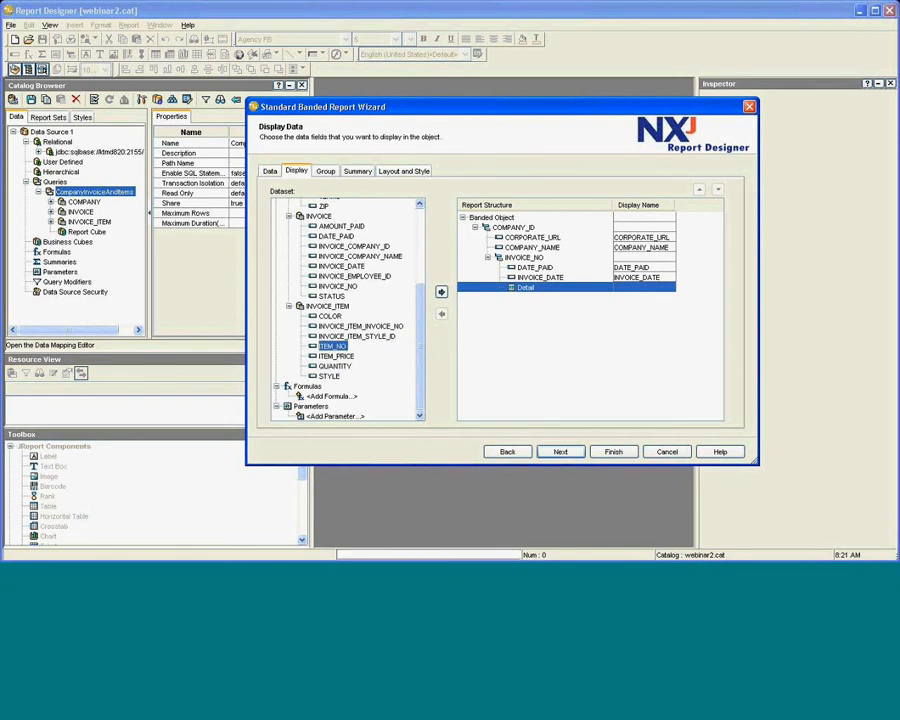
click(440, 293)
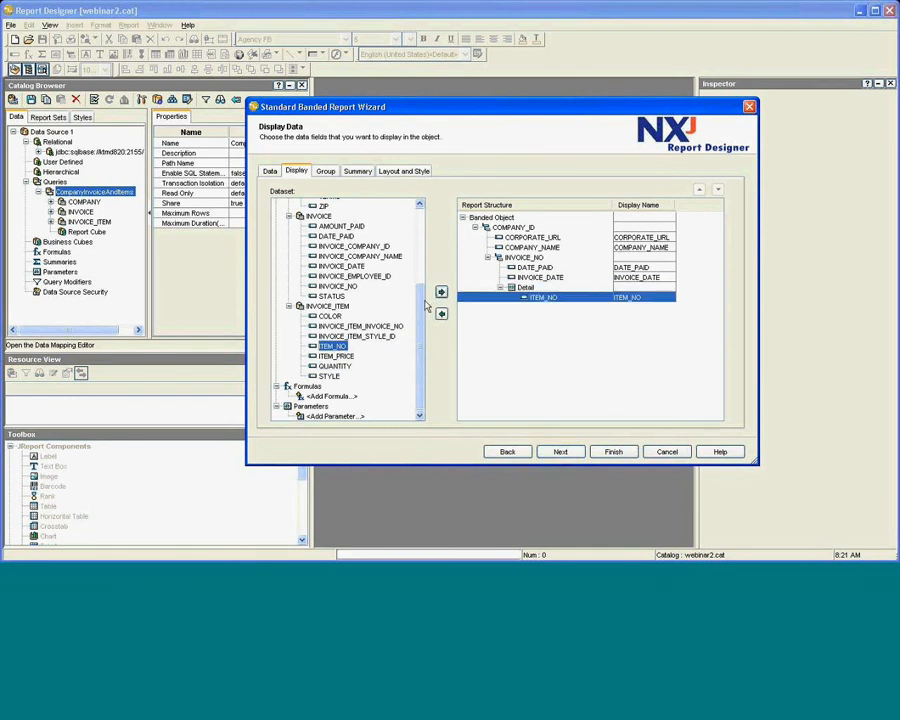
click(338, 357)
click(338, 366)
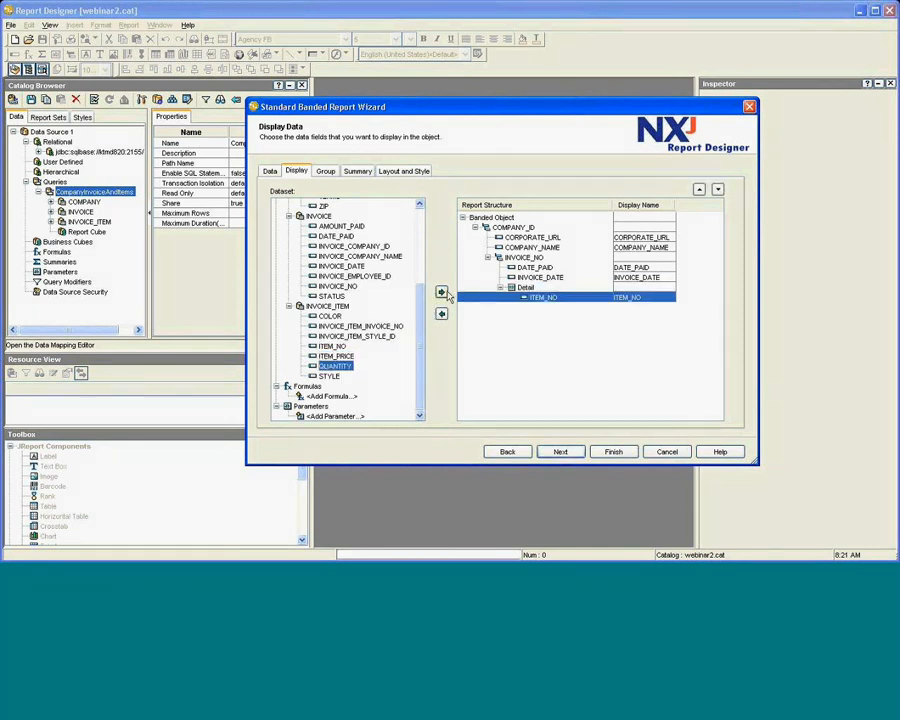
click(441, 292)
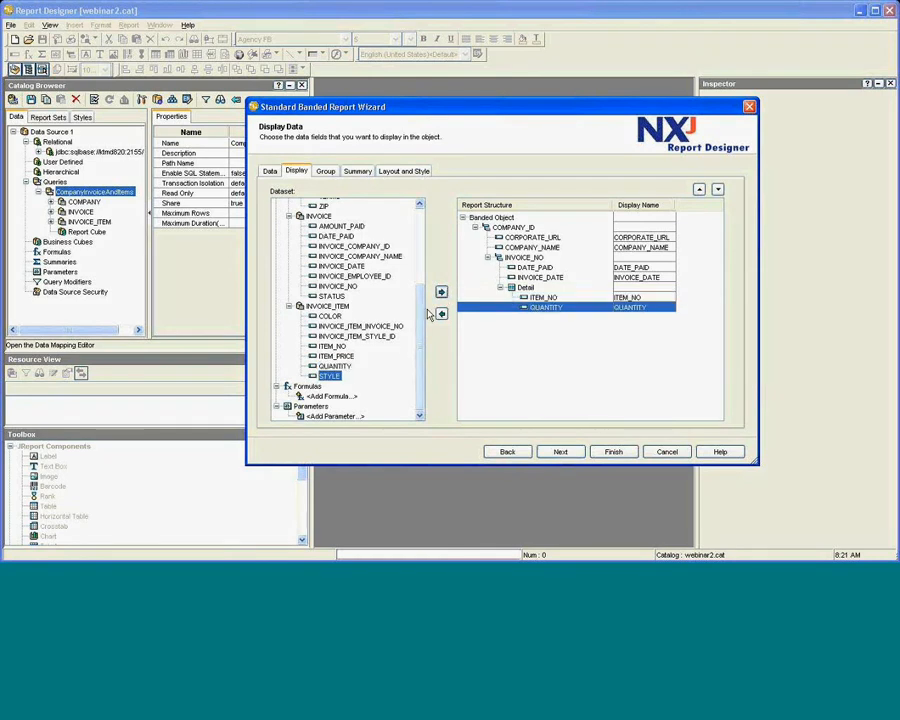
click(342, 357)
click(441, 293)
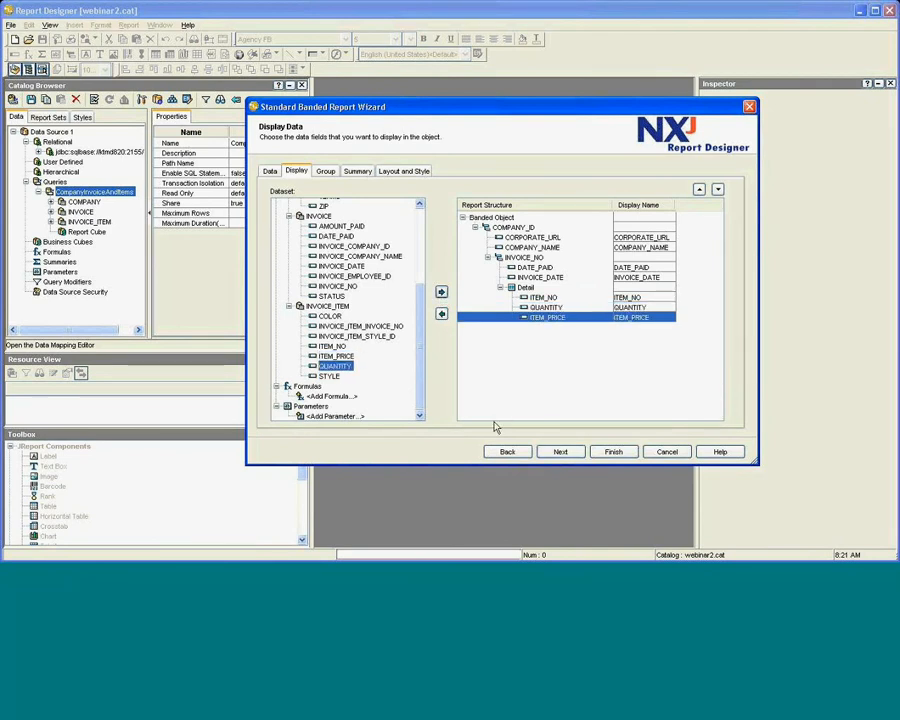
Go to the Summary tab and finish the wizard to generate the banded report.
click(371, 175)
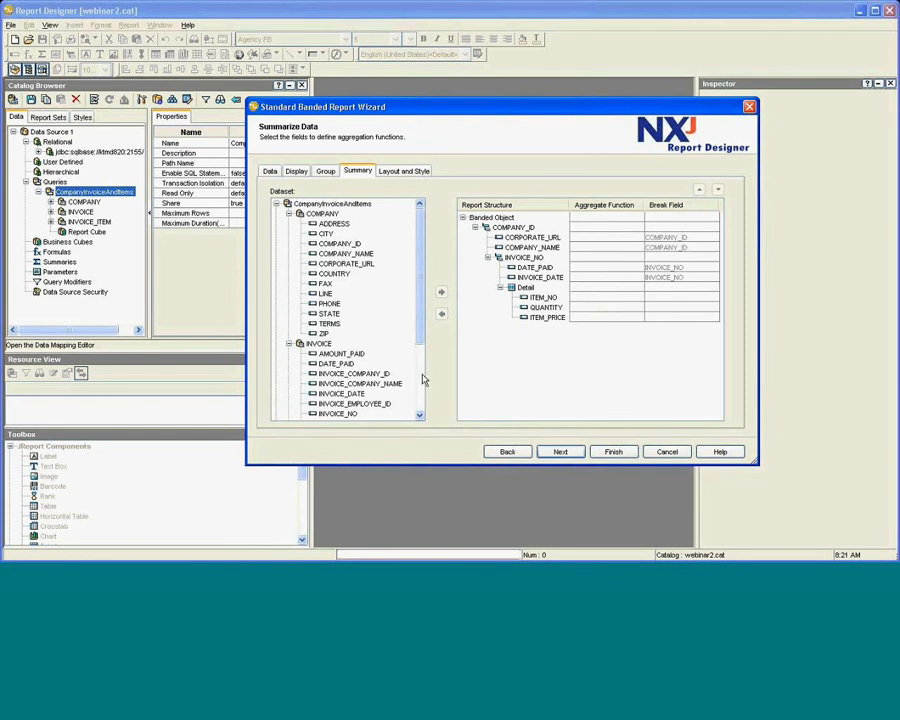
click(614, 452)
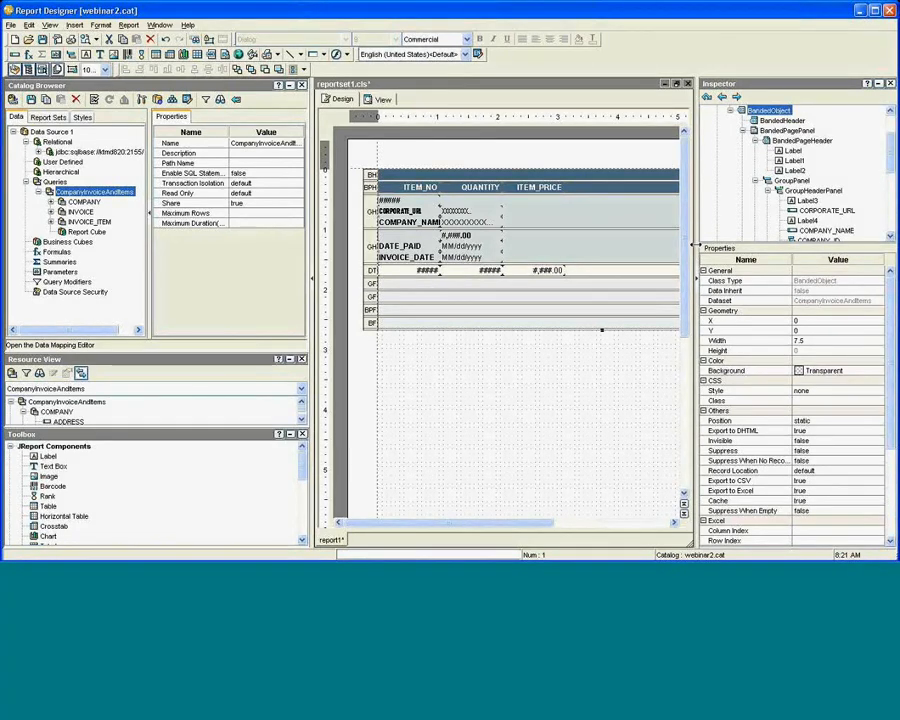
Change the company header's CORPORATE_URL and COMPANY_NAME labels and values from Agency FB to Arial.
drag(696, 245, 810, 249)
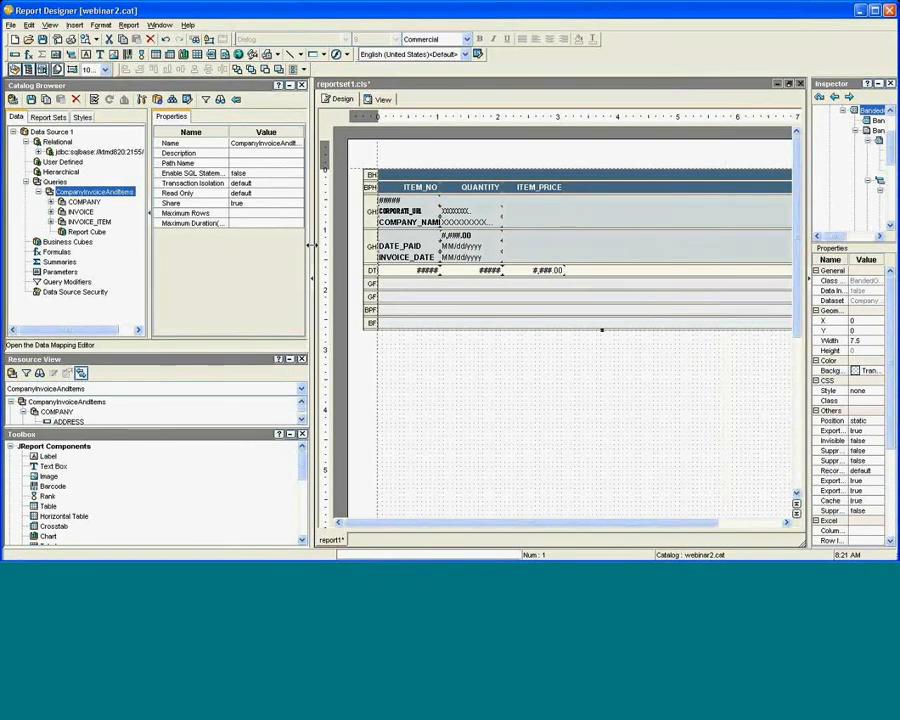
drag(310, 245, 207, 245)
click(384, 211)
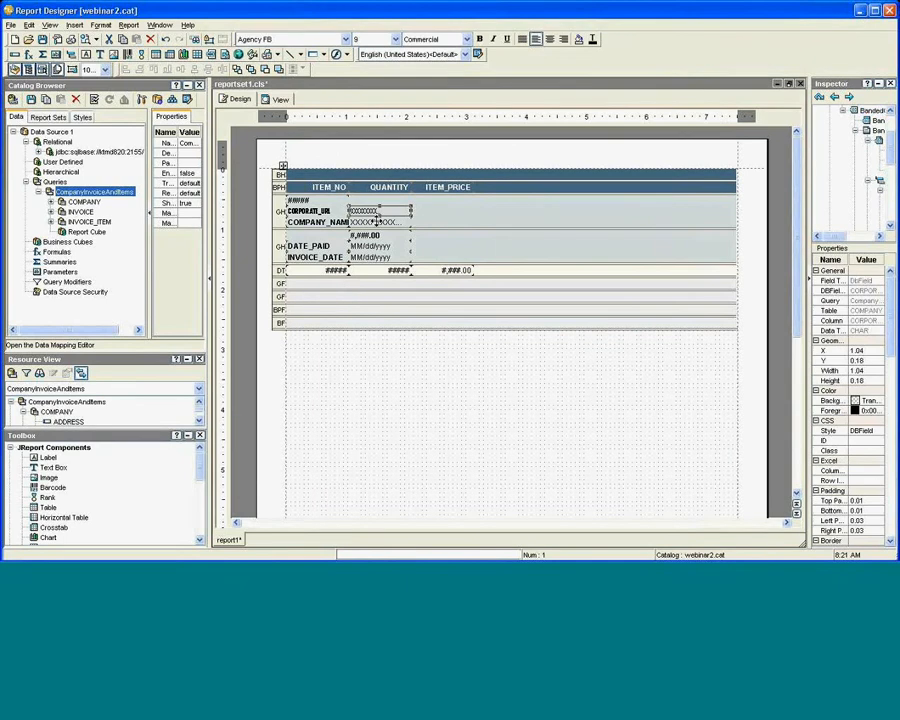
ctrl+click(378, 222)
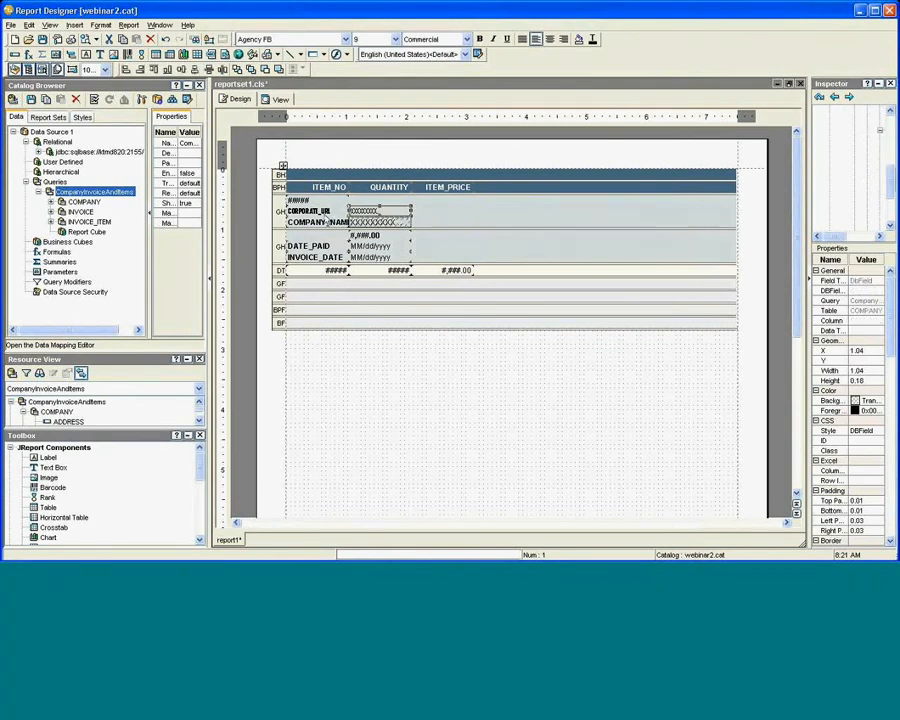
ctrl+click(308, 211)
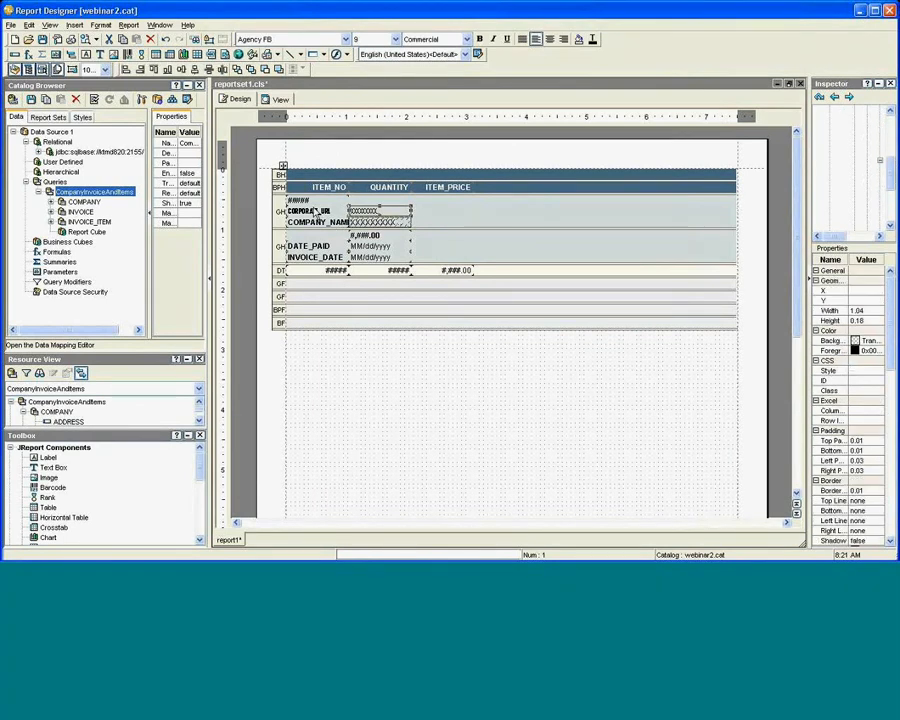
ctrl+click(313, 222)
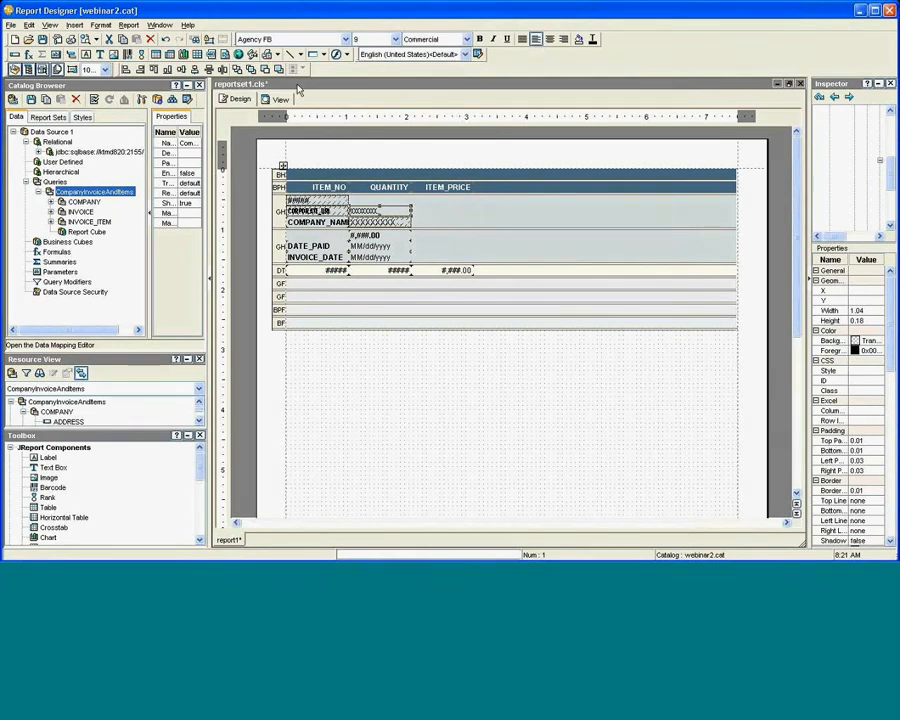
click(345, 39)
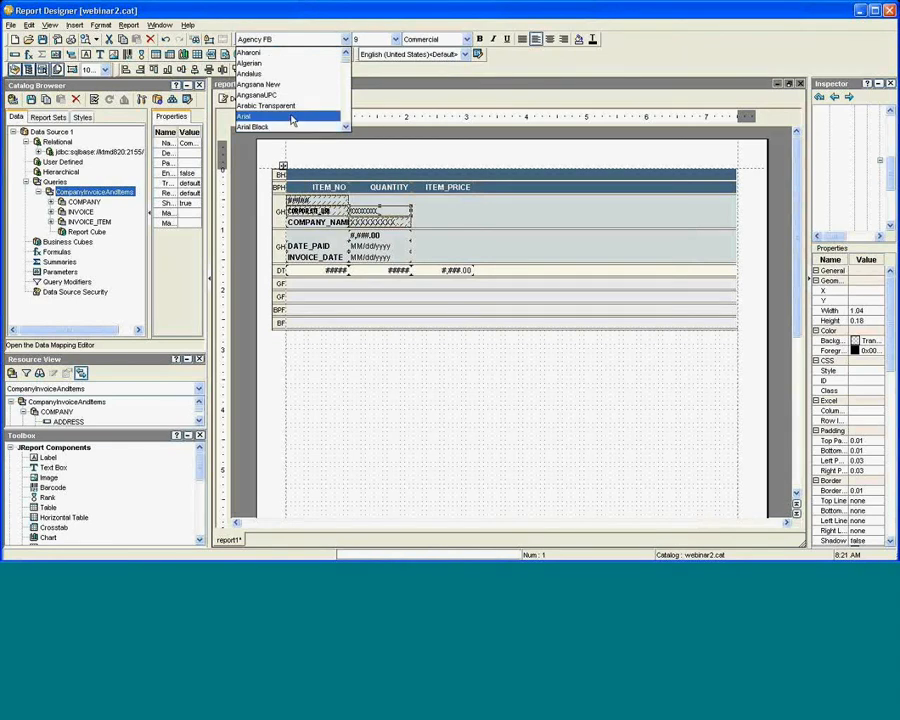
scroll(290, 119, down, 2)
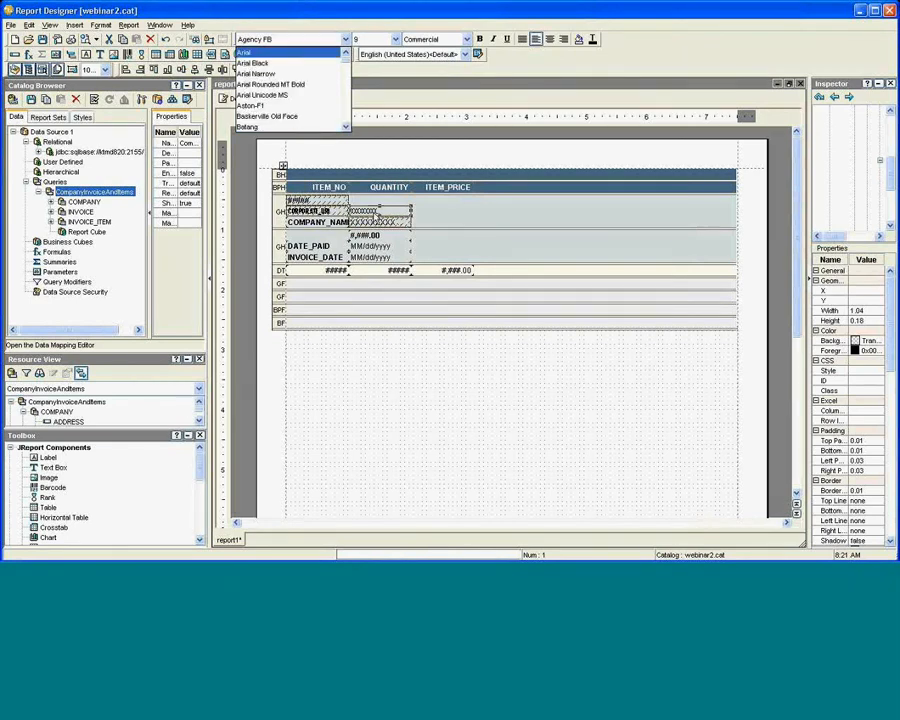
click(258, 52)
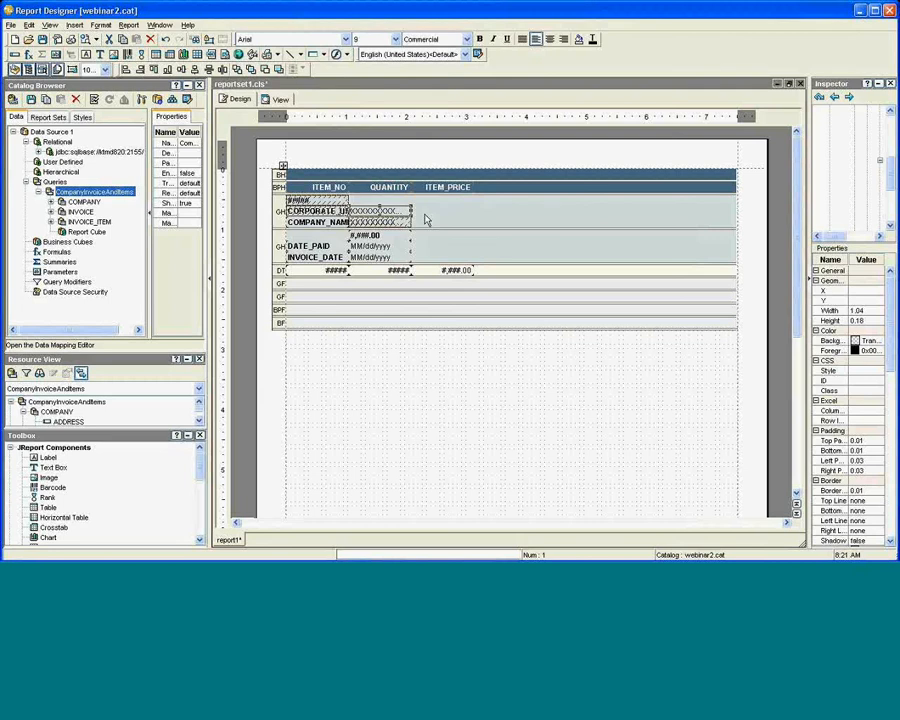
click(426, 219)
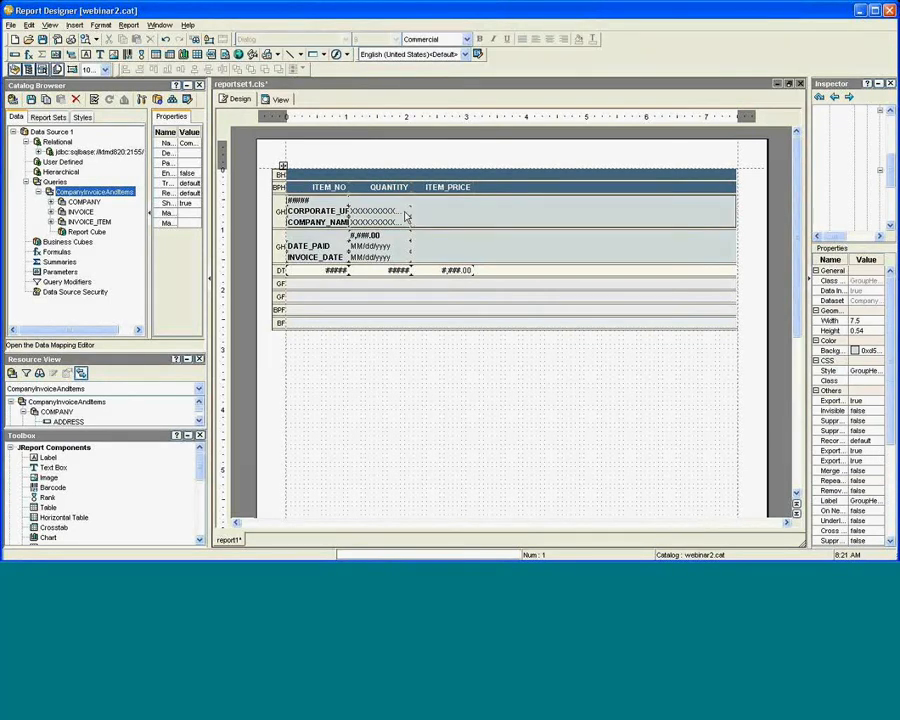
Move the CORPORATE_URL and COMPANY_NAME value fields under ITEM_PRICE and widen them.
click(405, 215)
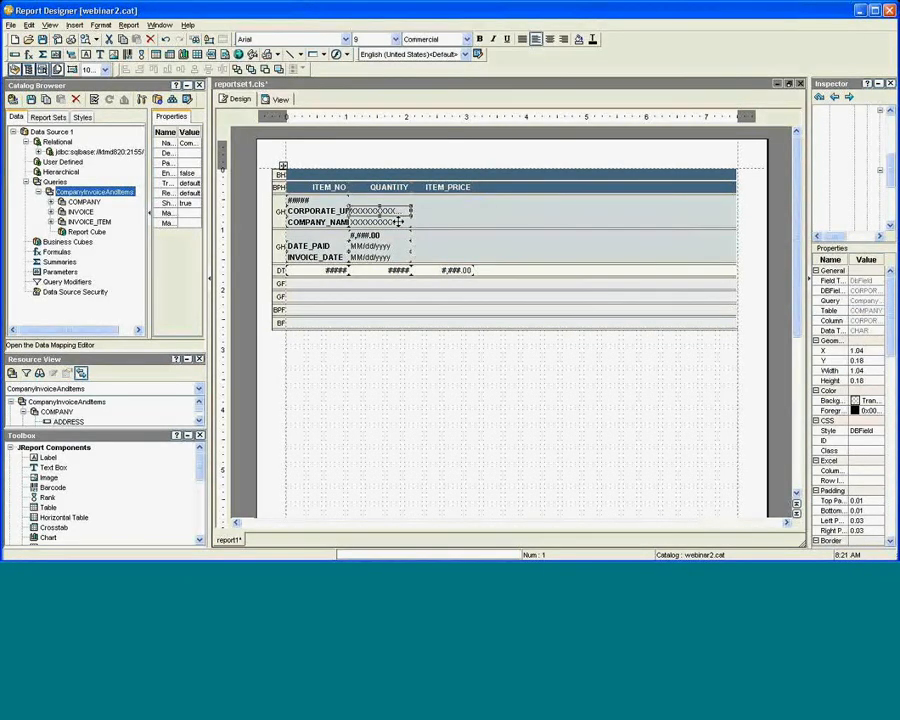
click(400, 221)
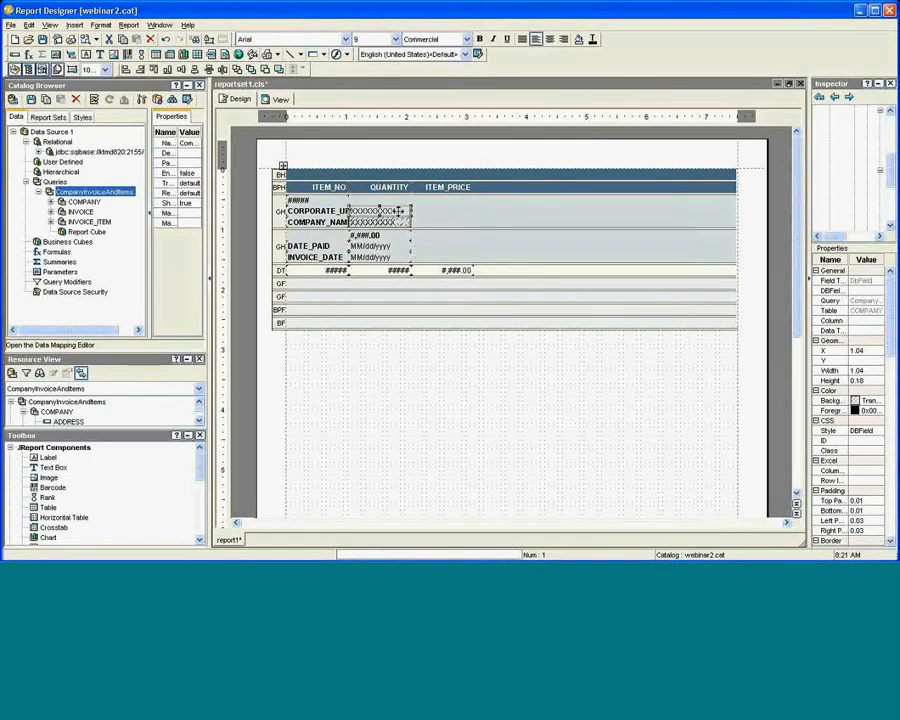
drag(400, 209, 490, 213)
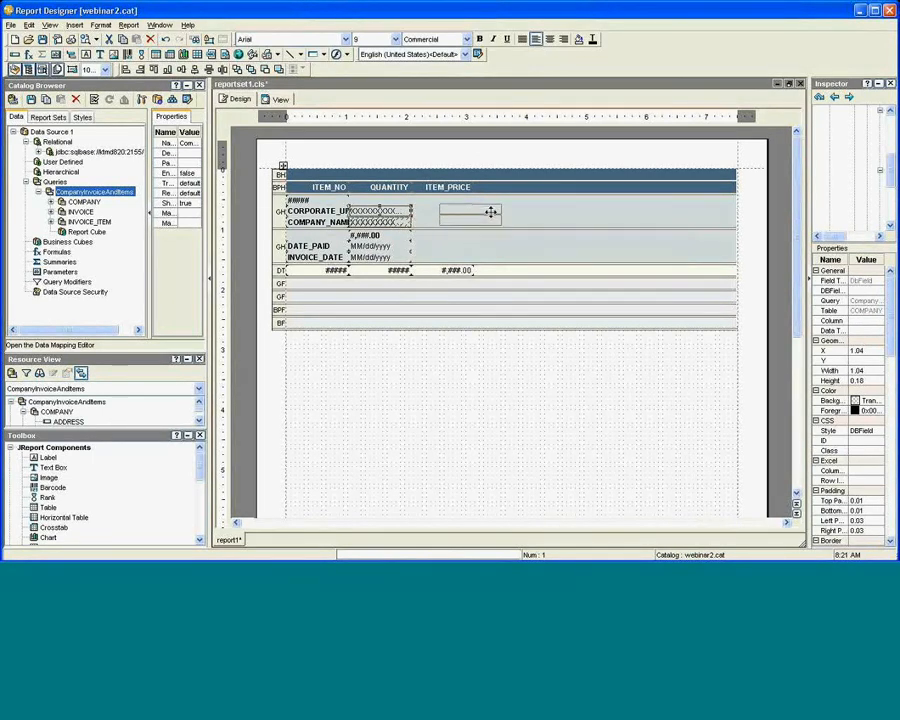
drag(490, 211, 491, 212)
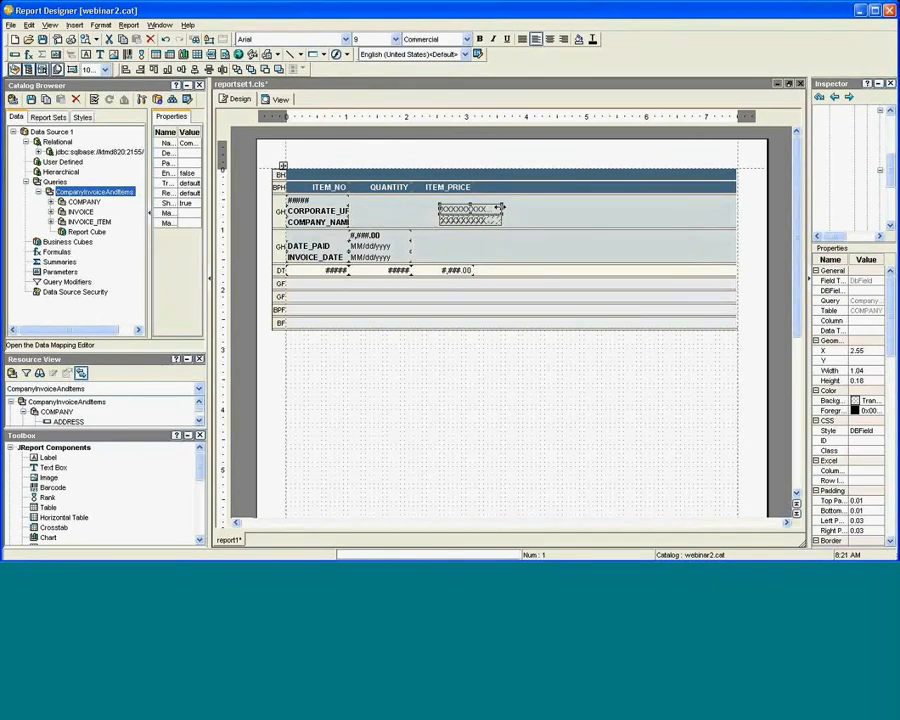
drag(501, 208, 614, 211)
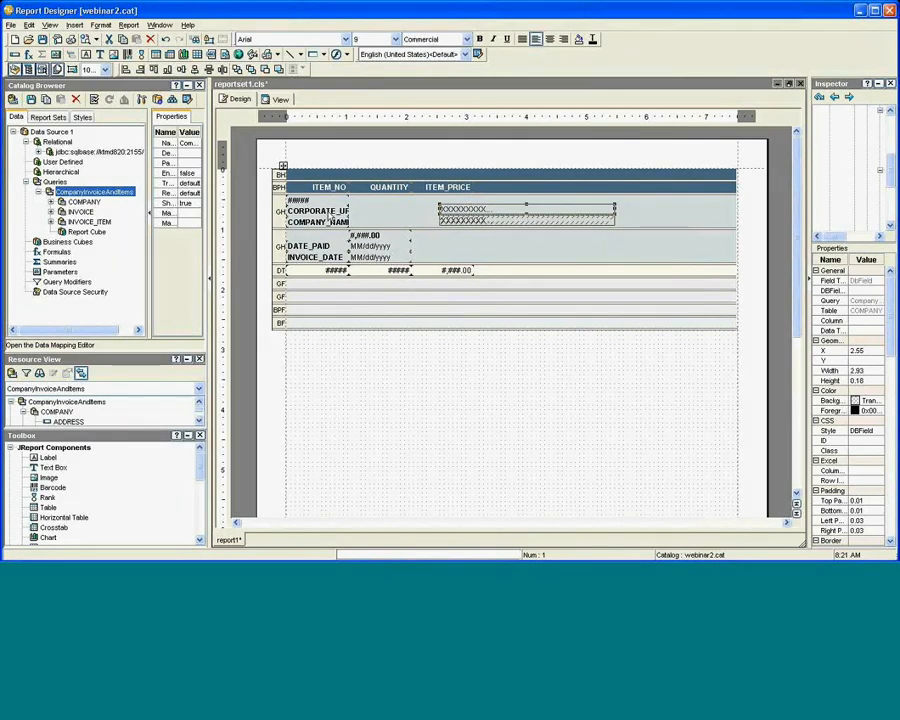
Move both labels beside their values and widen them to 1.25 so the text fits.
click(331, 214)
ctrl+click(333, 221)
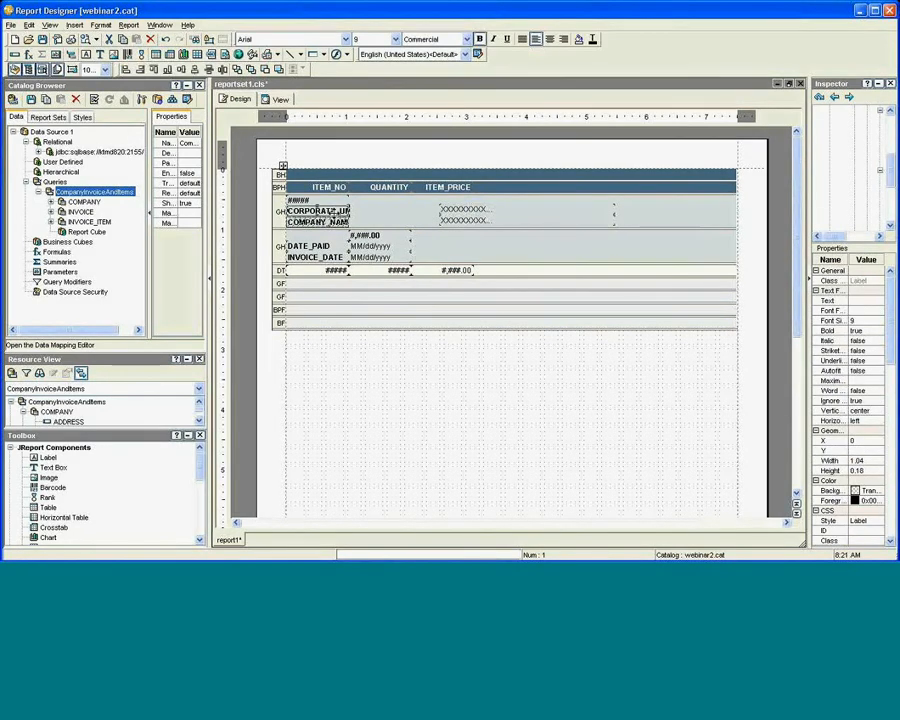
drag(333, 212, 407, 213)
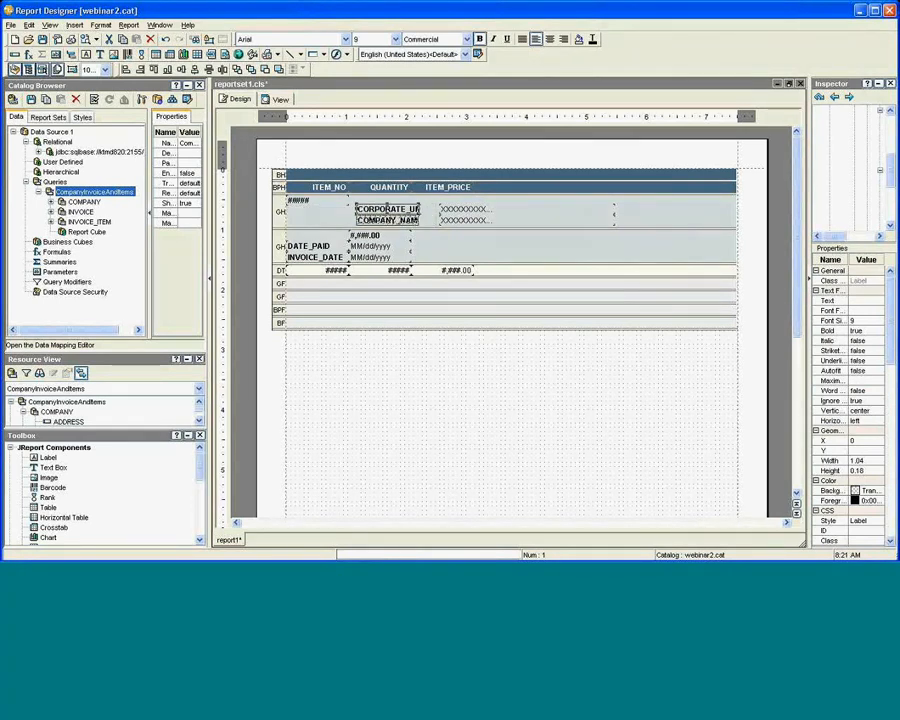
click(421, 212)
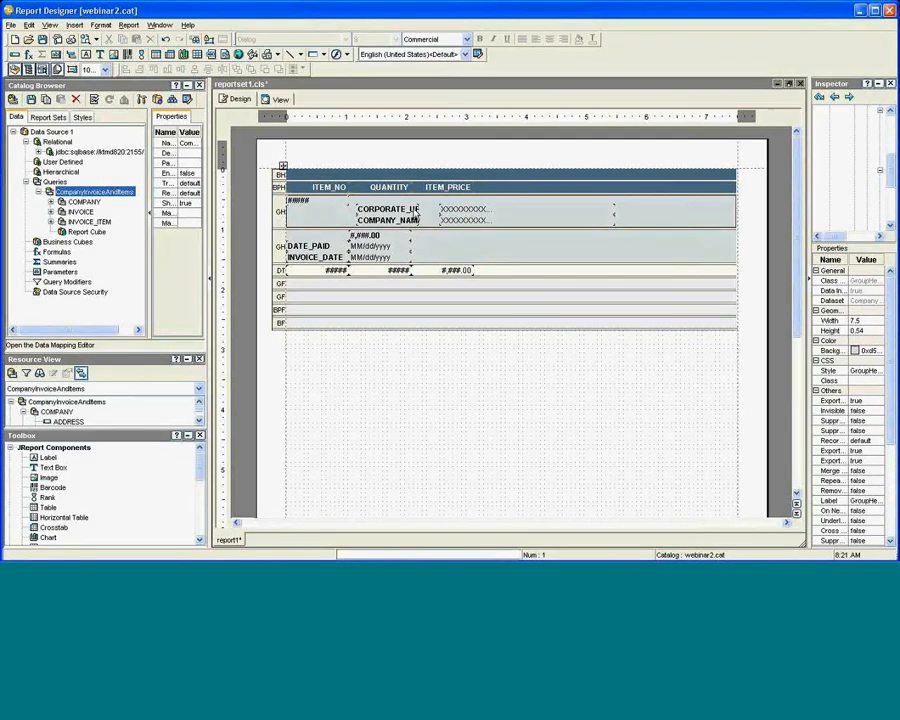
click(413, 212)
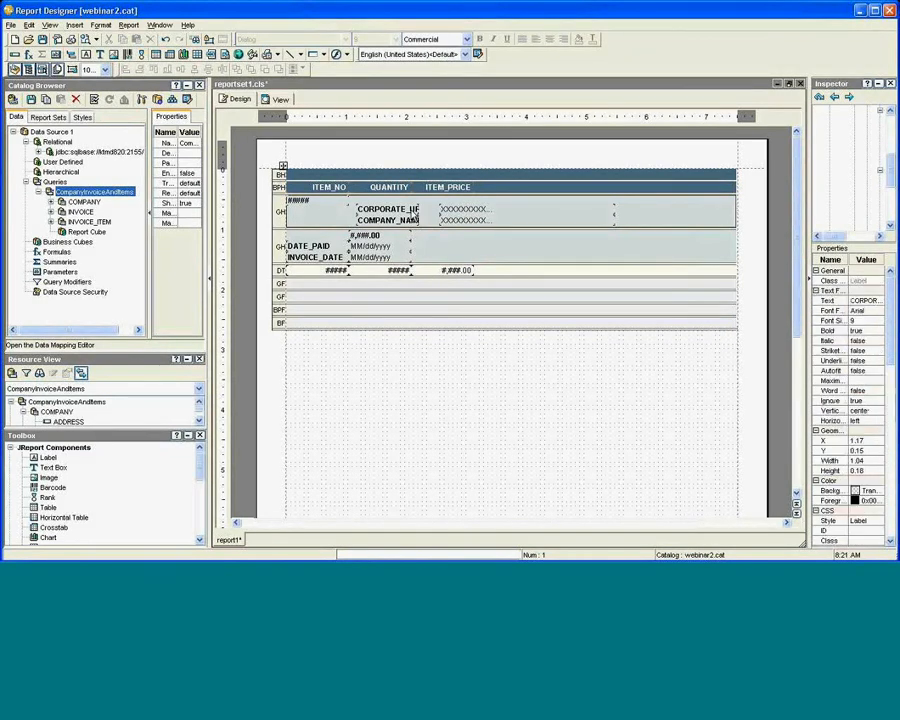
ctrl+click(412, 222)
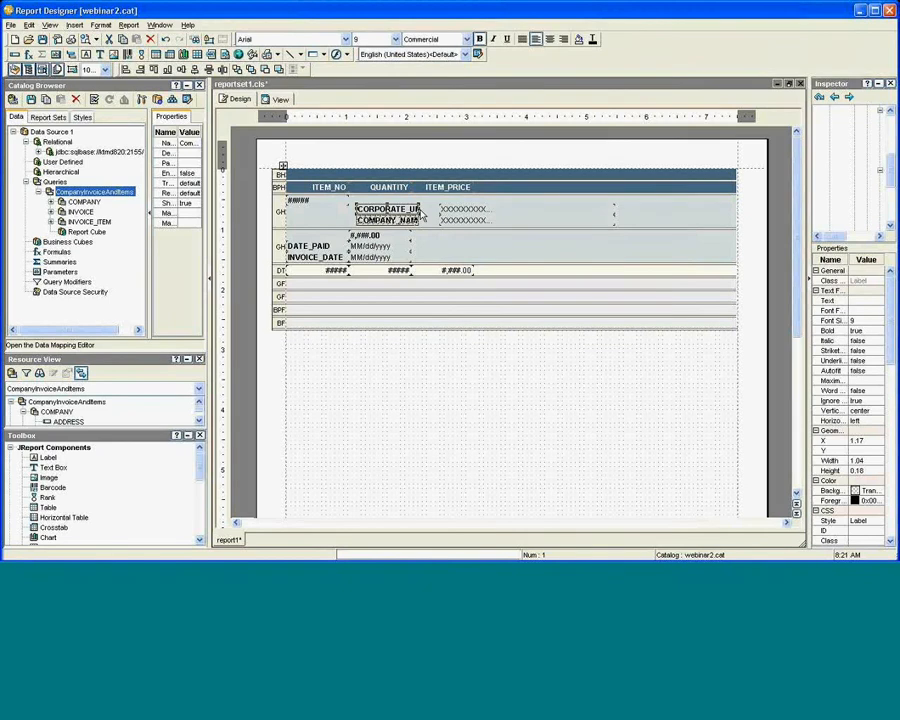
drag(421, 209, 432, 210)
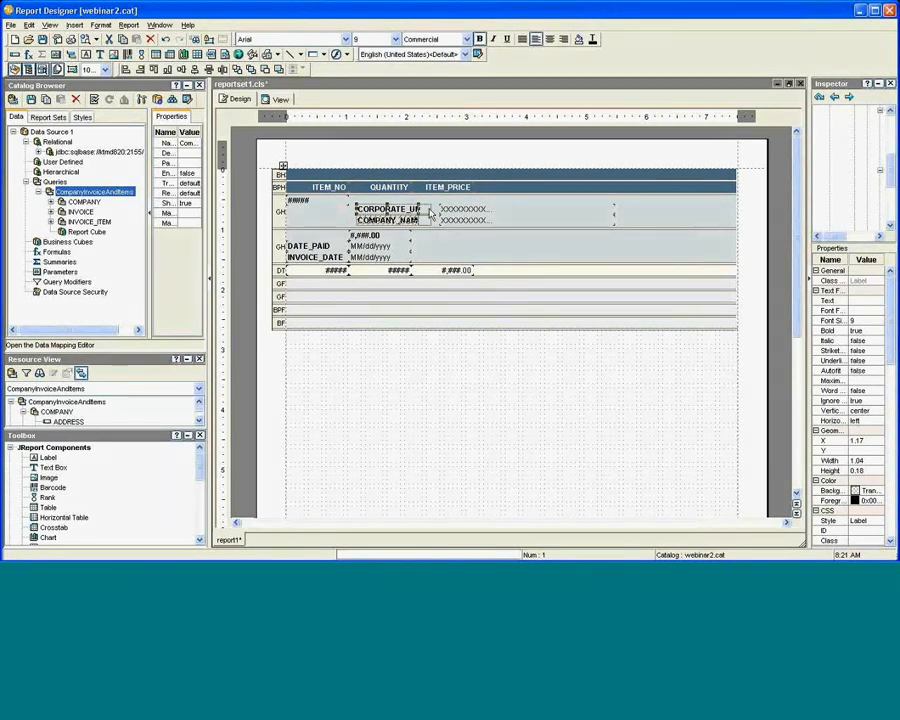
click(330, 225)
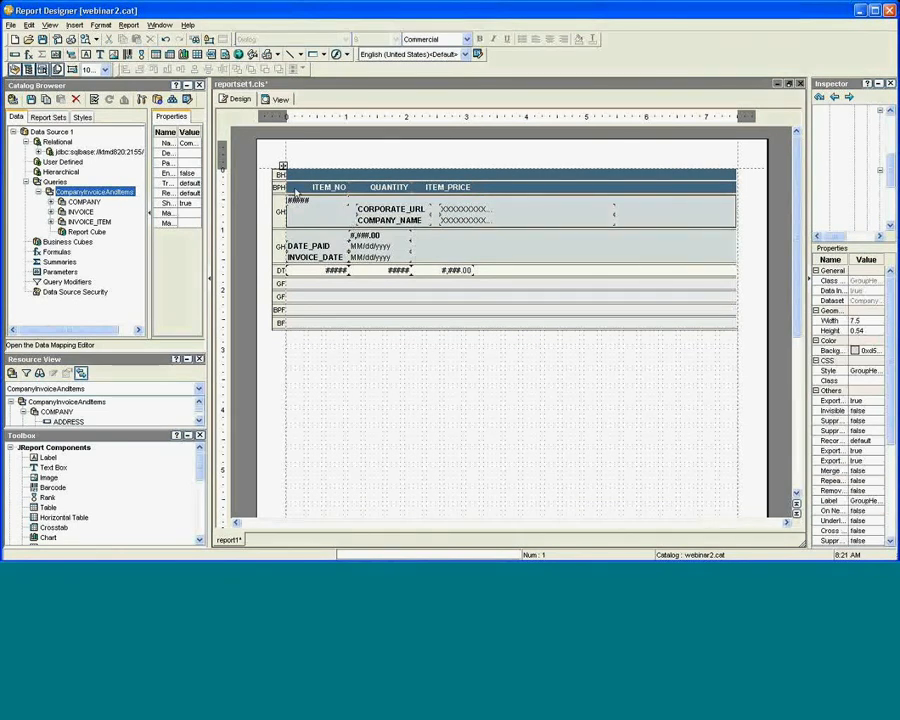
click(280, 100)
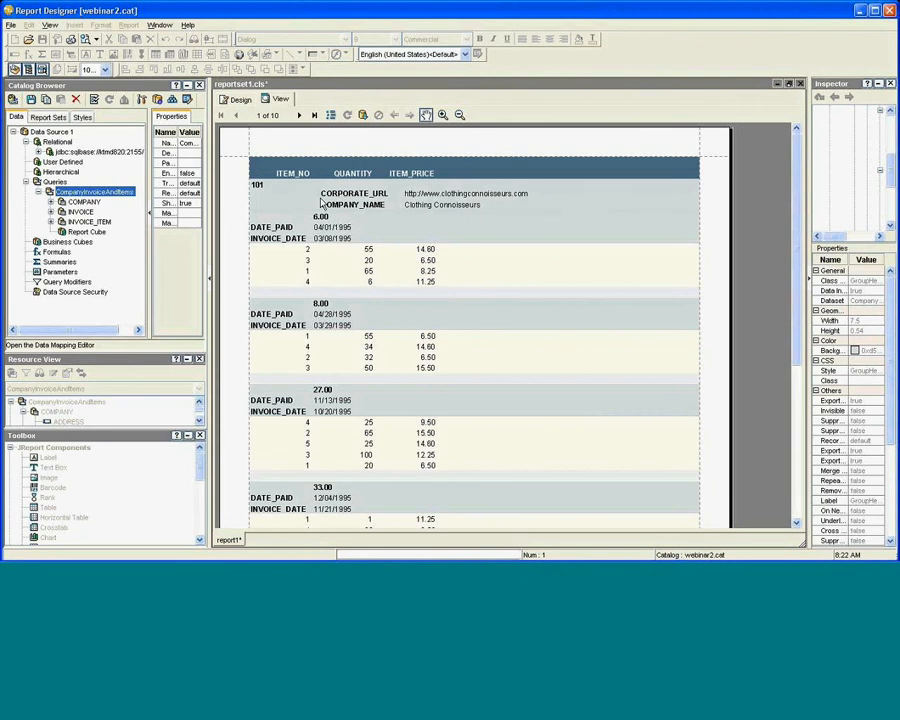
click(239, 100)
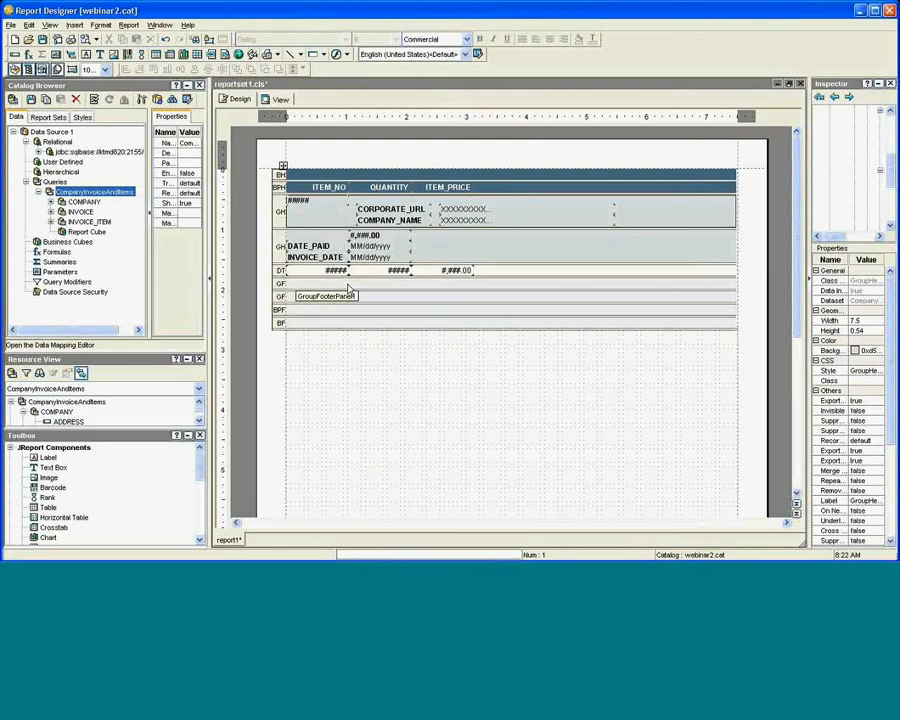
Insert a Sum of ITEM_PRICE grouped by INVOICE_NO and place Sum_ITEM_PRICE in the invoice footer.
right_click(453, 274)
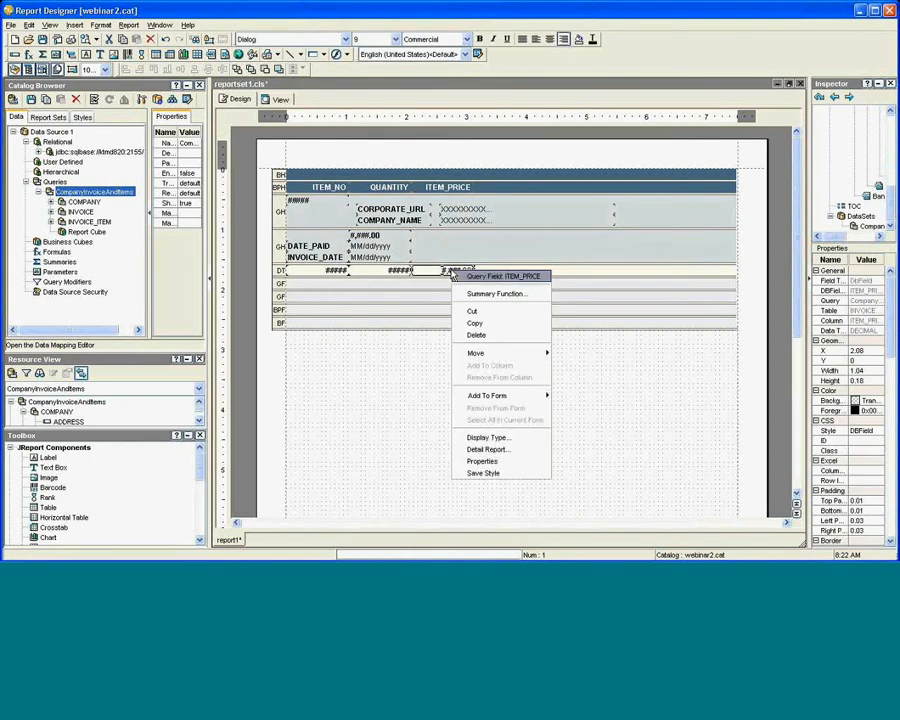
click(490, 294)
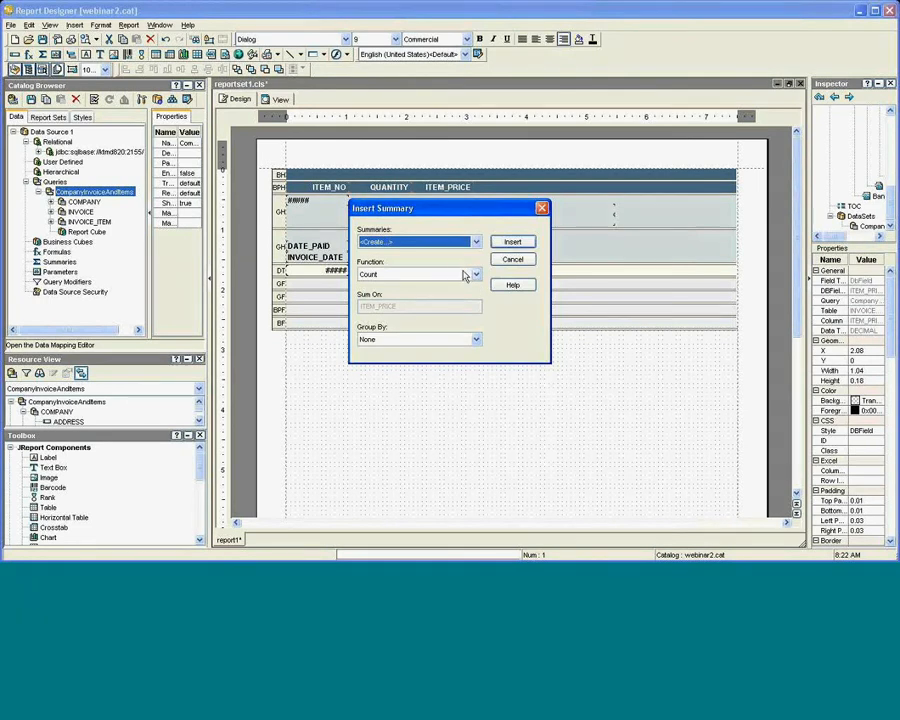
click(464, 275)
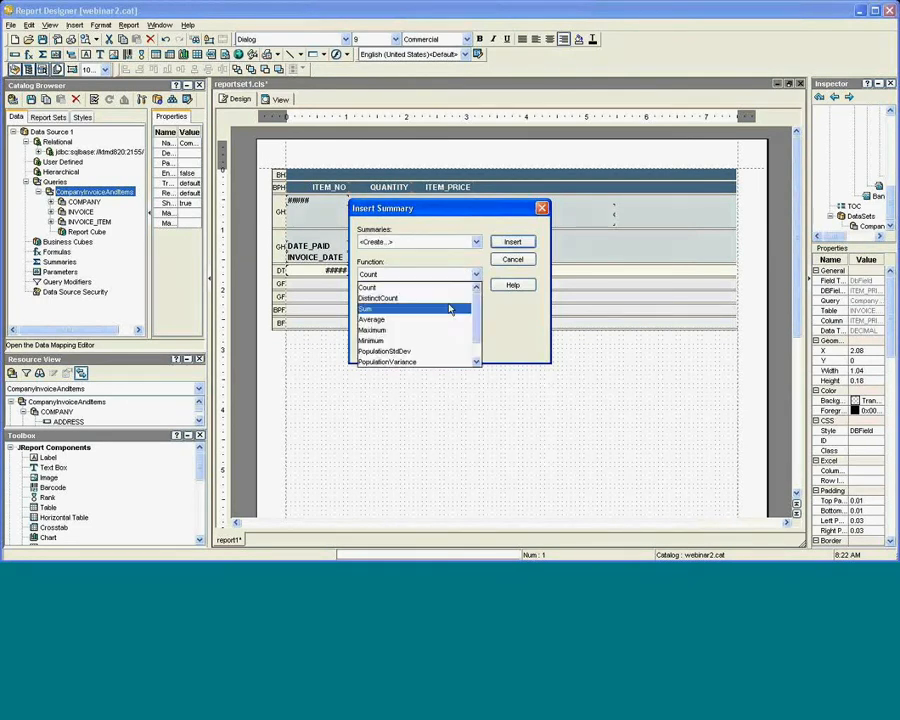
click(452, 309)
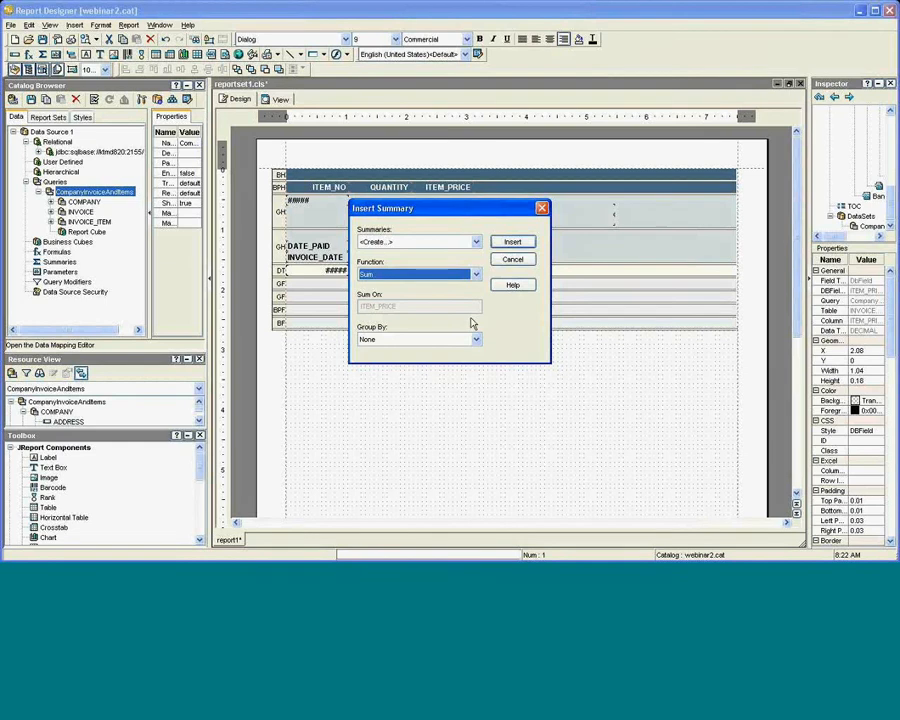
click(473, 340)
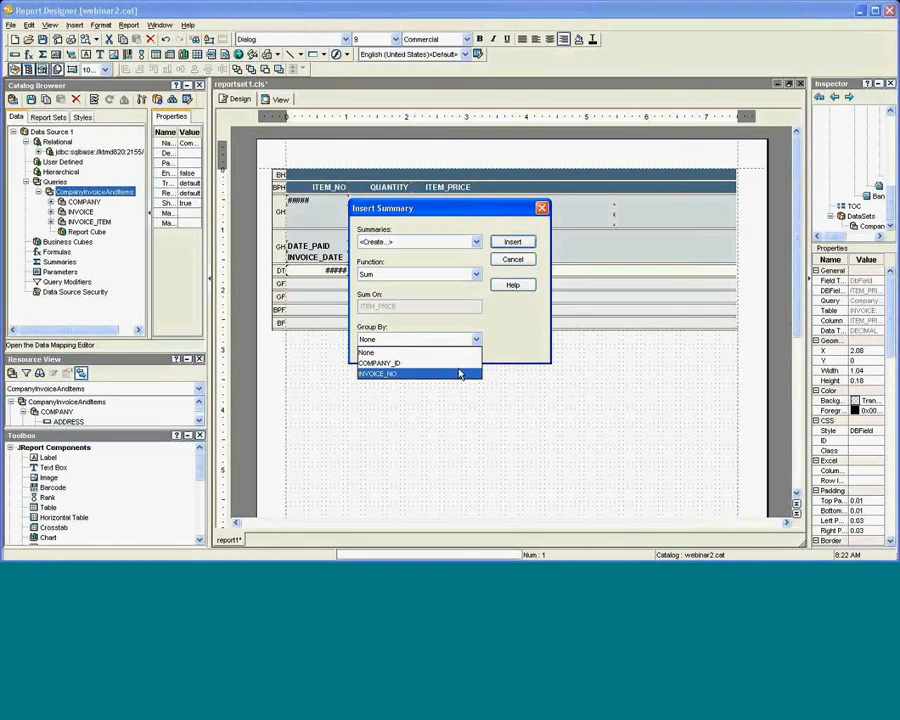
click(460, 374)
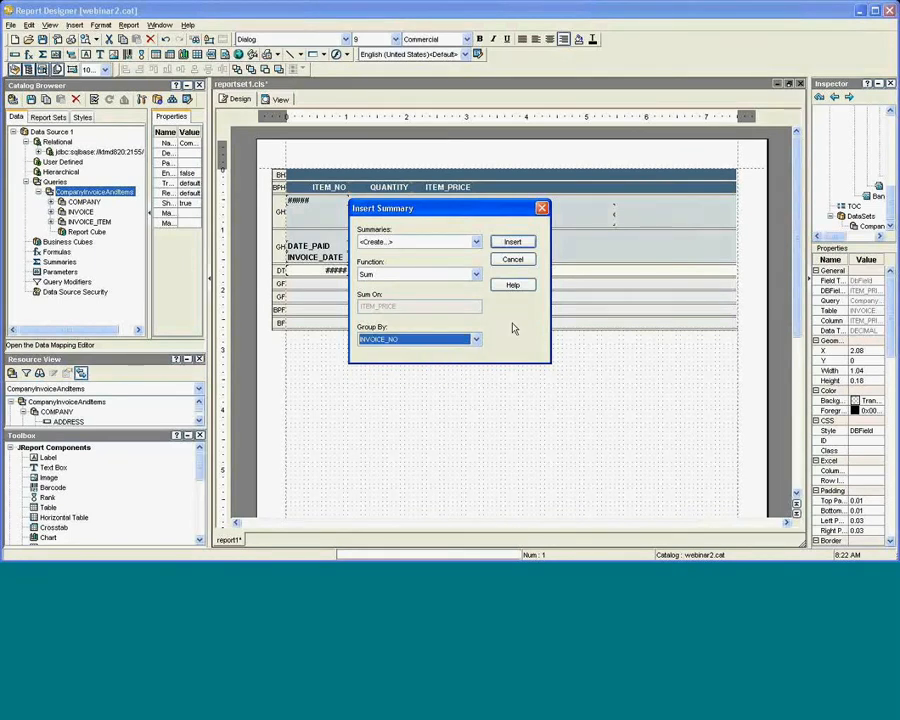
click(515, 243)
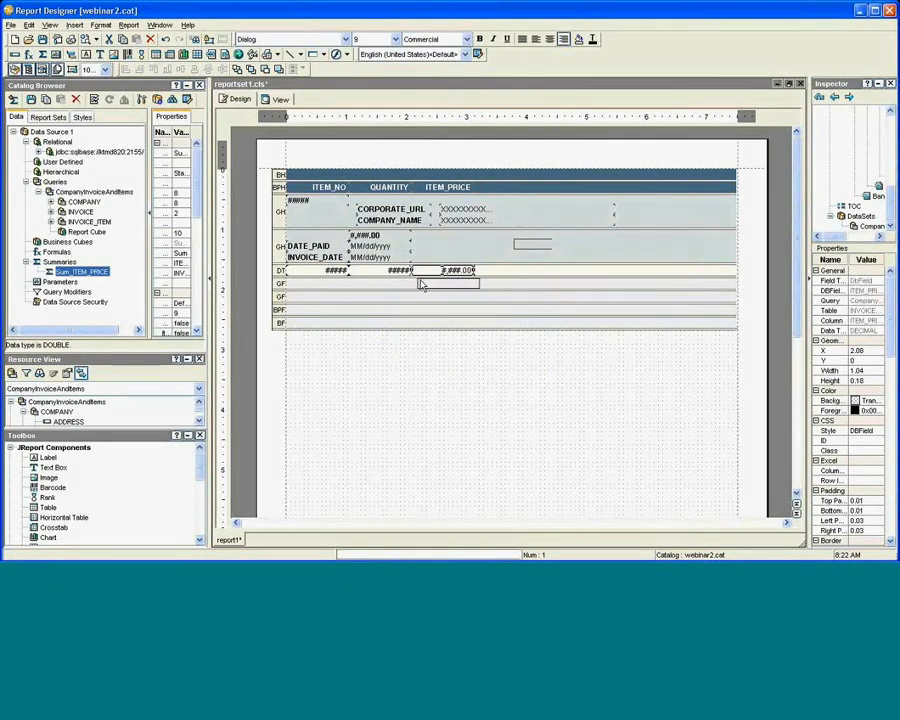
click(418, 285)
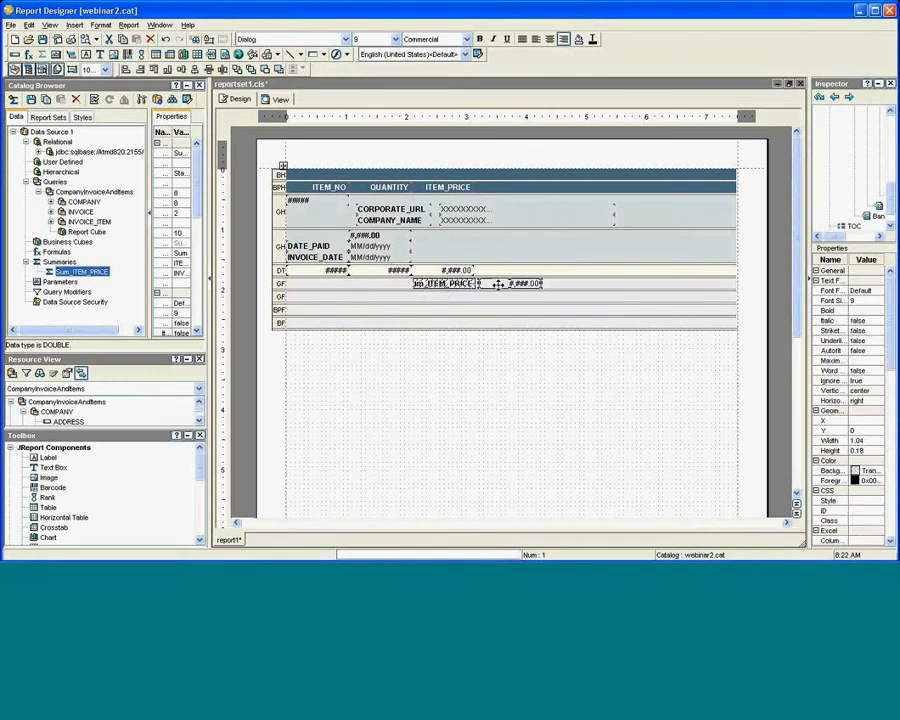
drag(498, 285, 436, 286)
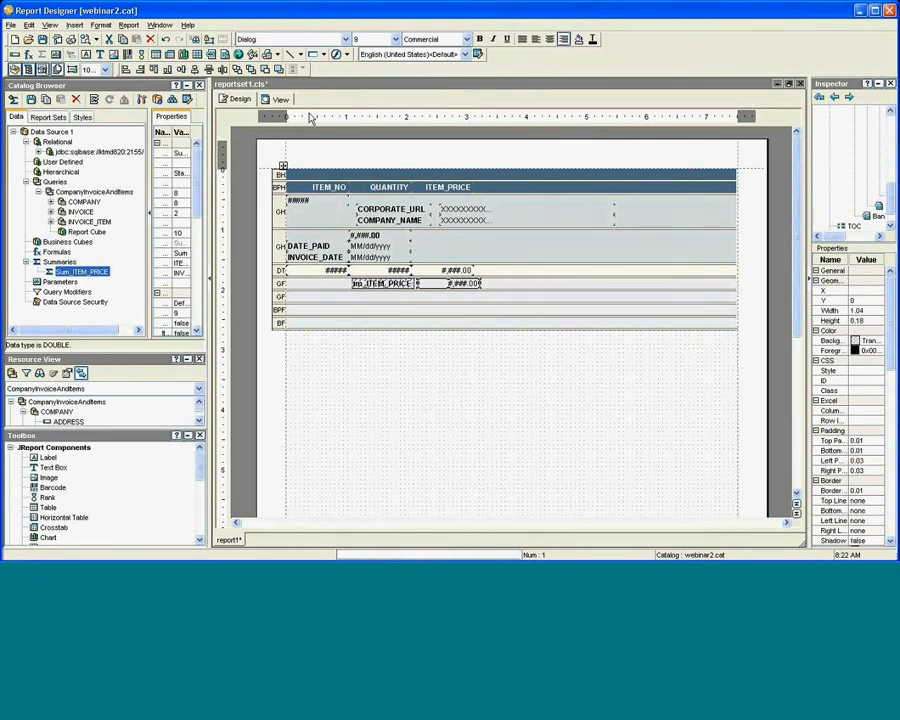
click(278, 99)
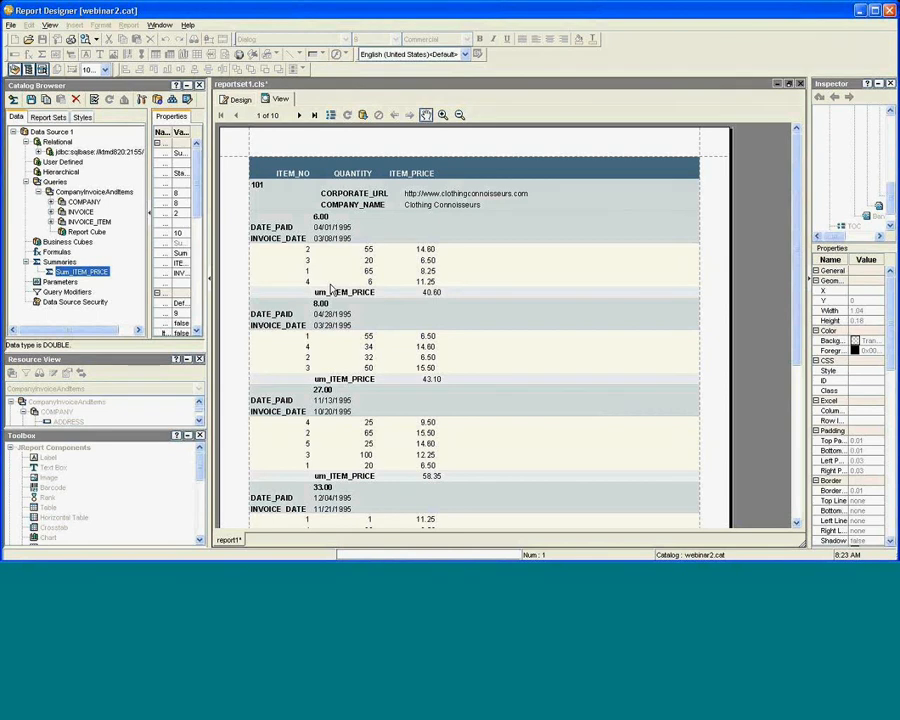
click(237, 100)
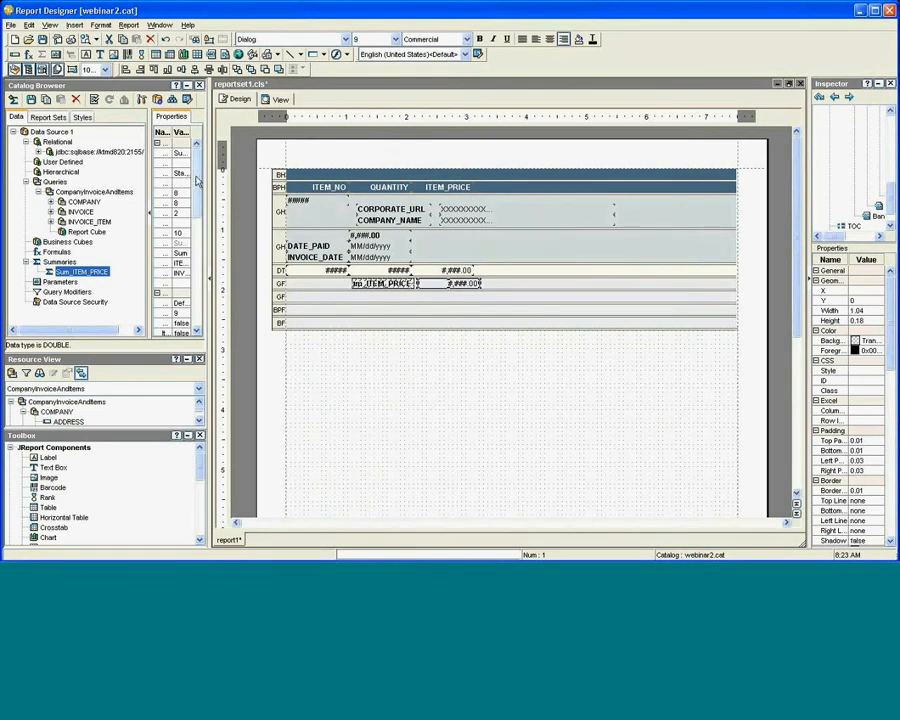
Add a new catalog parameter and name it RegionParameter.
right_click(69, 284)
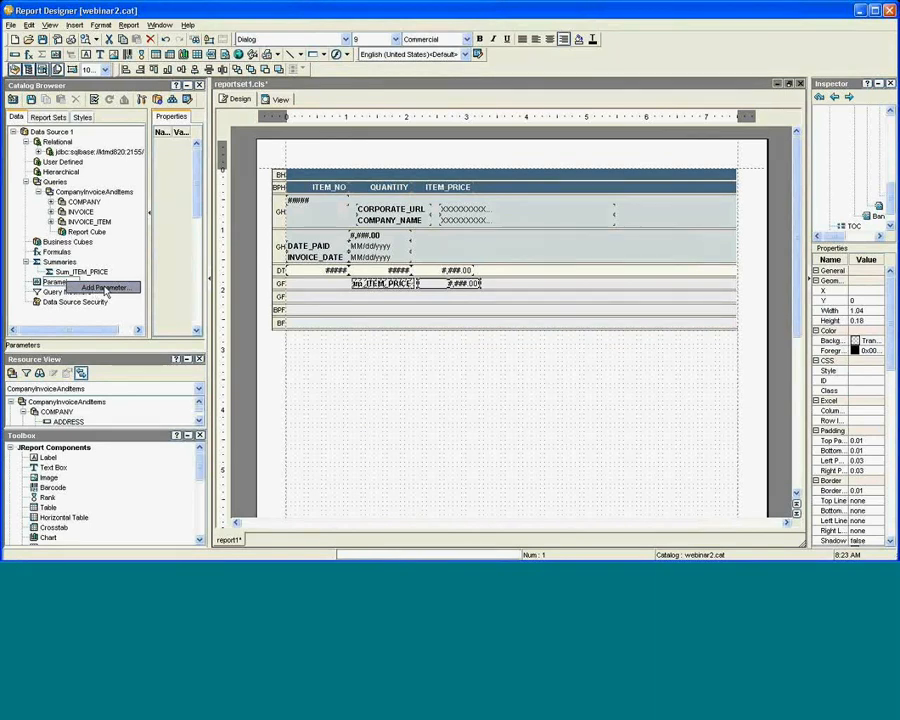
click(106, 289)
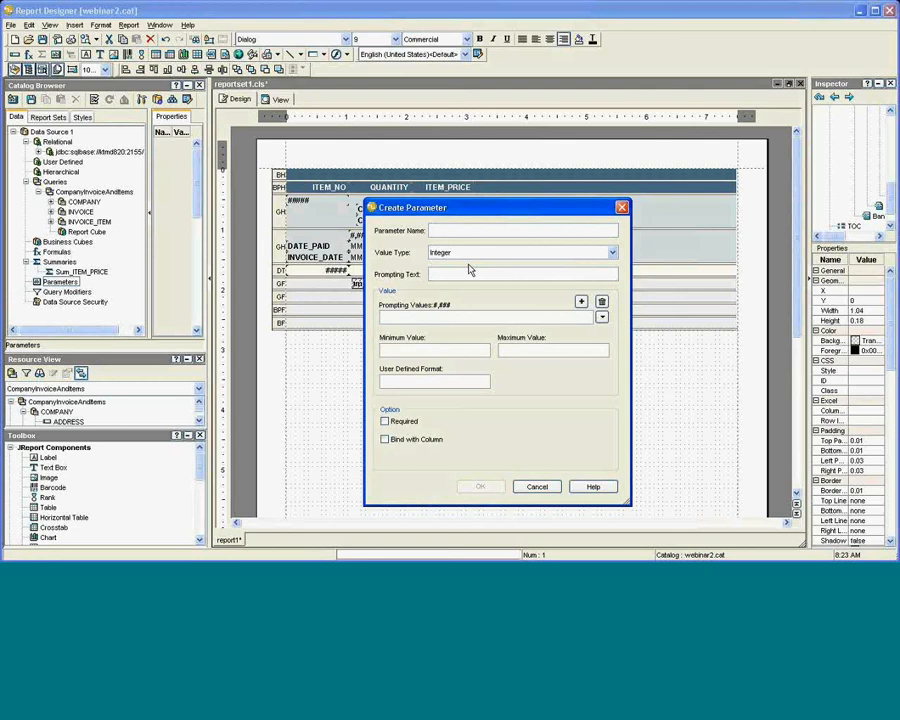
text(RegionPa)
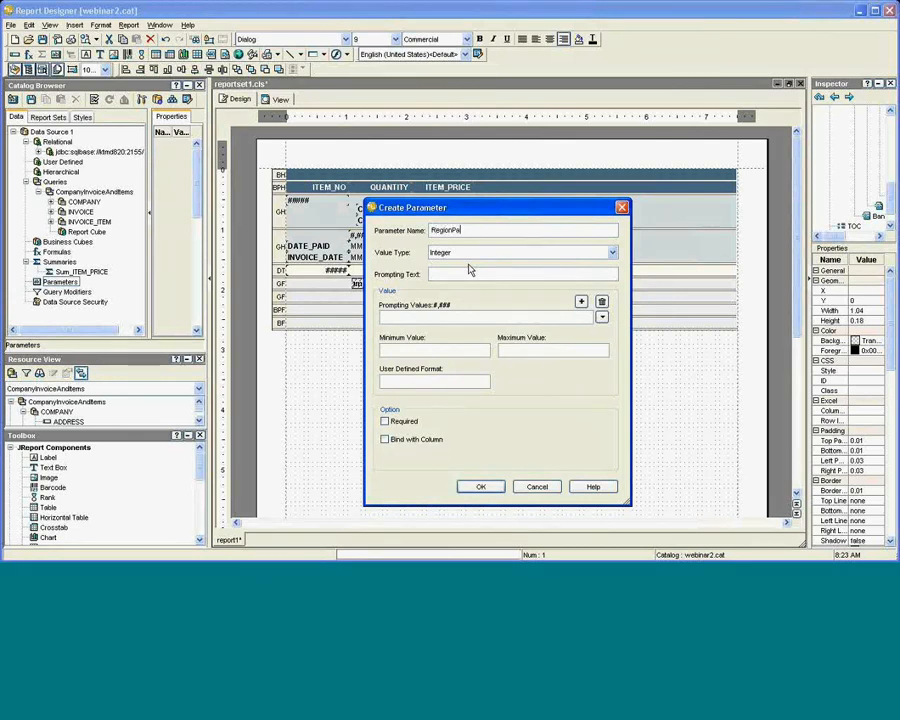
text(rameter)
Bind the parameter's values to the COUNTRY column.
click(403, 440)
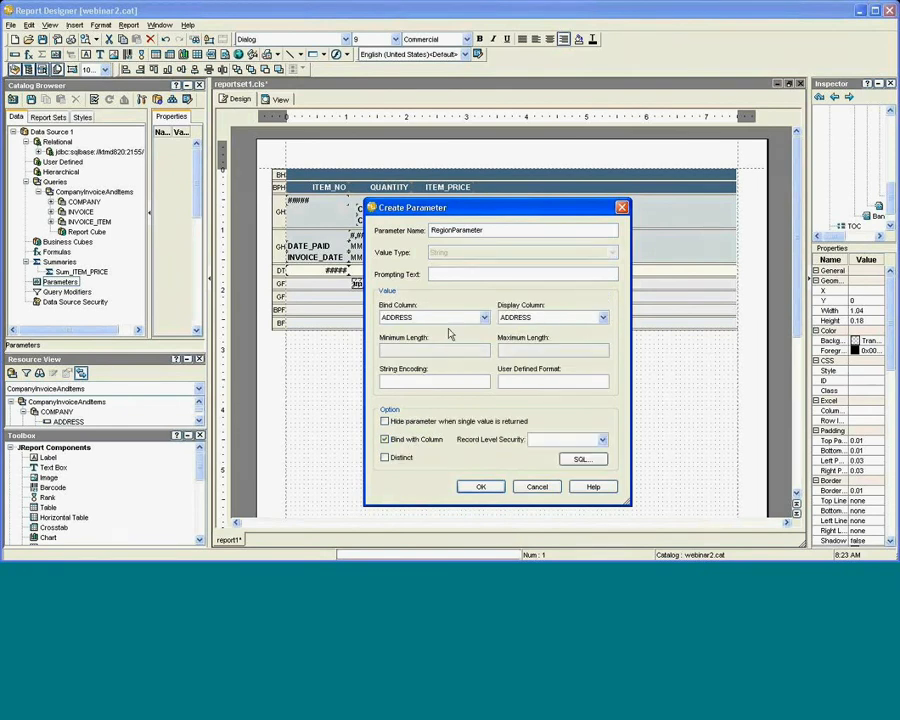
click(484, 318)
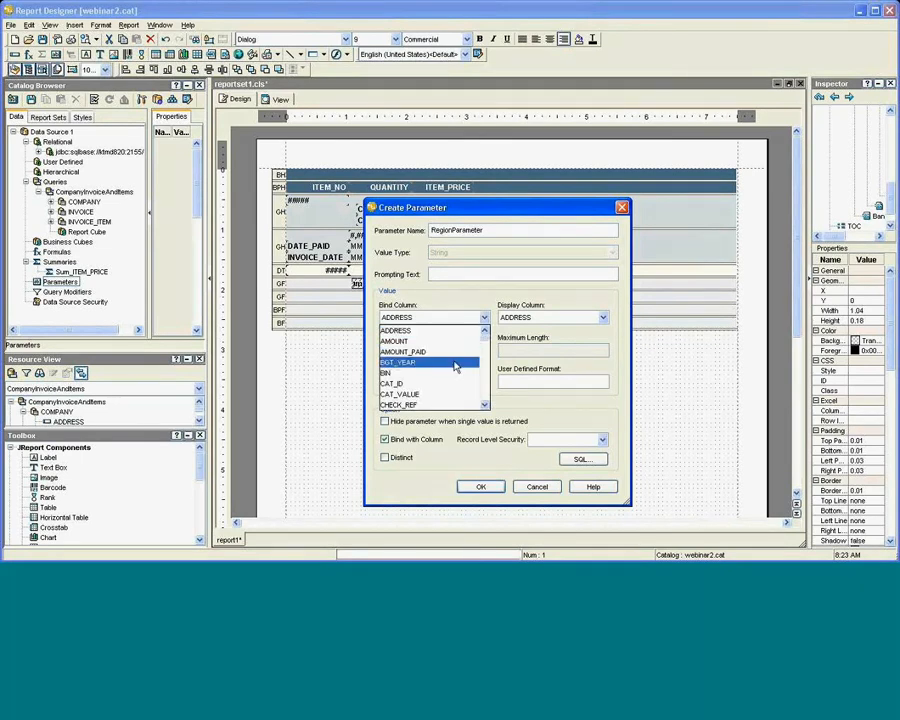
scroll(453, 366, down, 2)
scroll(453, 366, down, 4)
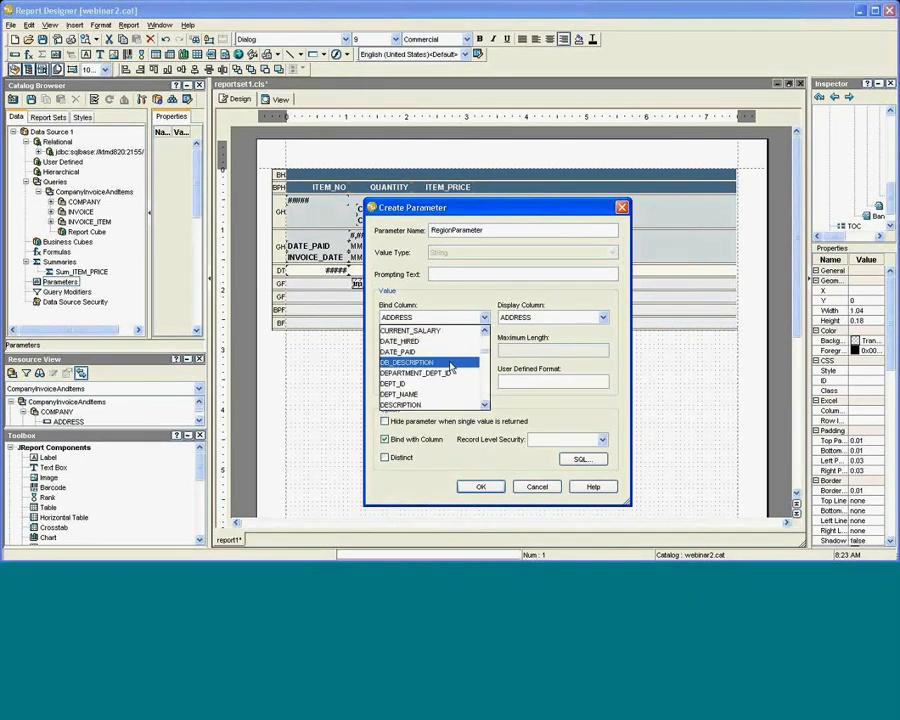
scroll(451, 368, down, 3)
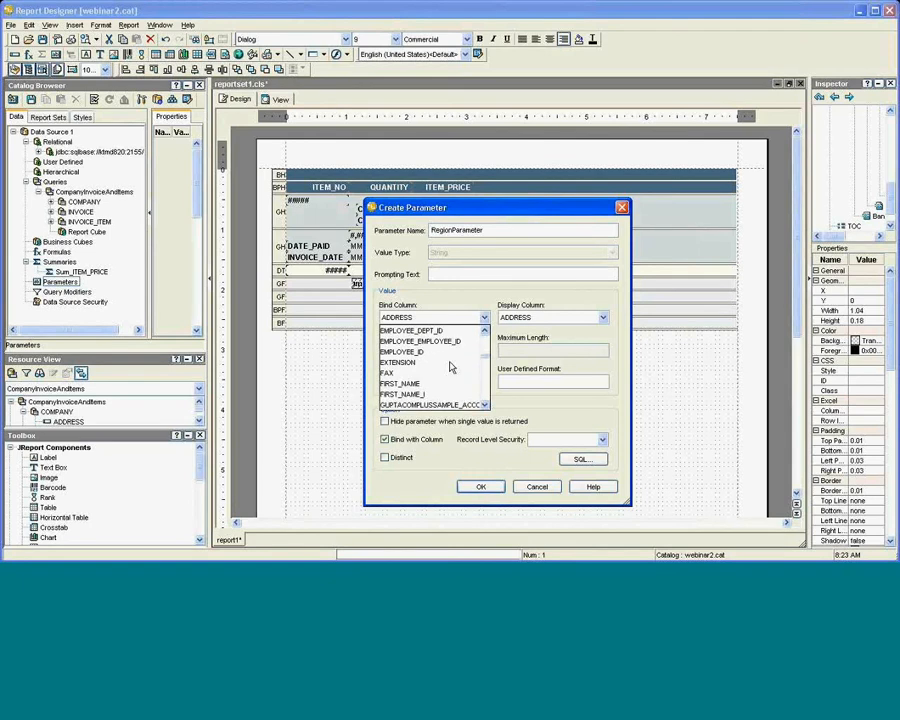
scroll(451, 368, down, 2)
scroll(451, 368, down, 2)
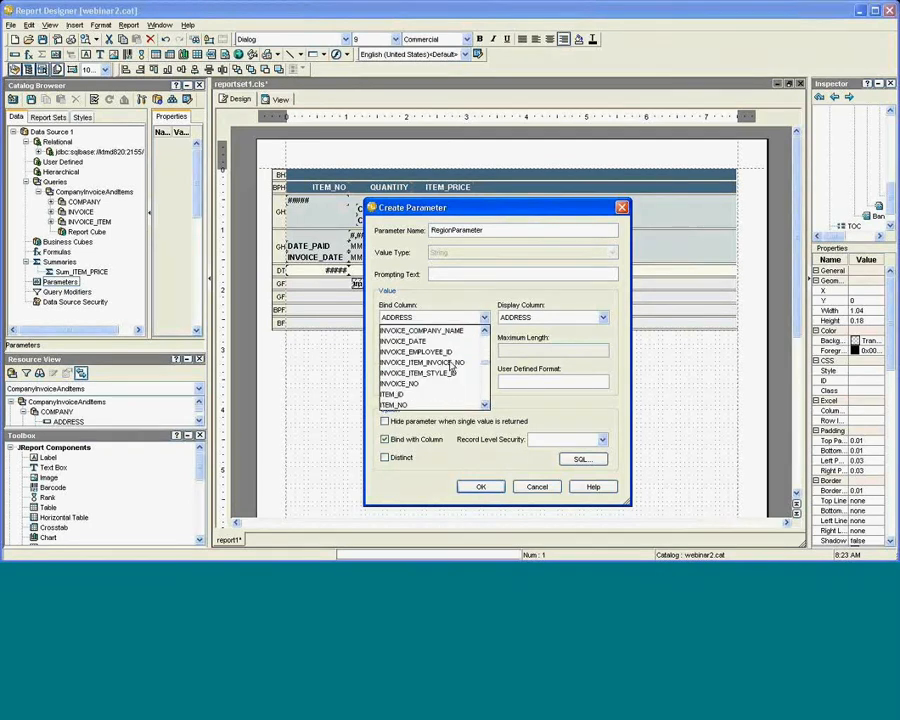
scroll(450, 367, down, 3)
scroll(451, 367, down, 2)
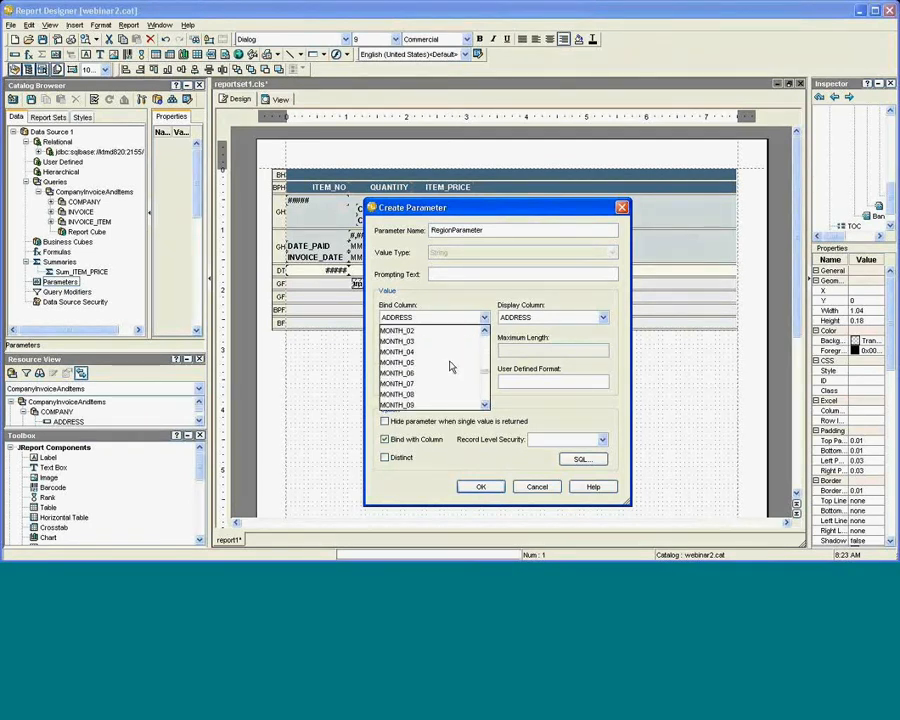
scroll(450, 367, down, 3)
scroll(450, 367, down, 1)
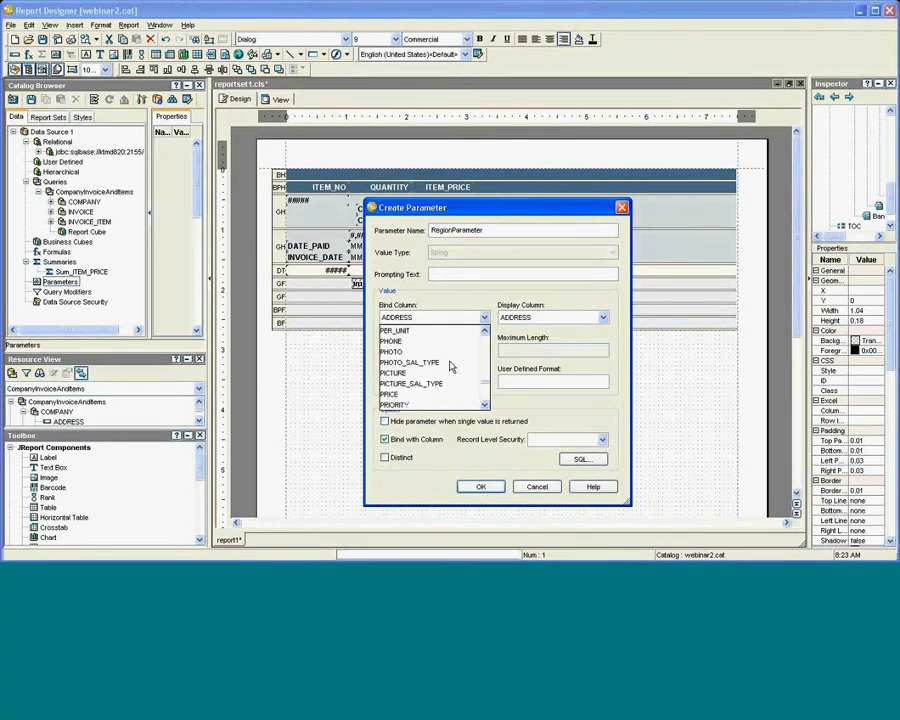
scroll(450, 367, down, 3)
scroll(450, 368, up, 1)
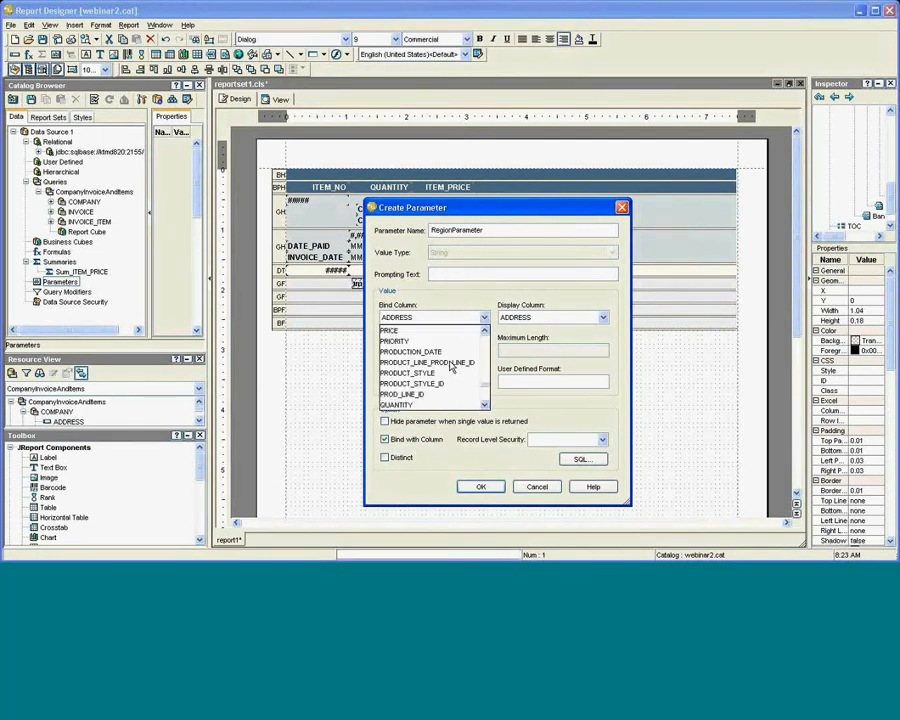
scroll(450, 367, down, 1)
scroll(450, 367, up, 1)
scroll(450, 367, up, 1)
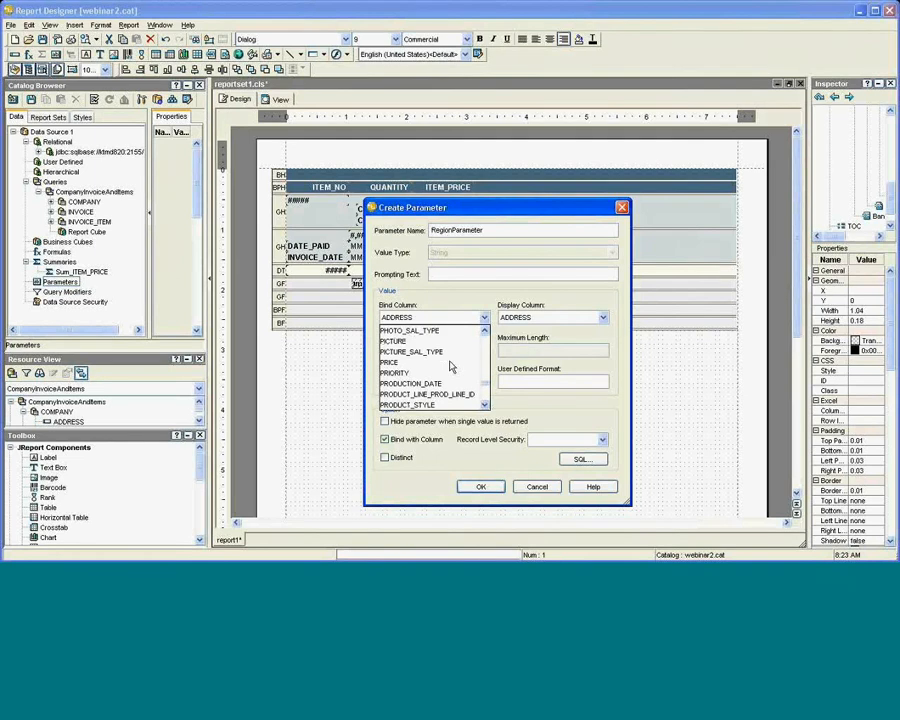
scroll(450, 367, up, 1)
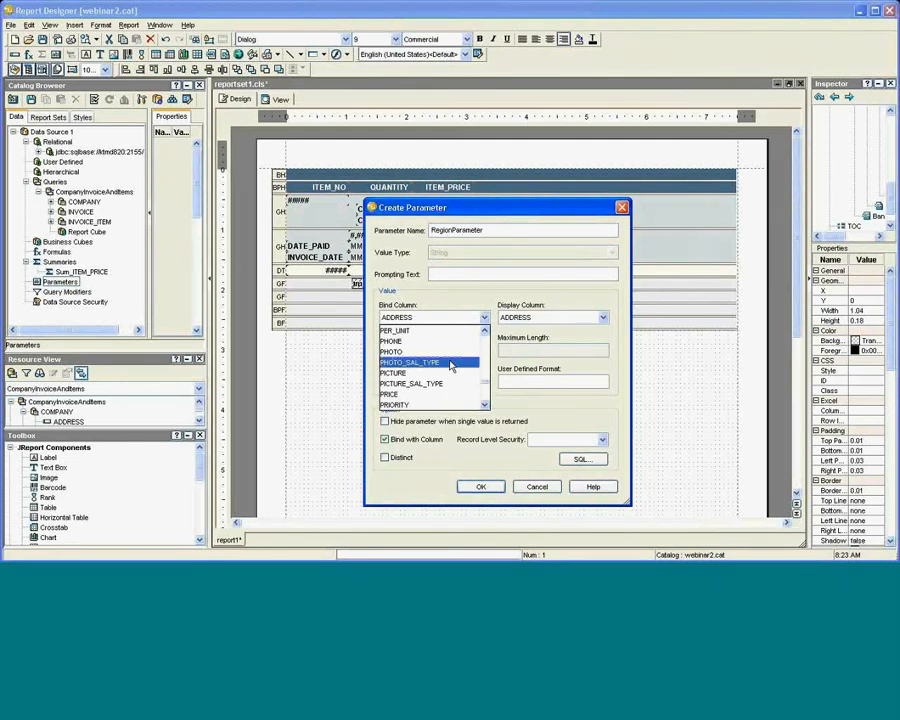
scroll(450, 367, up, 2)
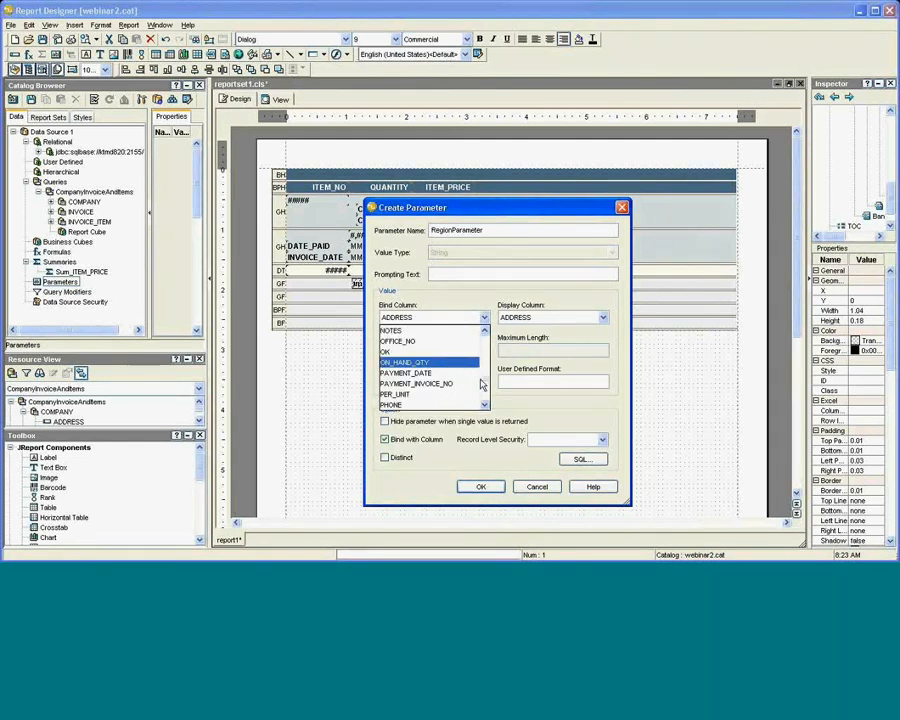
drag(482, 382, 484, 332)
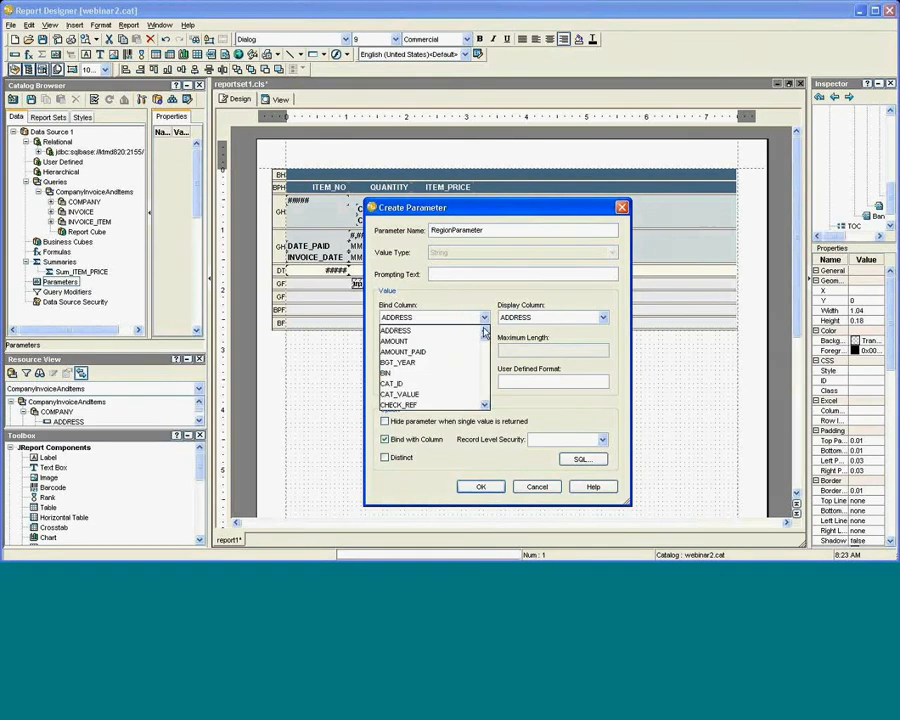
scroll(445, 372, down, 3)
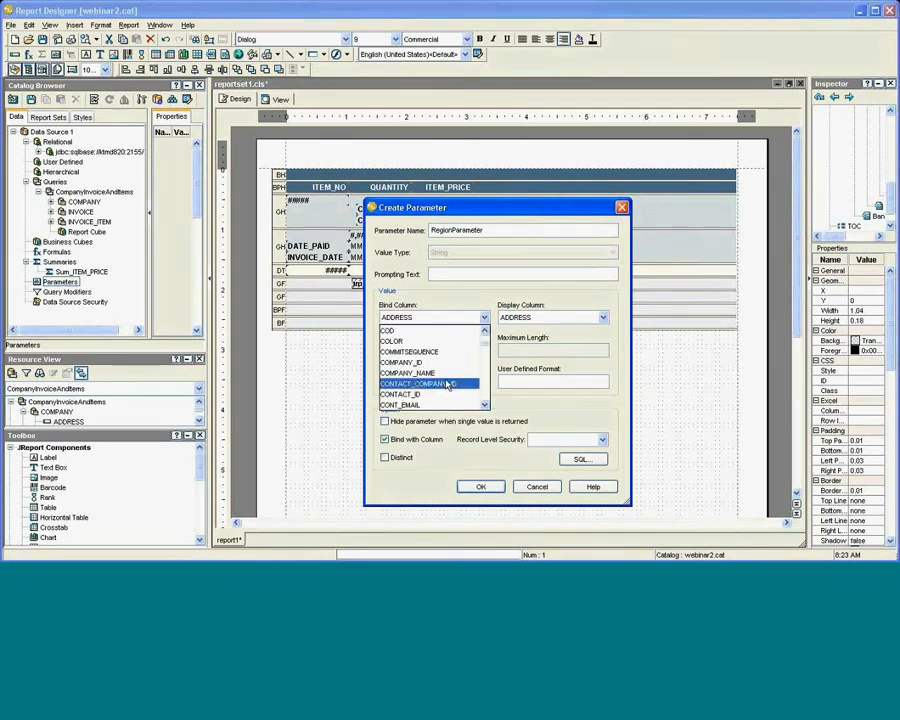
scroll(446, 384, down, 1)
scroll(446, 384, down, 1)
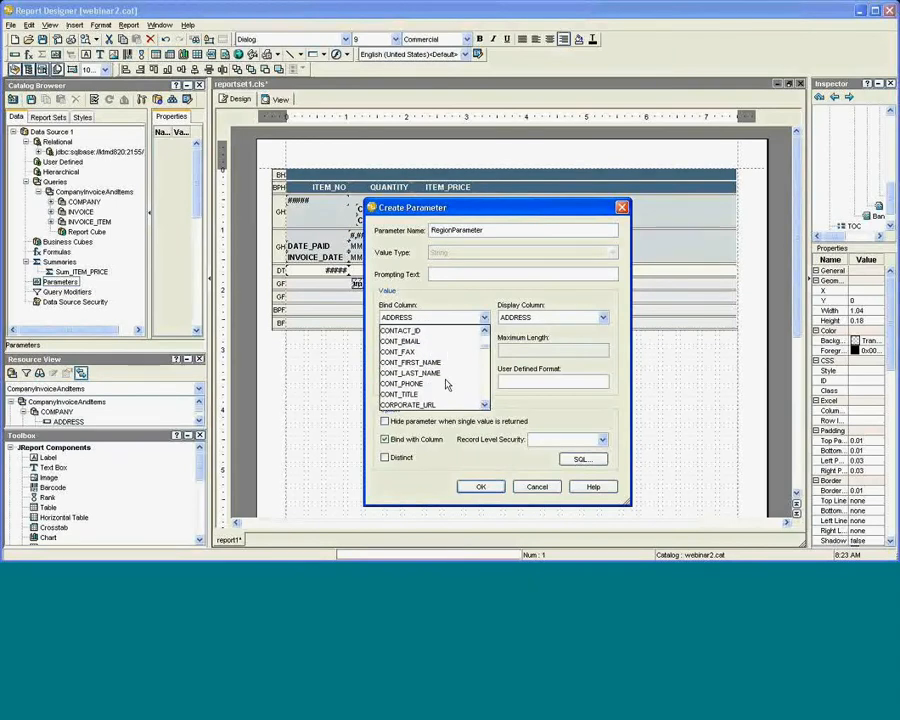
scroll(446, 384, down, 1)
click(446, 384)
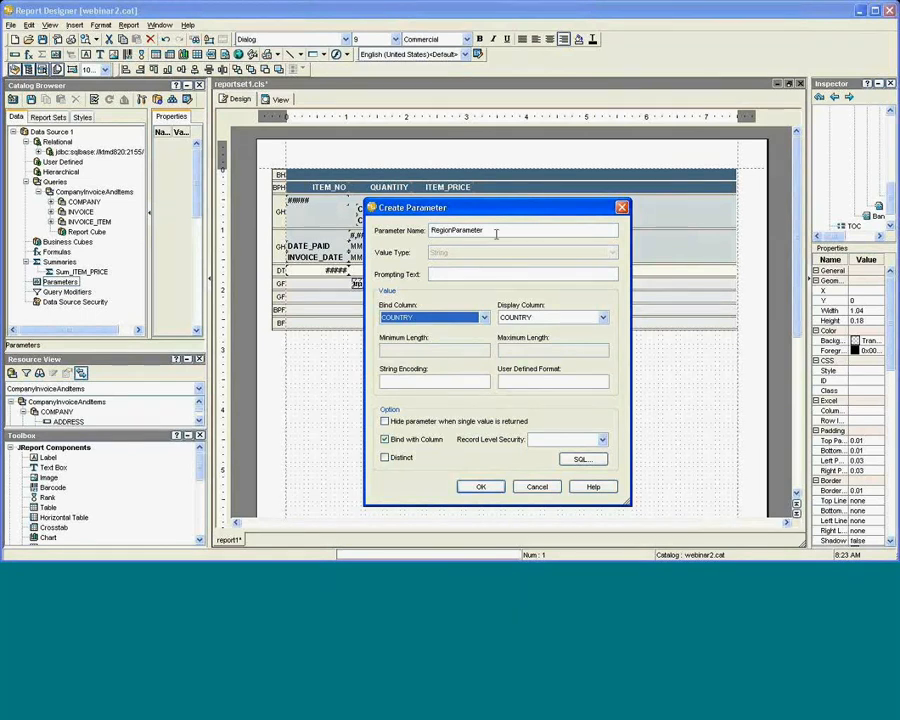
Rename the parameter to CountryParam, create it, and select the CompanyInvoiceAndItems query.
drag(490, 231, 432, 230)
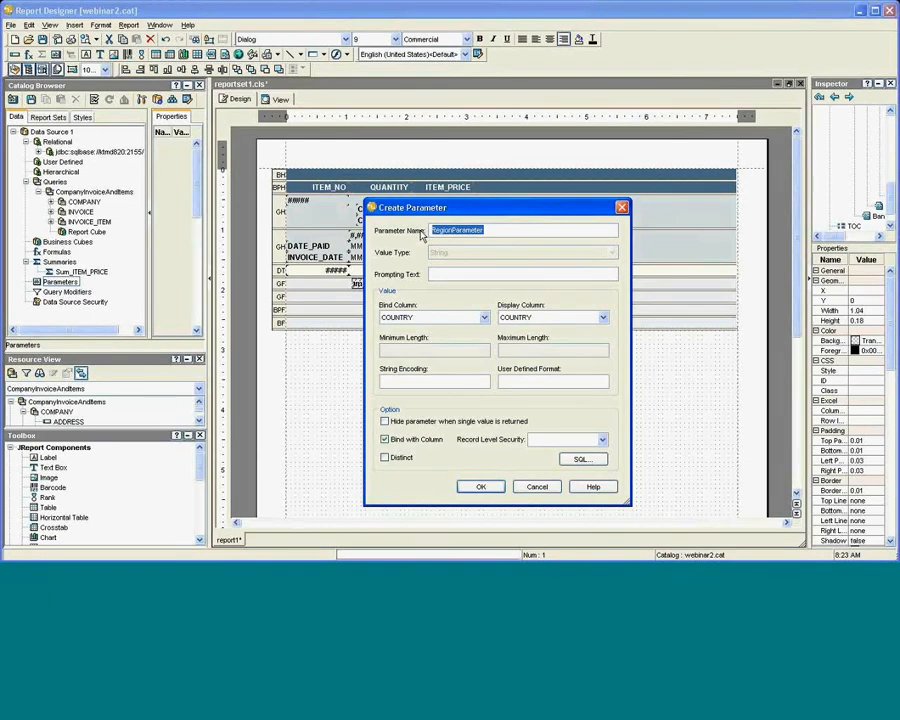
text(CountryParam)
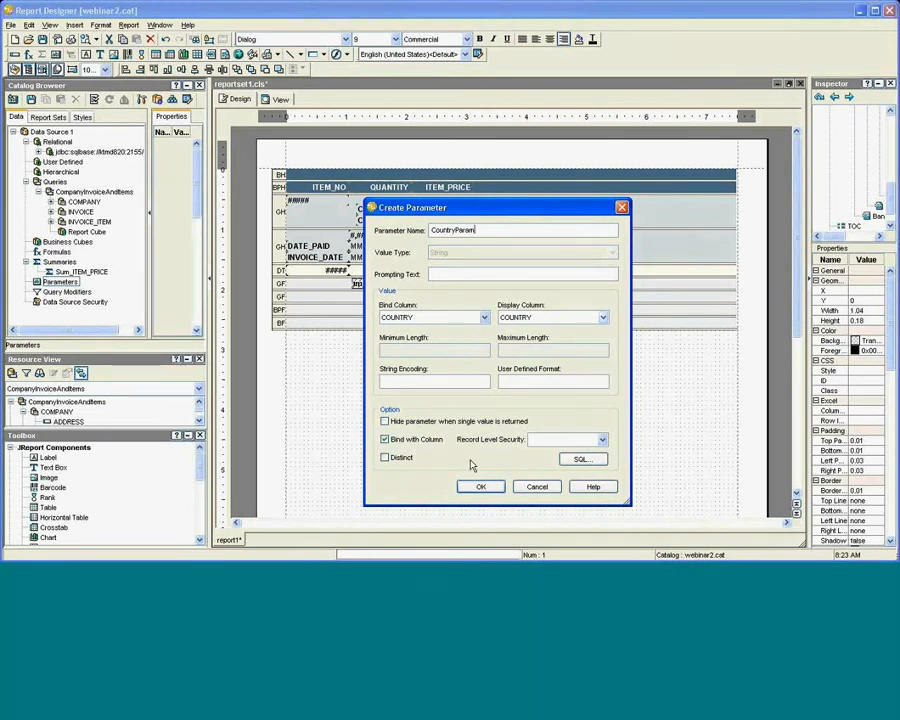
click(479, 488)
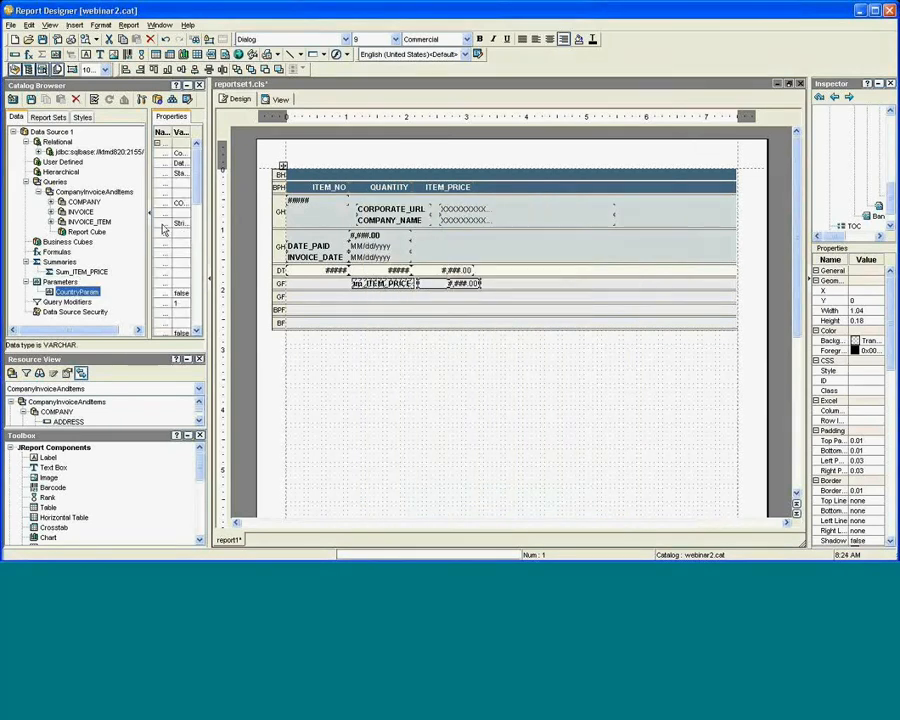
right_click(57, 183)
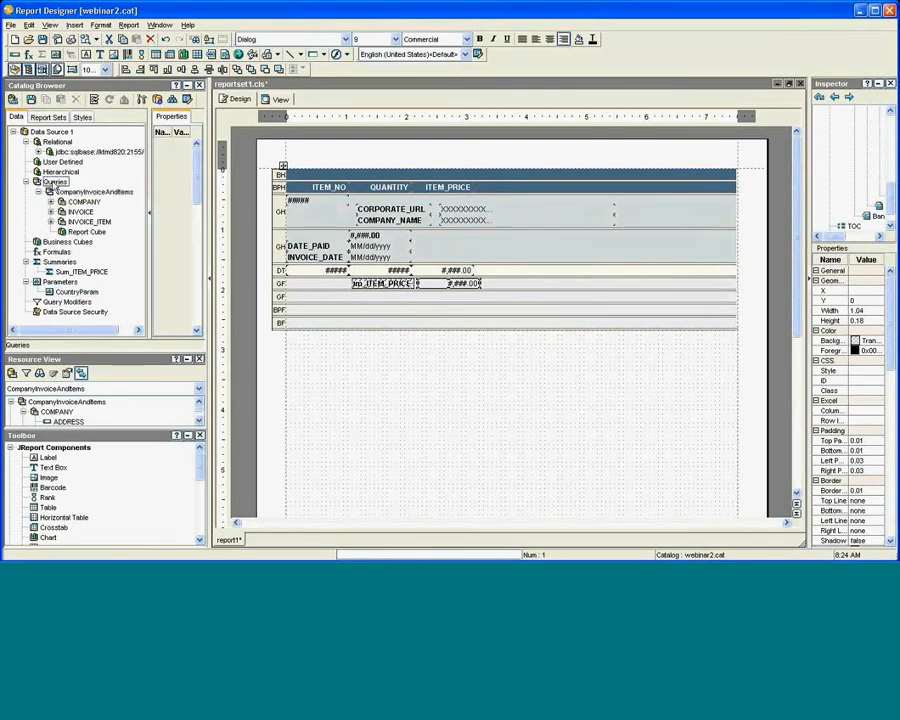
click(58, 192)
right_click(57, 193)
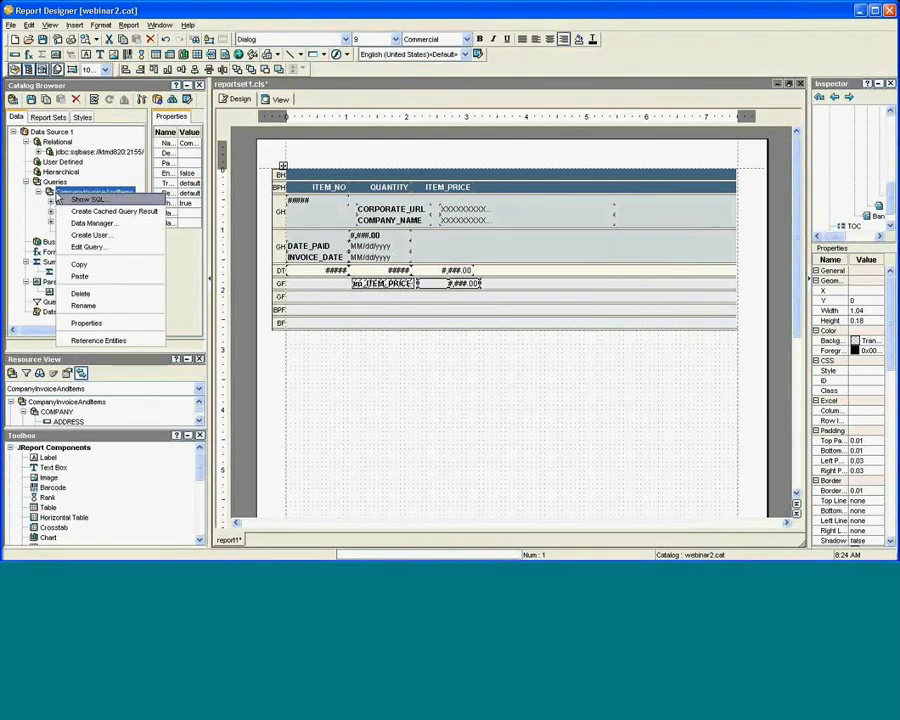
Open the CompanyInvoiceAndItems query and start a search condition on COMPANY.COUNTRY.
click(88, 247)
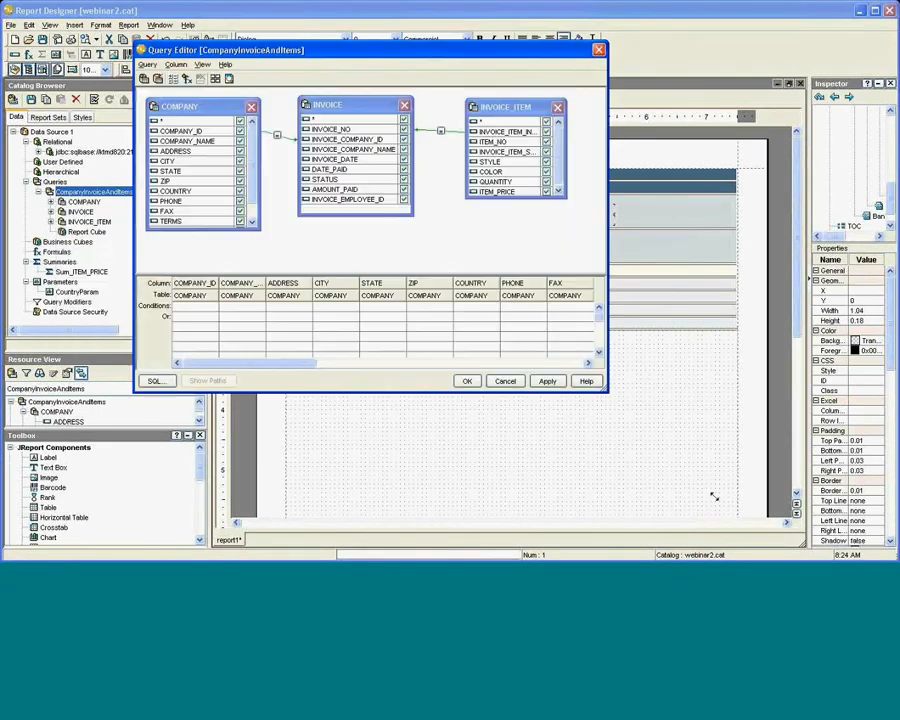
drag(714, 497, 714, 497)
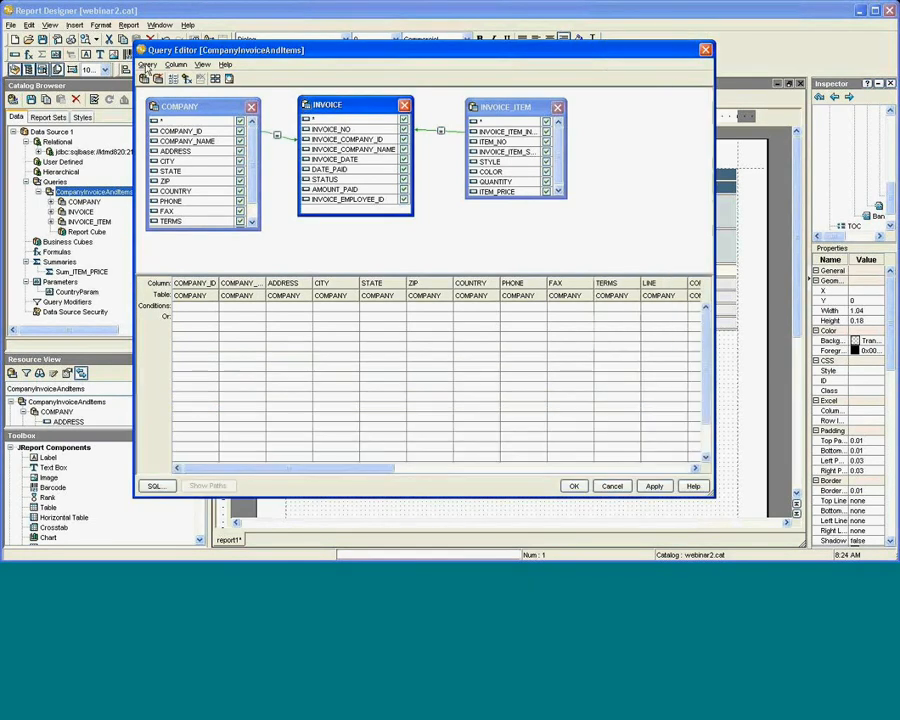
click(147, 64)
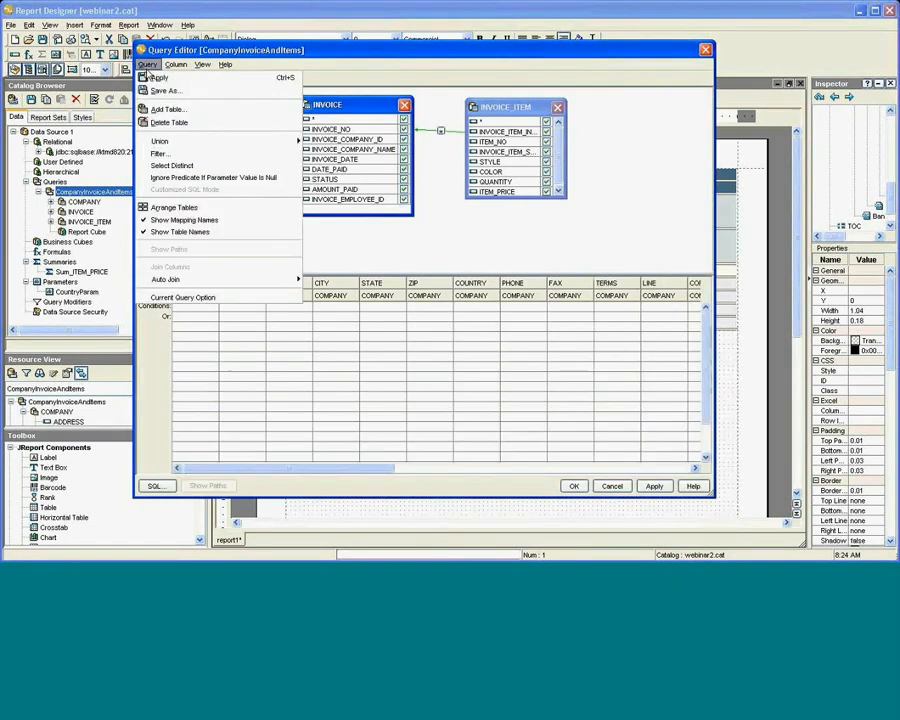
click(176, 155)
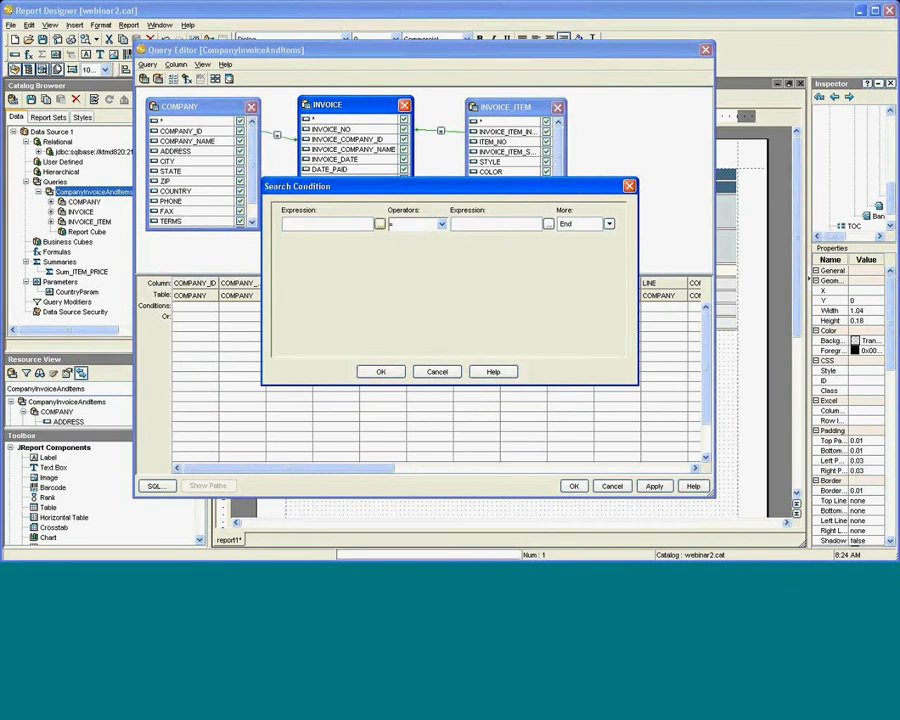
click(379, 225)
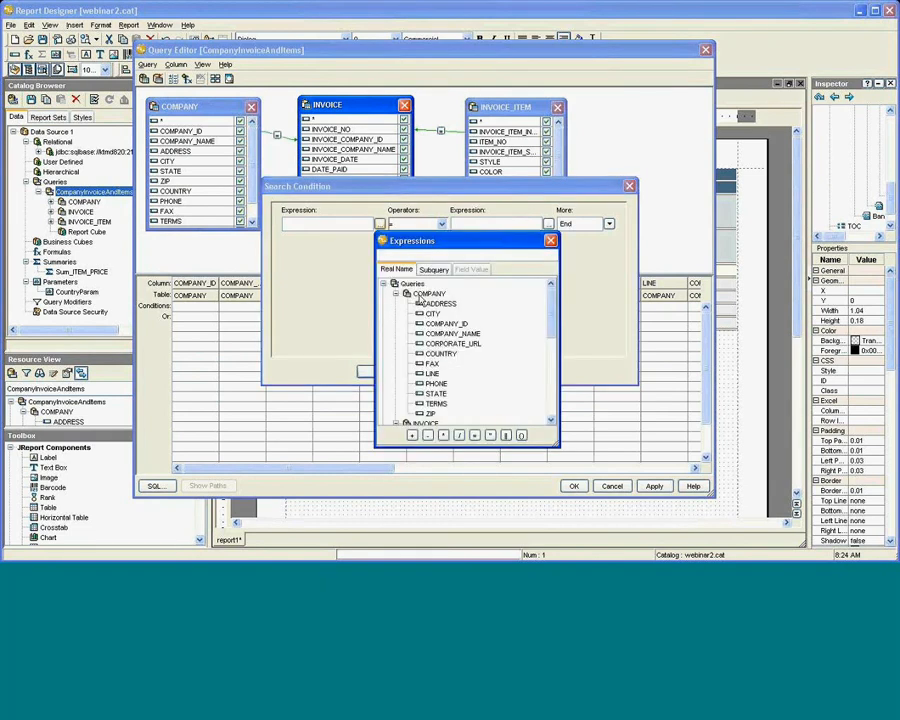
click(440, 355)
double_click(441, 355)
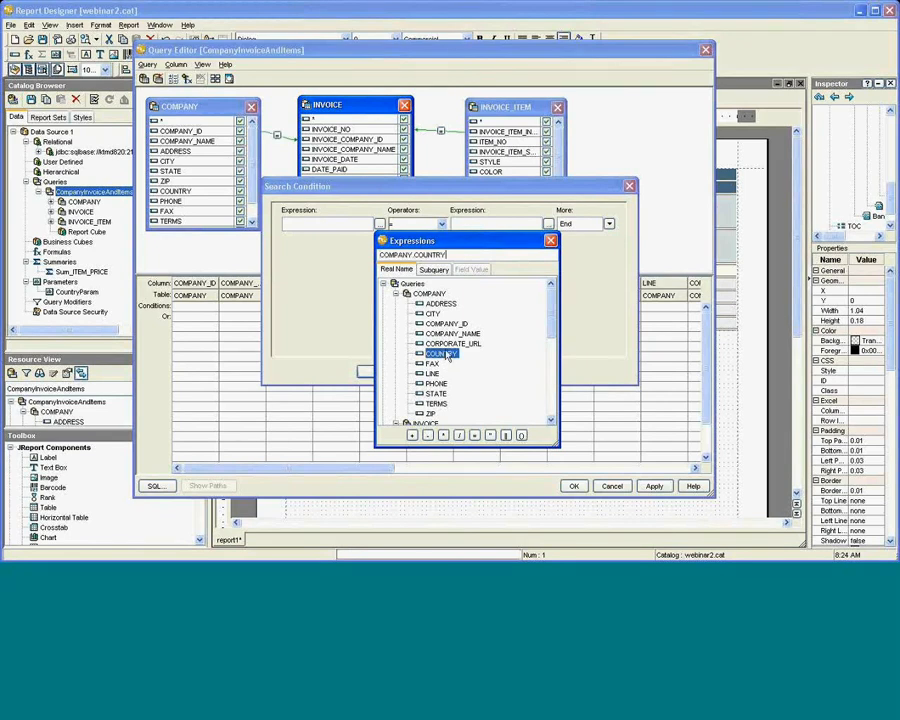
click(550, 242)
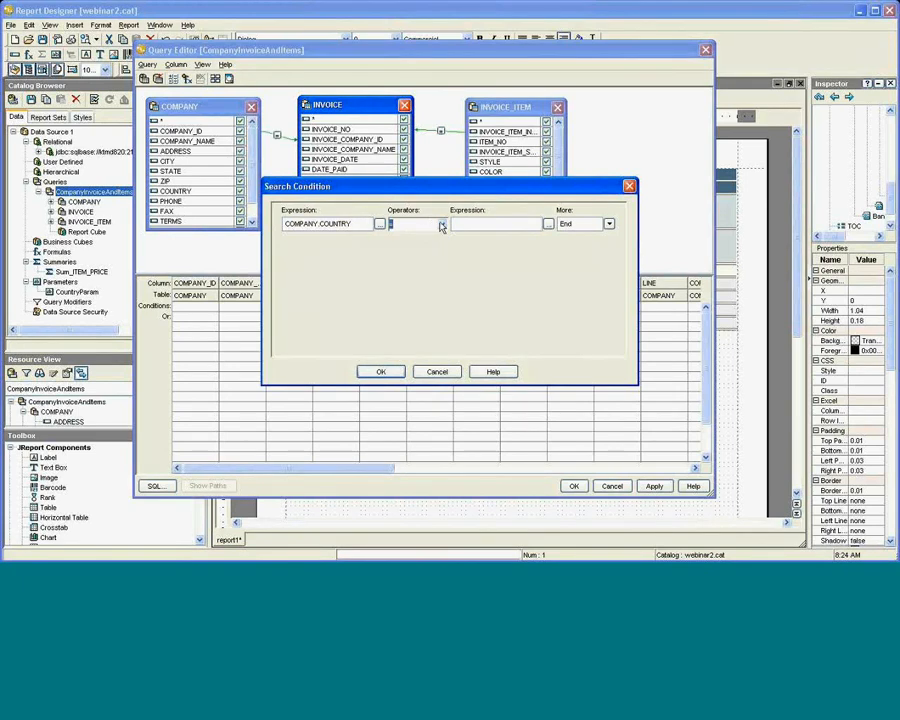
click(442, 224)
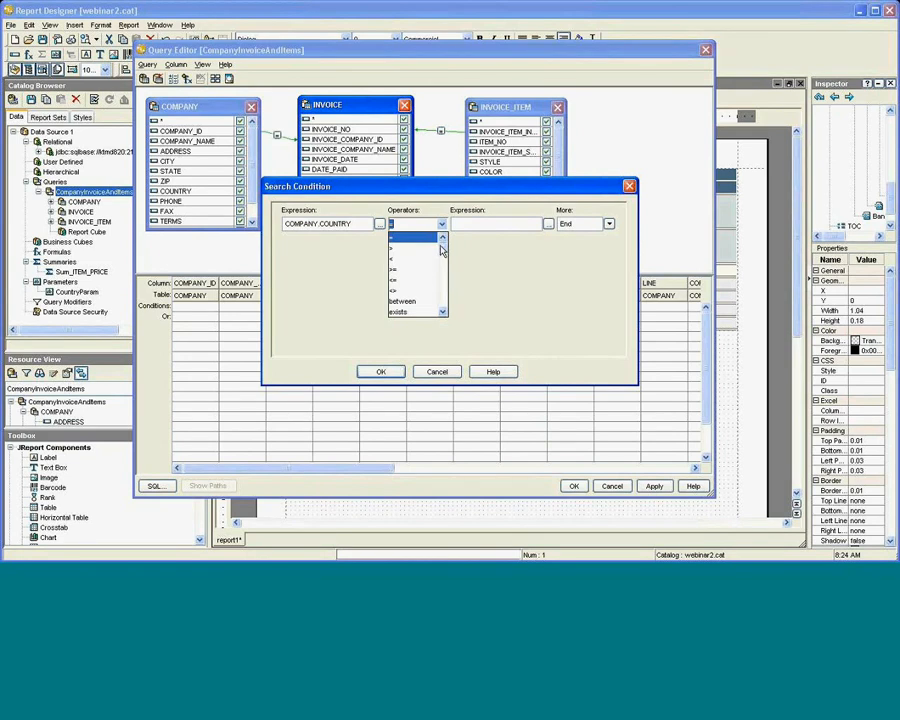
mouse_move(441, 250)
mouse_down()
mouse_move(441, 285)
mouse_move(441, 241)
mouse_up()
click(442, 225)
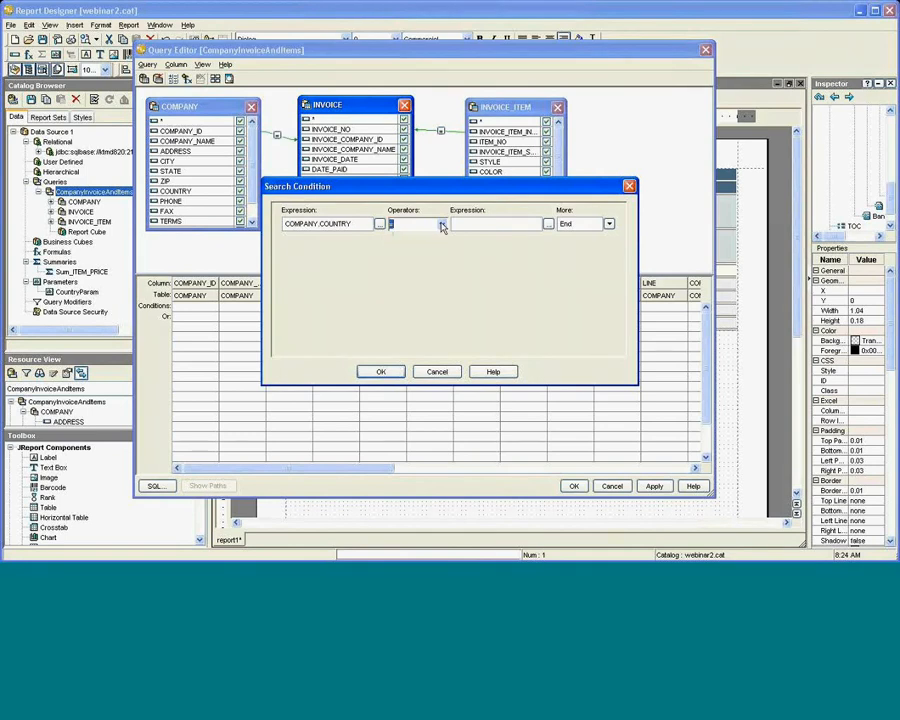
click(547, 224)
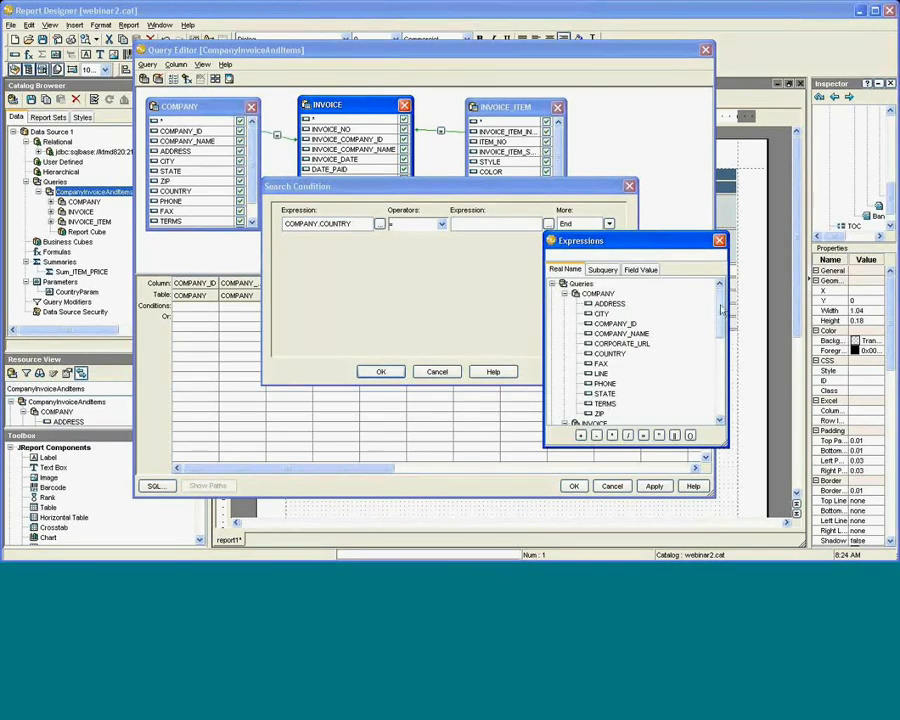
drag(720, 312, 711, 394)
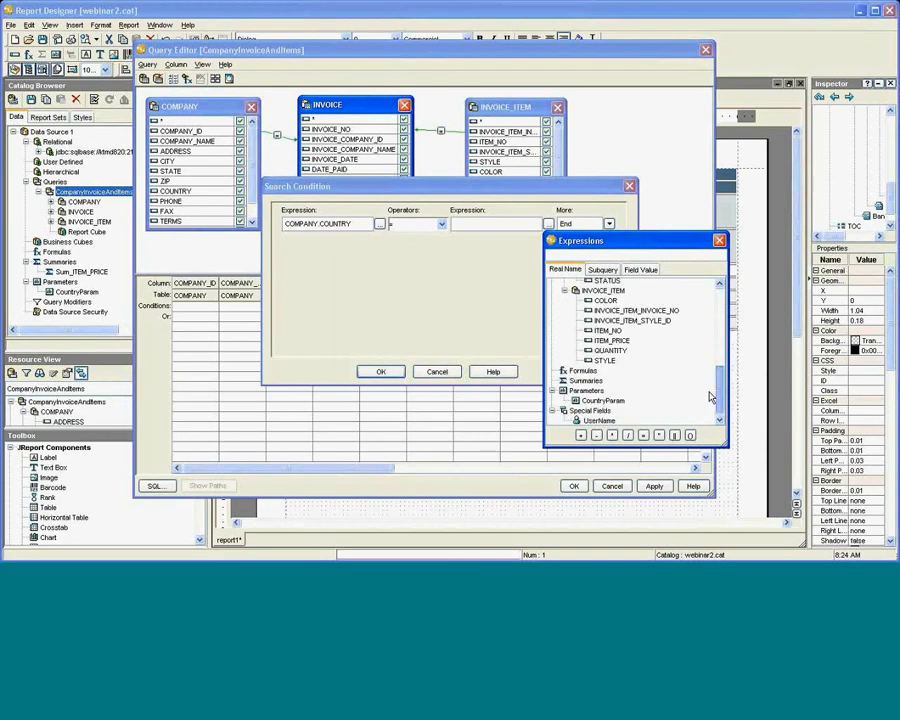
click(598, 401)
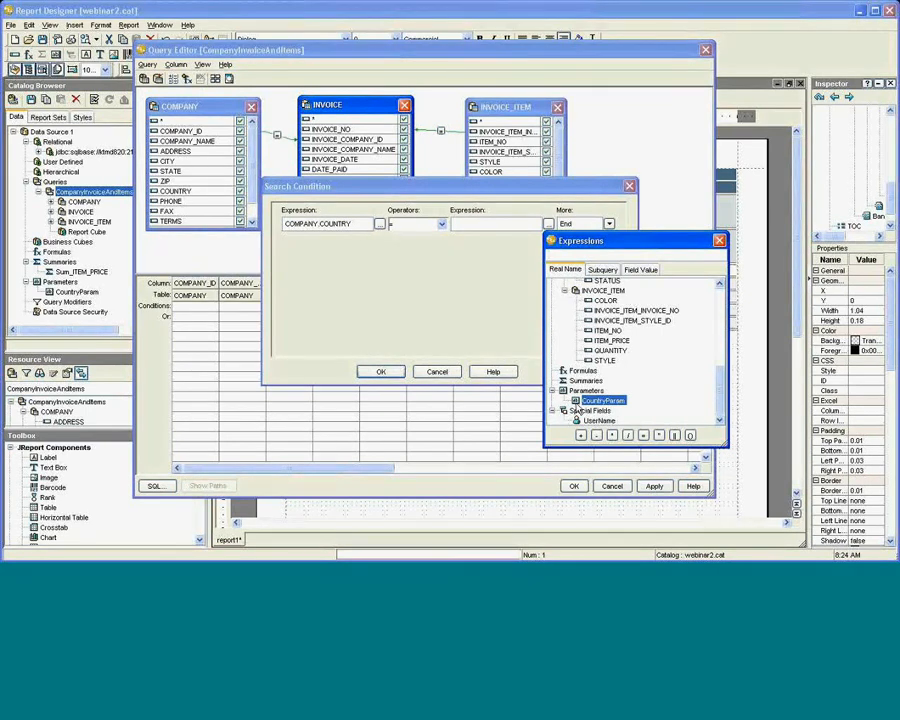
double_click(600, 400)
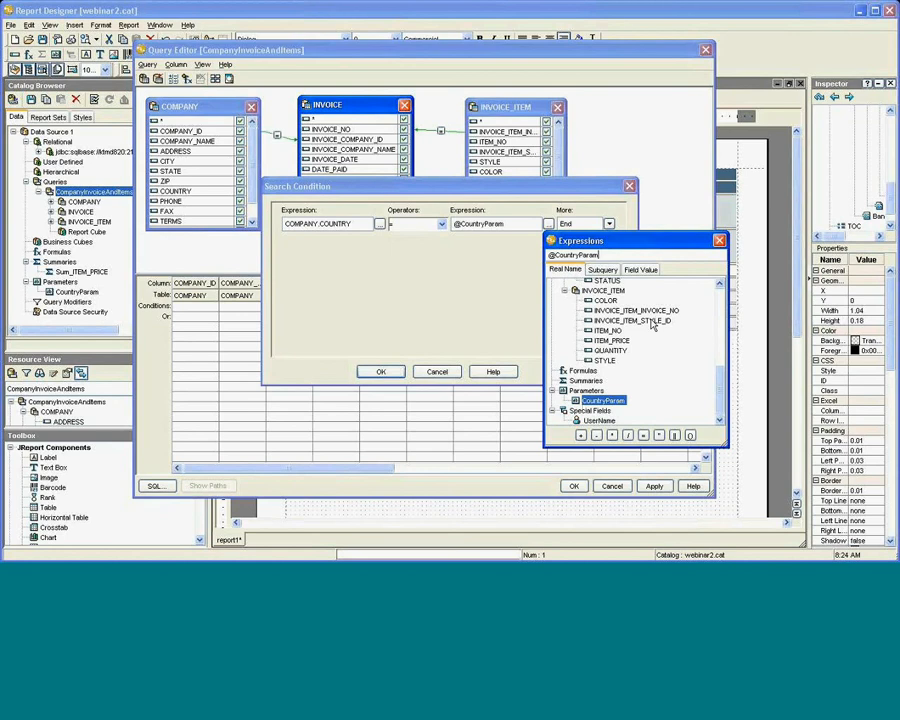
click(720, 242)
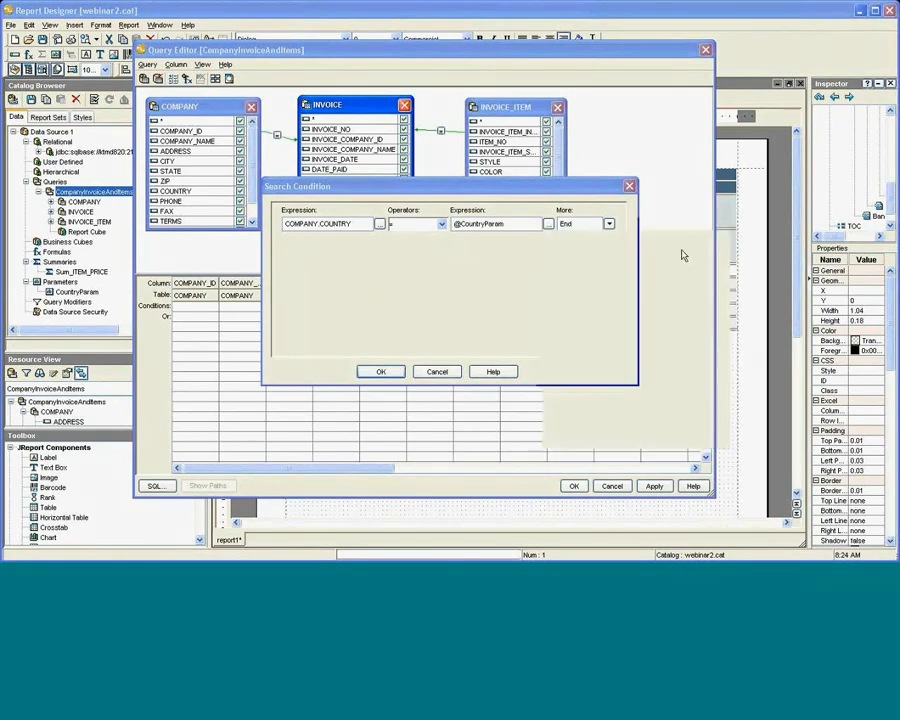
click(379, 371)
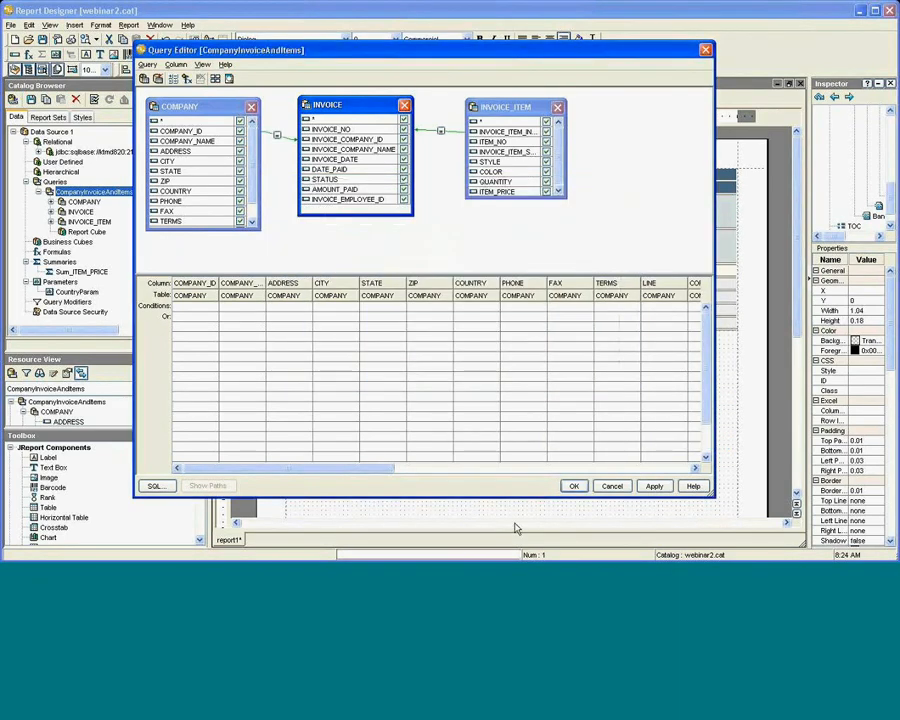
click(573, 487)
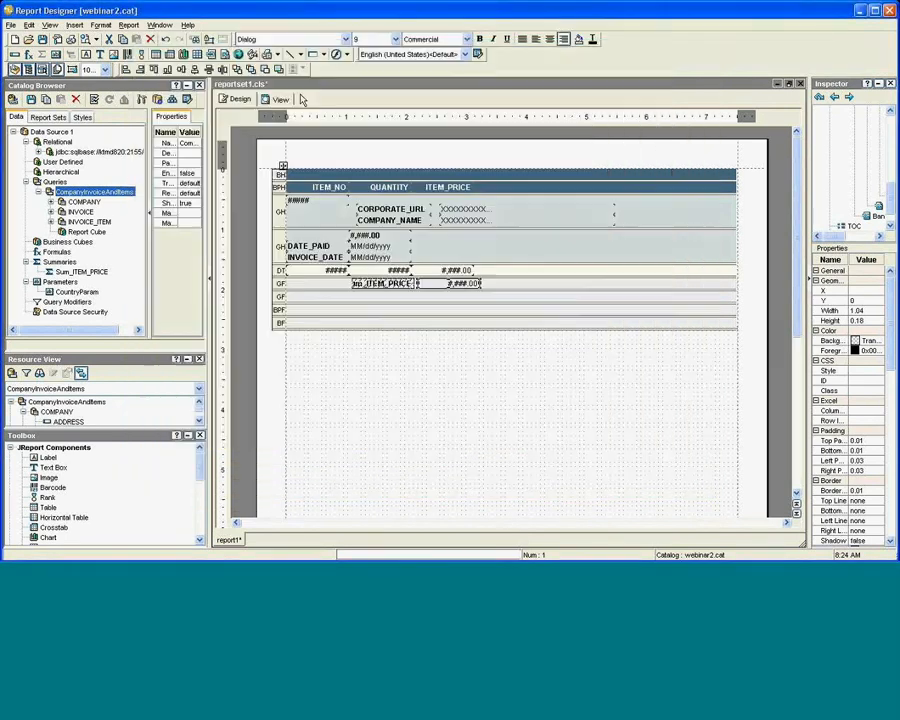
click(280, 100)
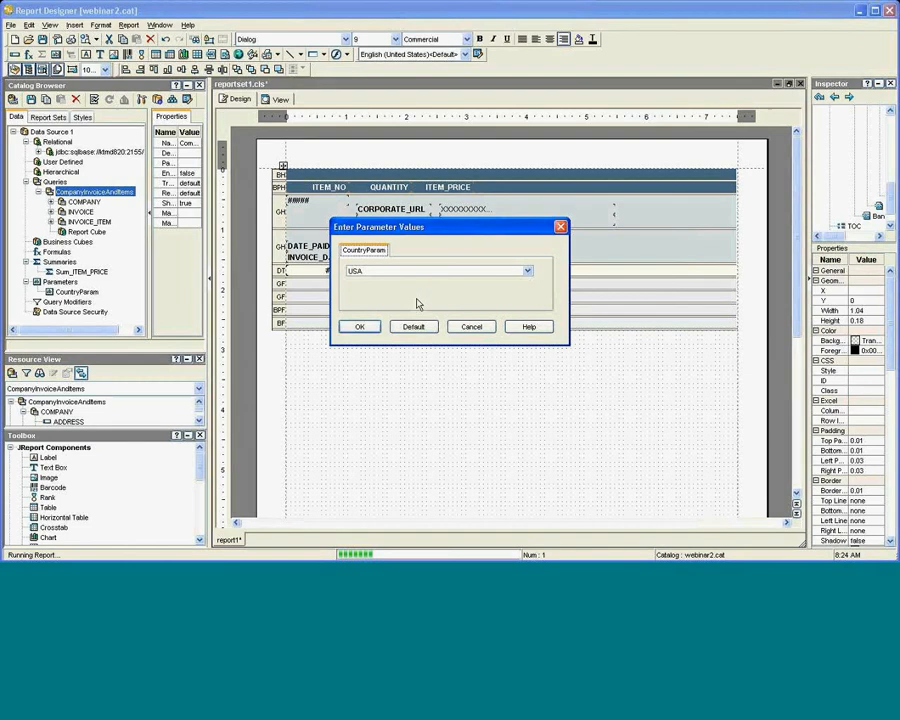
click(527, 271)
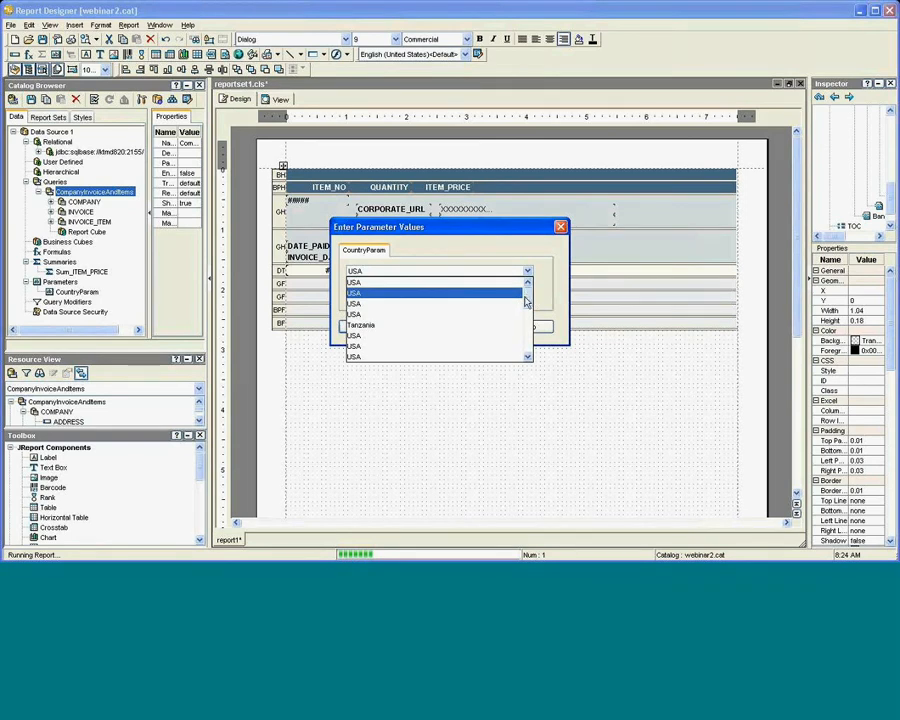
drag(525, 300, 517, 328)
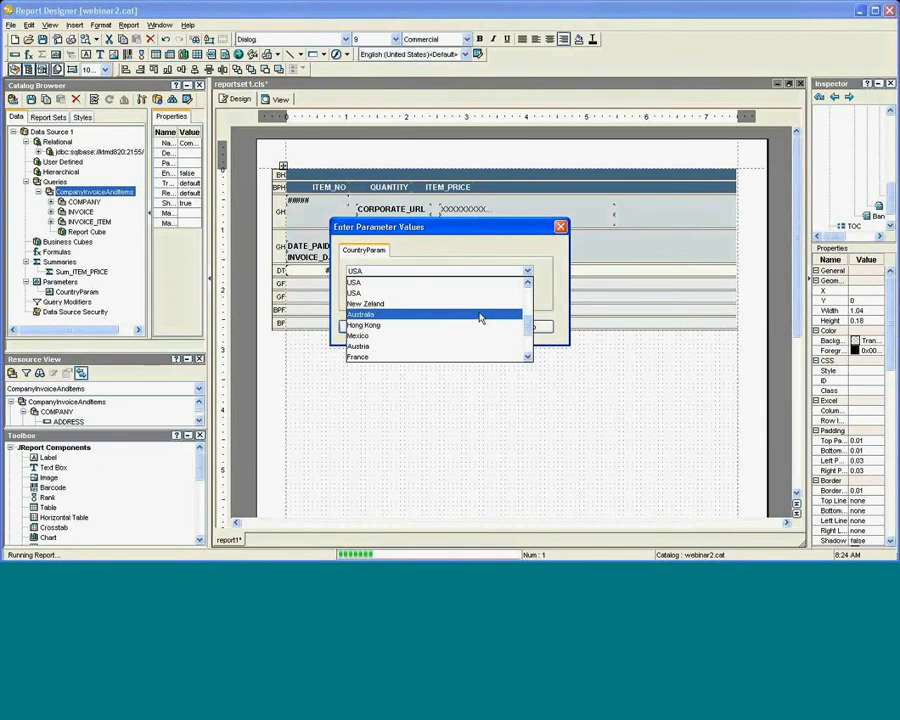
click(480, 316)
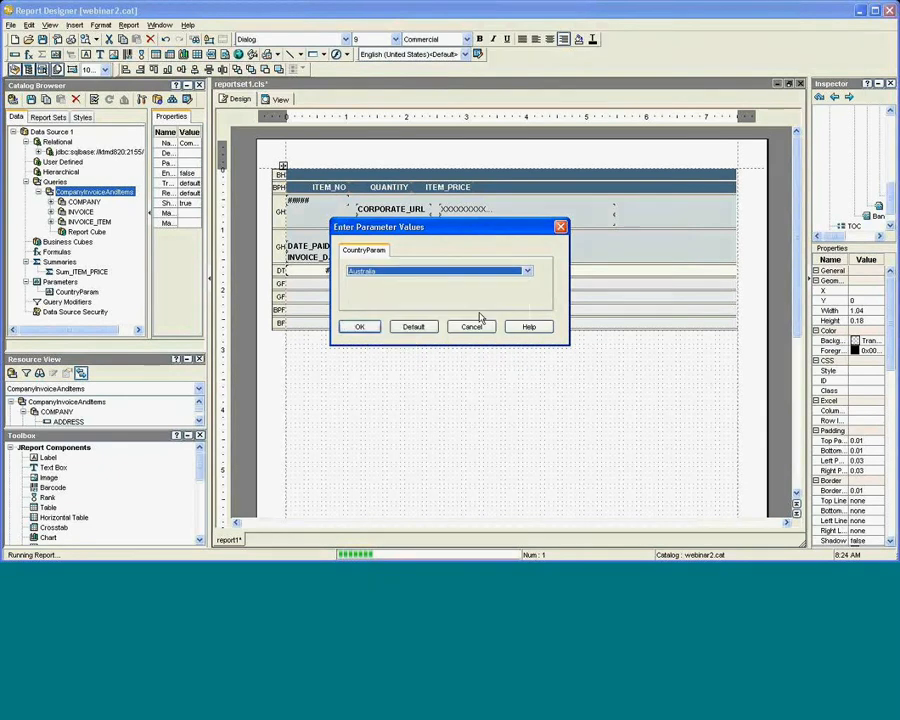
click(362, 327)
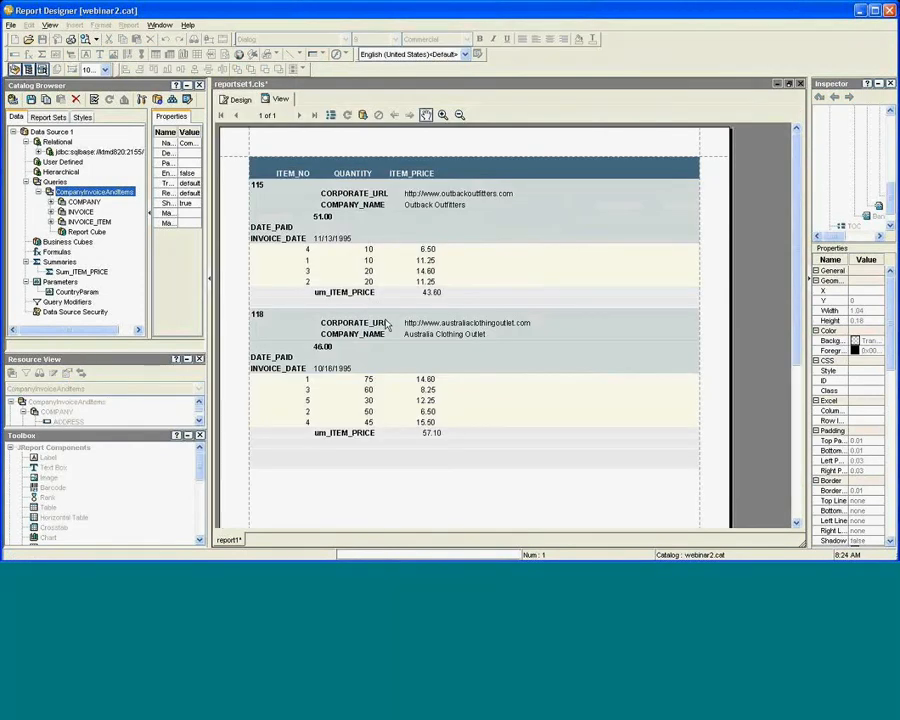
click(240, 101)
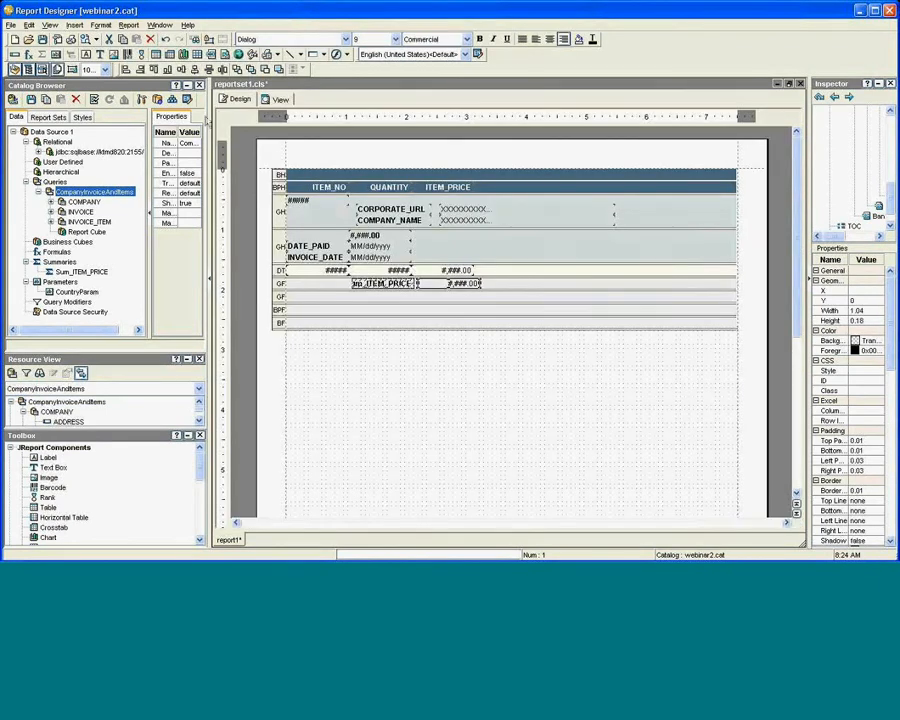
Narrow the CORPORATE_URL and COMPANY_NAME data fields in the group header.
click(597, 213)
ctrl+click(600, 223)
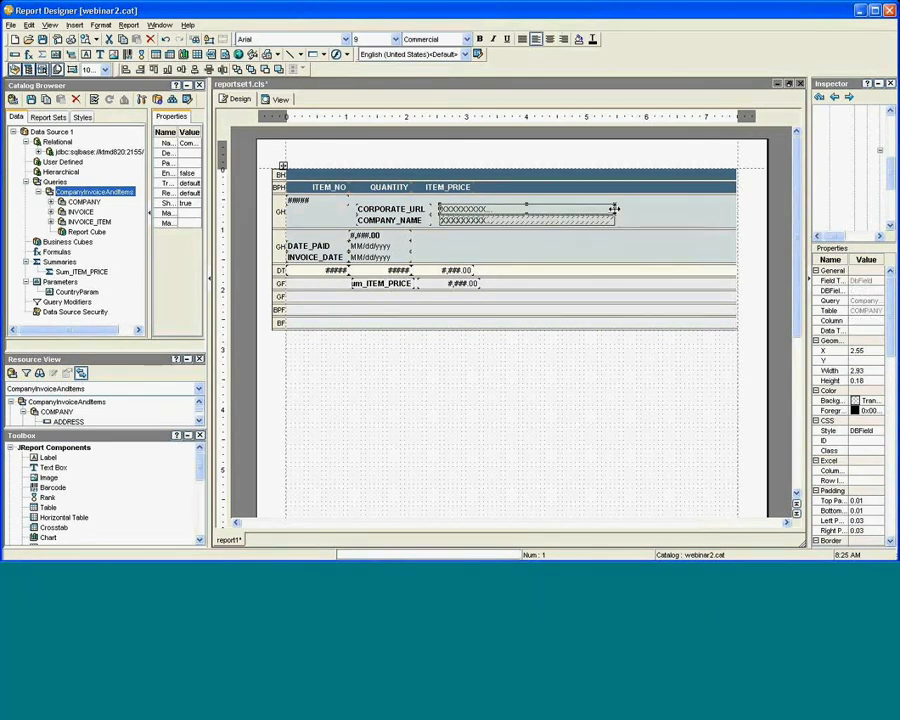
drag(614, 209, 571, 209)
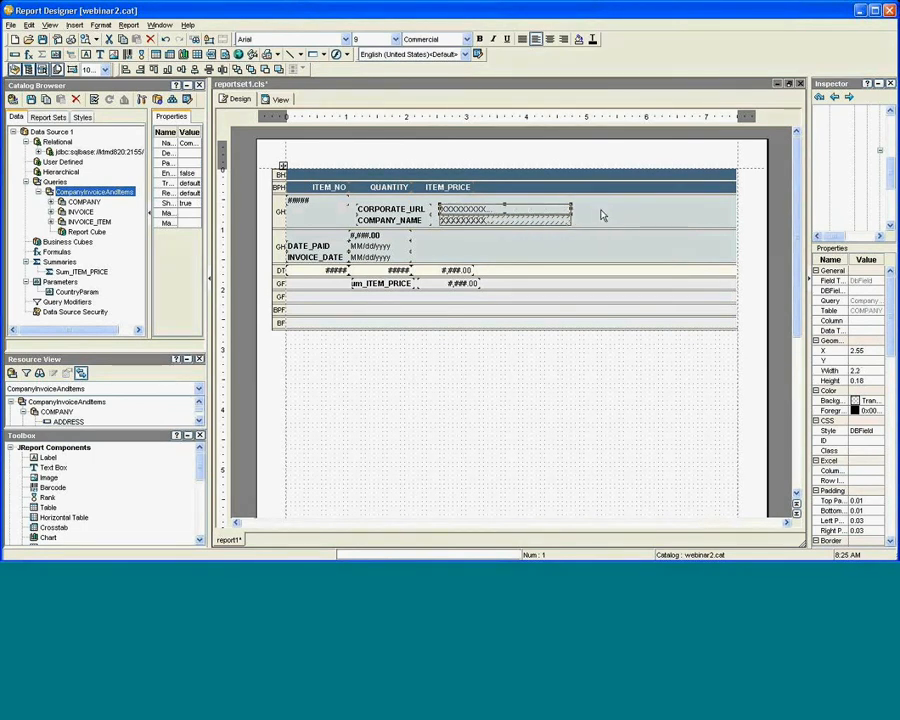
click(603, 215)
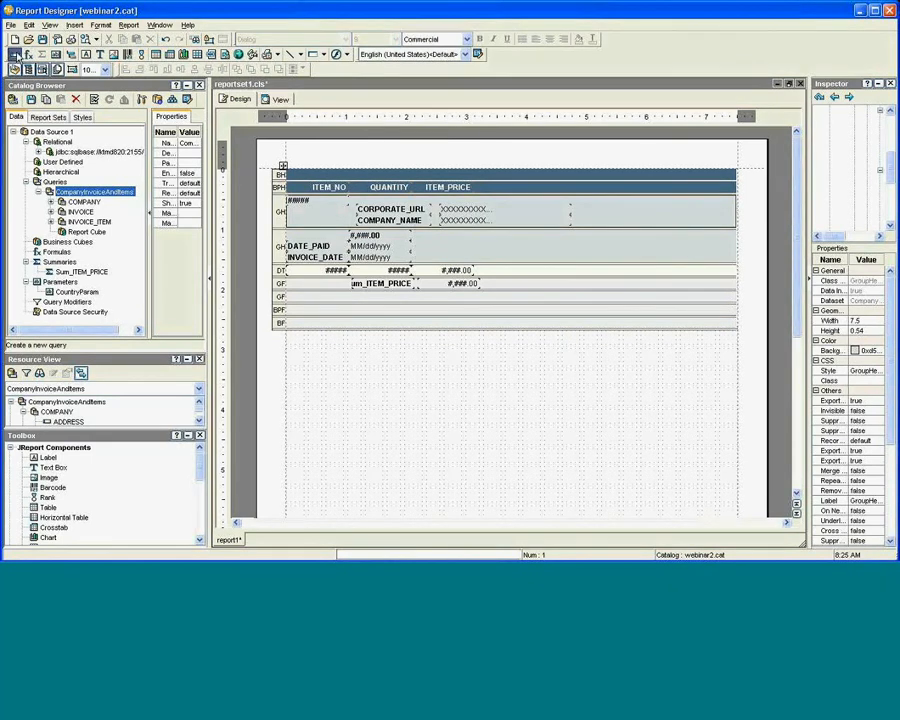
Insert the COUNTRY field to the right of the company fields and run the preview.
click(15, 55)
click(375, 295)
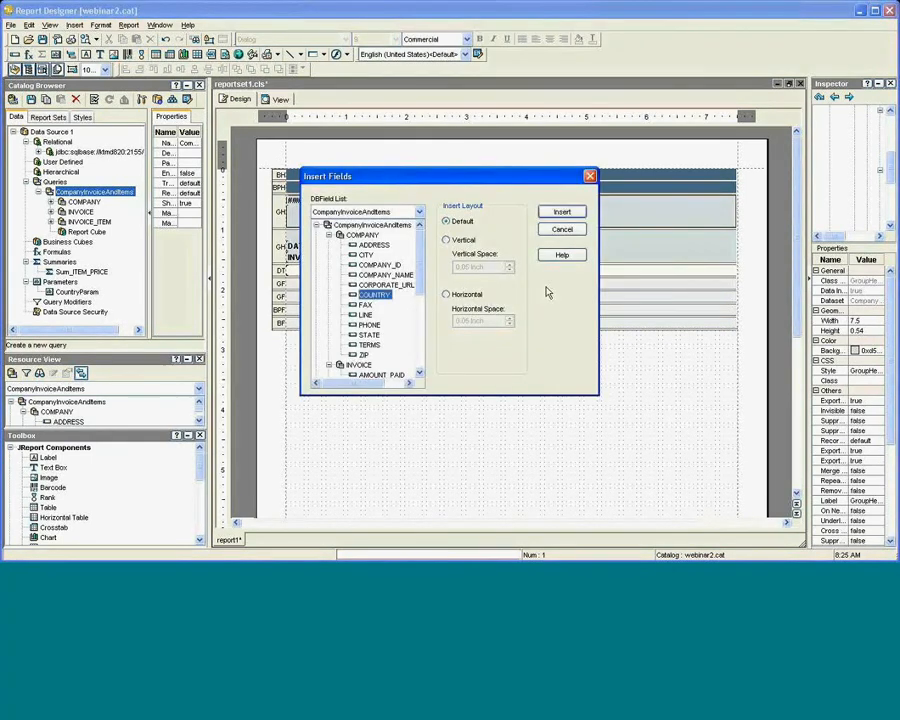
click(562, 213)
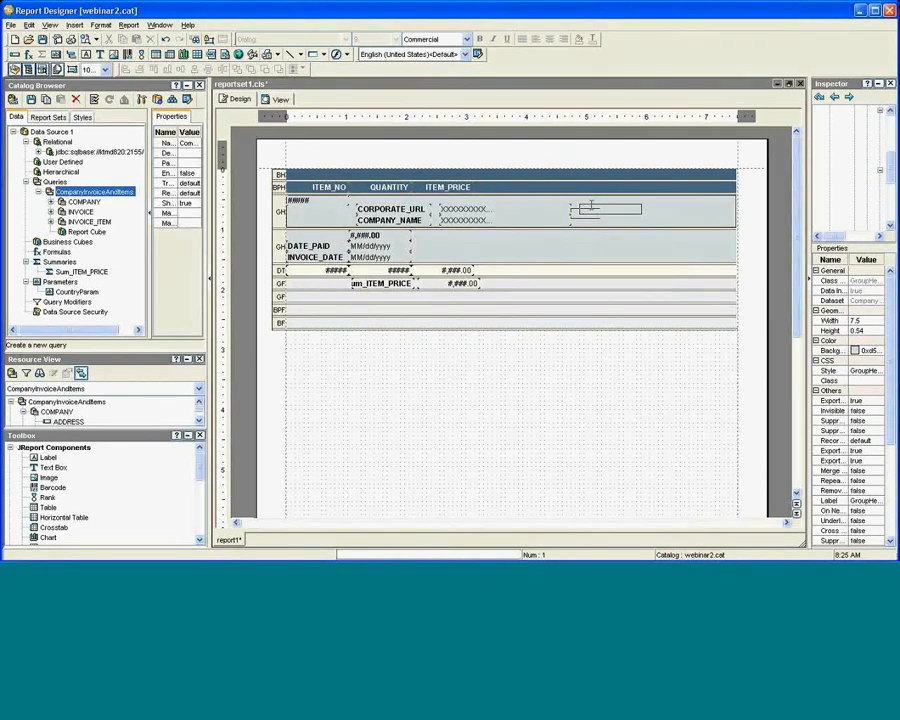
click(583, 210)
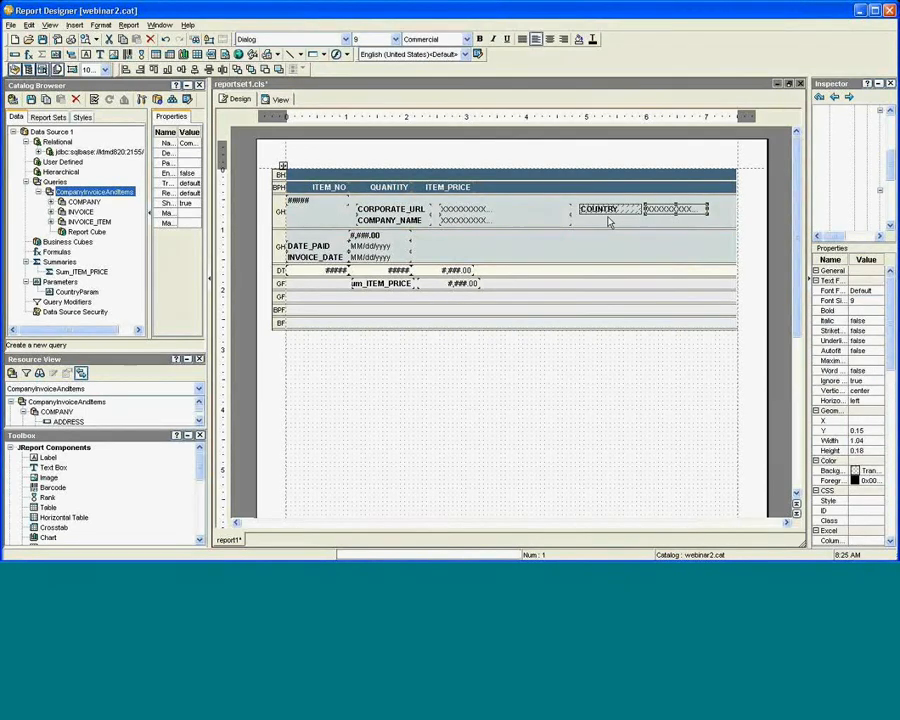
click(576, 223)
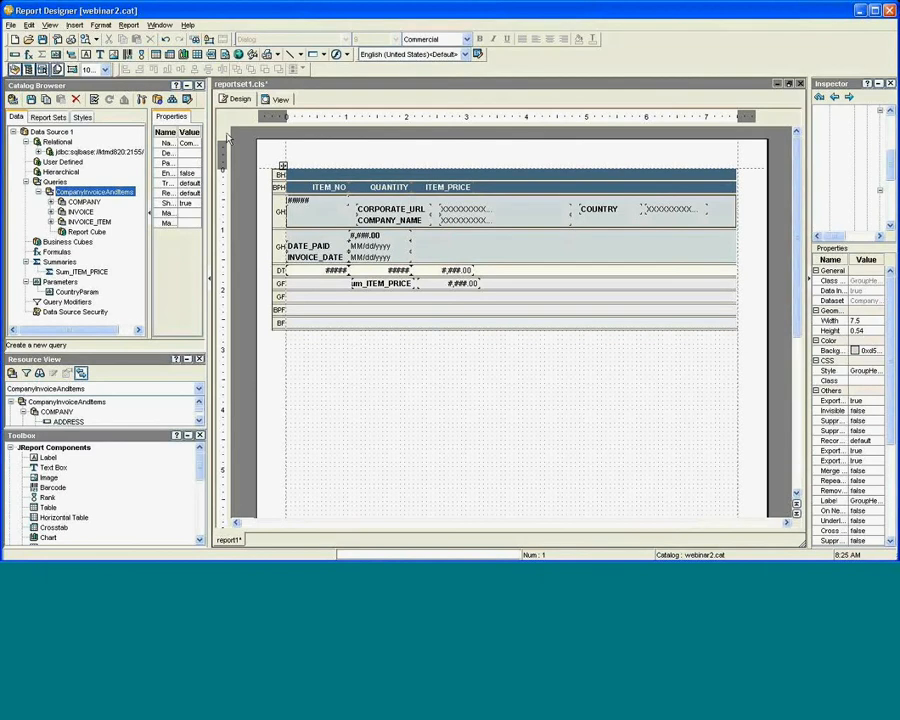
click(276, 99)
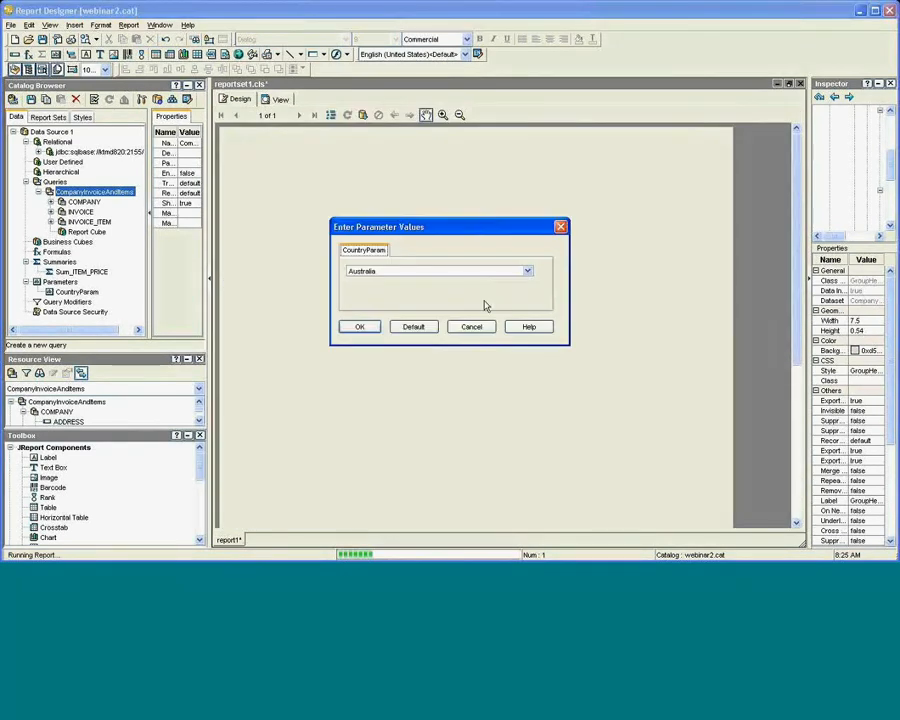
Preview the report with CountryParam set to Australia, then return to design view.
click(368, 331)
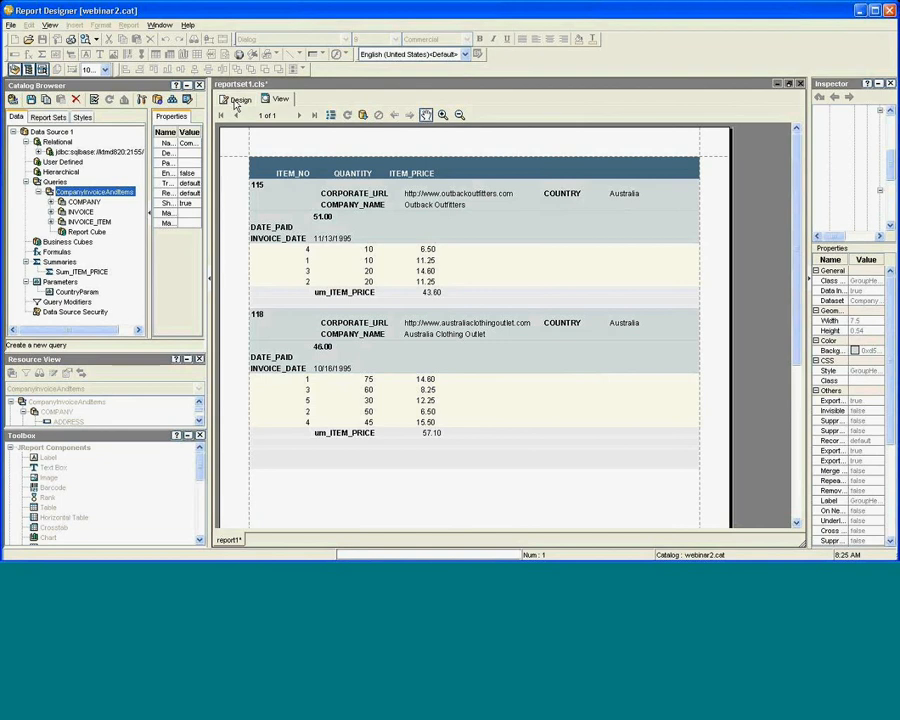
click(237, 100)
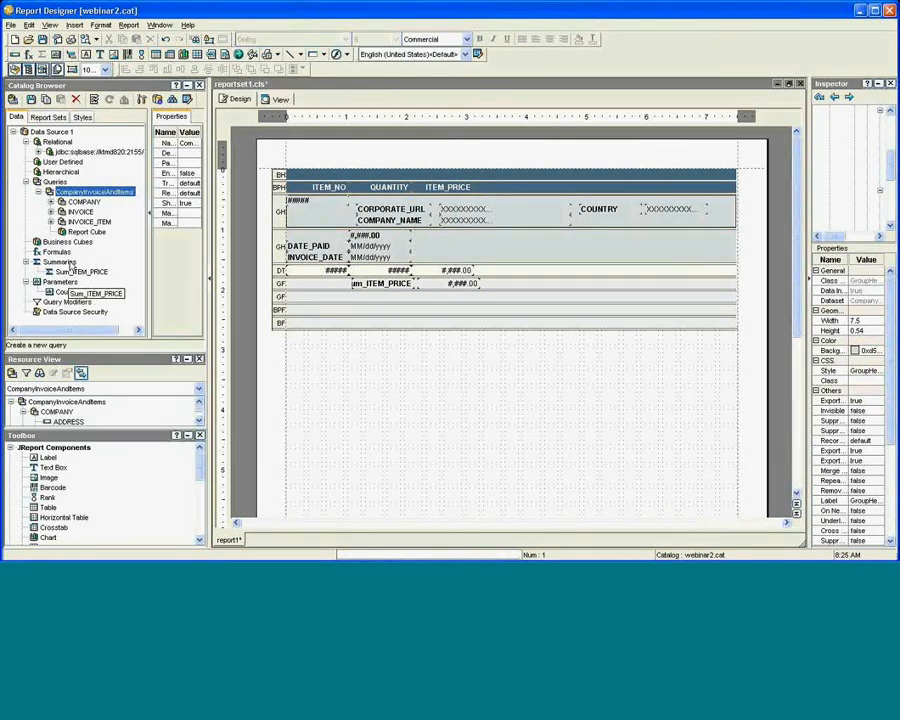
Add a formula named itemTotal and enlarge its empty Formula Editor window.
click(58, 252)
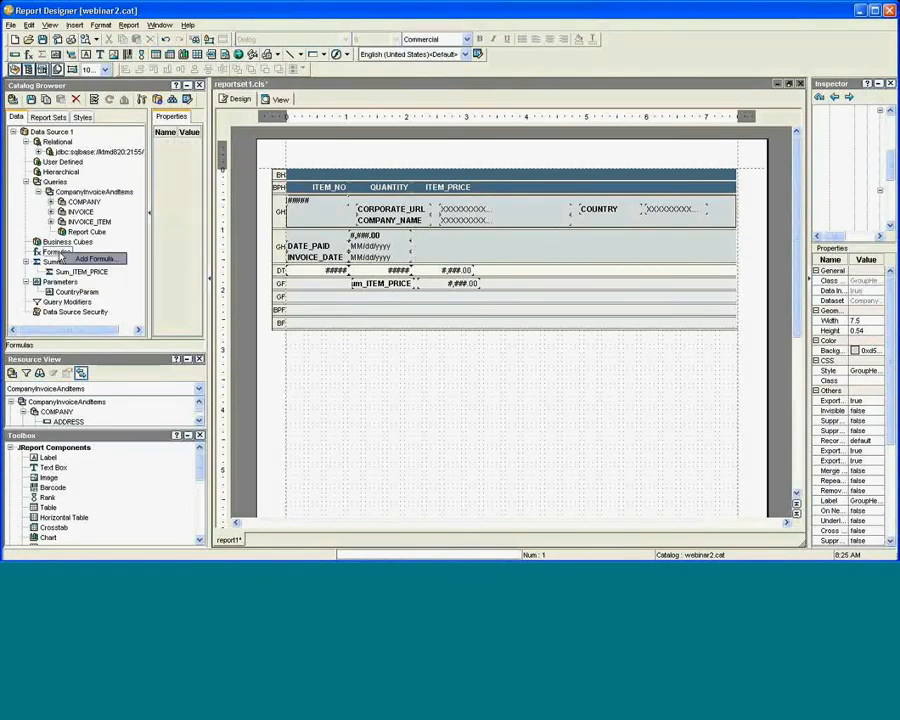
click(92, 259)
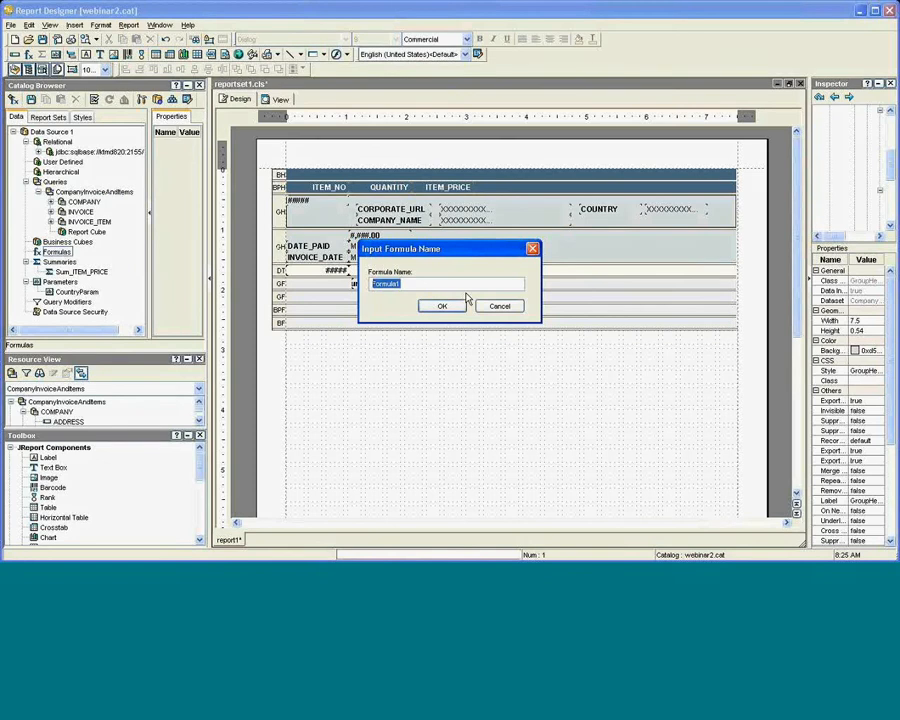
text(itemTotal)
click(443, 306)
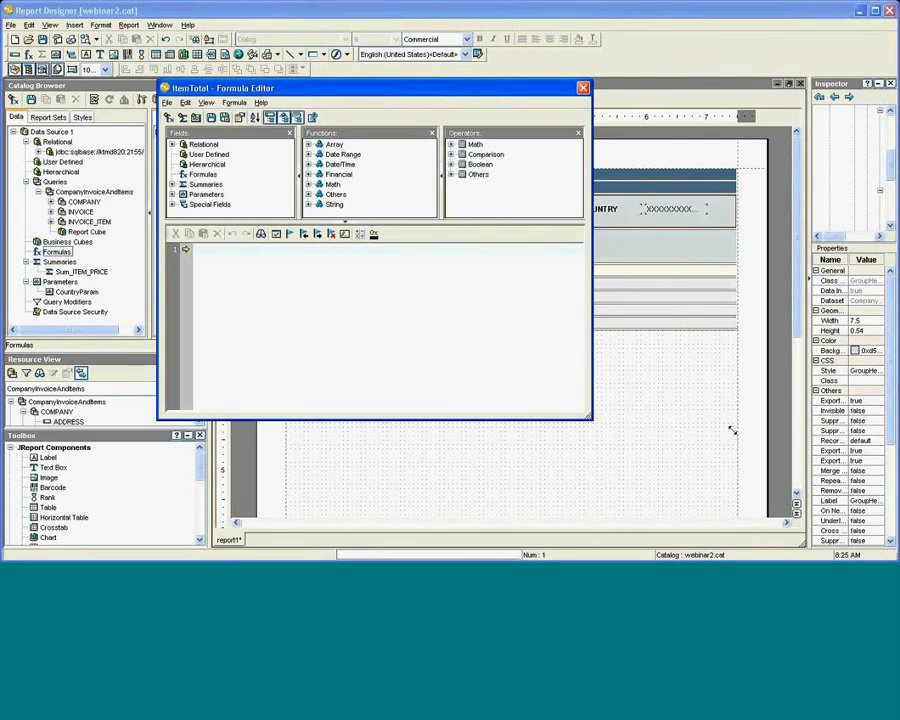
drag(731, 430, 733, 430)
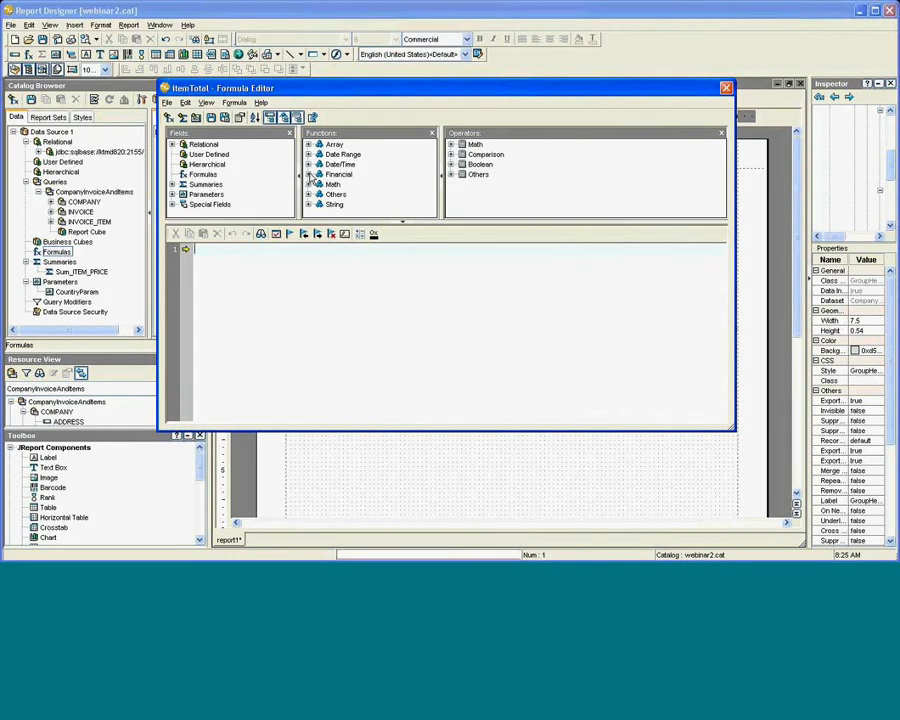
click(308, 174)
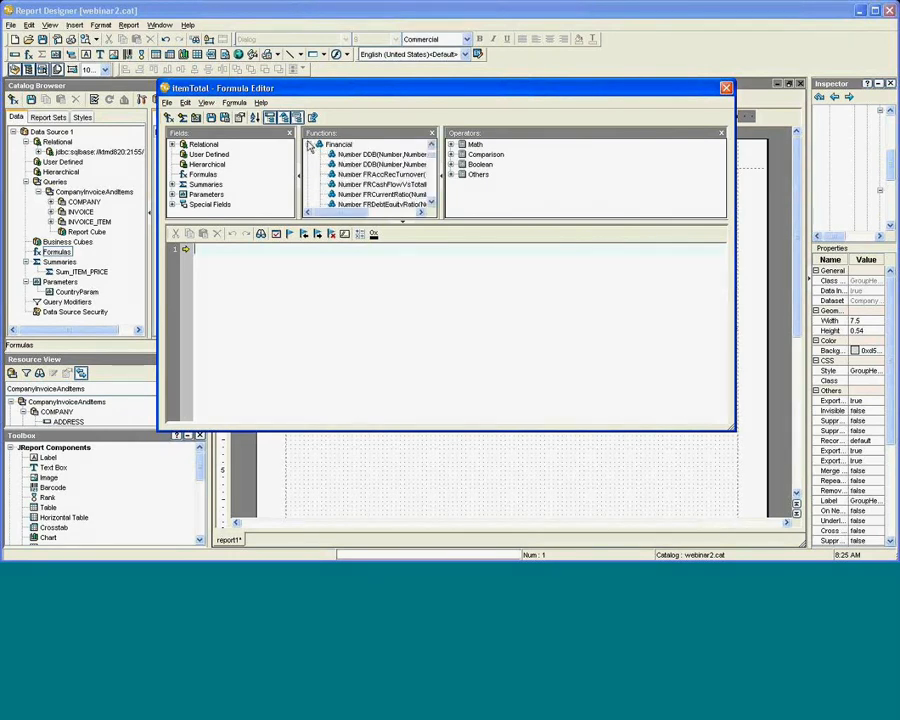
click(309, 145)
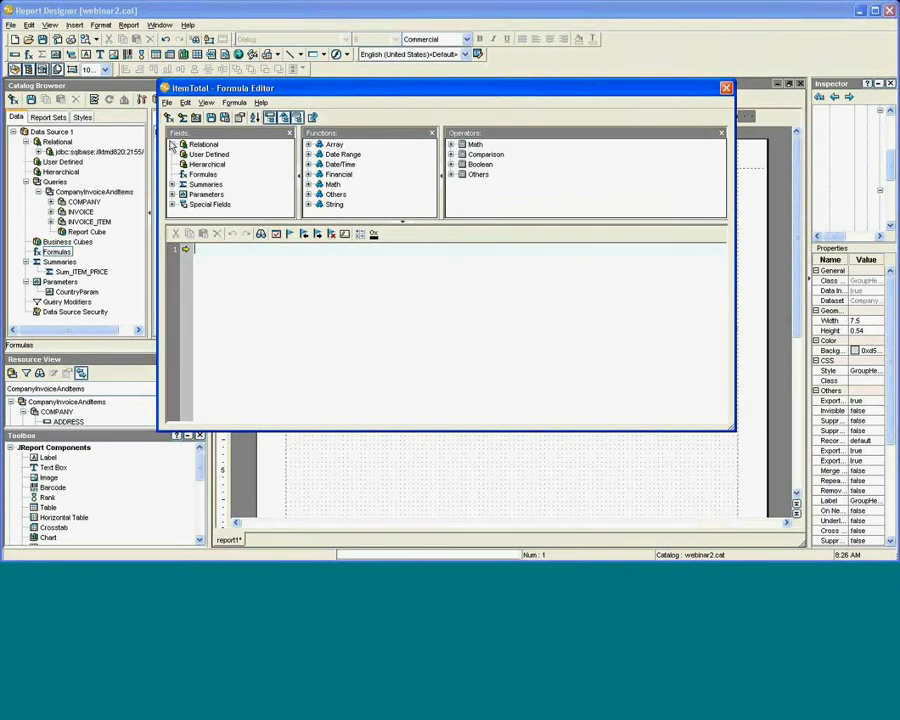
Expand Relational > jdbc connection > Tables in the Formula Editor's Fields tree.
click(172, 145)
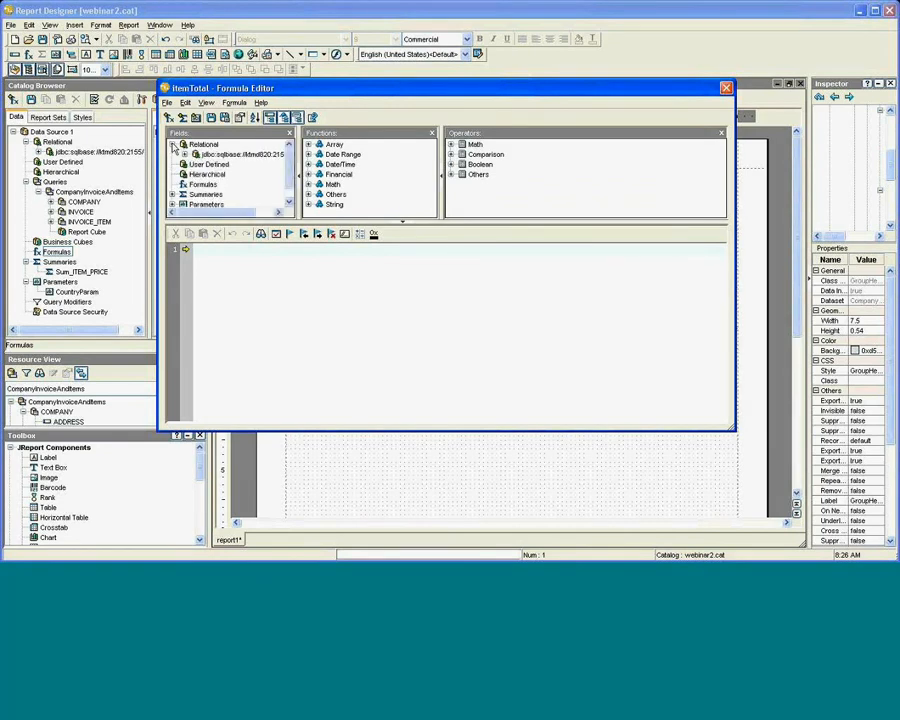
click(184, 154)
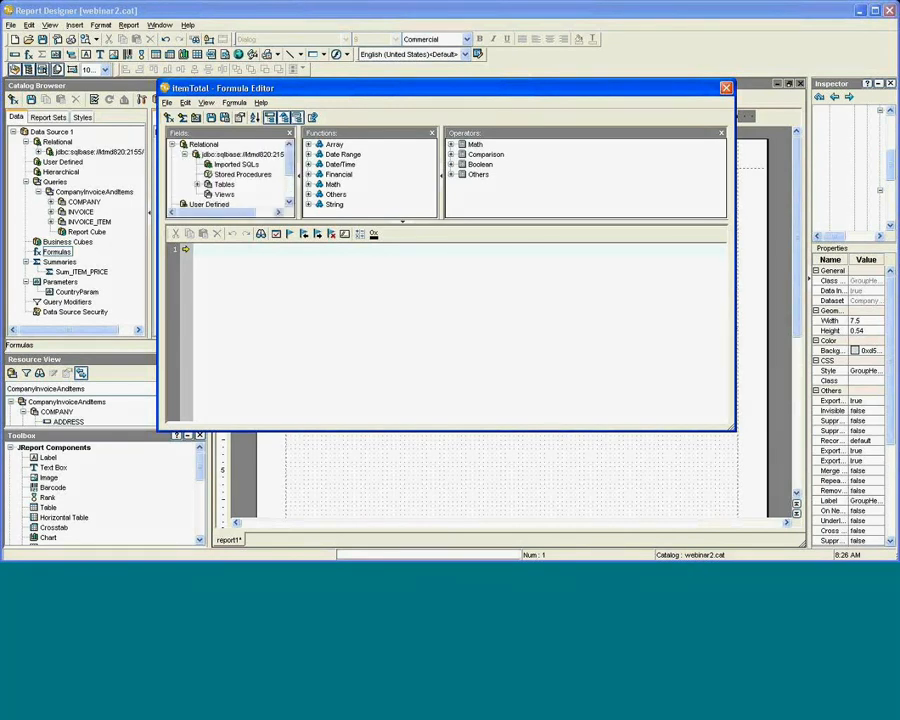
click(198, 185)
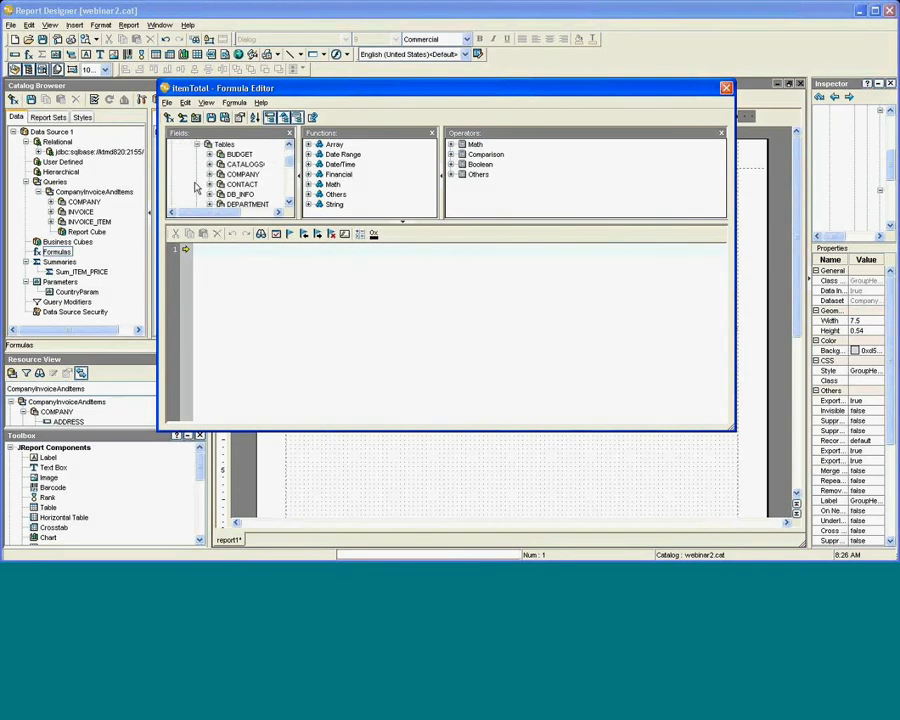
scroll(205, 188, down, 4)
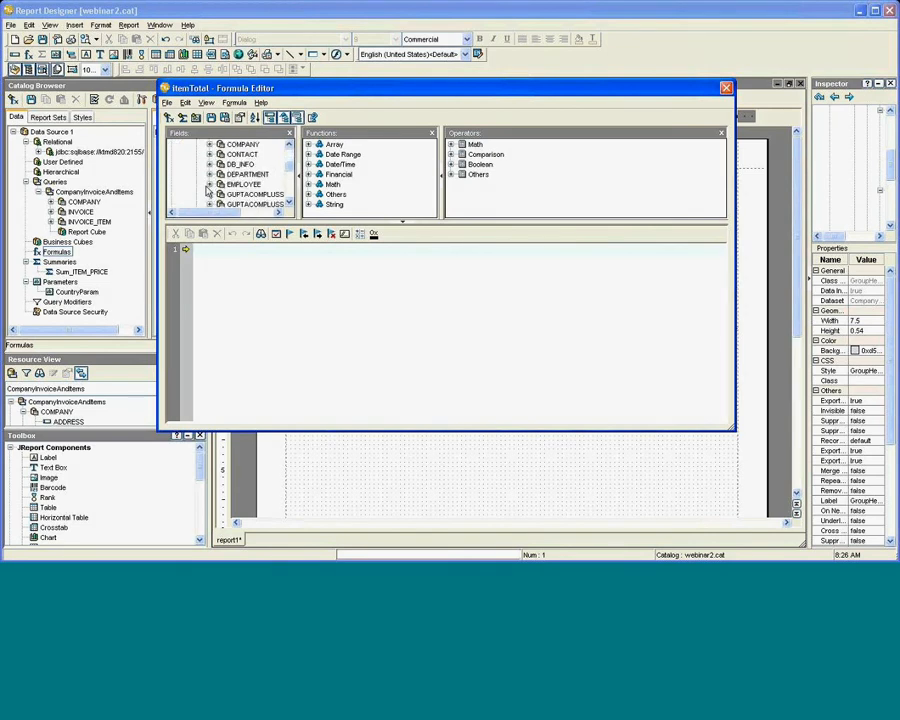
scroll(206, 188, down, 4)
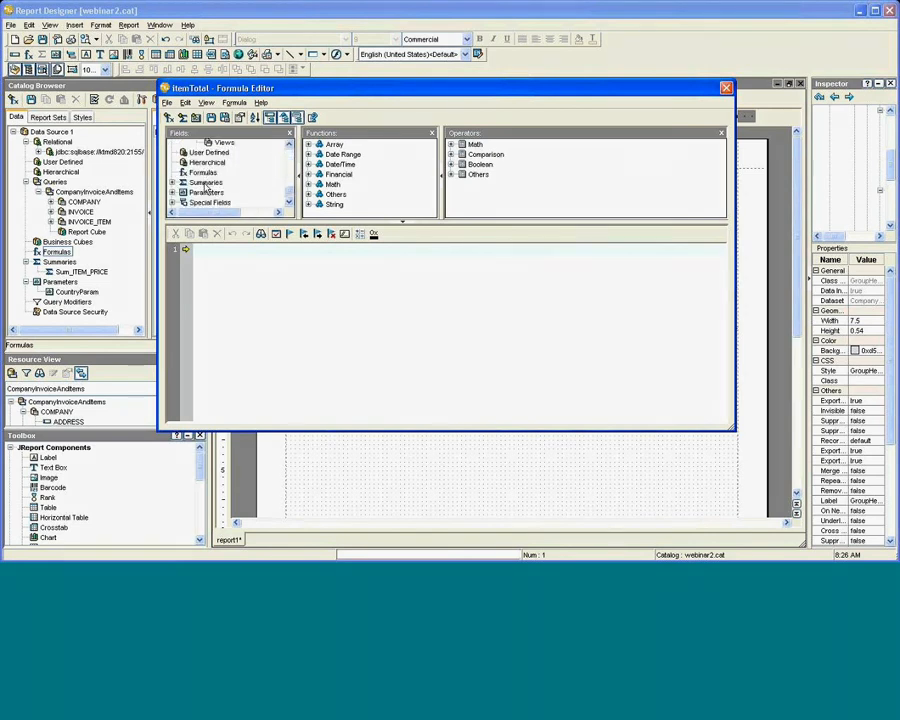
scroll(205, 188, up, 1)
scroll(207, 189, up, 1)
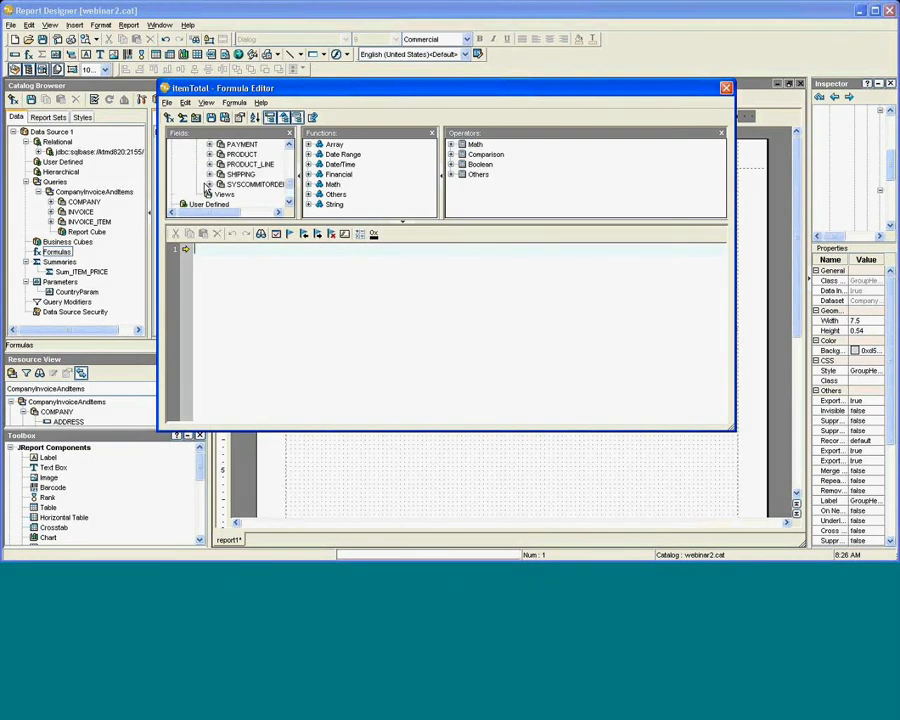
scroll(206, 188, up, 3)
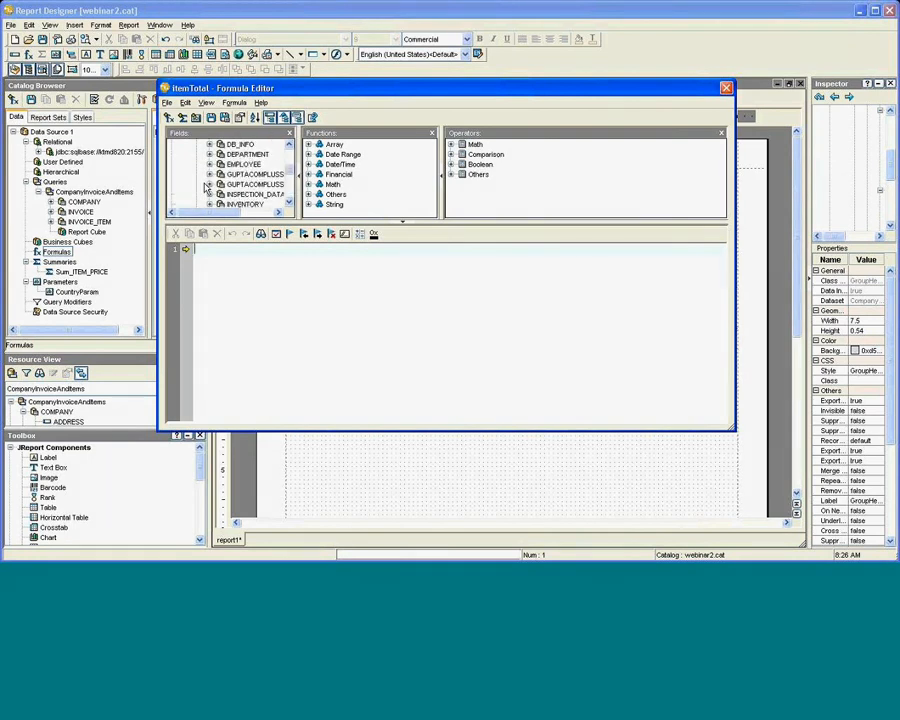
scroll(206, 187, up, 3)
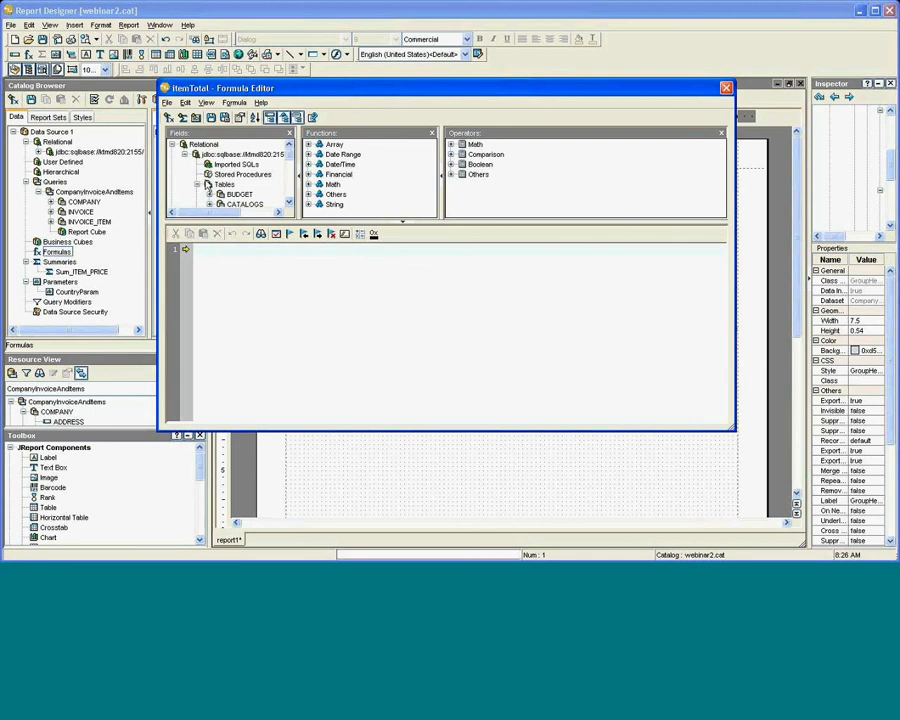
scroll(206, 187, down, 3)
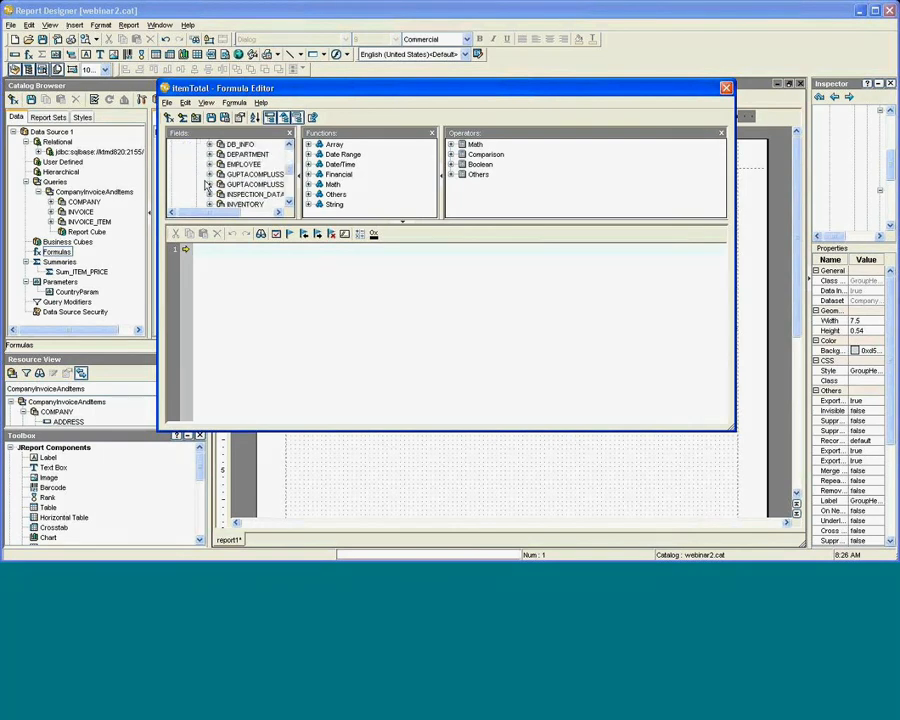
scroll(206, 186, down, 2)
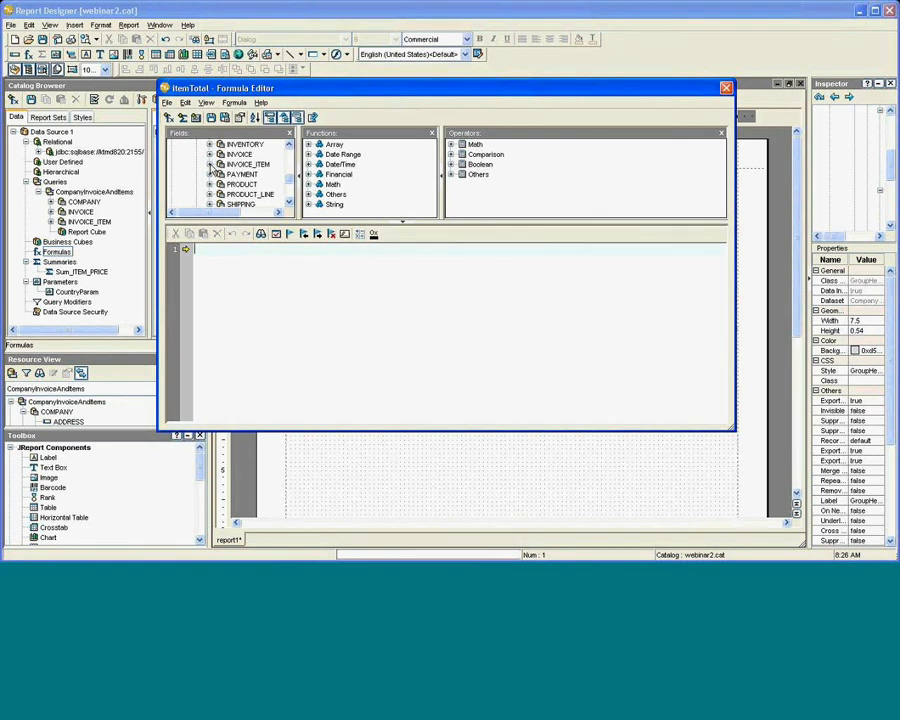
Expand the INVOICE_ITEM table and select its QUANTITY field.
click(210, 165)
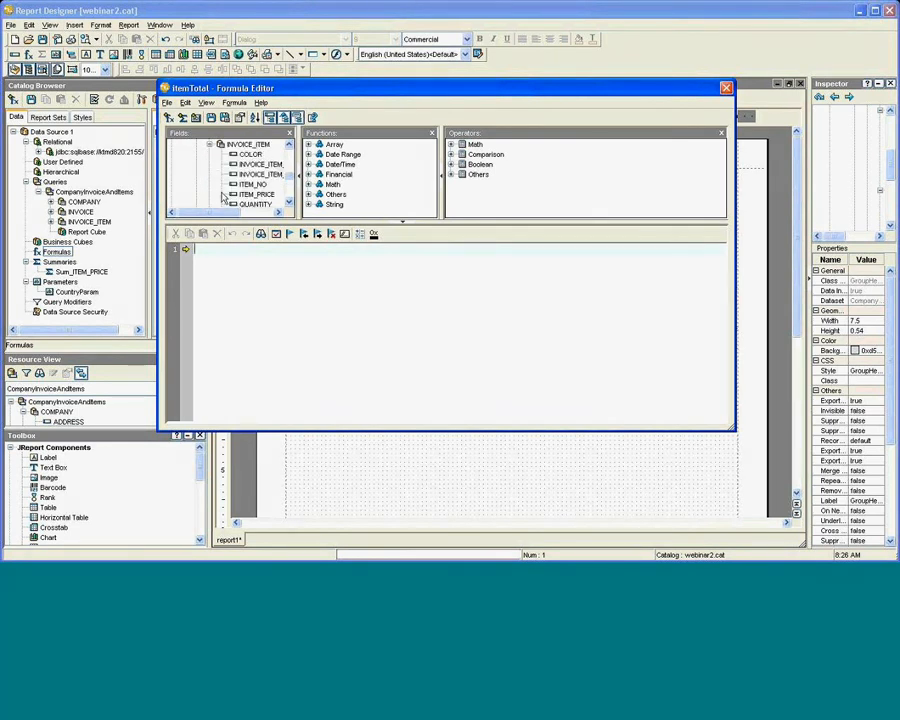
drag(224, 214, 244, 214)
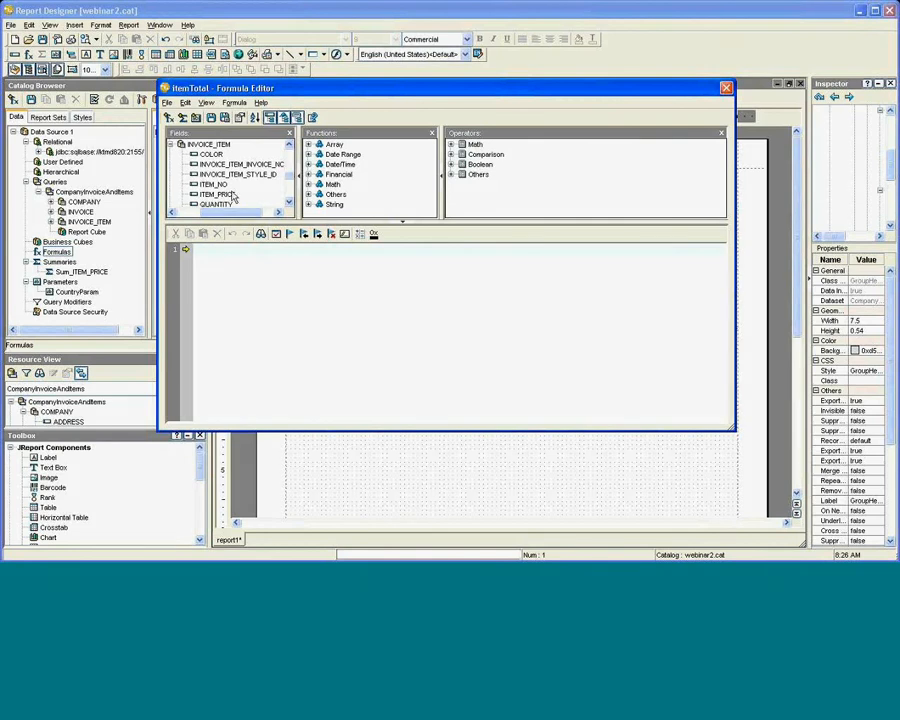
click(226, 205)
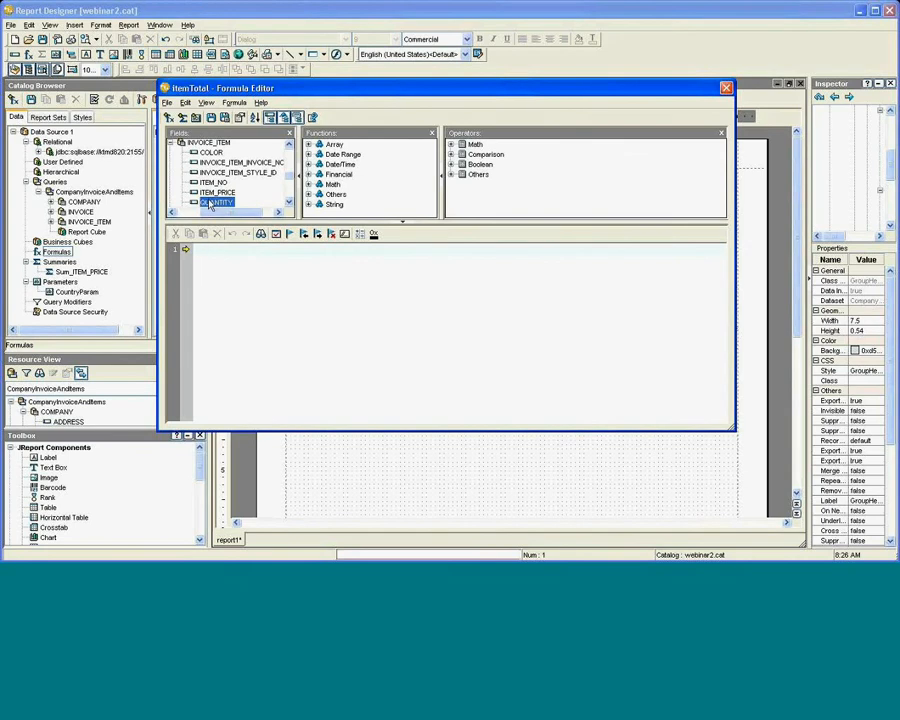
double_click(208, 204)
text(*)
scroll(232, 193, down, 1)
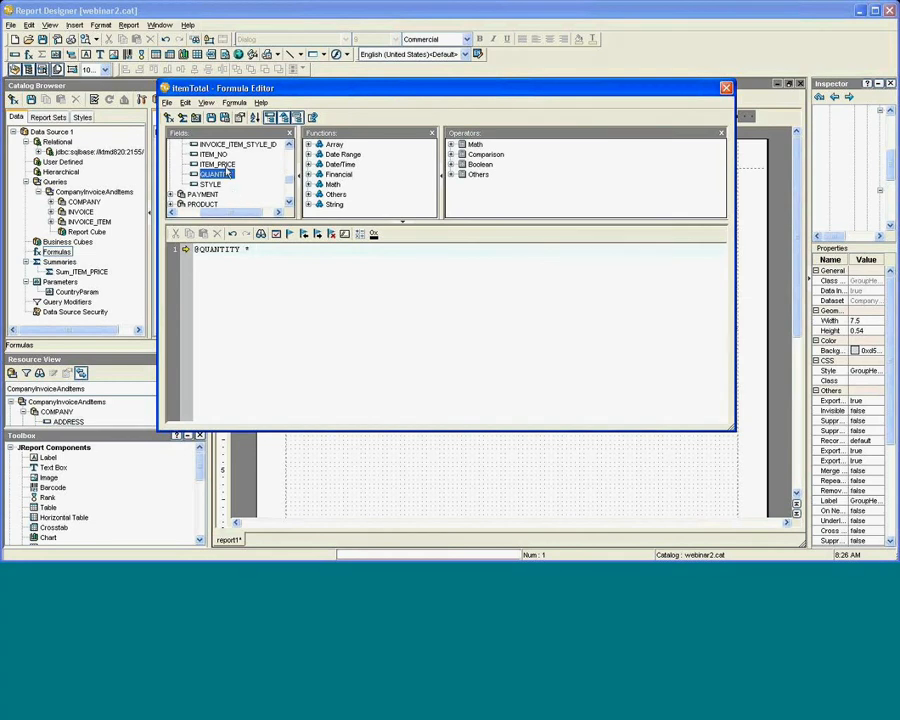
click(226, 166)
double_click(226, 166)
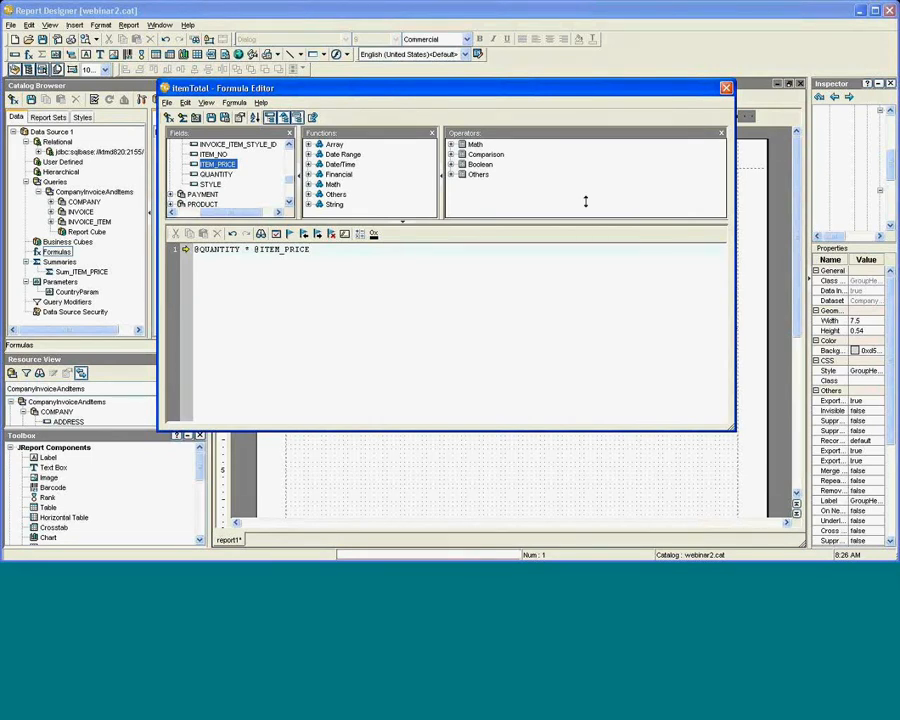
Close the Formula Editor and save the itemTotal formula.
click(727, 89)
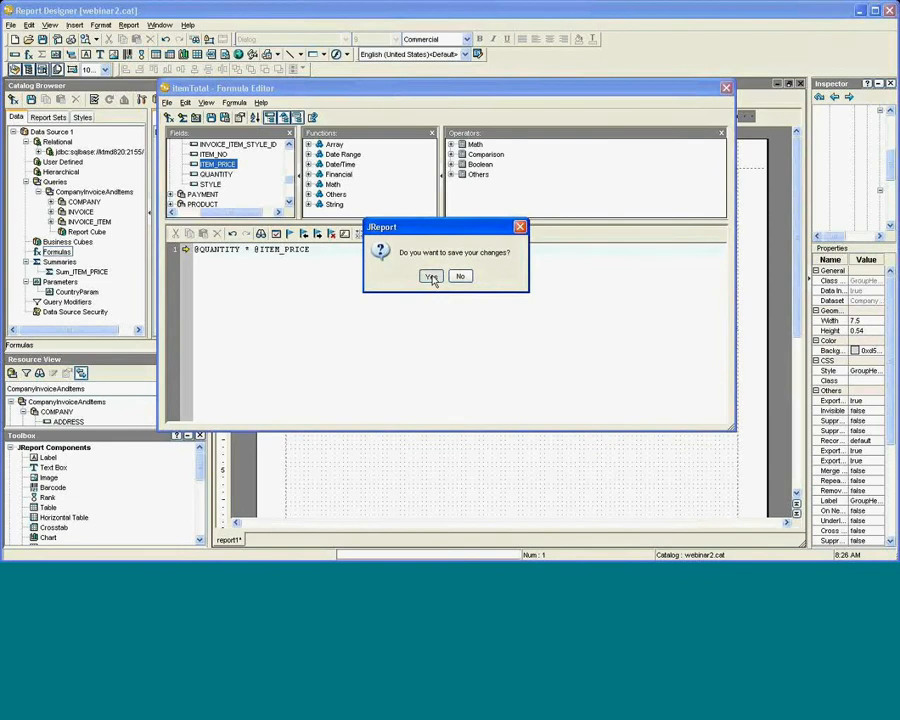
click(431, 277)
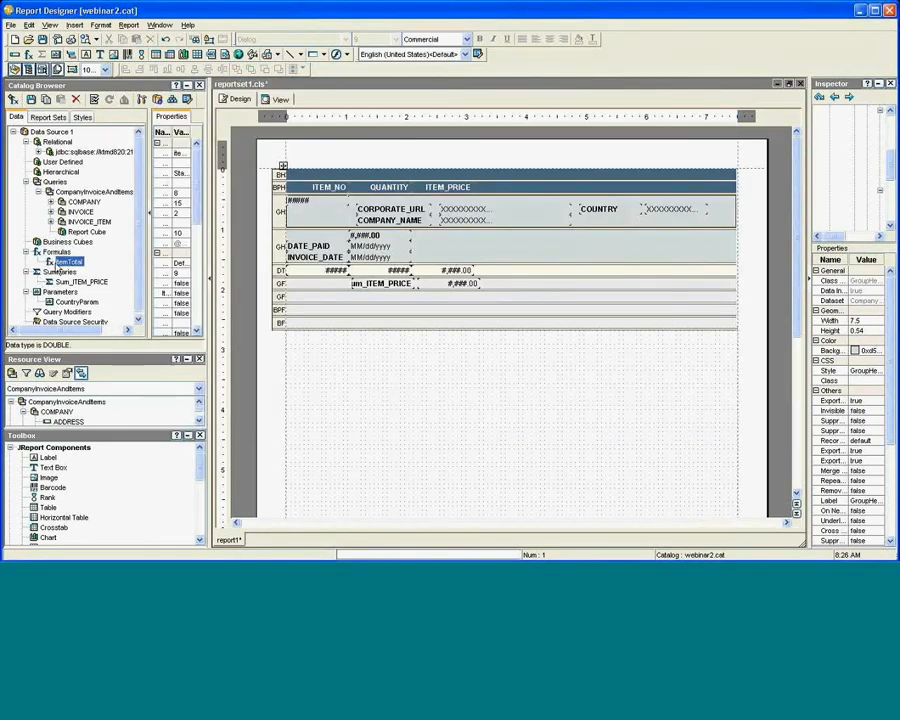
drag(62, 263, 72, 272)
Insert the itemTotal formula field into the report's detail row.
click(30, 57)
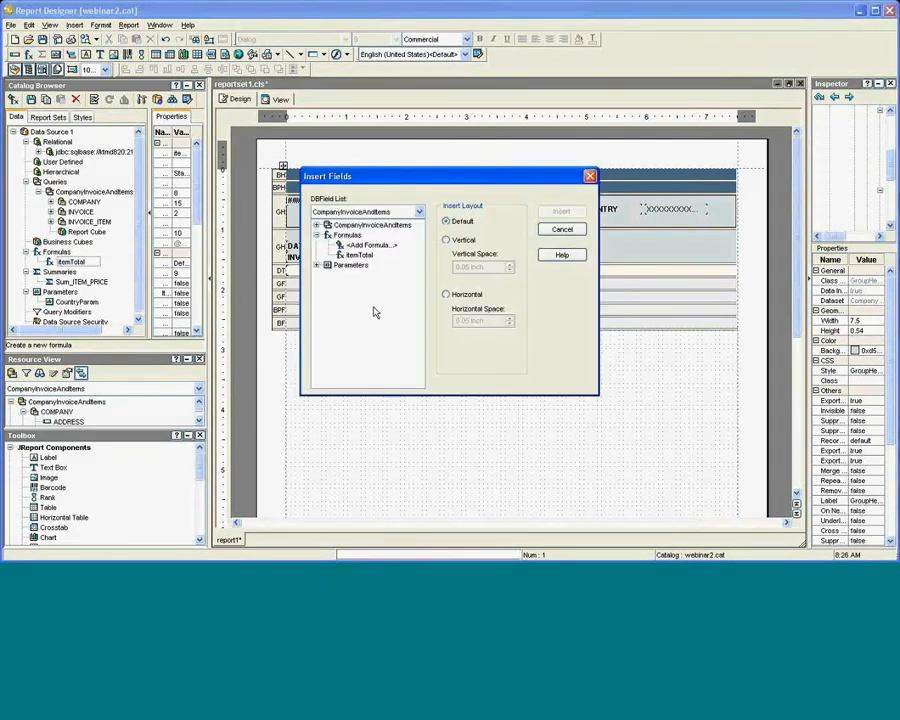
click(362, 256)
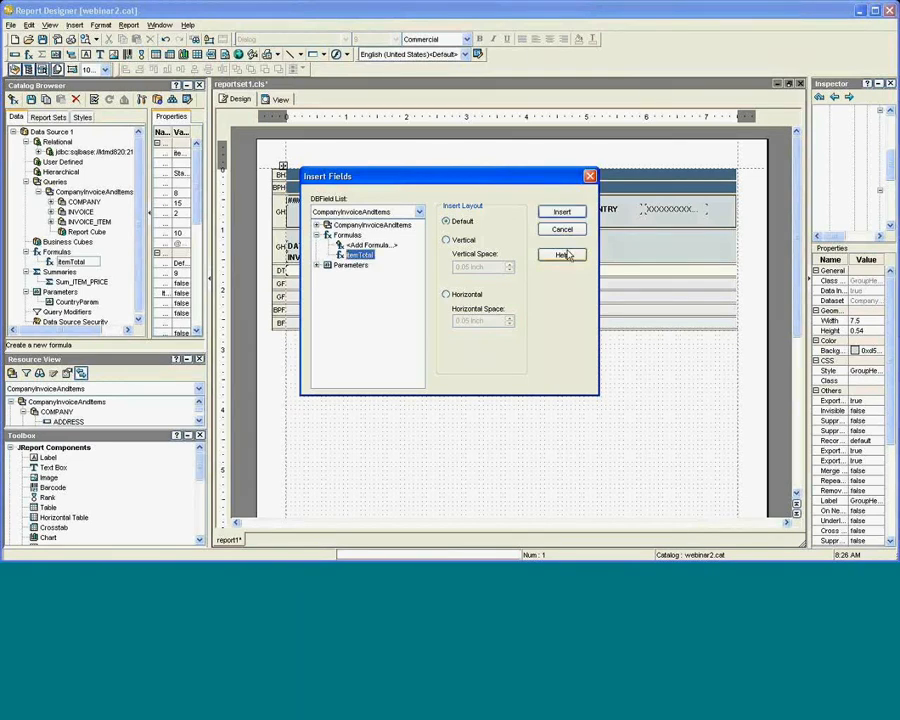
click(563, 214)
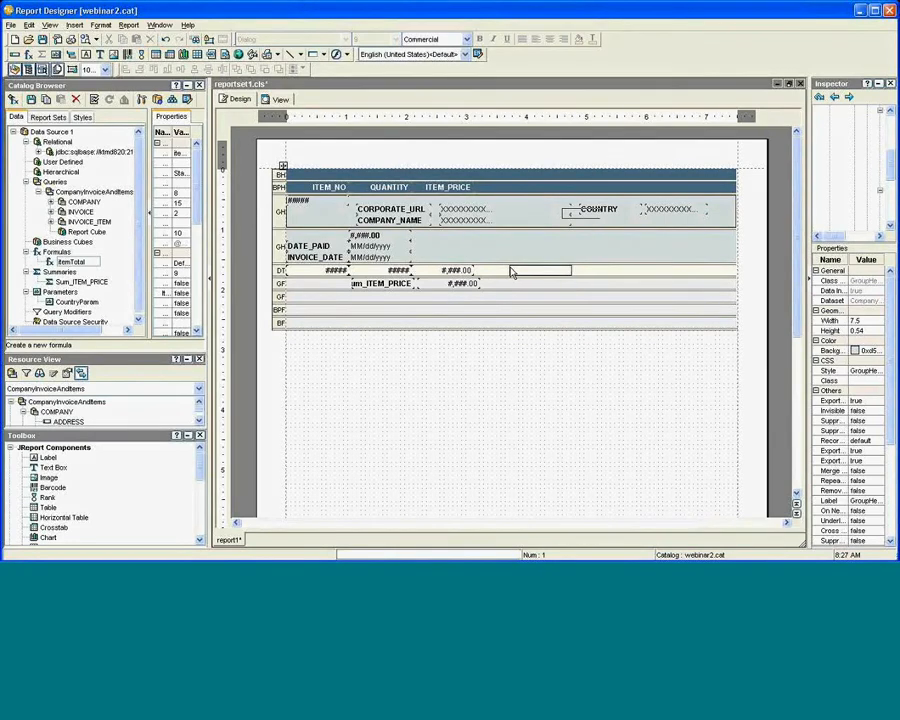
click(508, 272)
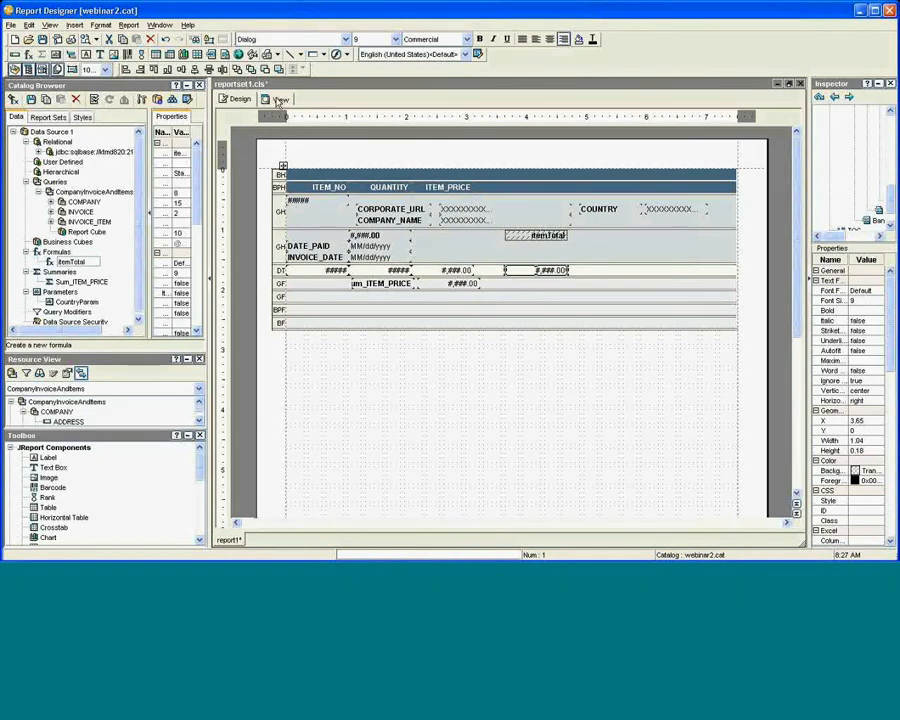
click(281, 100)
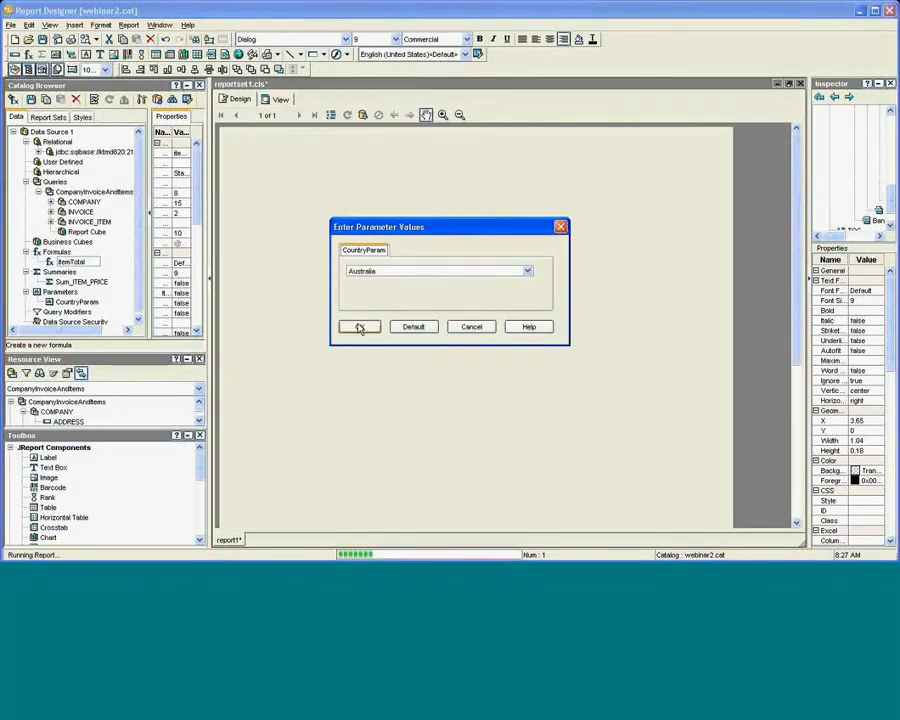
click(359, 327)
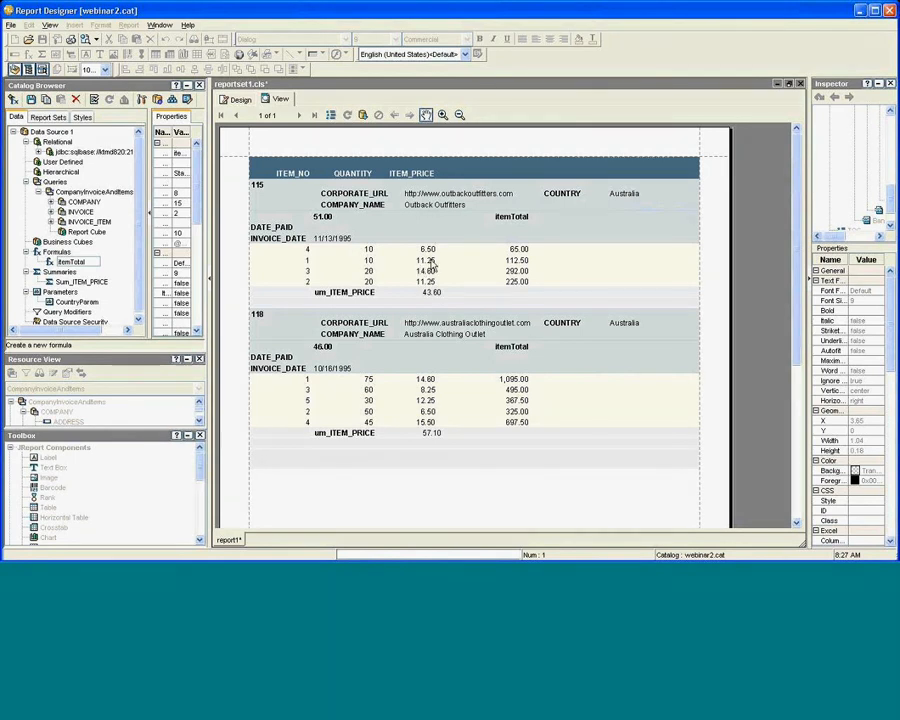
click(238, 102)
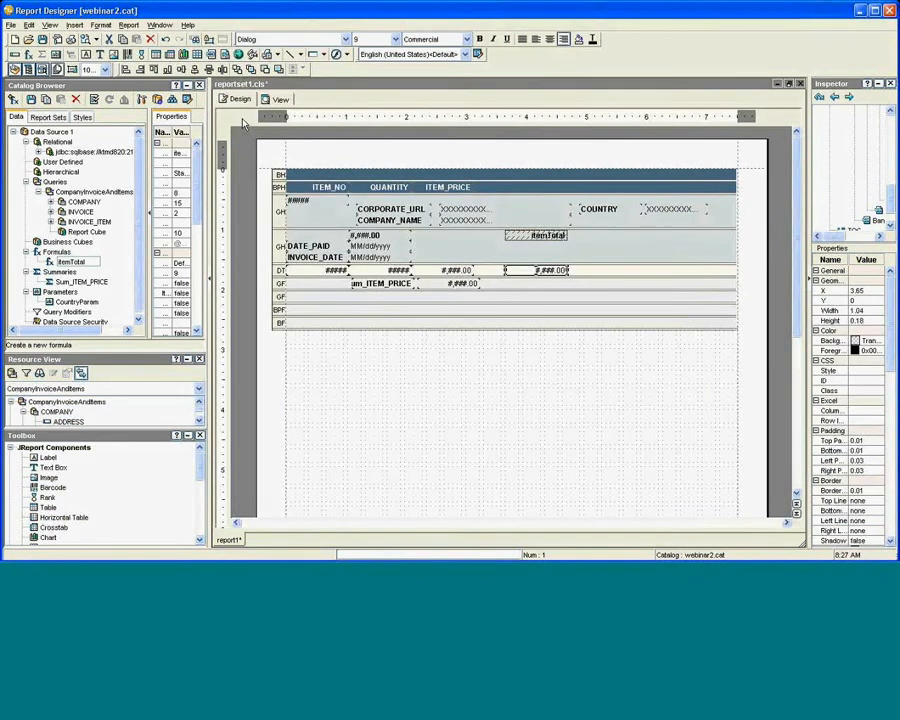
Add a Sum summary of ITEMTOTAL grouped by INVOICE_NO from the detail itemTotal field.
right_click(522, 268)
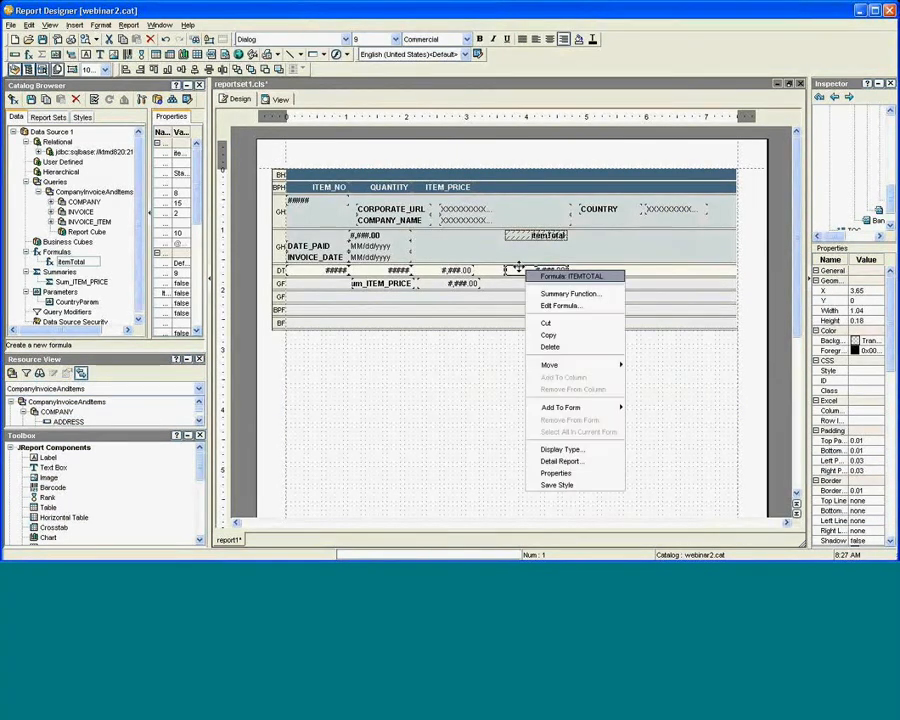
click(484, 255)
click(484, 253)
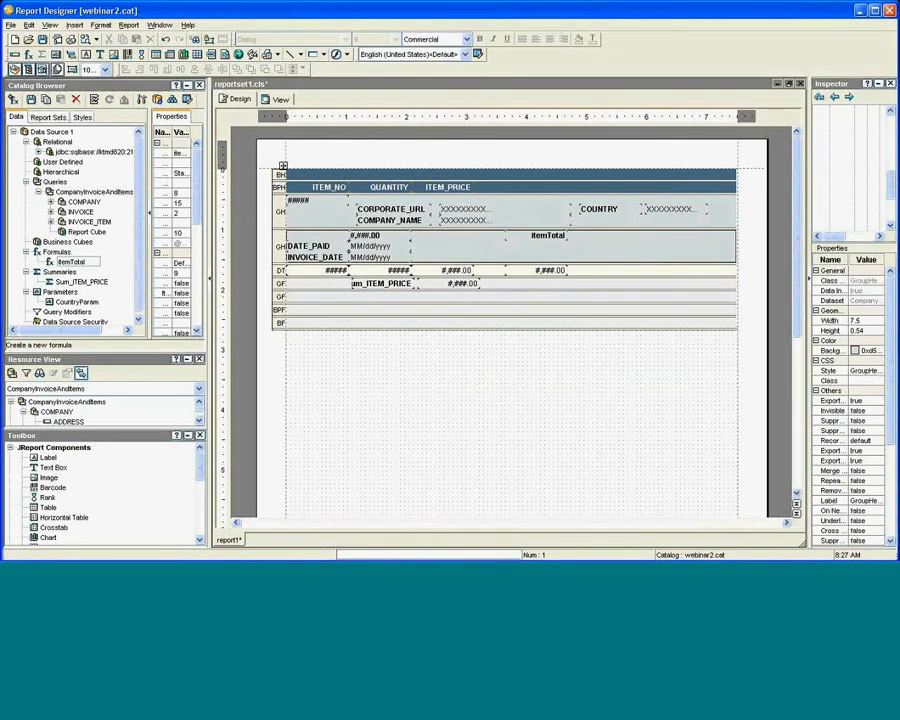
right_click(511, 271)
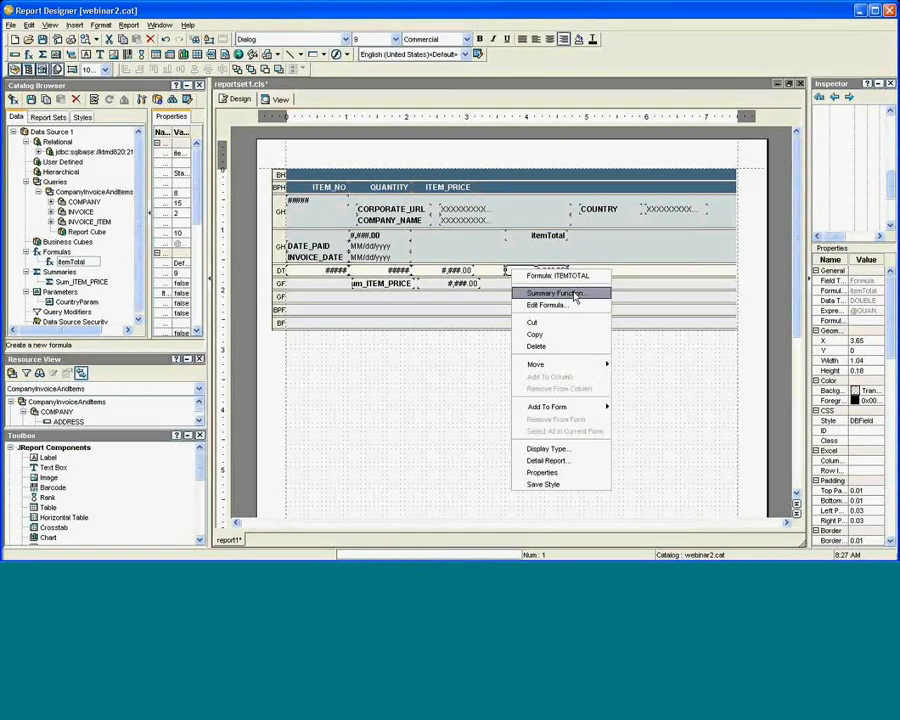
click(574, 296)
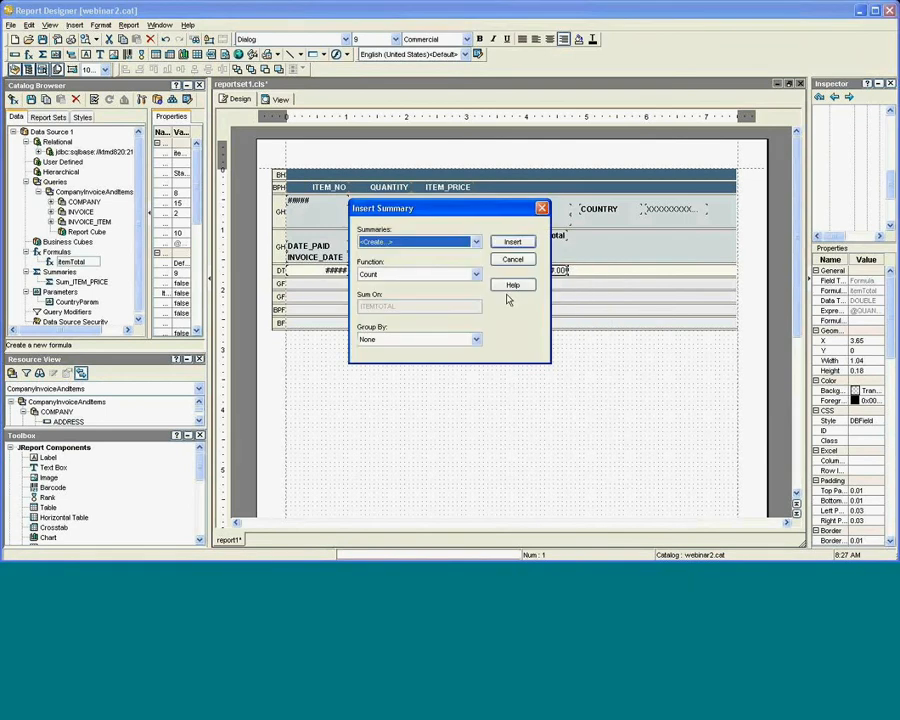
click(451, 278)
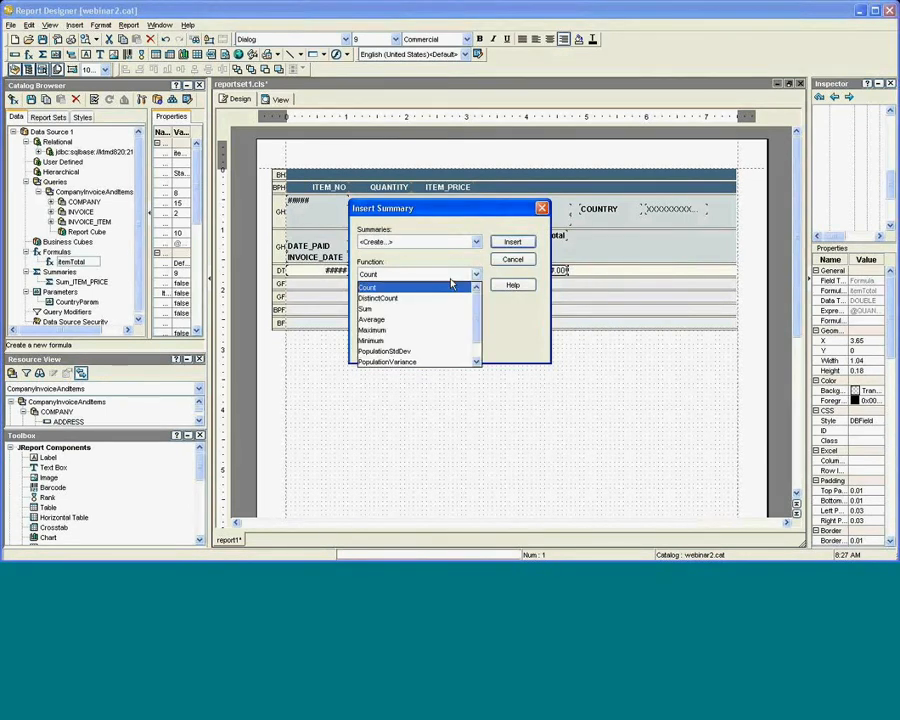
click(443, 311)
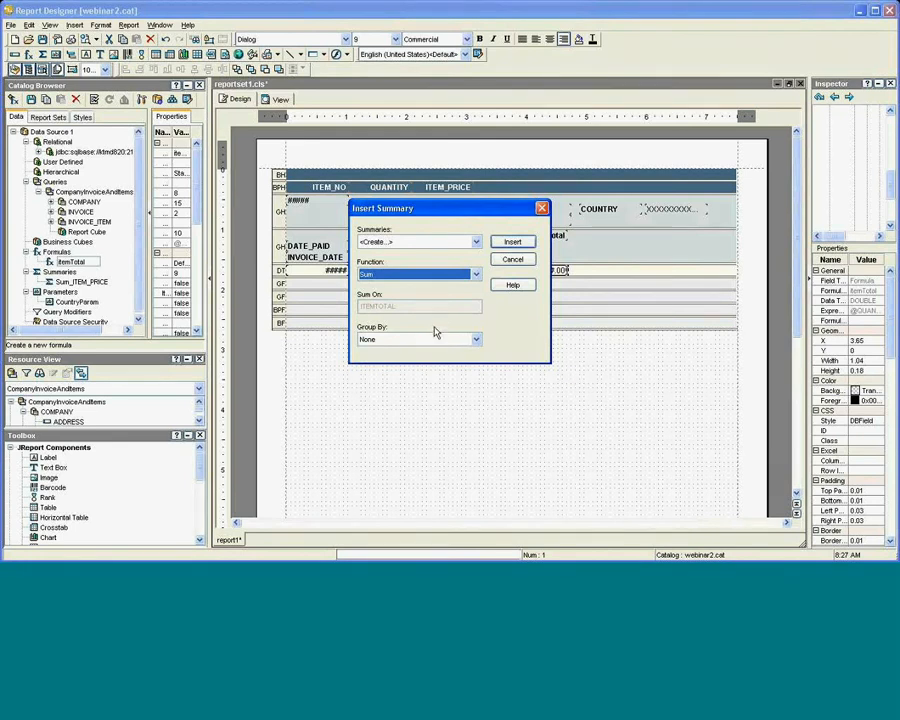
click(443, 341)
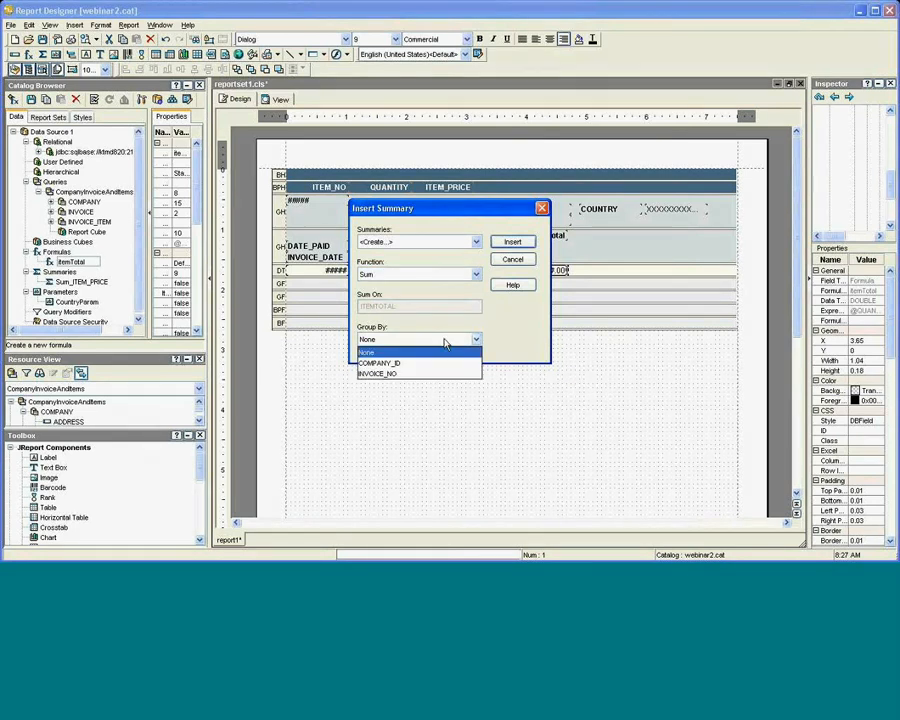
click(435, 376)
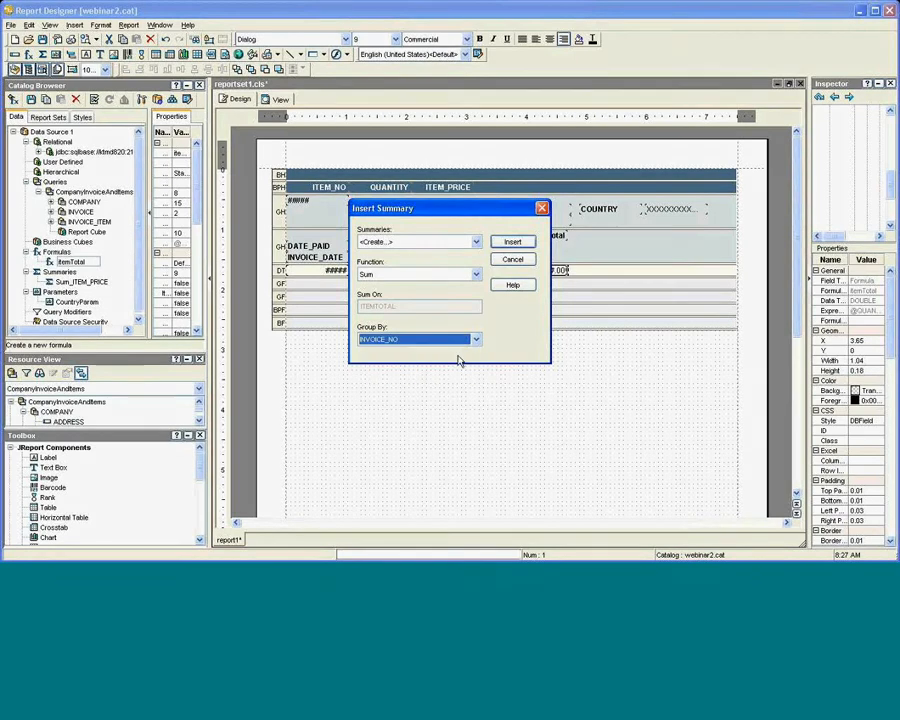
click(515, 246)
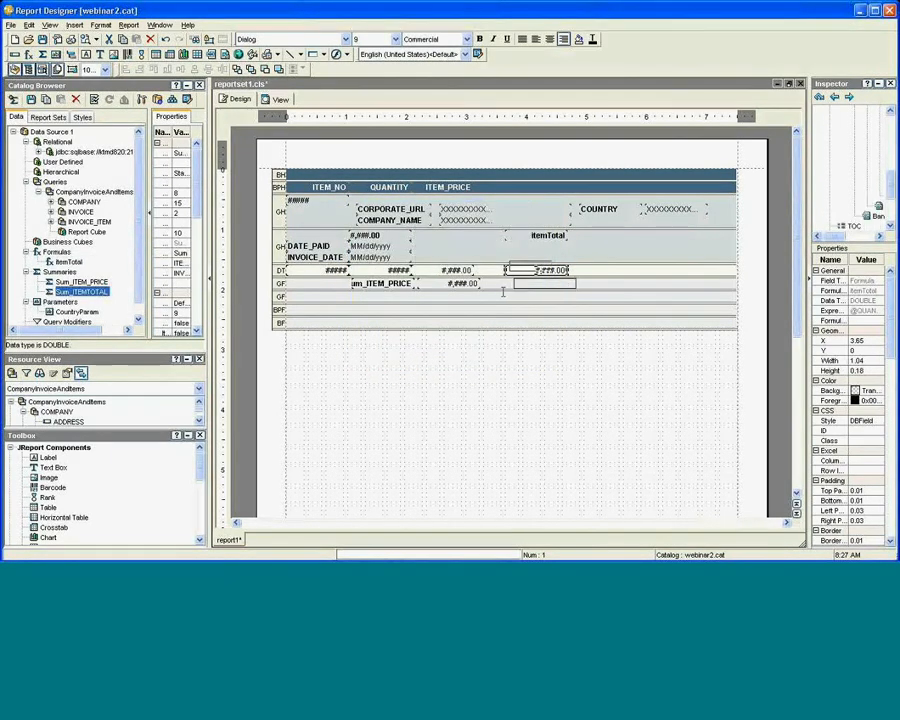
Place Sum_ITEMTOTAL in the invoice group footer and preview it with country Australia.
click(504, 290)
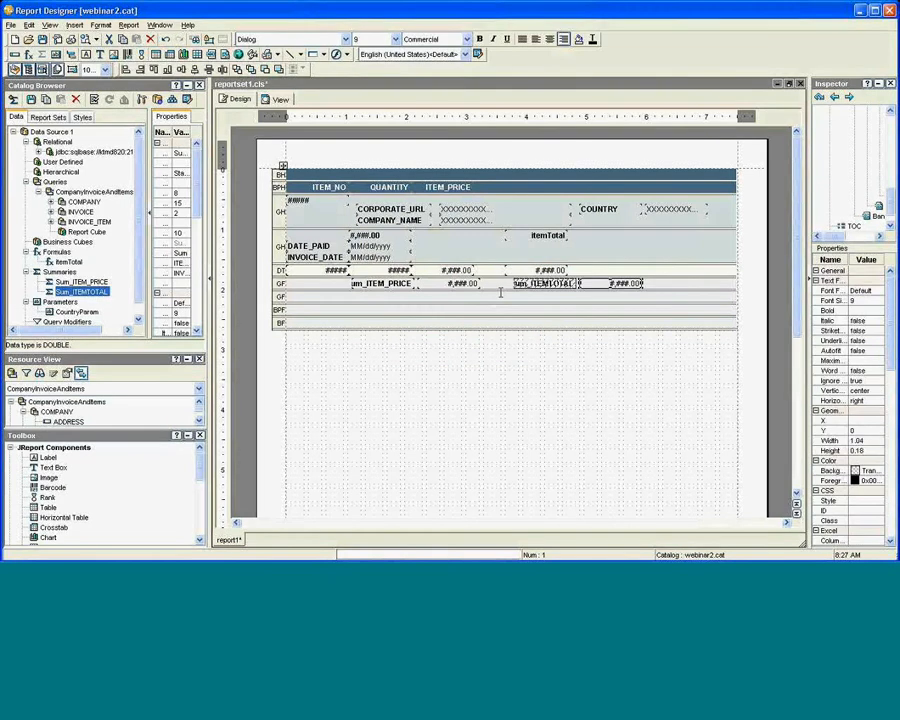
click(669, 283)
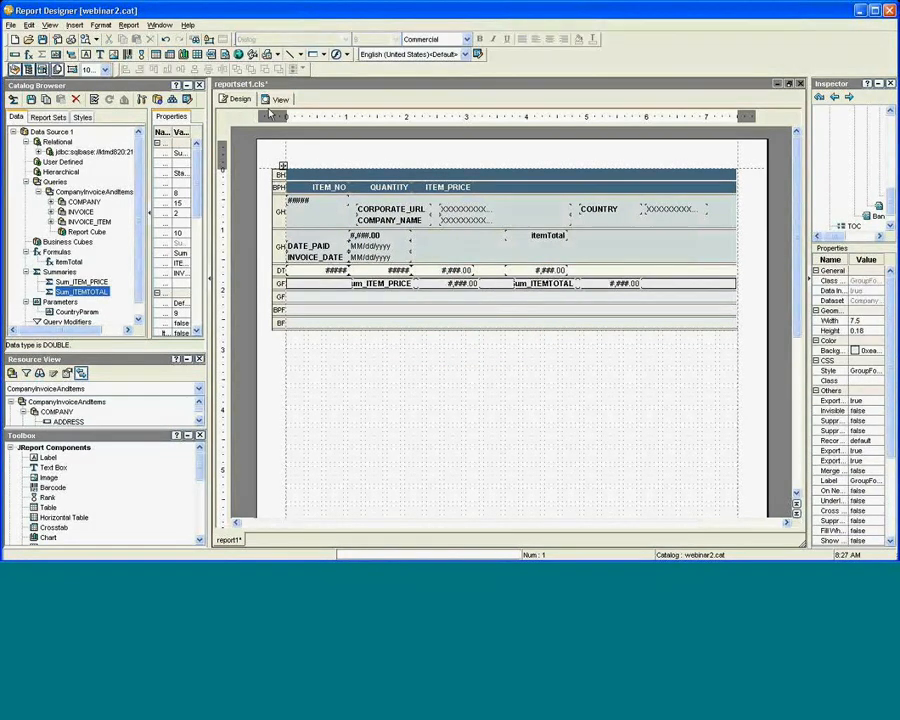
click(268, 102)
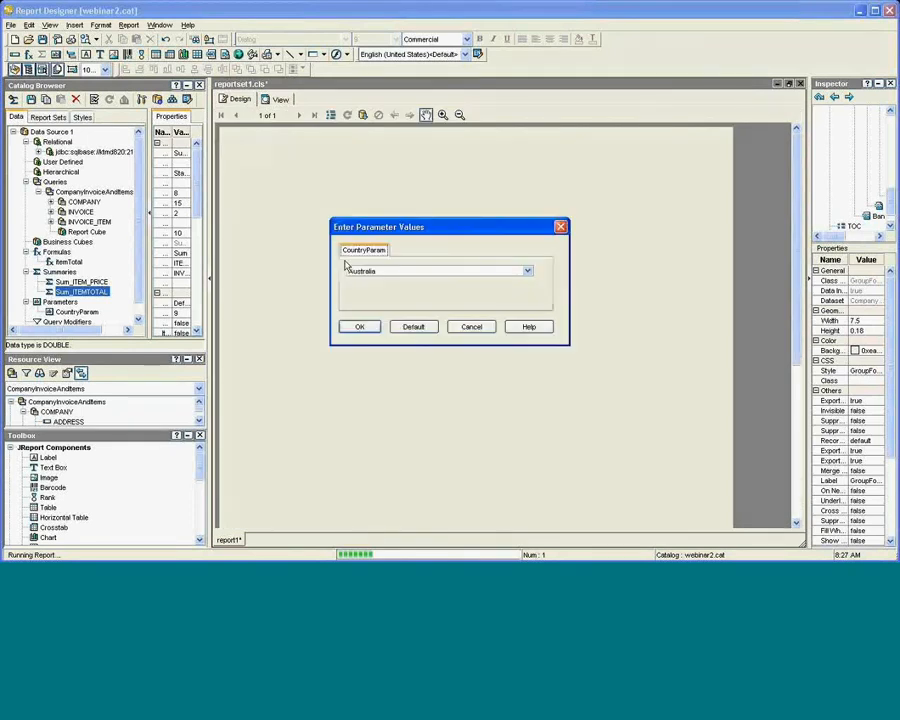
click(360, 327)
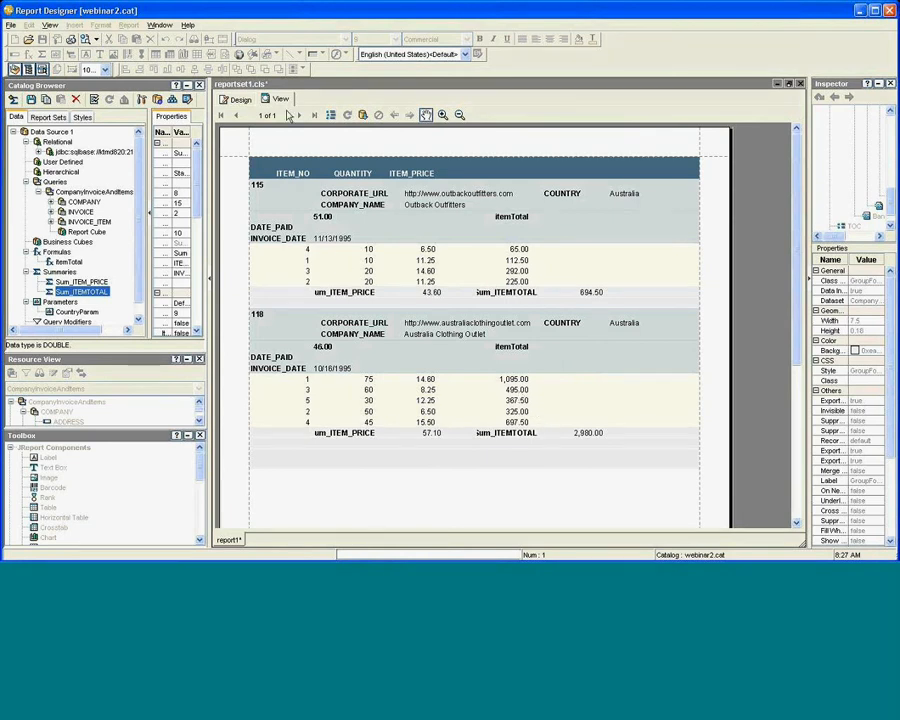
click(240, 101)
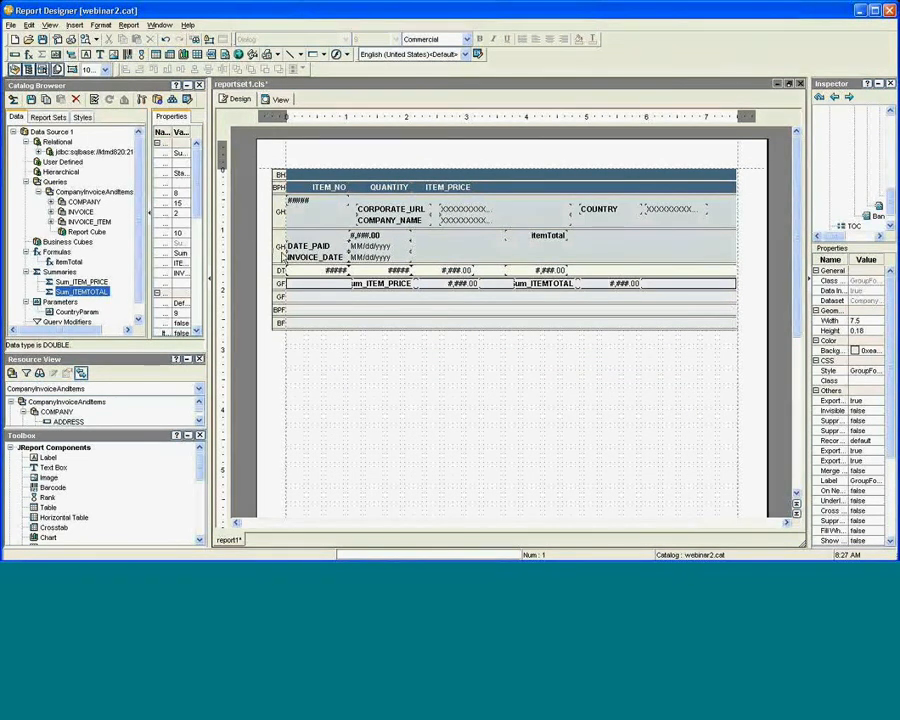
Select the invoice group header band and widen the report object tree.
click(278, 246)
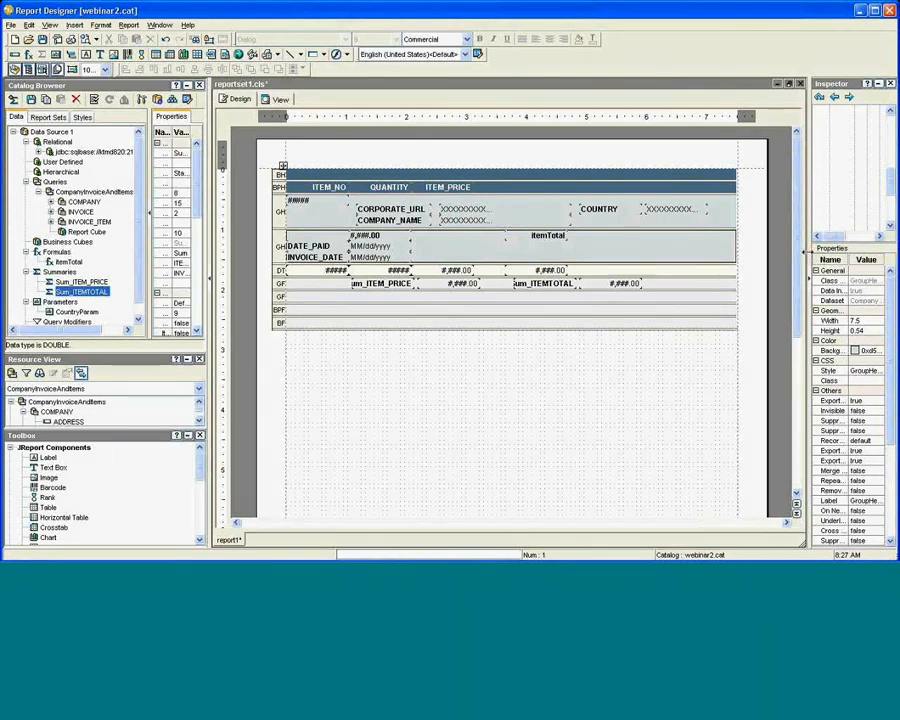
drag(695, 257, 679, 255)
scroll(840, 183, up, 1)
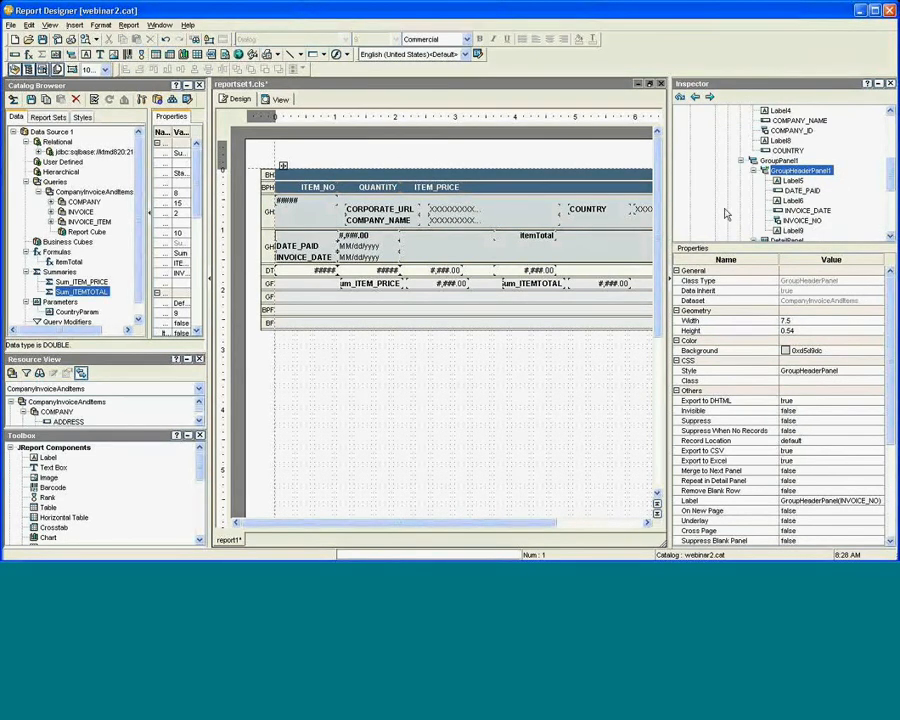
Insert an empty panel after the company group header band.
click(269, 225)
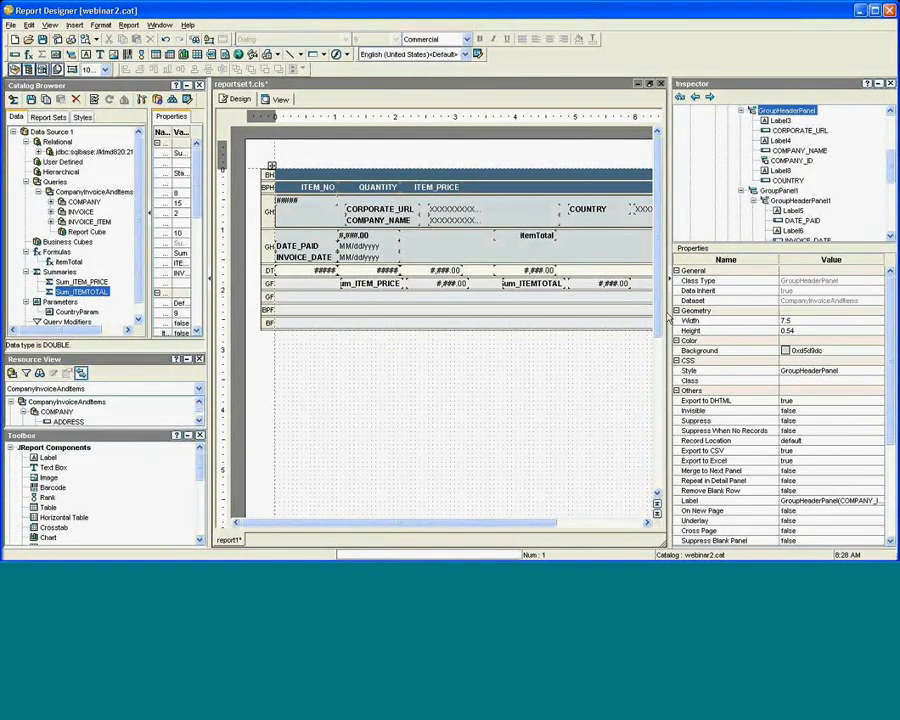
drag(714, 312, 792, 300)
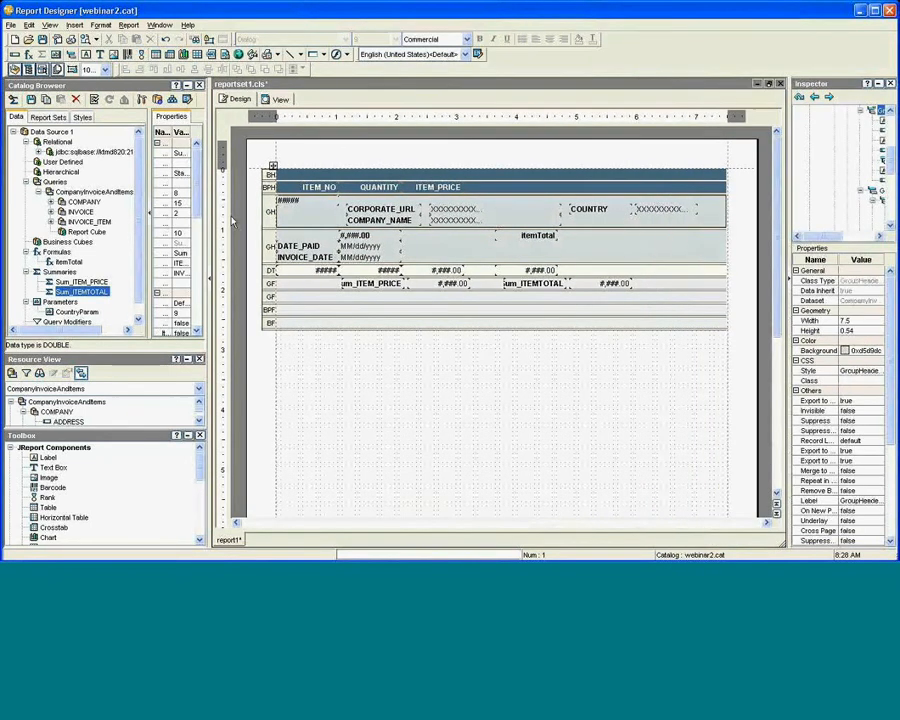
right_click(270, 216)
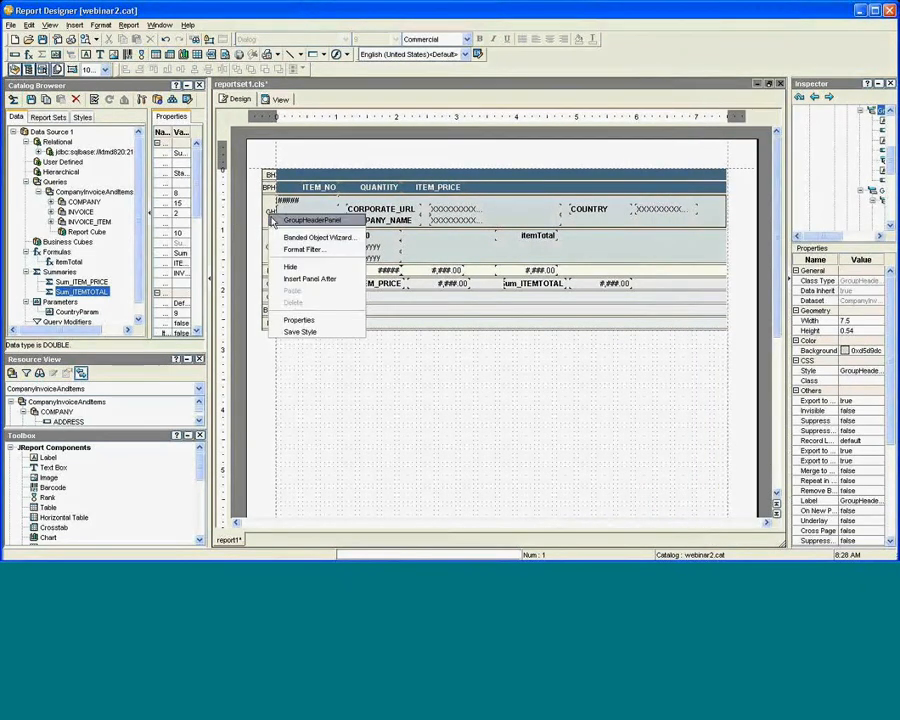
click(297, 280)
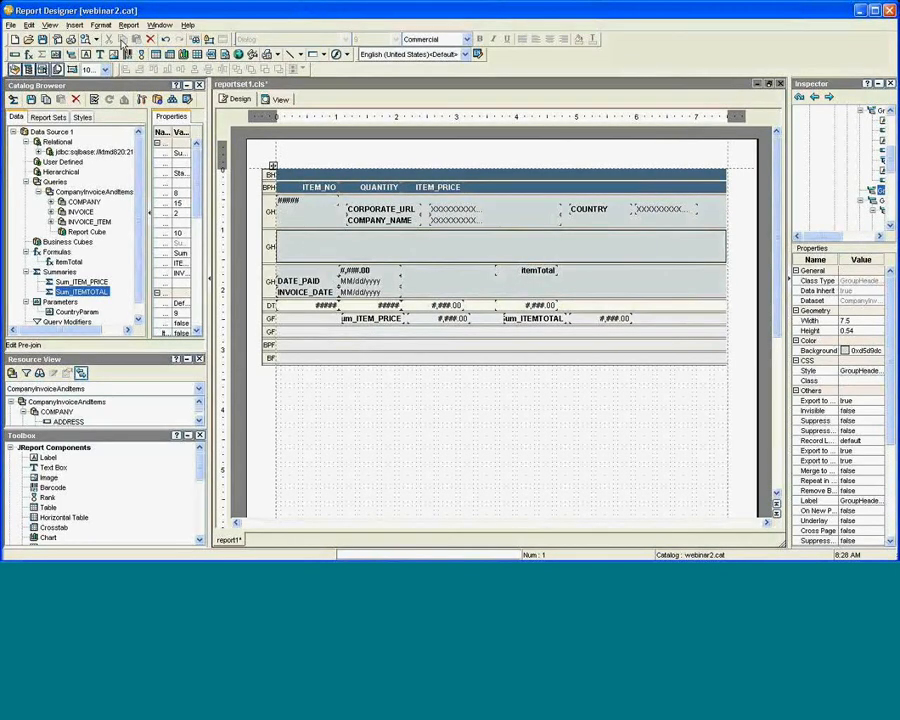
Start a clustered 2-D bar chart on the CompanyInvoiceAndItems query.
click(83, 27)
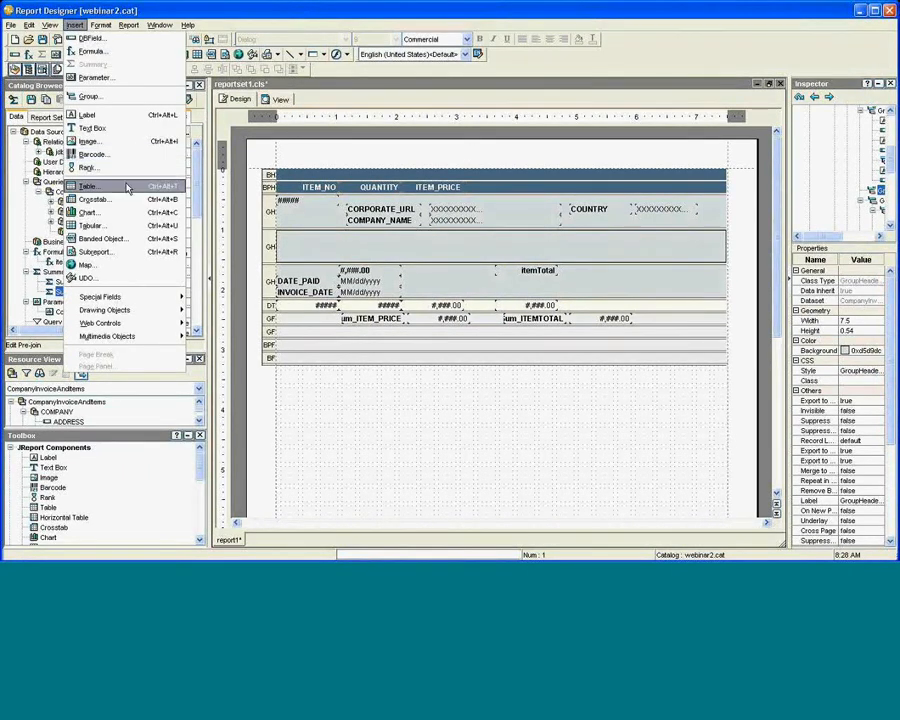
click(332, 242)
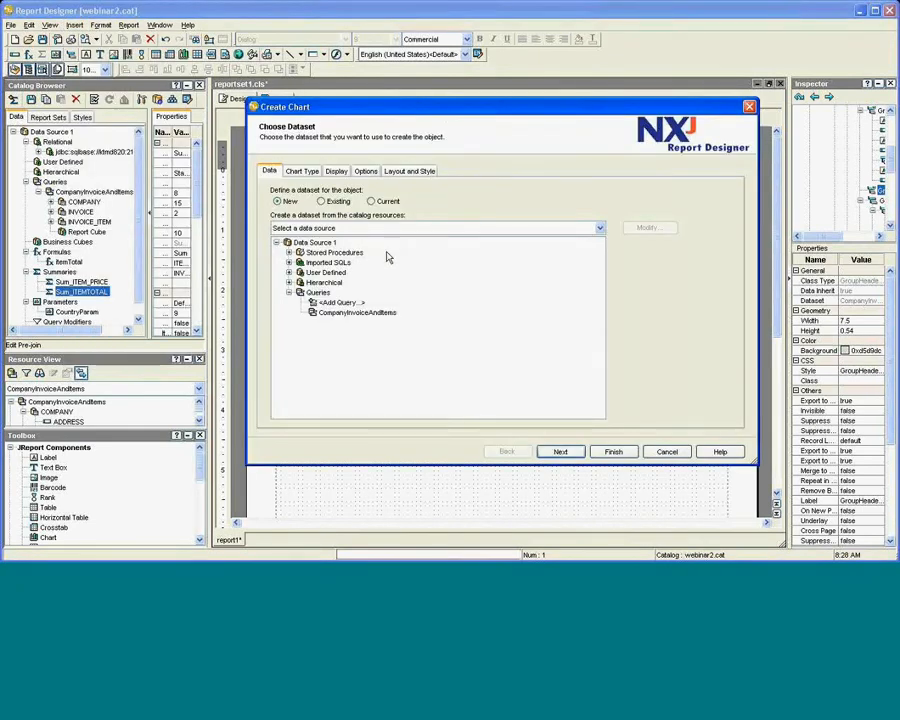
click(352, 313)
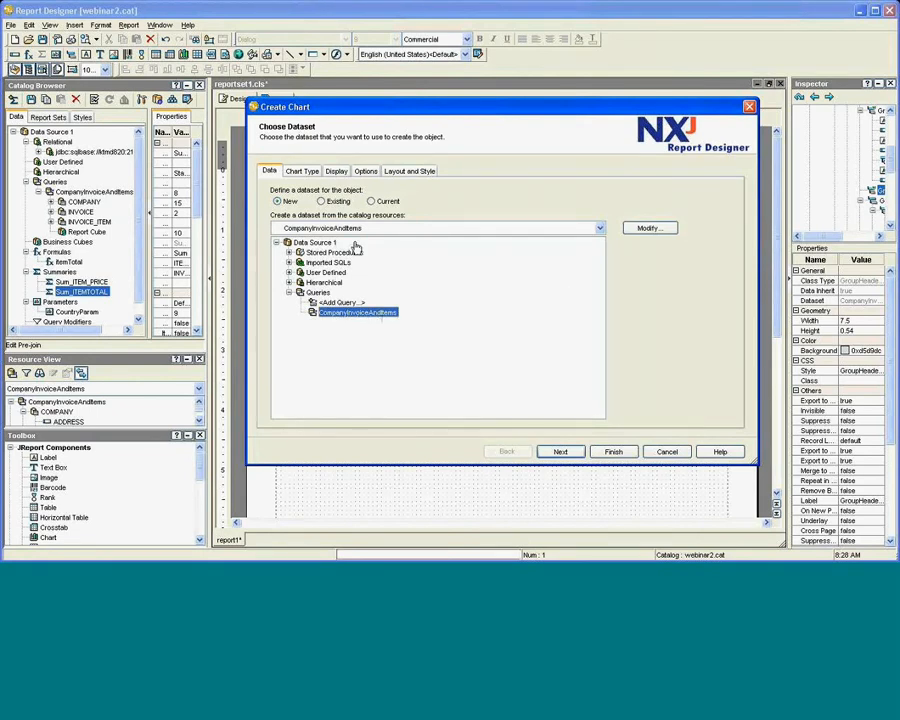
click(299, 171)
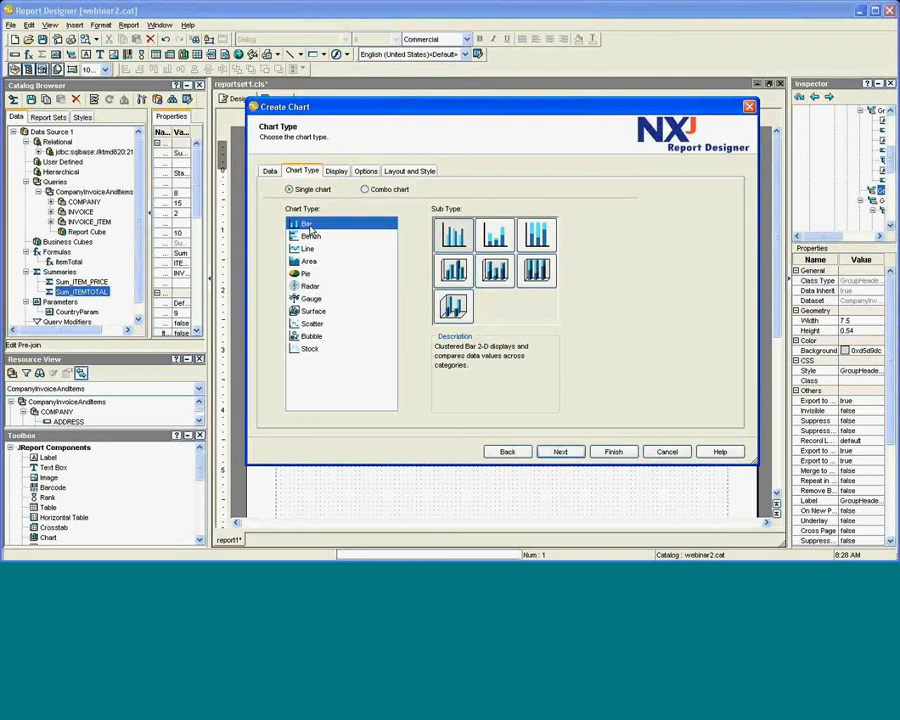
click(337, 172)
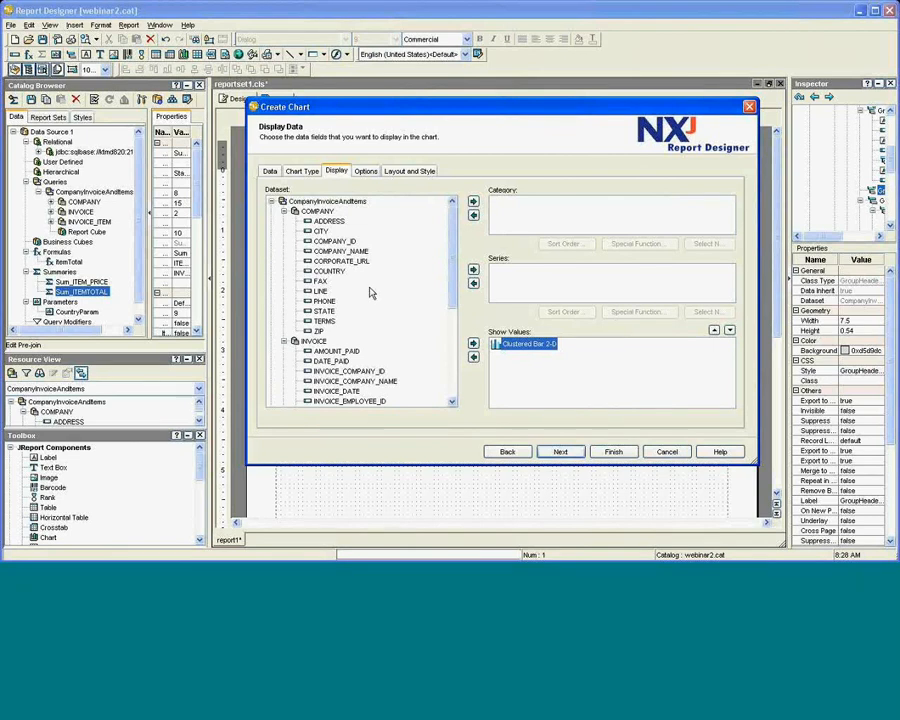
Set INVOICE_NO as the chart category and Sum_ITEMTOTAL as its values.
scroll(366, 295, down, 2)
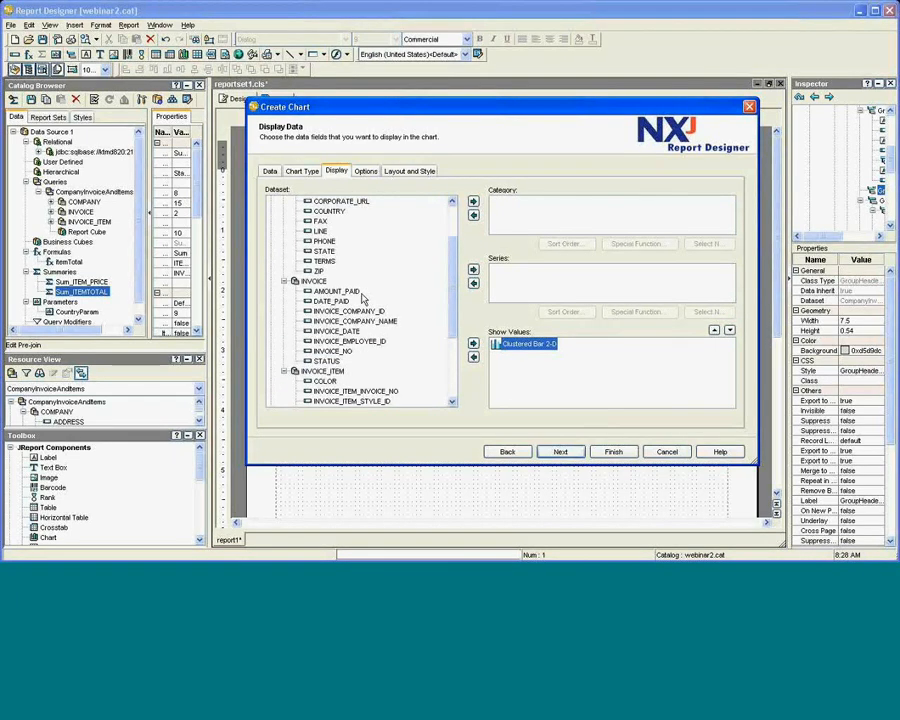
click(333, 351)
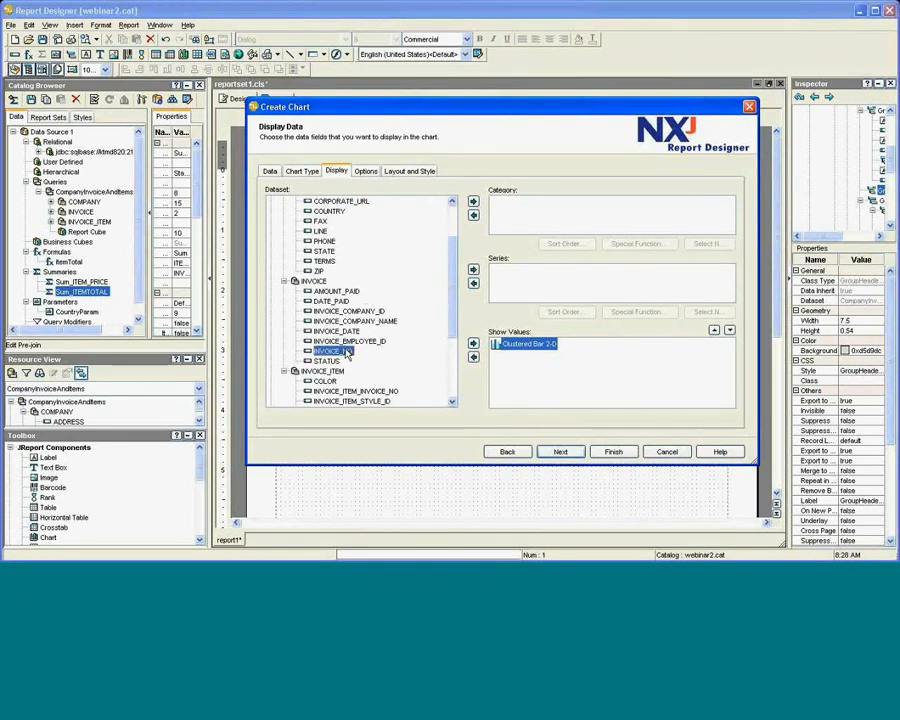
click(474, 203)
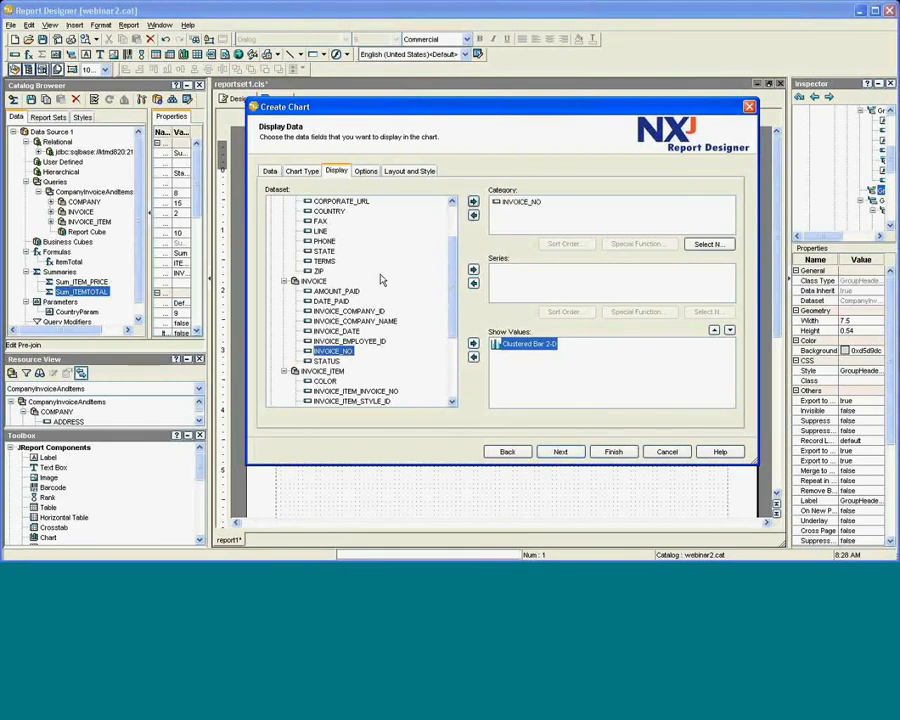
scroll(380, 273, down, 2)
scroll(380, 273, down, 2)
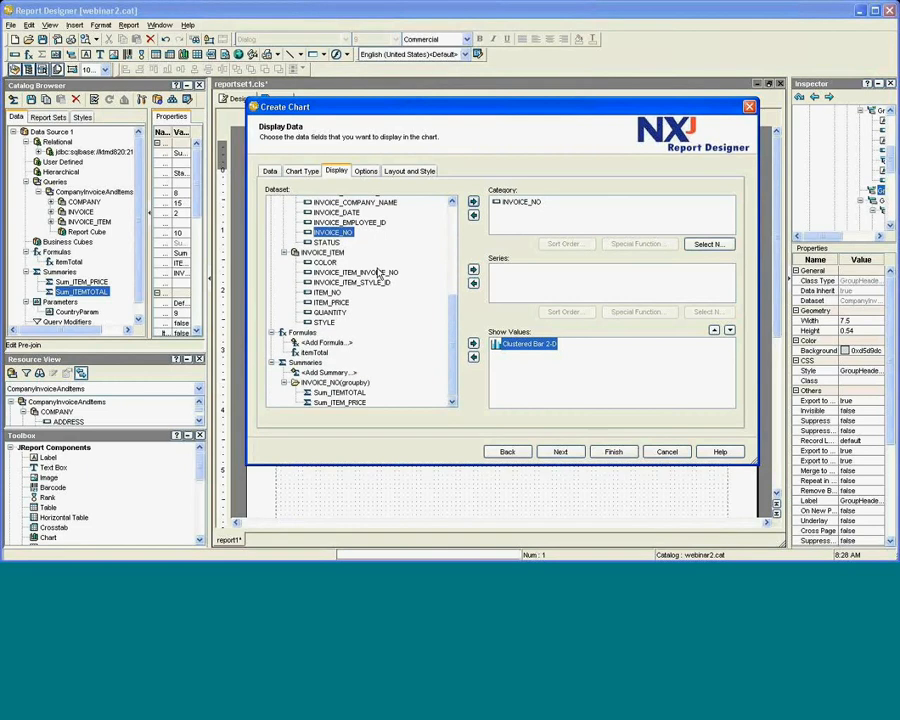
click(356, 395)
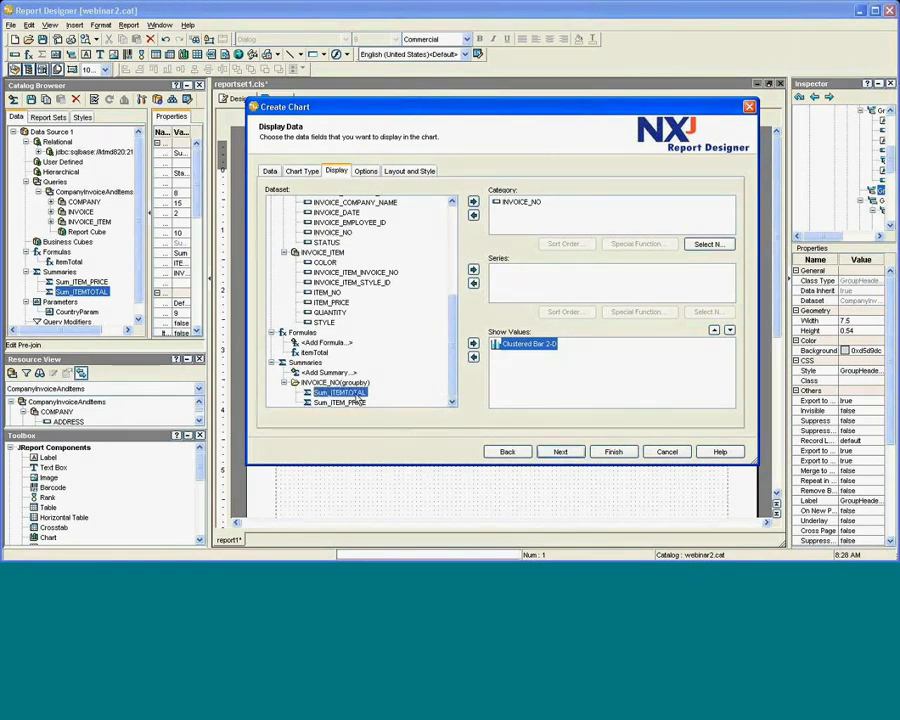
click(473, 344)
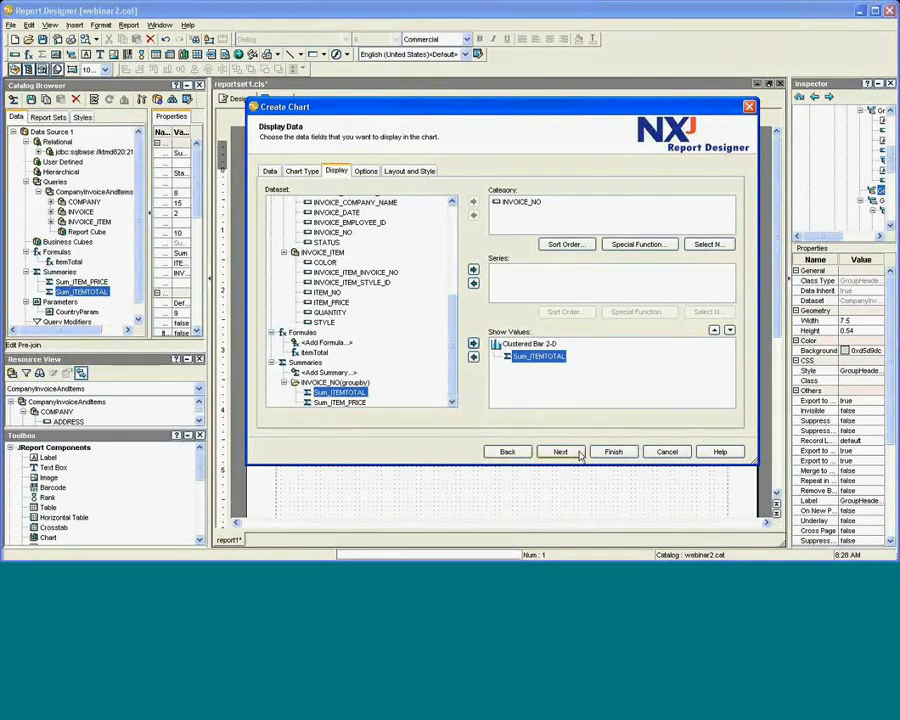
Accept the default chart options, layout and style, and finish the wizard.
click(366, 172)
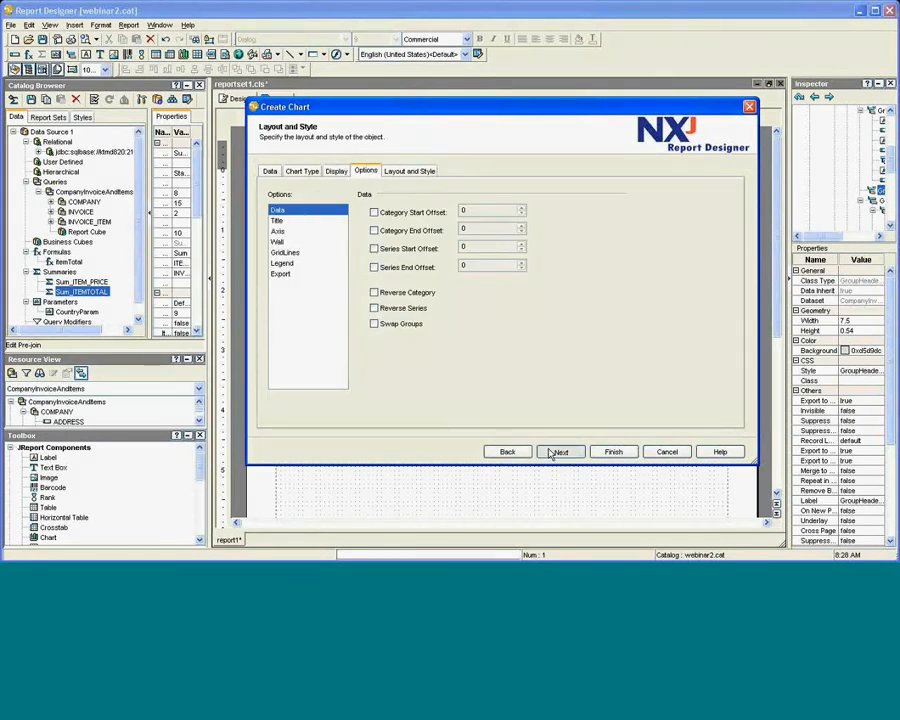
click(555, 452)
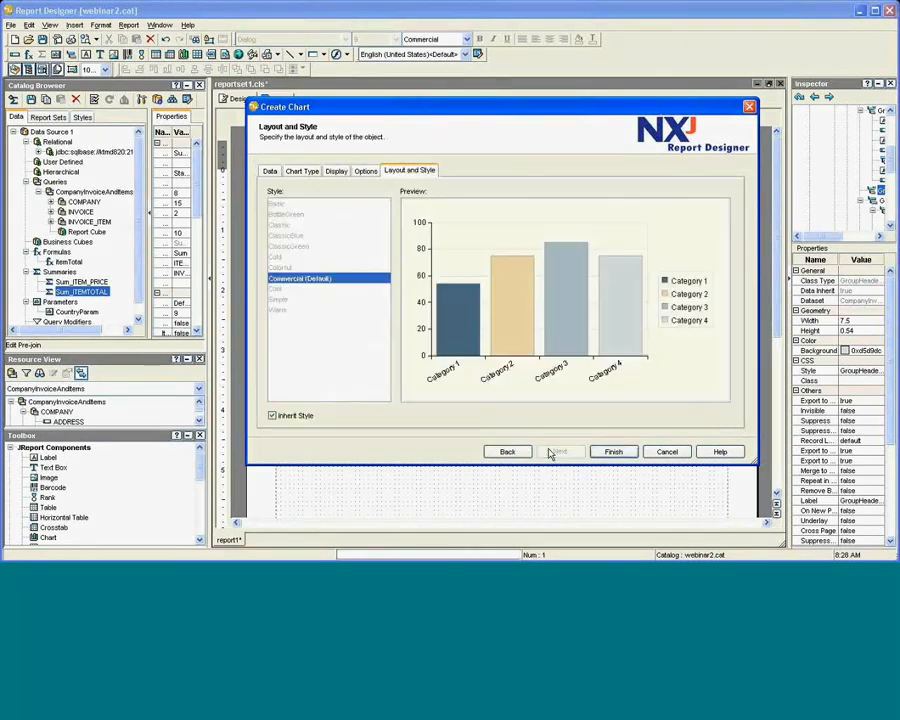
click(613, 452)
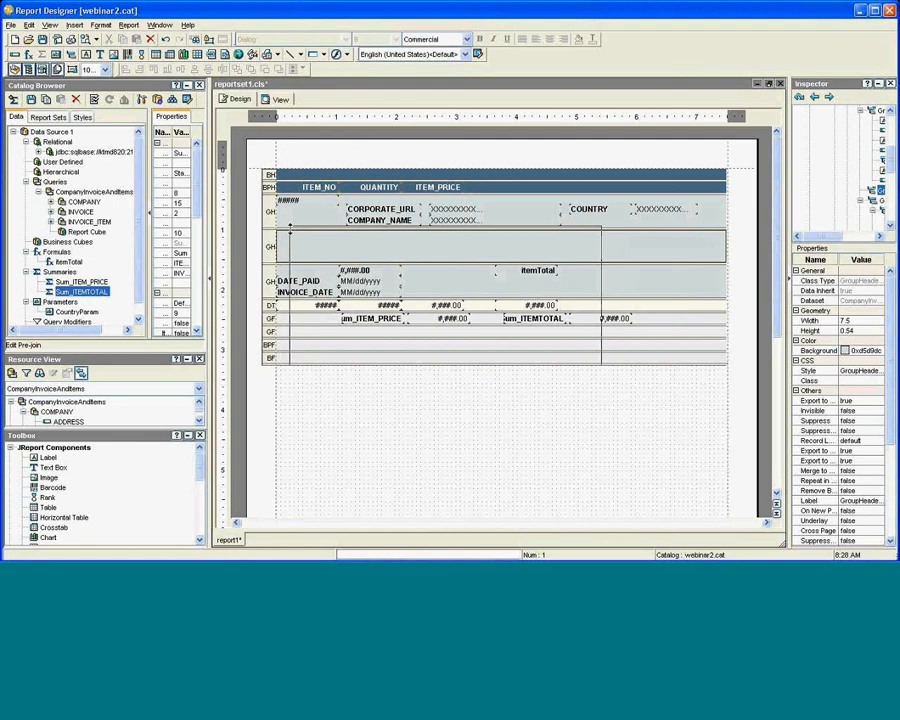
click(290, 231)
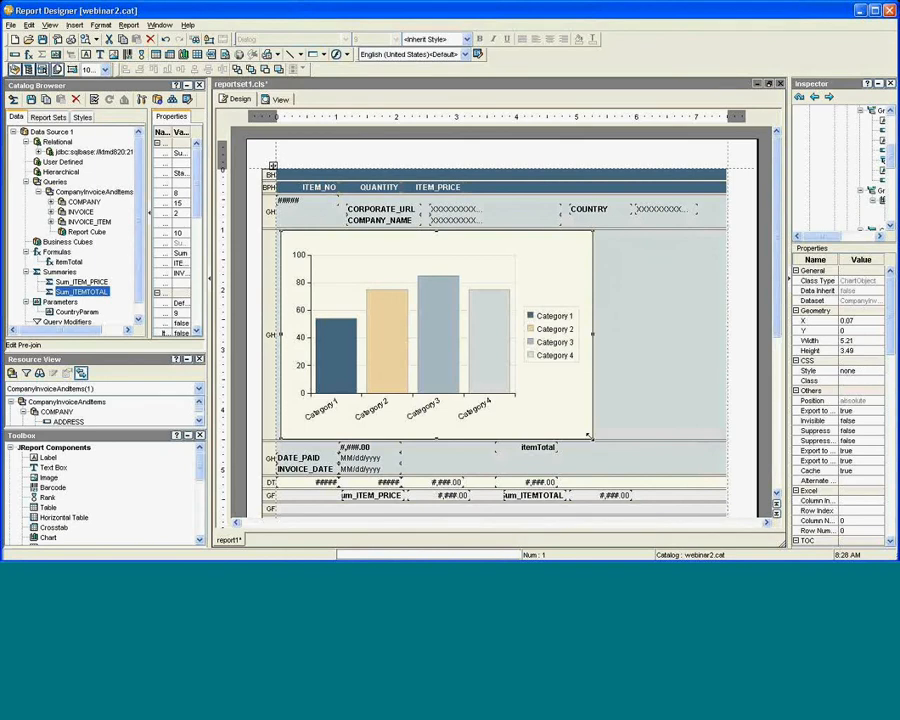
drag(589, 436, 521, 365)
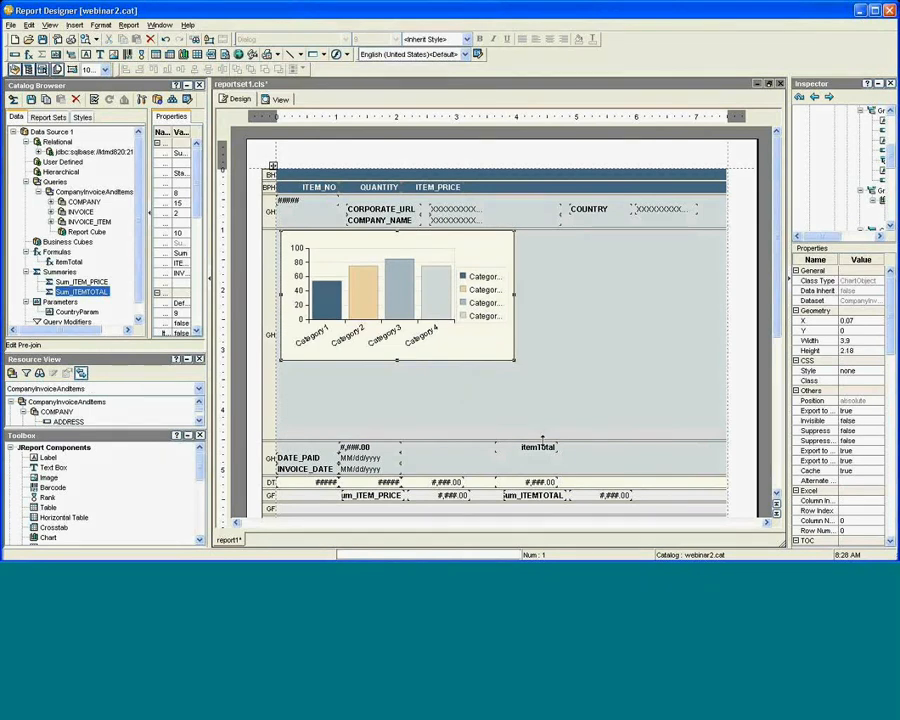
click(533, 357)
drag(533, 358, 534, 359)
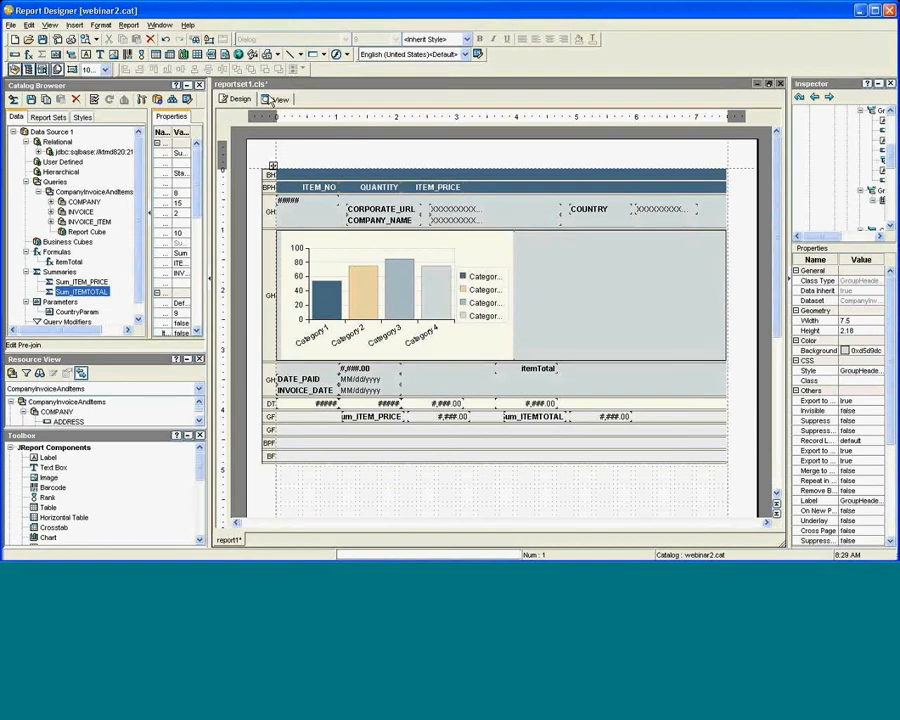
click(272, 100)
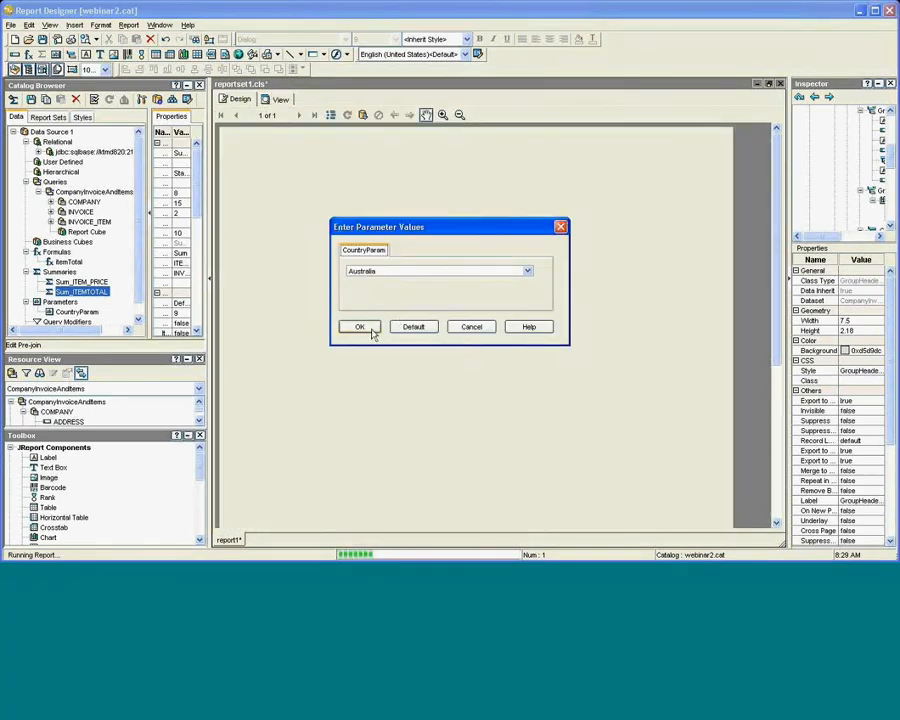
click(371, 330)
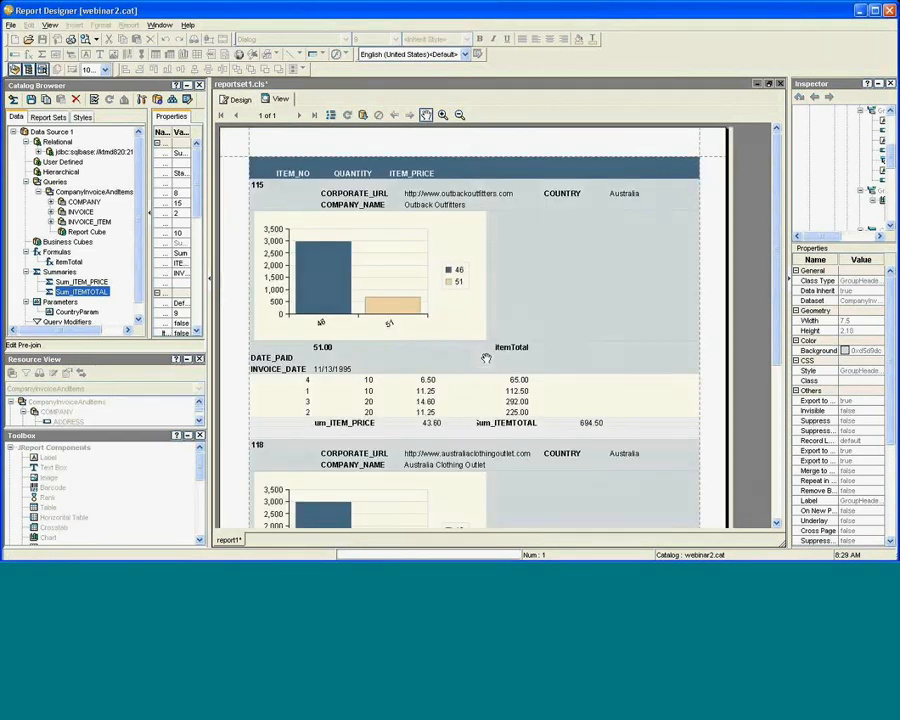
scroll(487, 361, down, 5)
scroll(488, 364, up, 5)
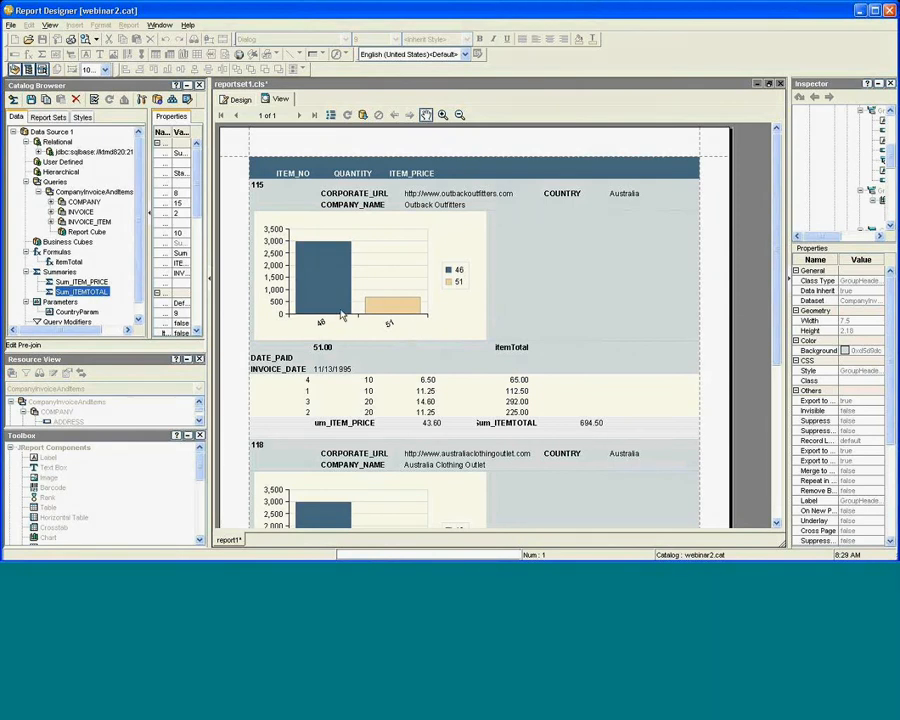
mouse_move(326, 297)
scroll(590, 456, down, 5)
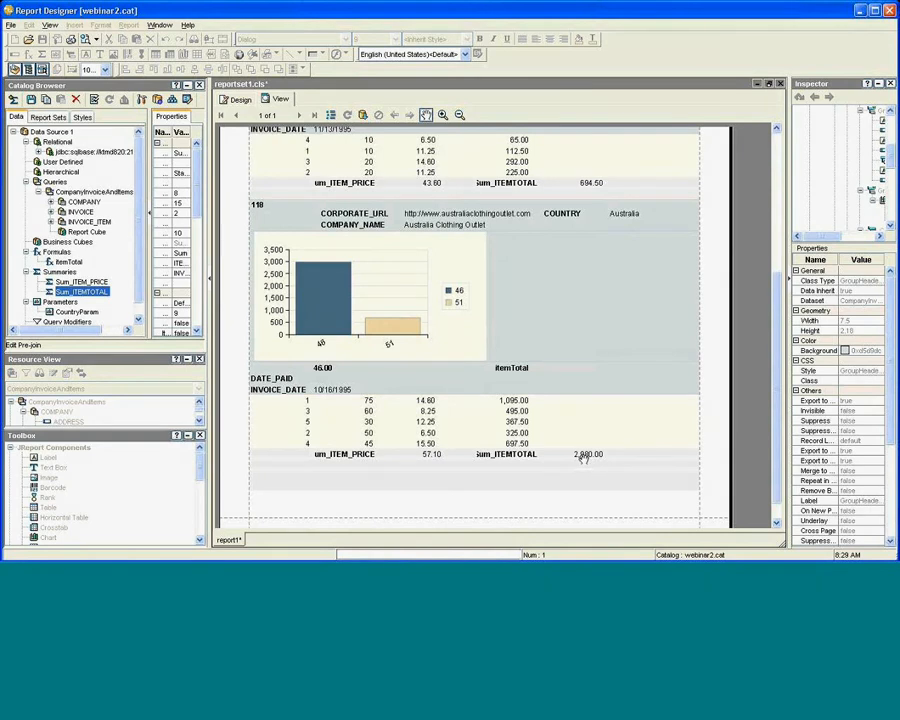
scroll(585, 456, up, 5)
mouse_move(403, 305)
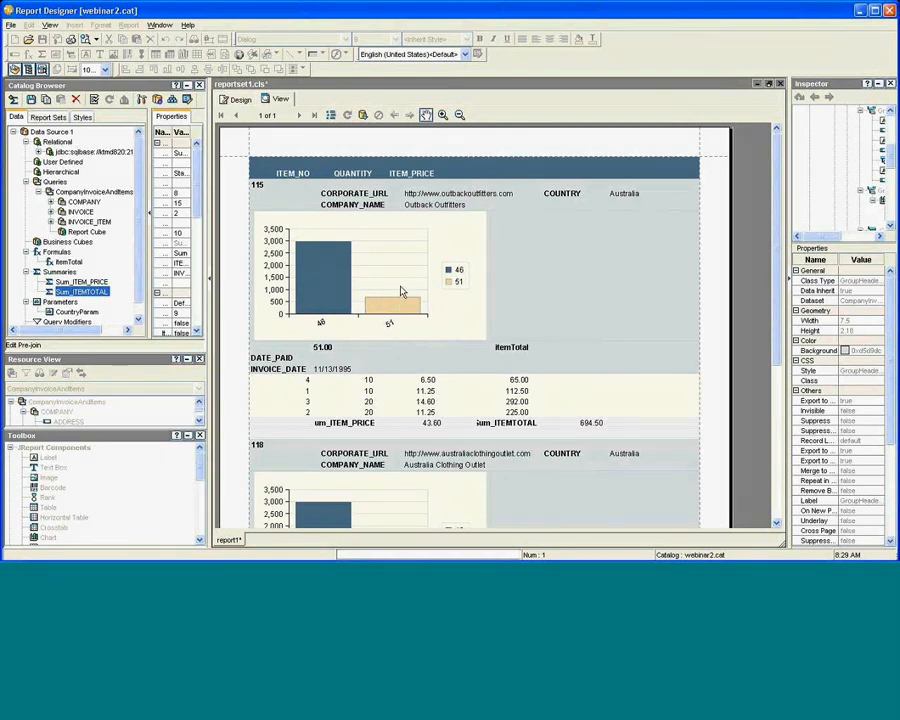
click(240, 101)
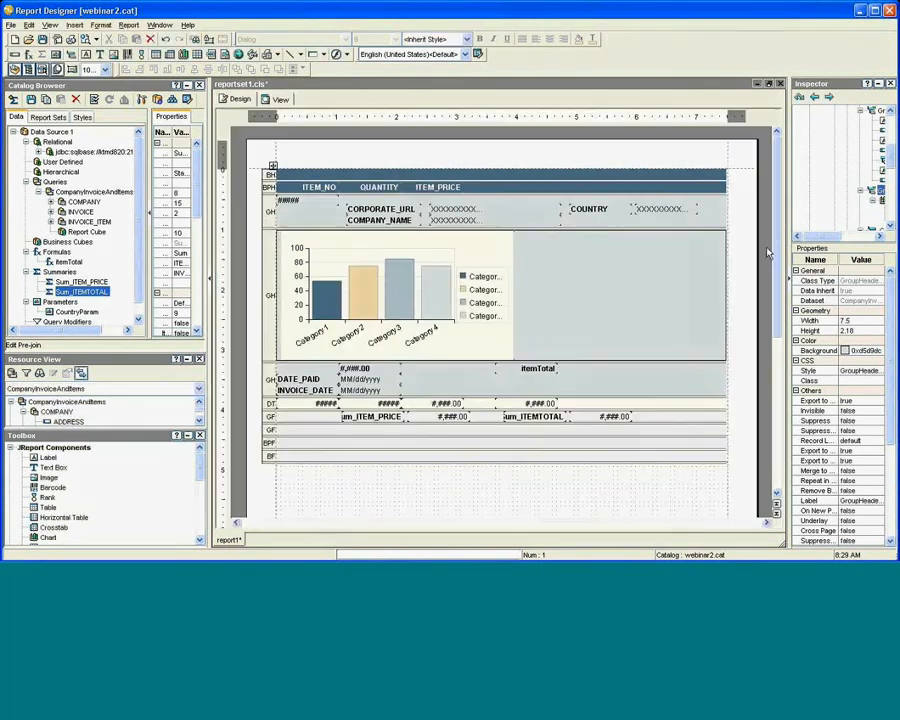
Widen the Inspector and scroll its Properties, then bring up the JReport Console in Internet Explorer.
drag(787, 260, 645, 259)
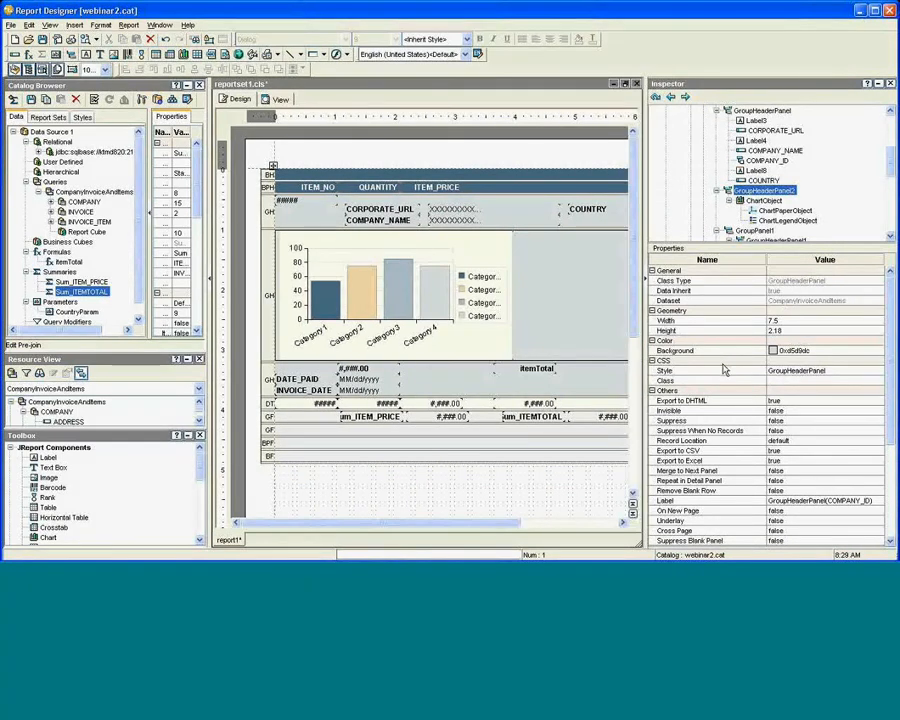
mouse_move(776, 402)
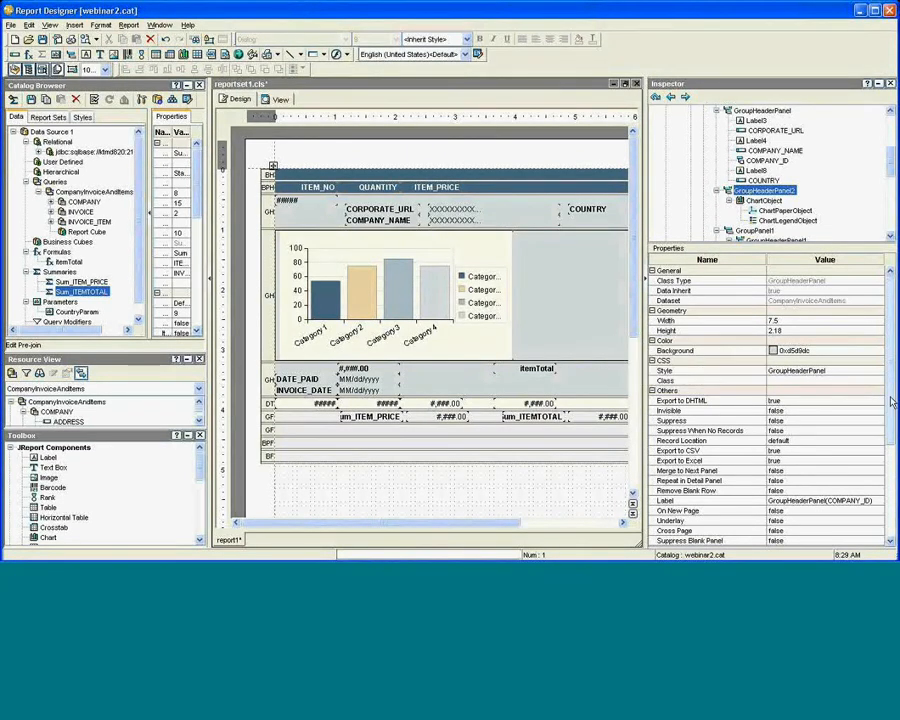
drag(893, 430, 884, 502)
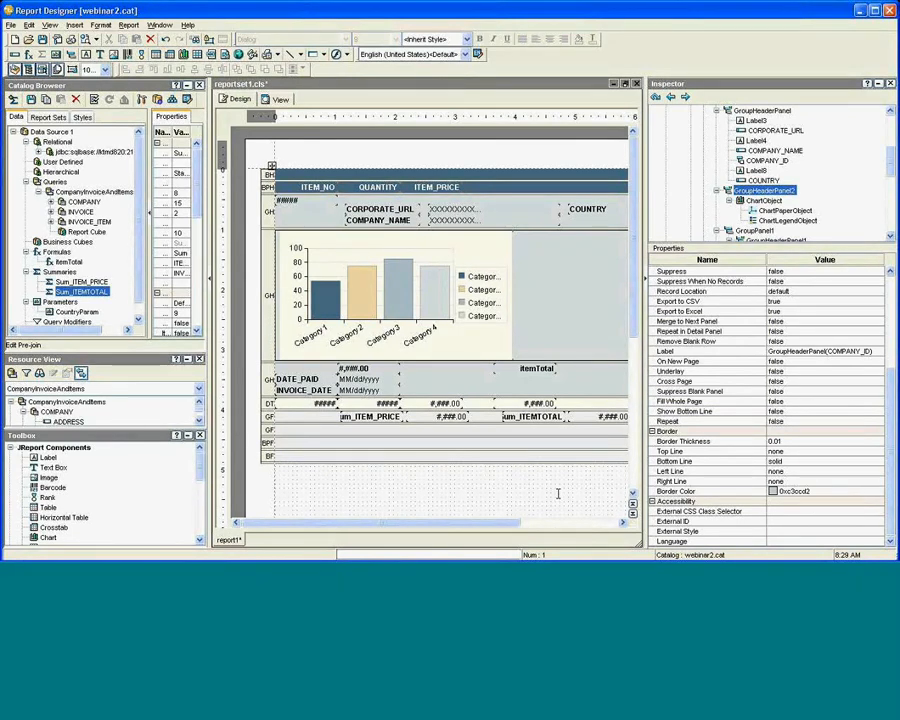
key(alt+Tab)
key(alt+Tab)
key(alt+Tab)
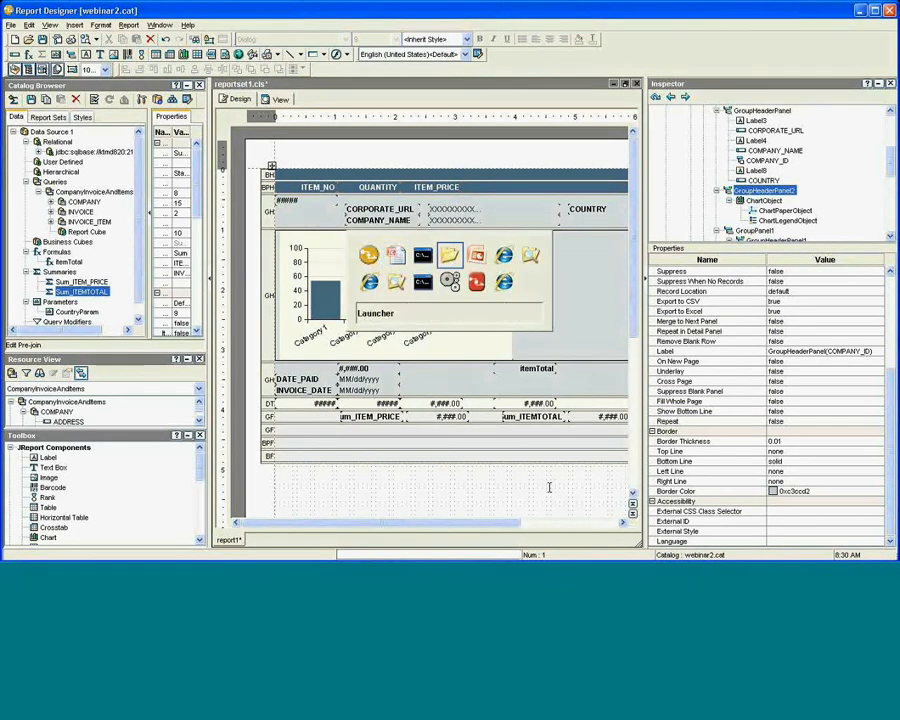
key(alt+Tab)
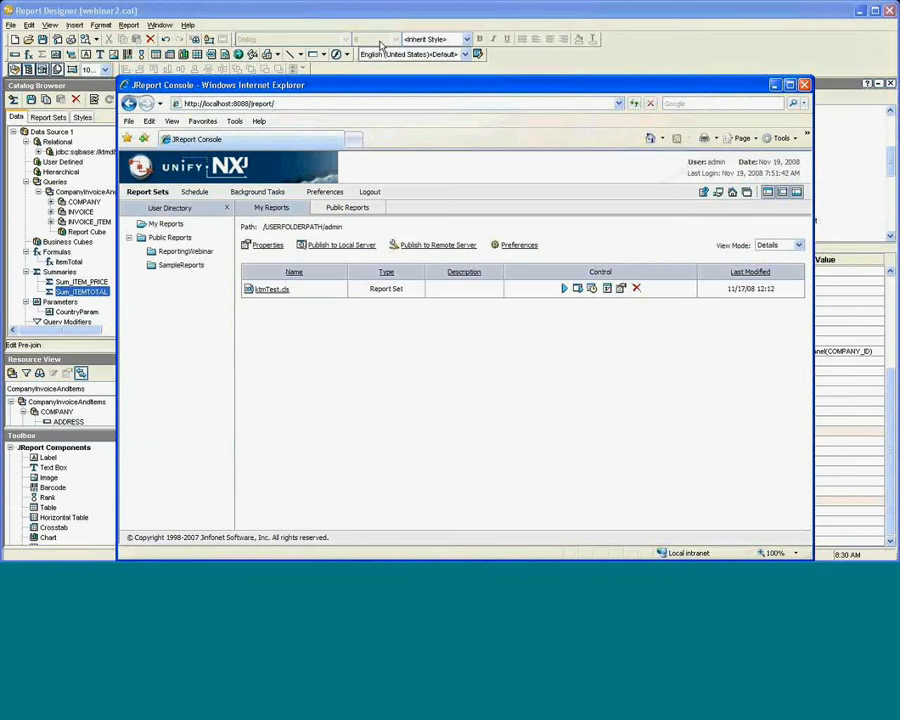
Log in to Public Reports > ReportingWebinar and run CompanyInvoiceForCompany.cls.
drag(419, 87, 380, 46)
drag(774, 519, 784, 445)
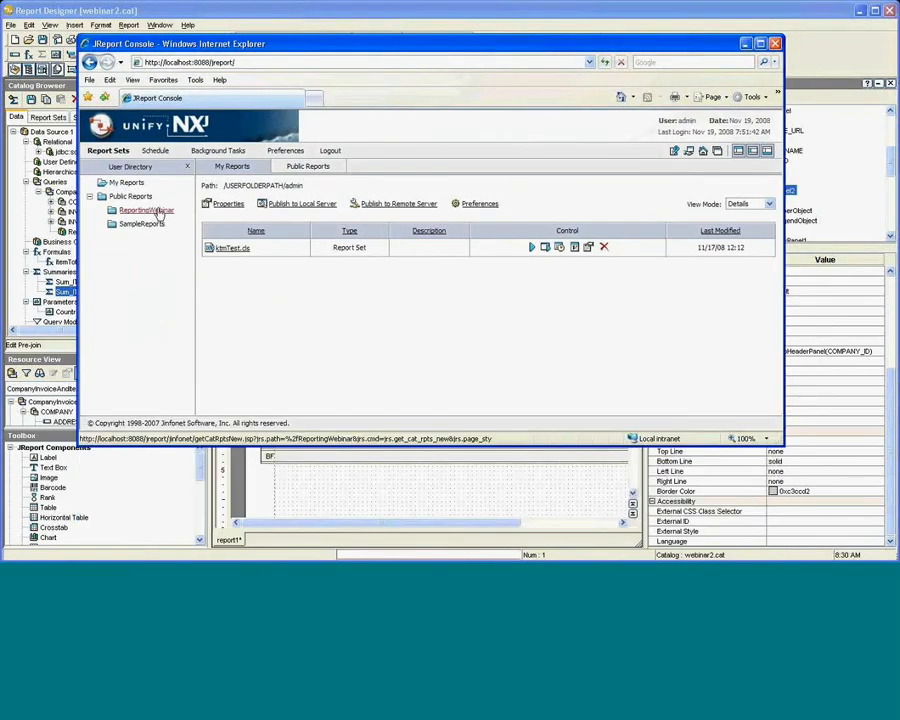
click(155, 211)
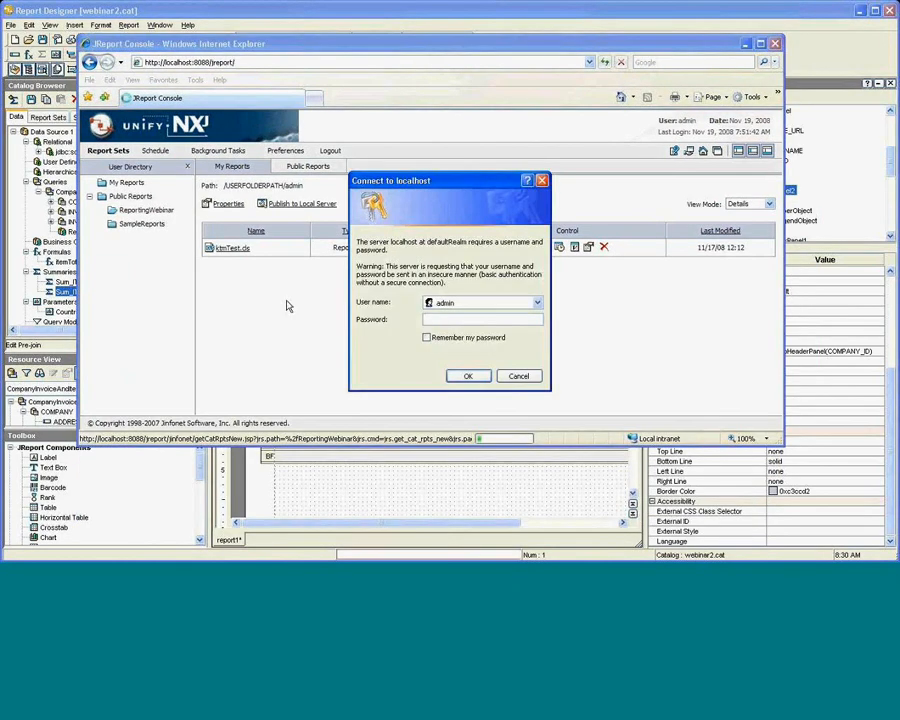
text(admin)
key(Tab)
key(Return)
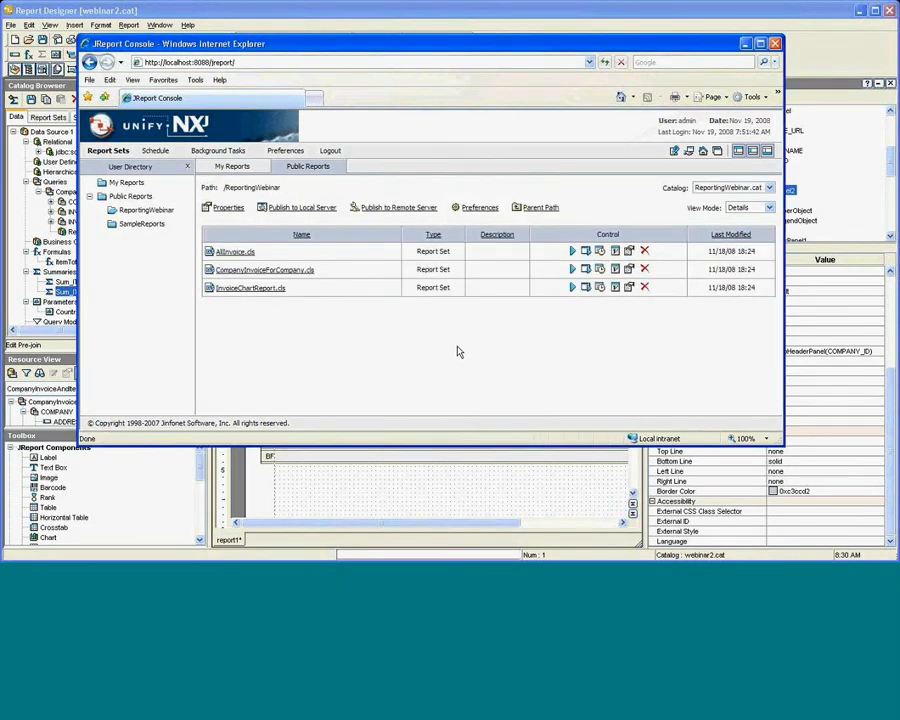
click(306, 274)
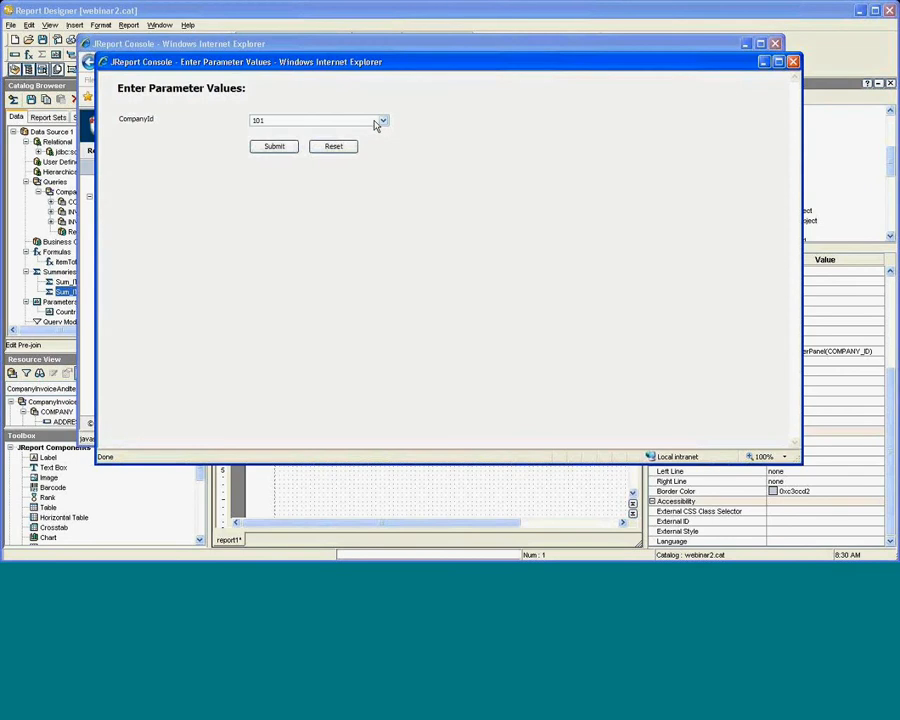
Run the report for CompanyId 106 and scroll through its invoice items.
click(380, 123)
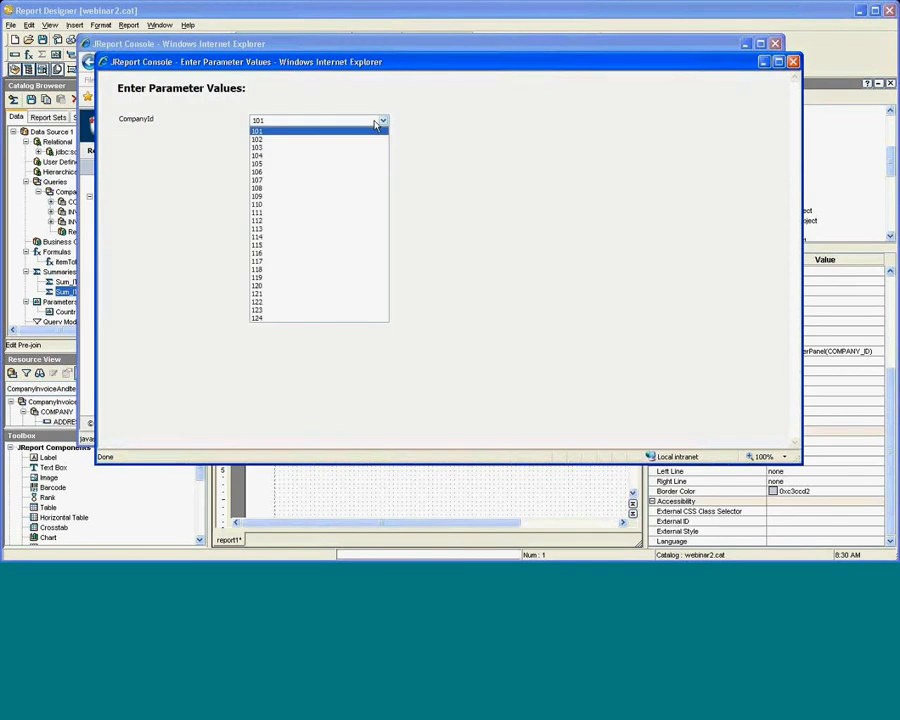
click(357, 180)
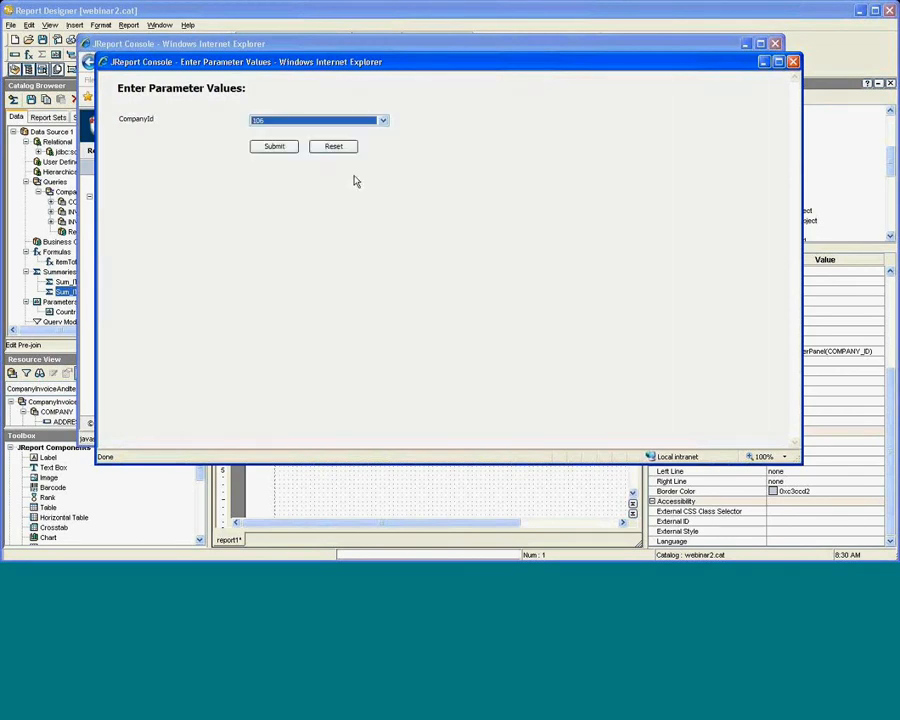
click(275, 147)
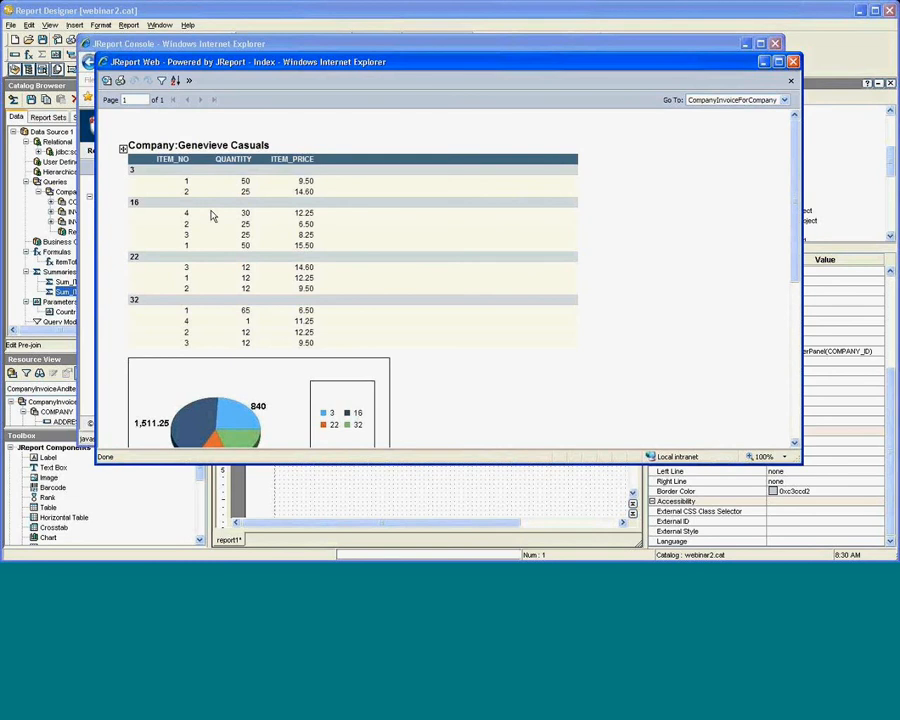
scroll(211, 212, down, 1)
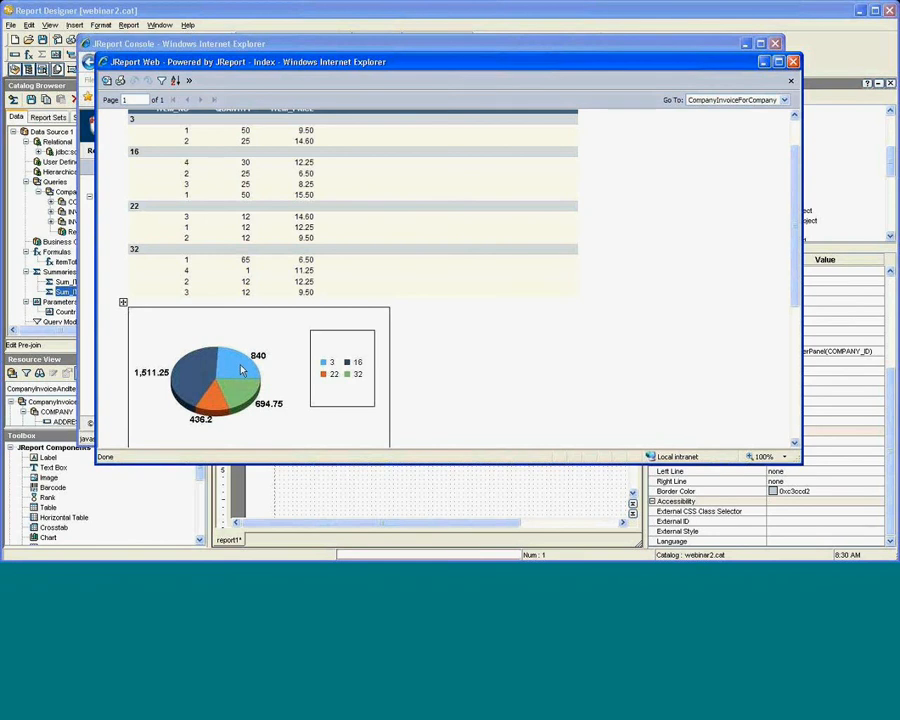
scroll(240, 370, up, 2)
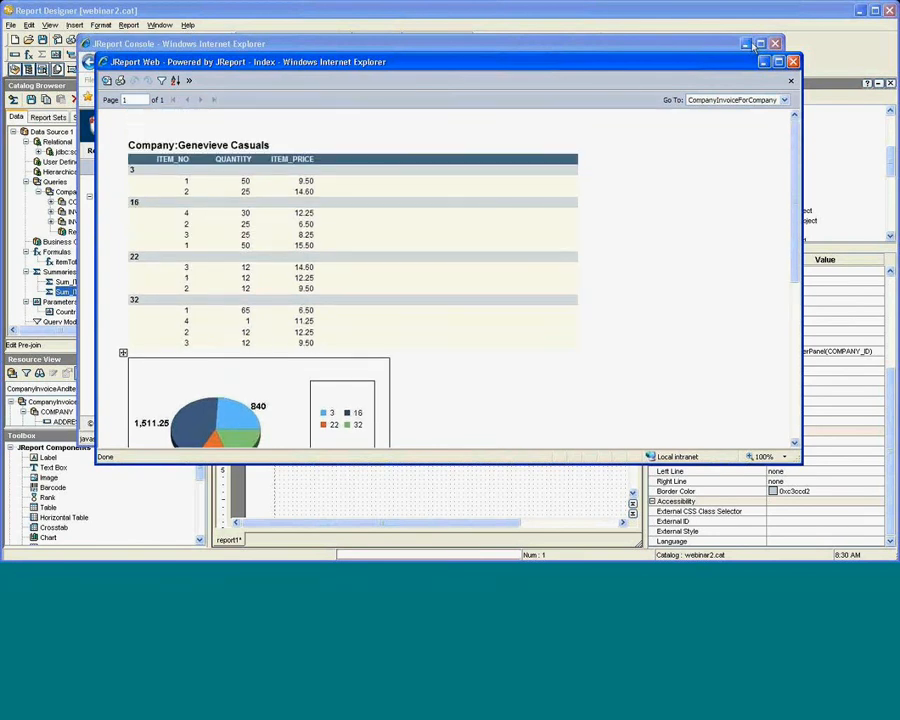
Switch to InvoiceChartReport, then go back to CompanyInvoiceForCompany.
click(785, 102)
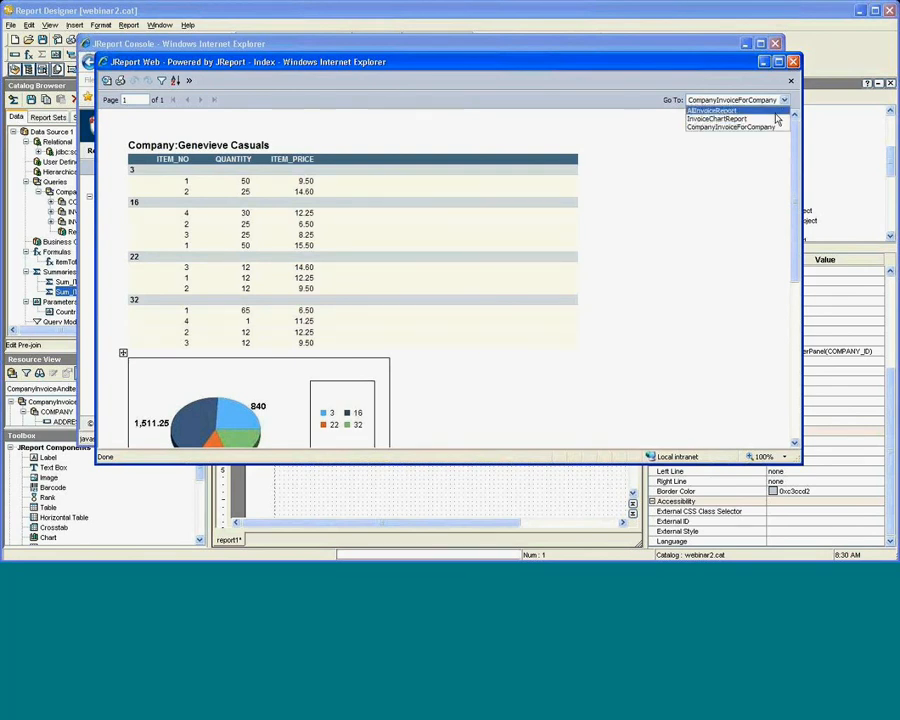
click(777, 119)
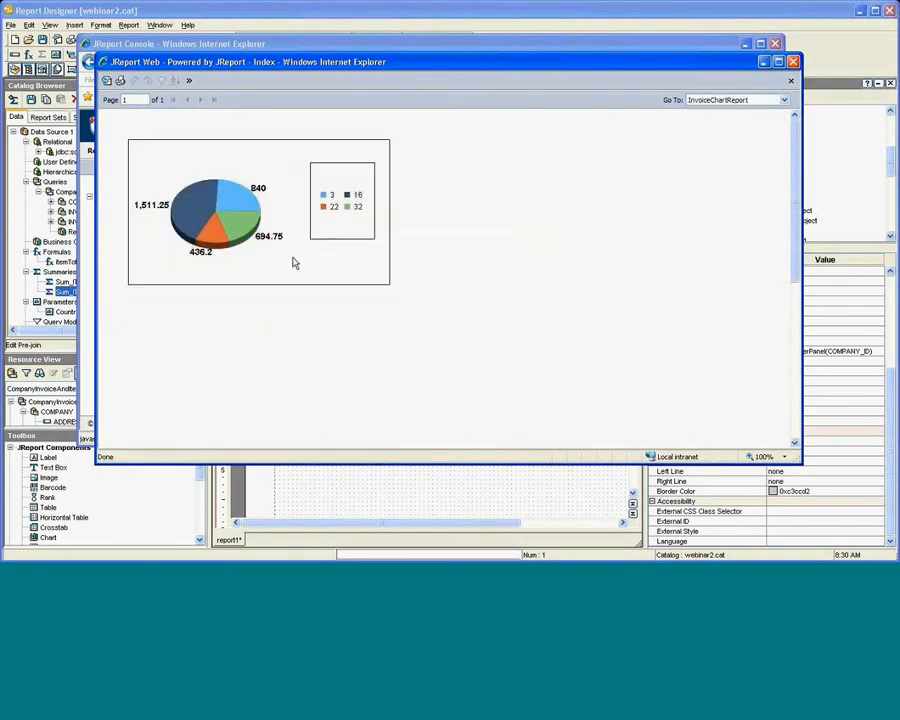
click(785, 100)
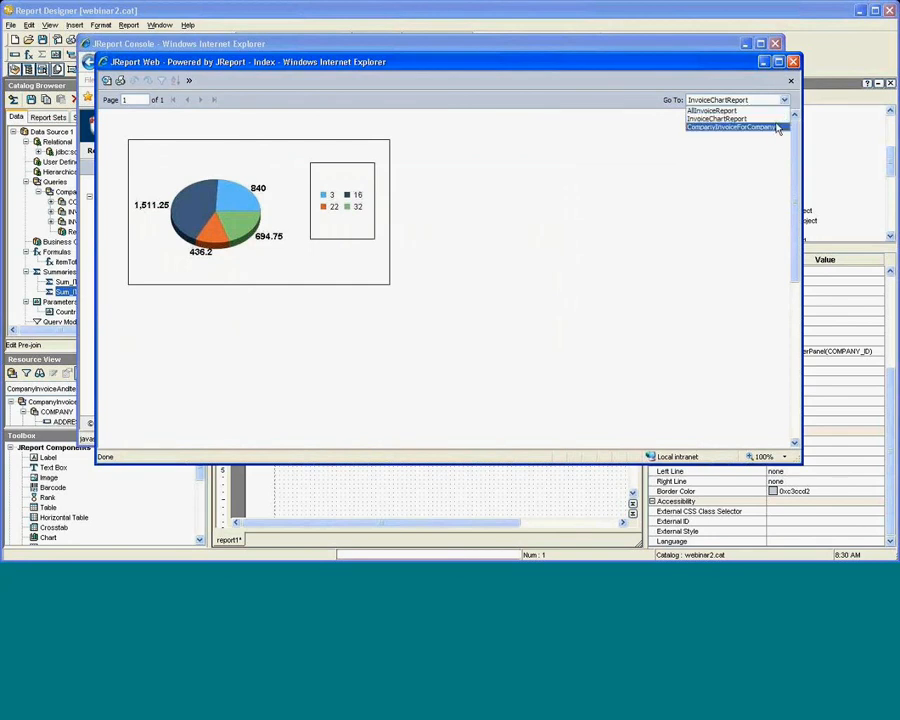
click(740, 127)
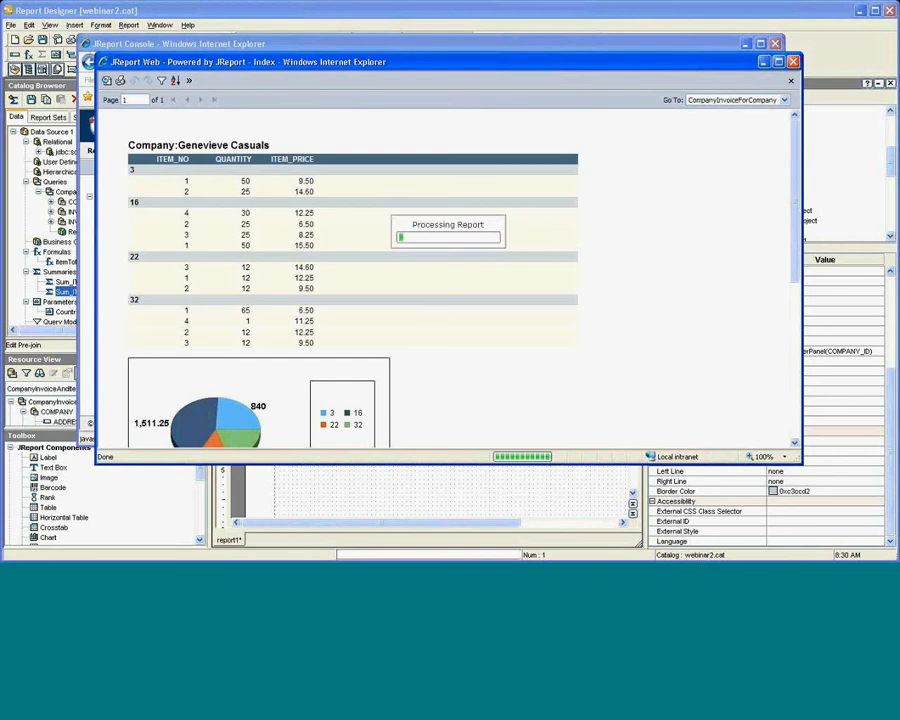
Sort the item rows by ITEM_NO in ascending order.
click(190, 82)
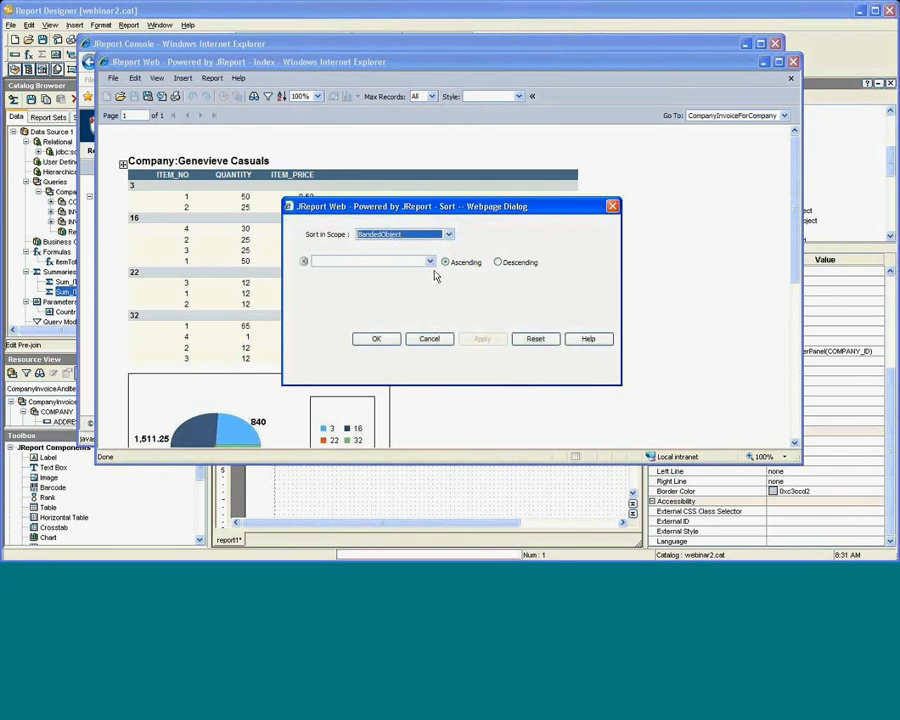
click(430, 262)
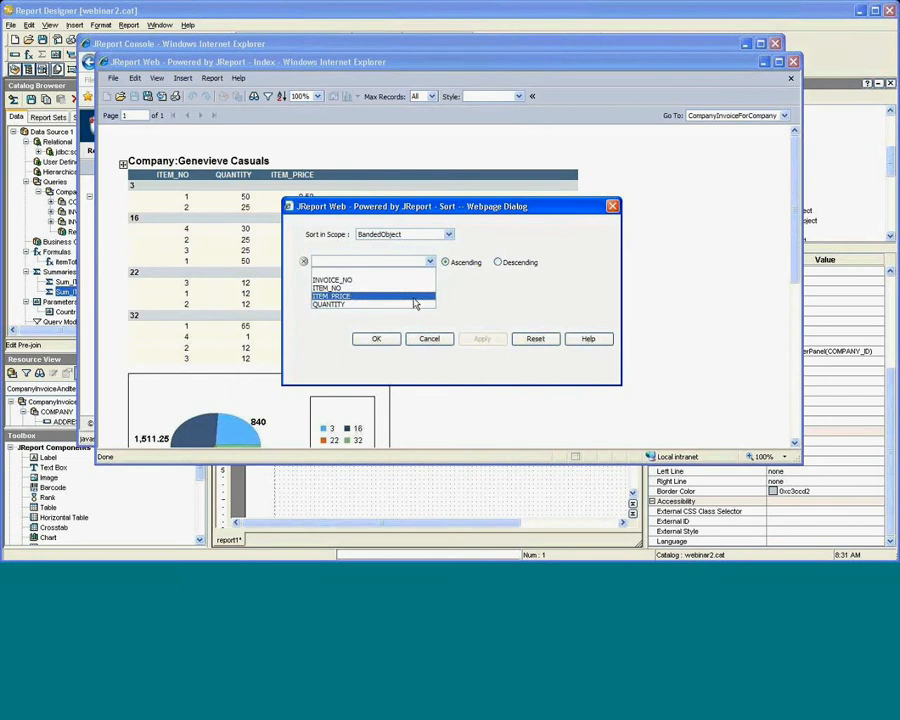
click(408, 290)
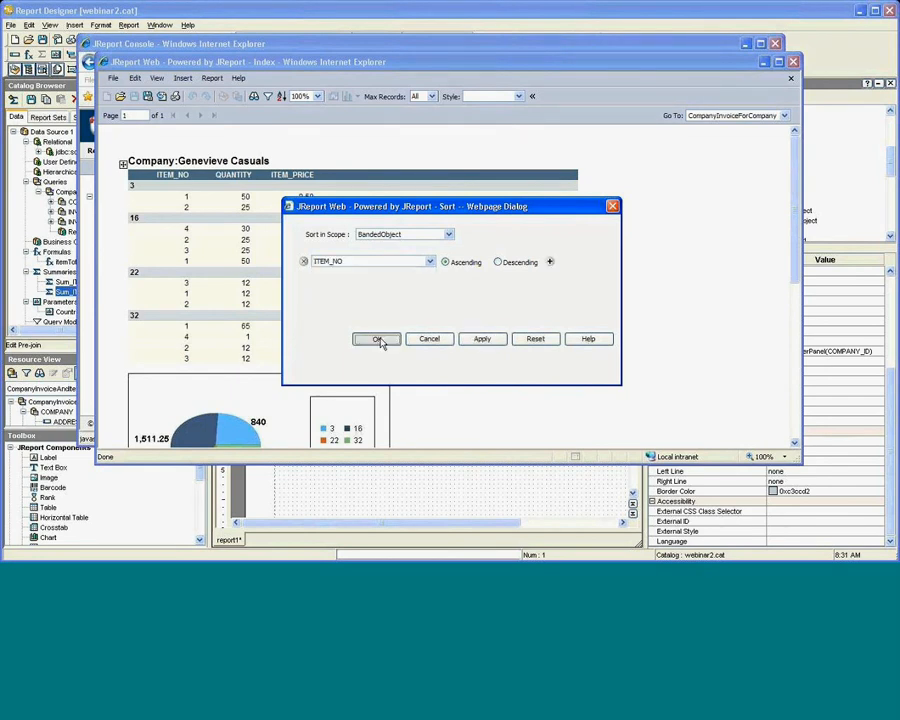
click(376, 340)
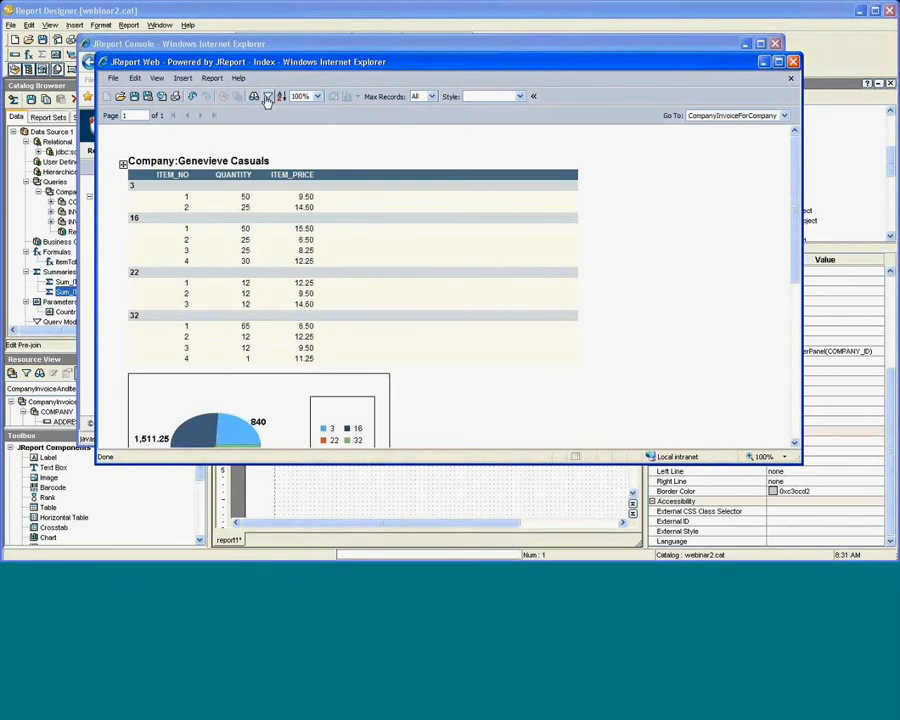
Filter the report to rows where ITEM_NO equals 4.
click(267, 97)
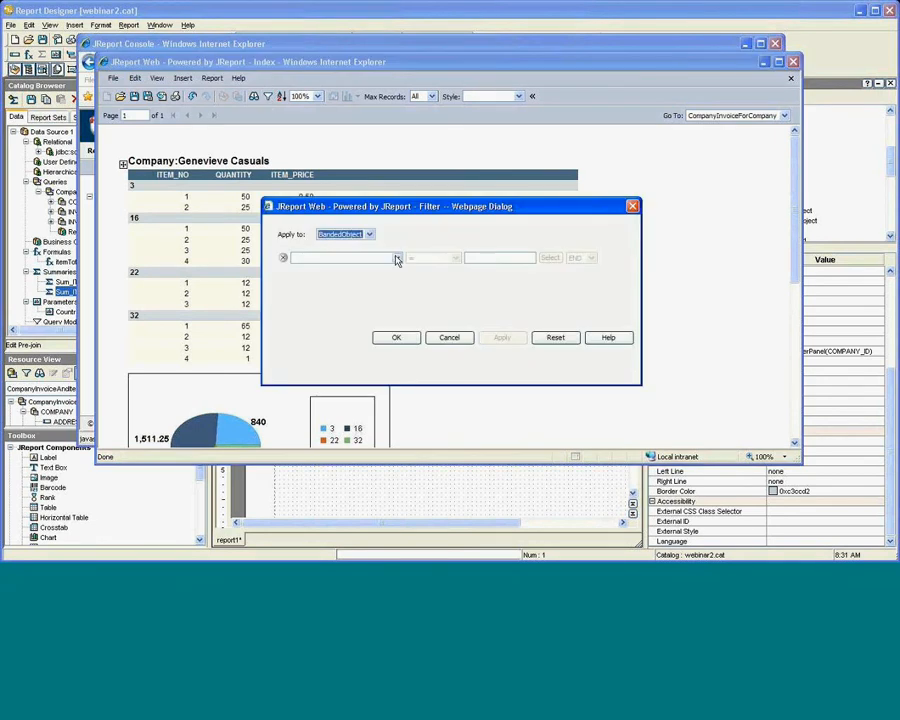
click(396, 258)
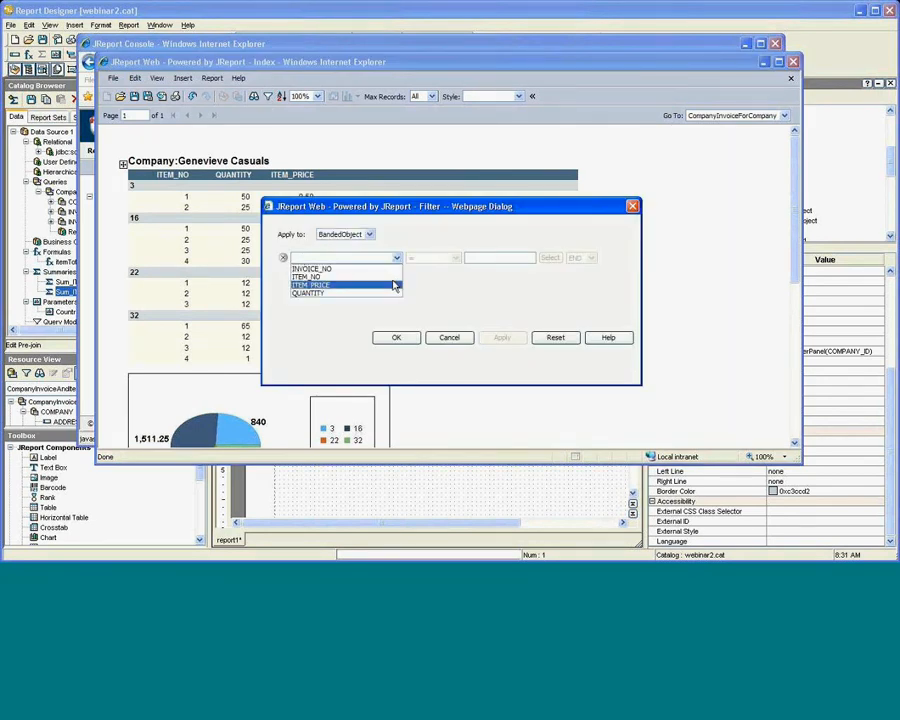
click(395, 279)
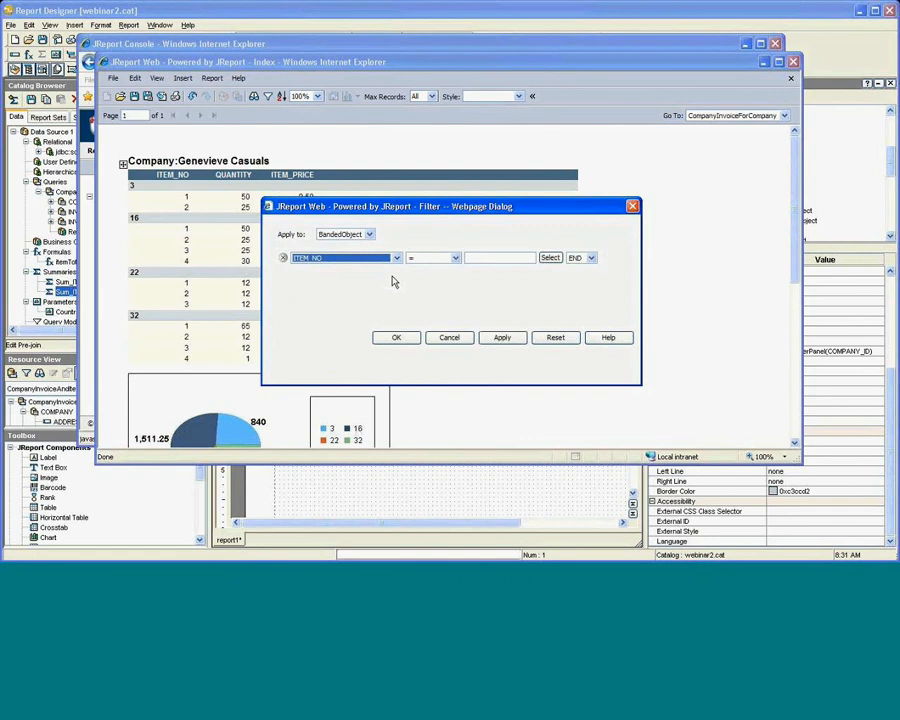
click(485, 258)
text(2)
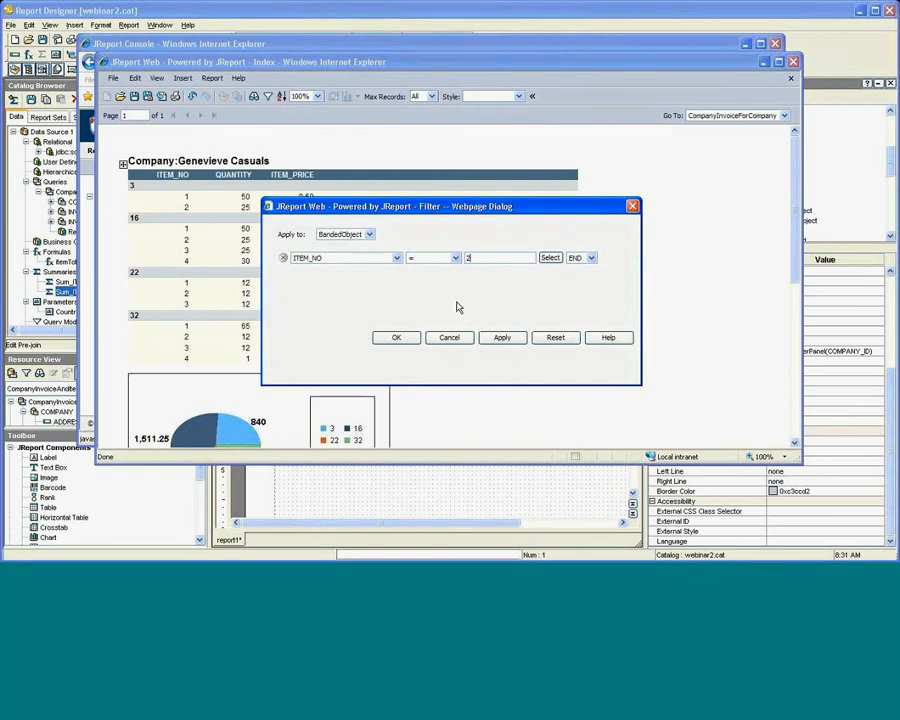
text(,4)
key(BackSpace)
key(BackSpace)
key(BackSpace)
text(4)
click(393, 338)
click(393, 337)
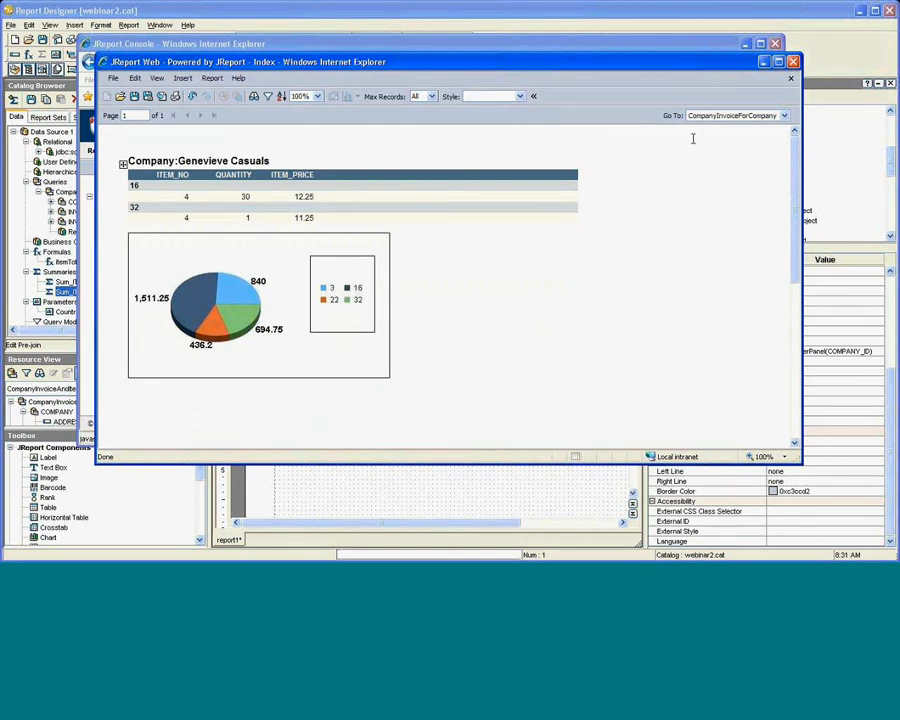
Close the JReport Web report without saving and run CompanyInvoiceForCompany with PDF format.
click(794, 62)
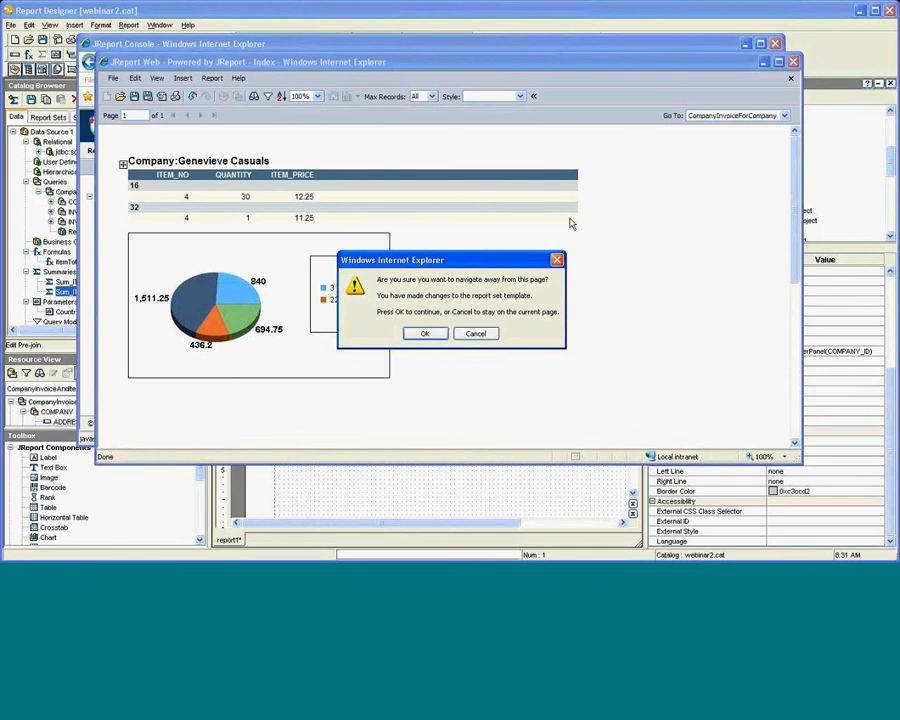
click(424, 335)
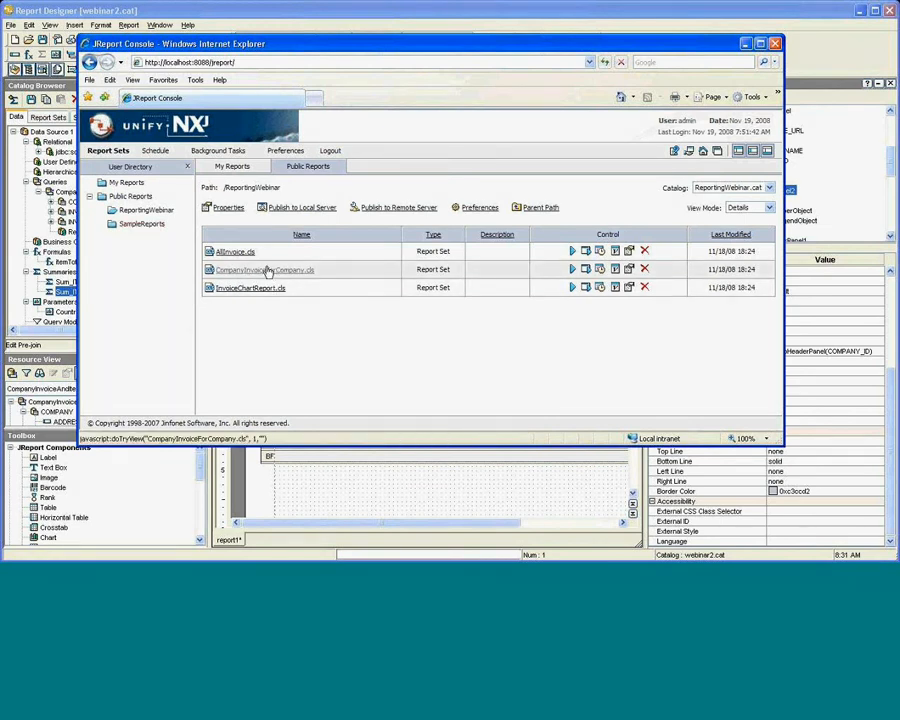
click(586, 270)
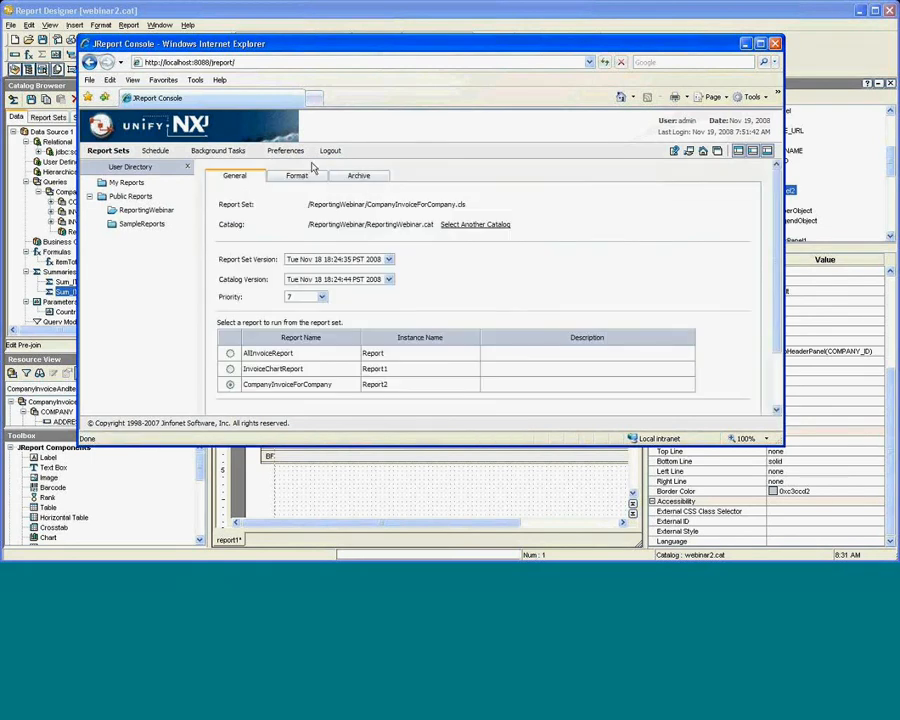
click(299, 177)
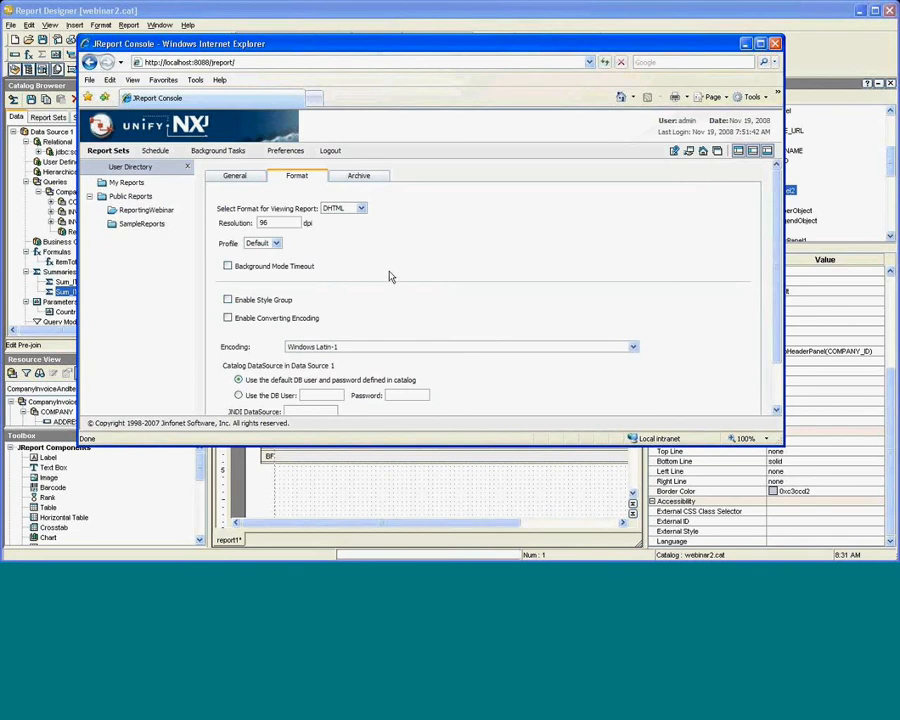
click(362, 209)
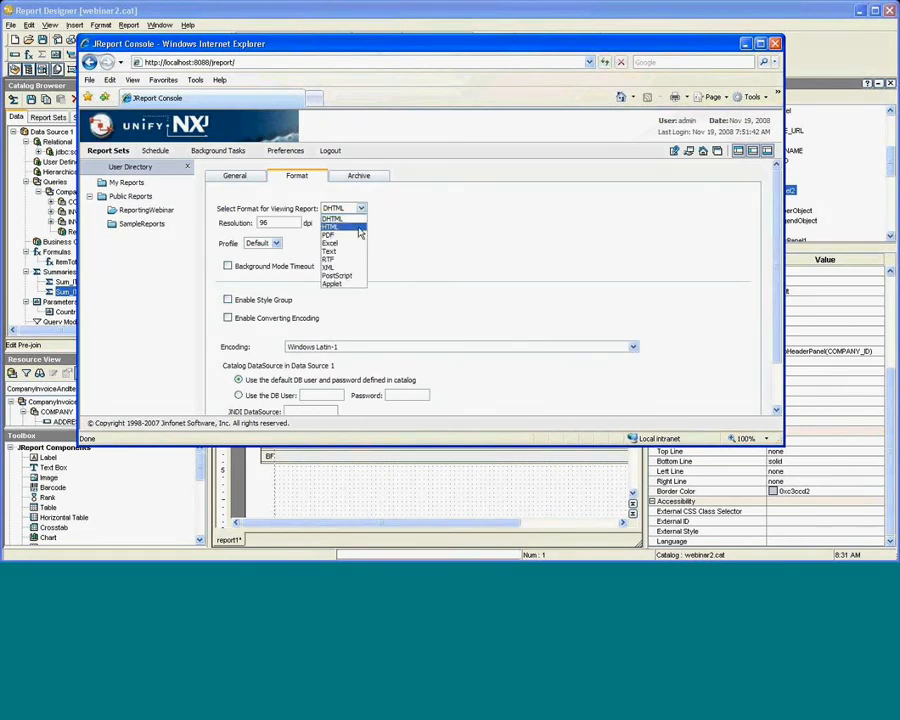
click(357, 236)
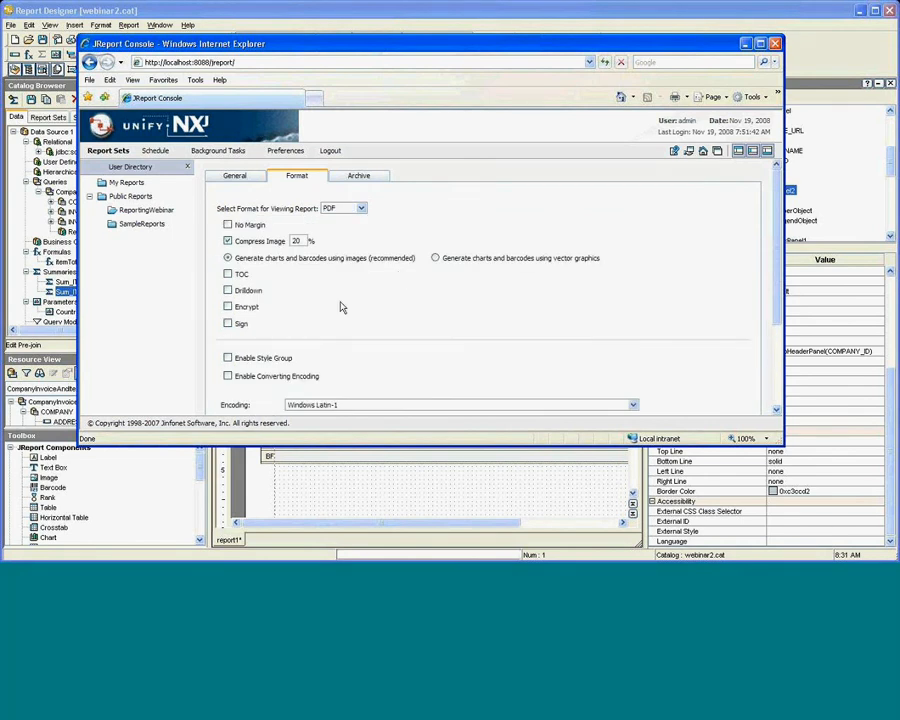
scroll(340, 290, down, 1)
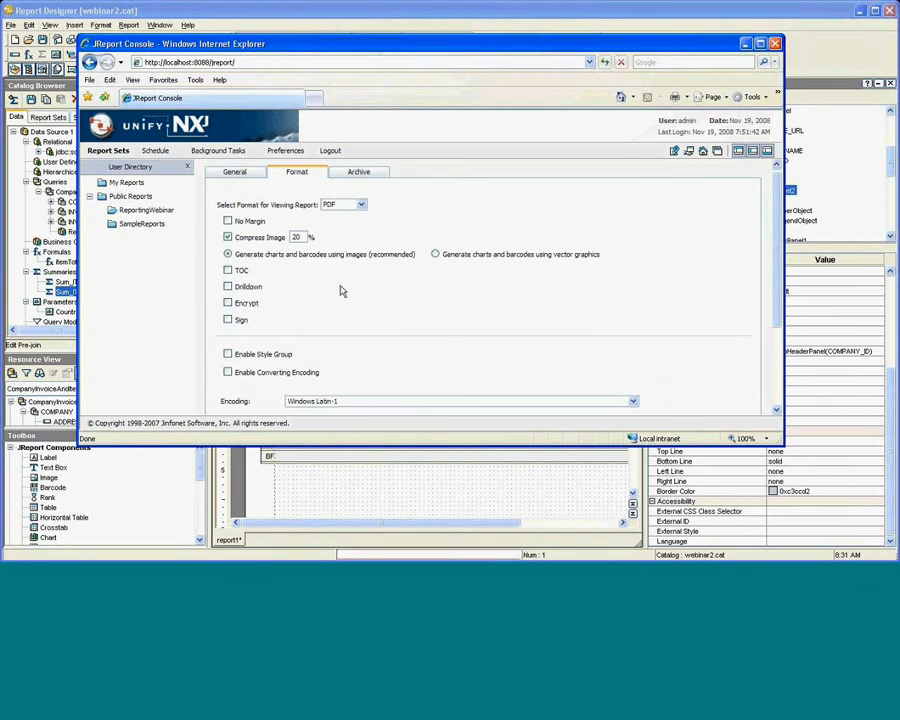
scroll(340, 290, down, 3)
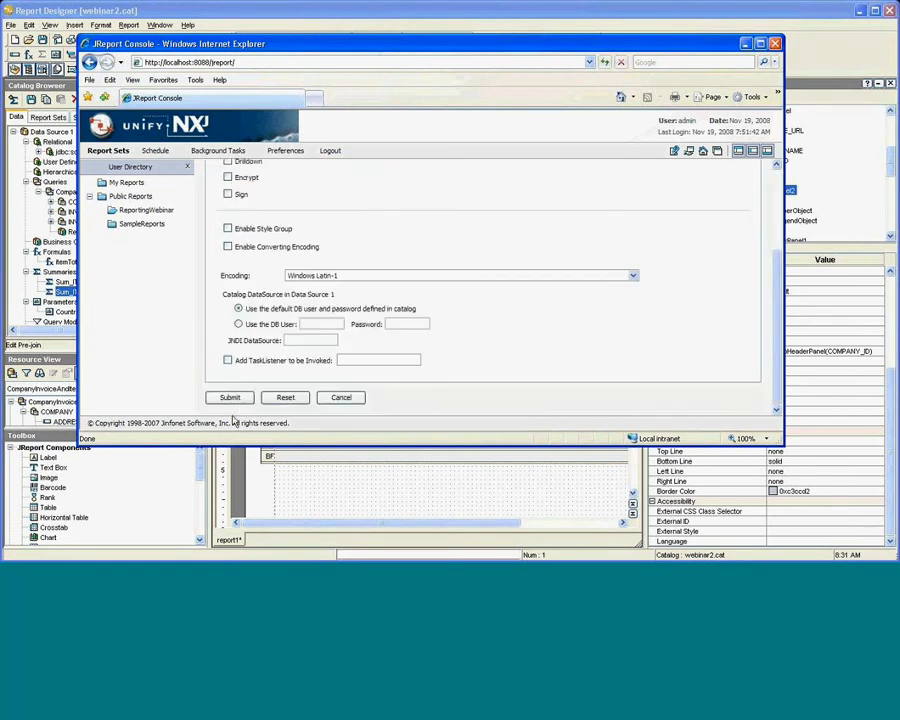
click(230, 397)
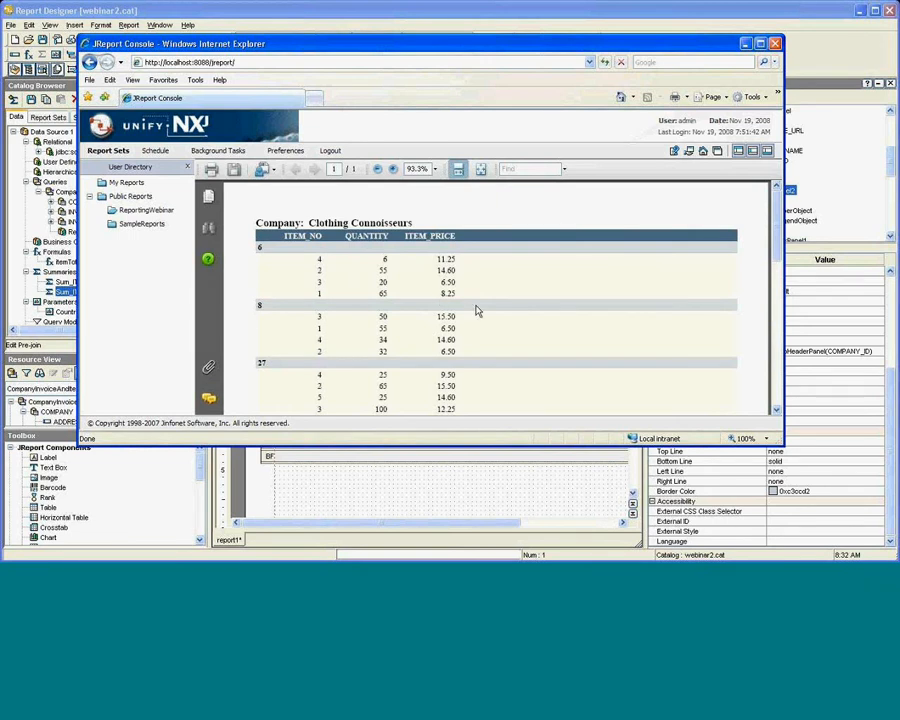
Scroll through the PDF invoice down to the pie chart.
scroll(477, 311, down, 1)
scroll(477, 311, down, 3)
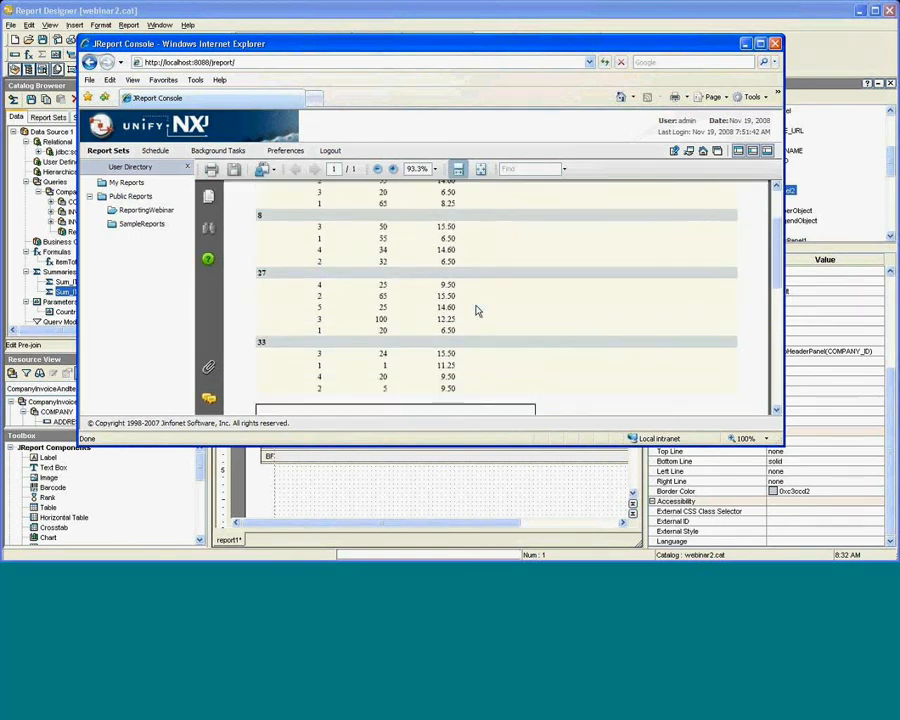
scroll(477, 311, down, 2)
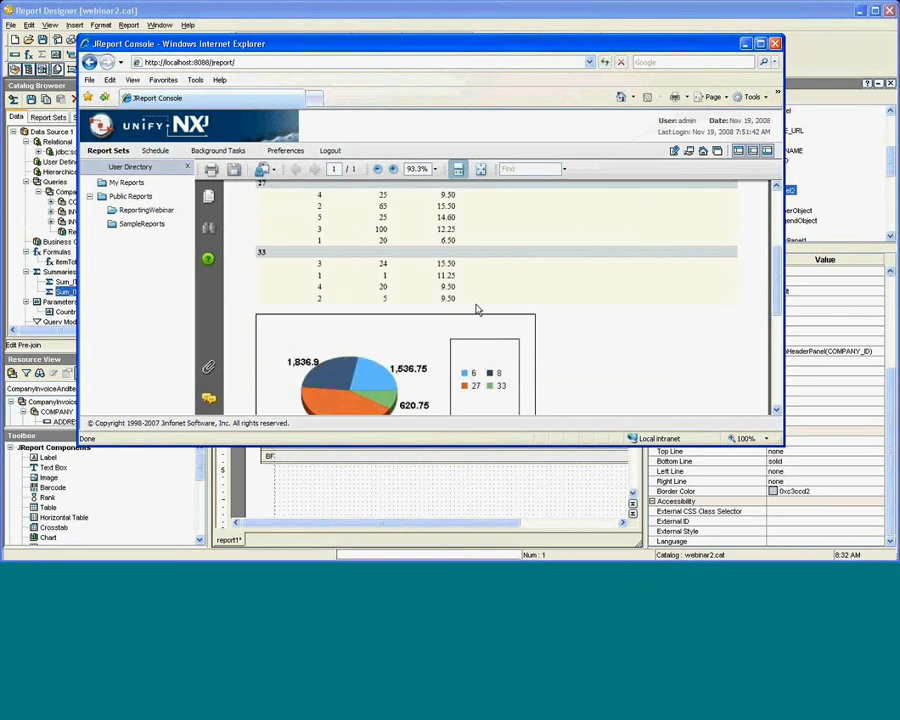
scroll(477, 311, down, 2)
scroll(475, 305, up, 8)
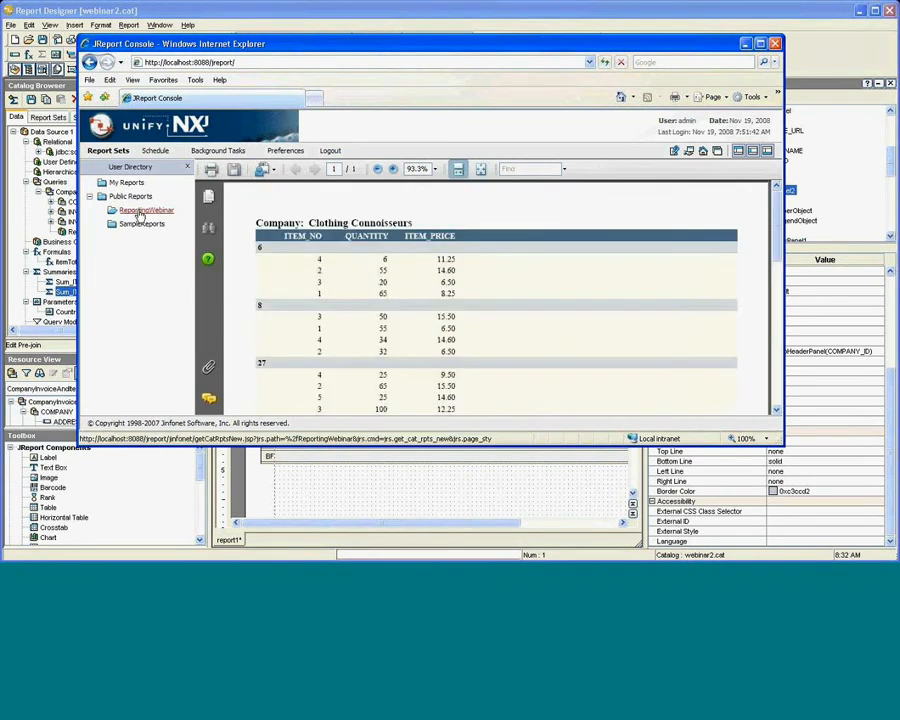
Check the Advanced Run format list, keeping DHTML, and return to the ReportingWebinar report sets.
click(140, 212)
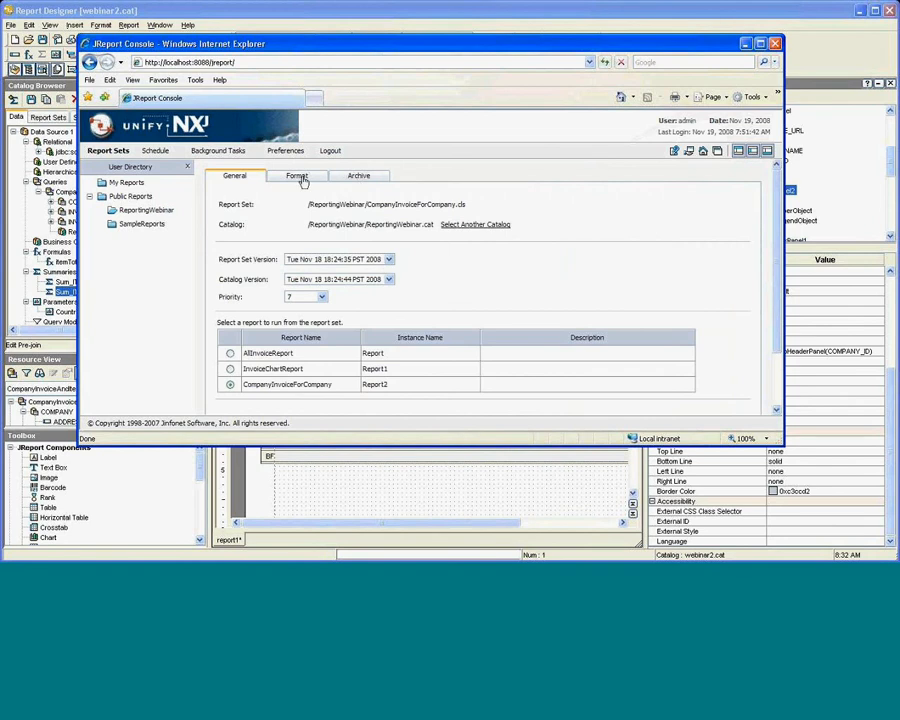
click(300, 177)
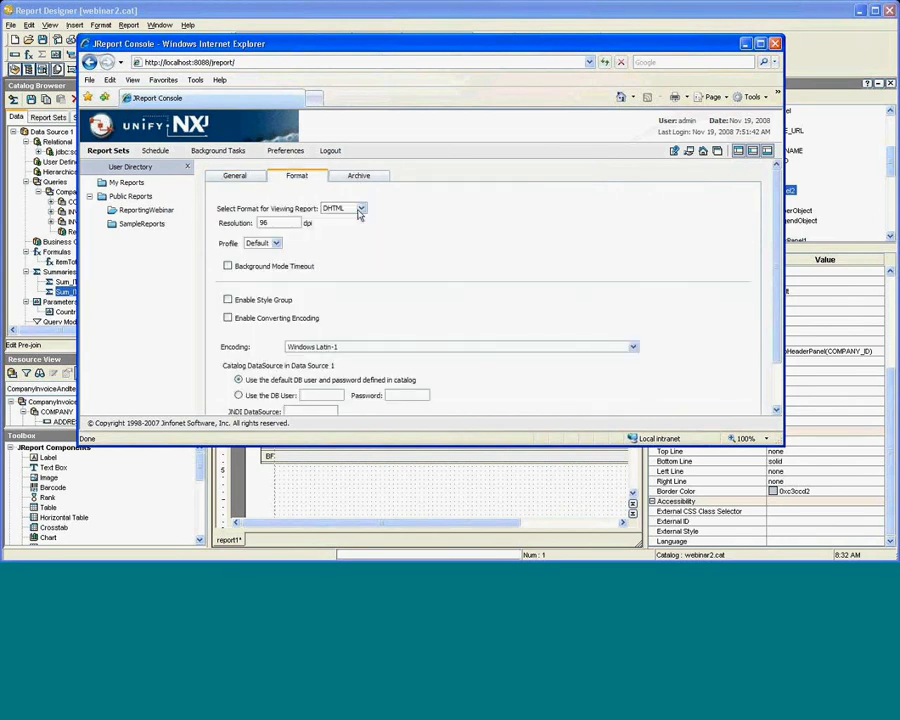
click(360, 209)
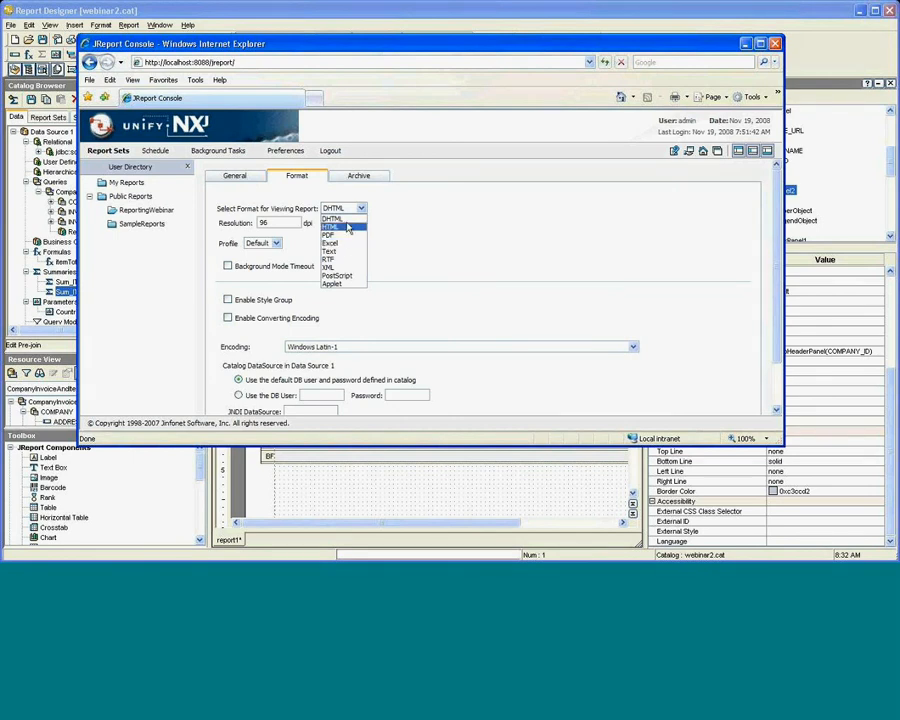
click(422, 229)
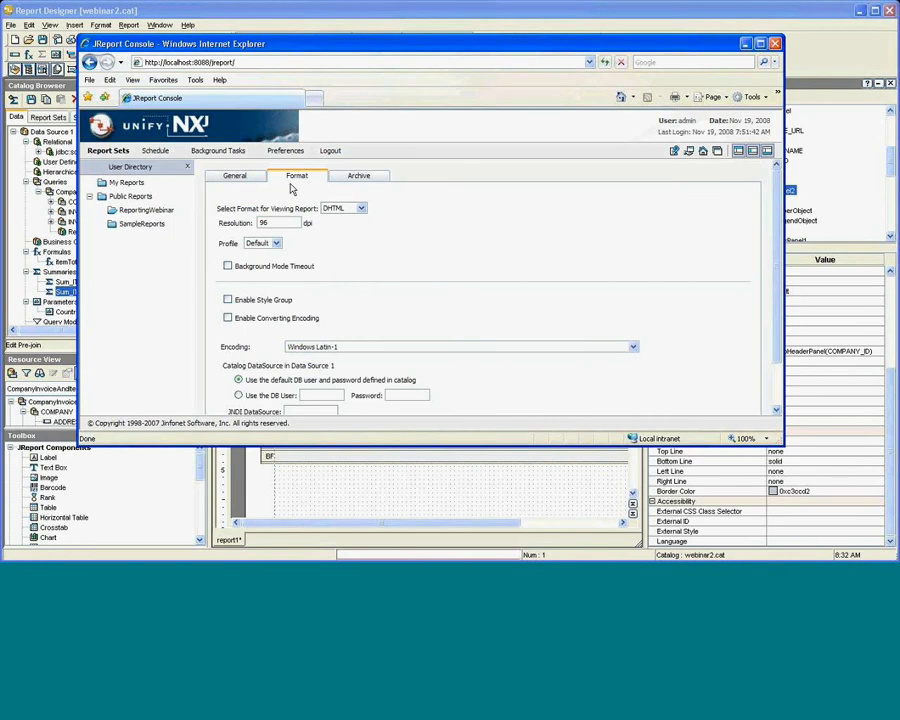
click(238, 179)
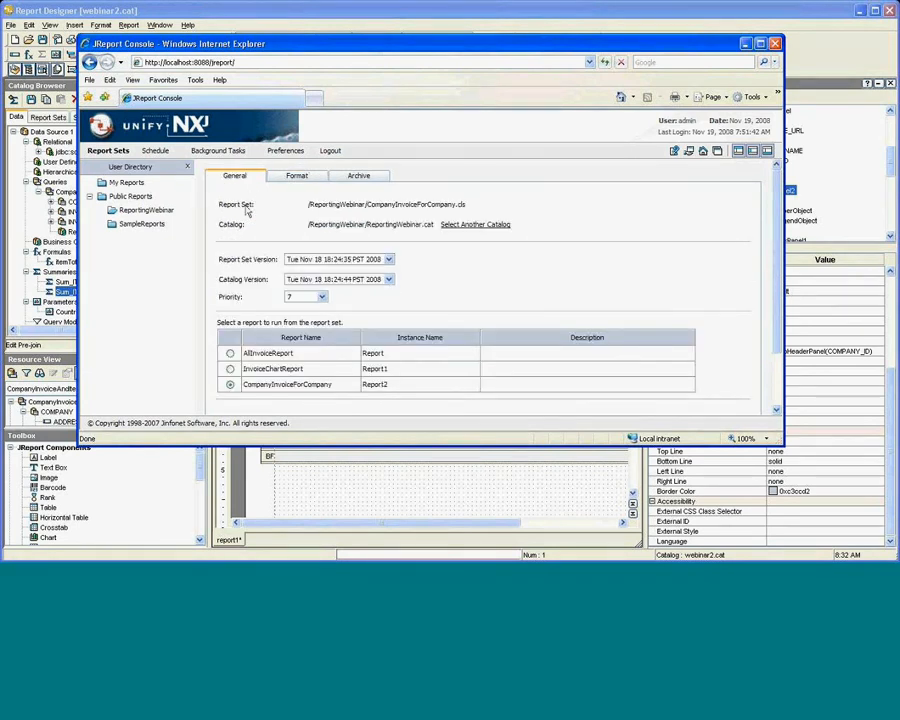
click(157, 213)
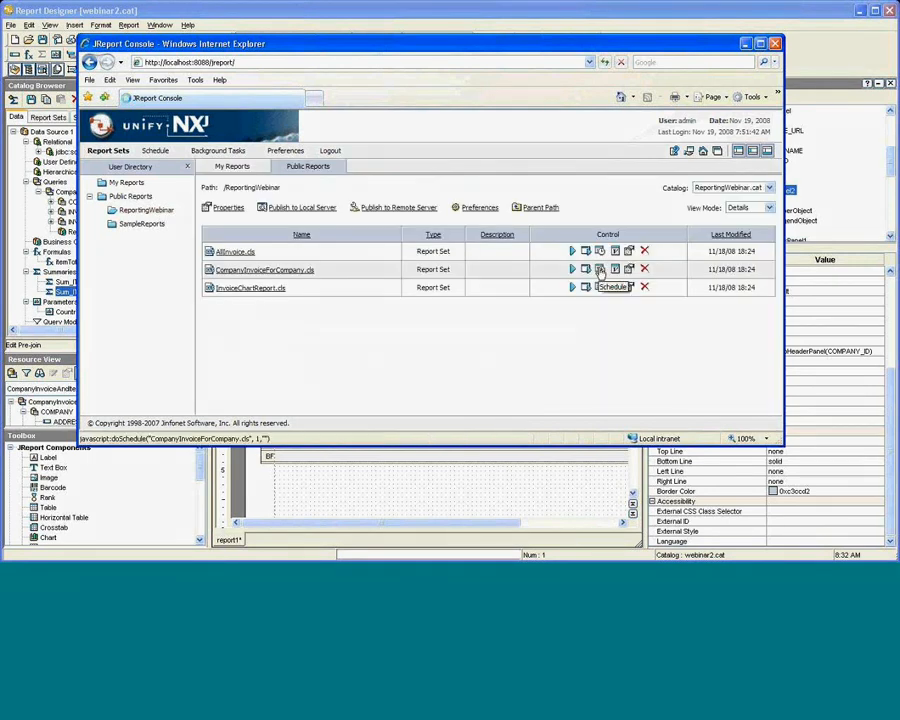
Schedule CompanyInvoiceForCompany to publish to the versioning system with DHTML, PDF and Excel results.
click(600, 270)
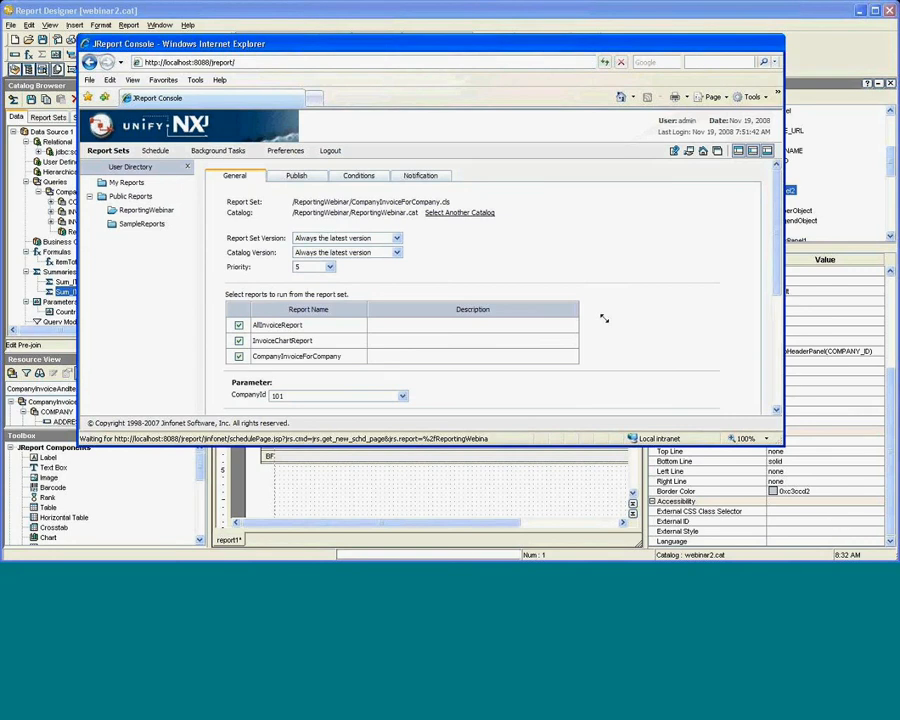
click(305, 177)
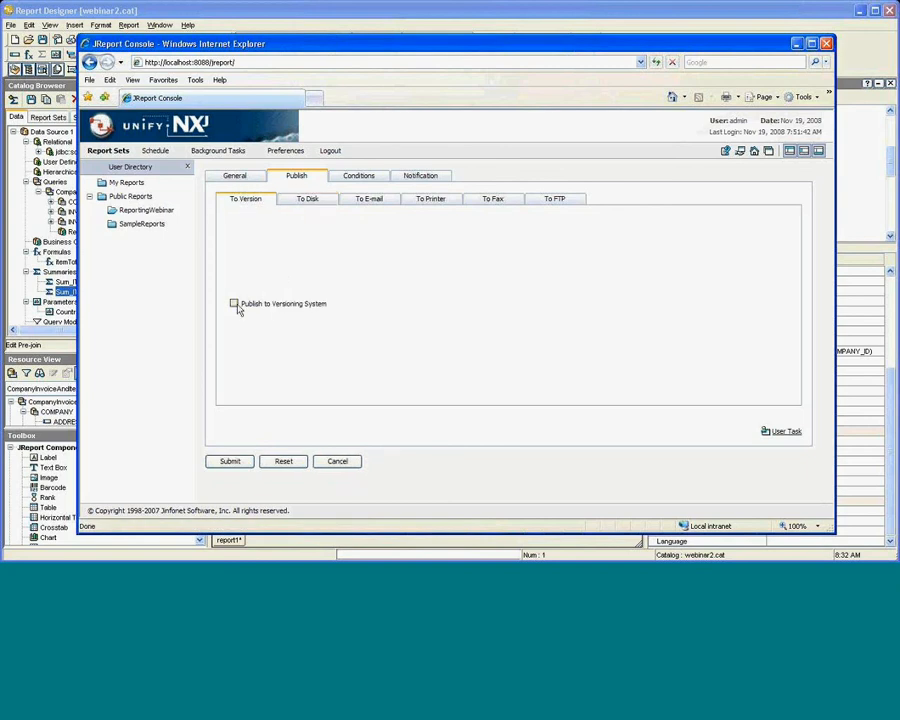
click(234, 304)
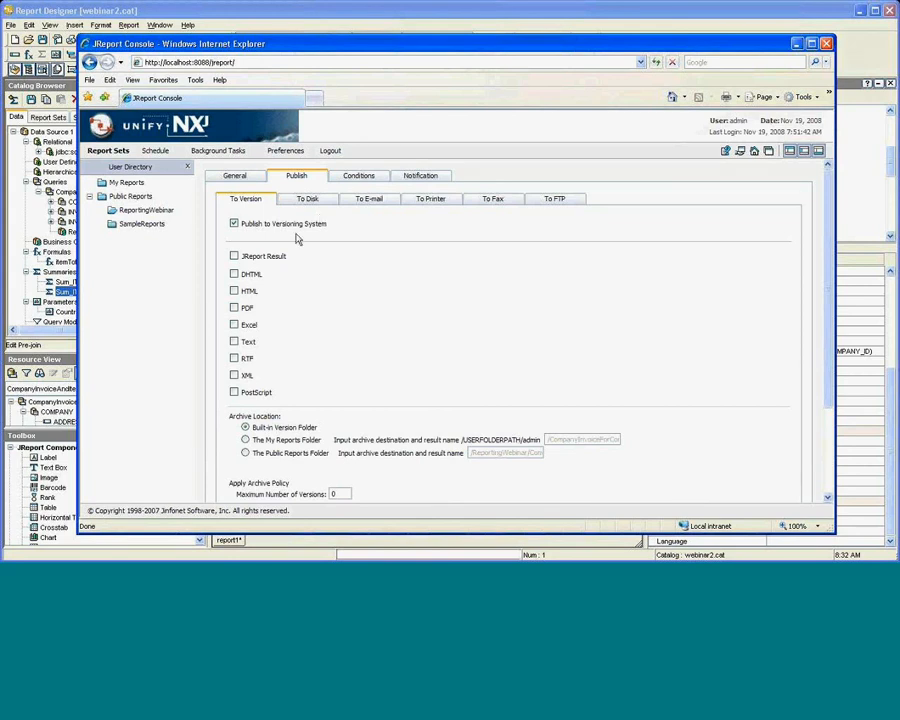
click(233, 309)
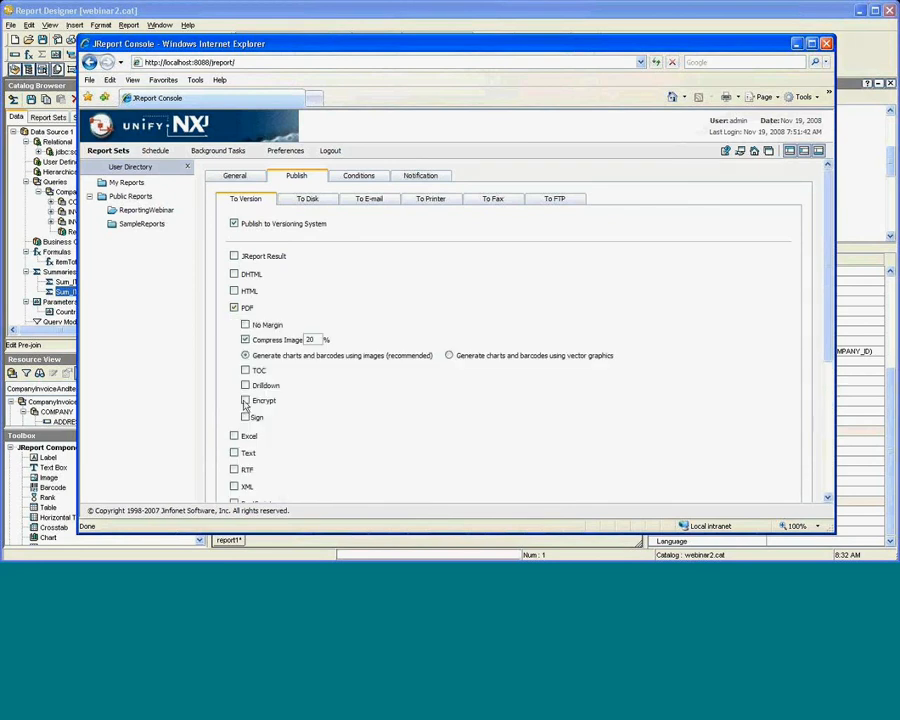
click(234, 437)
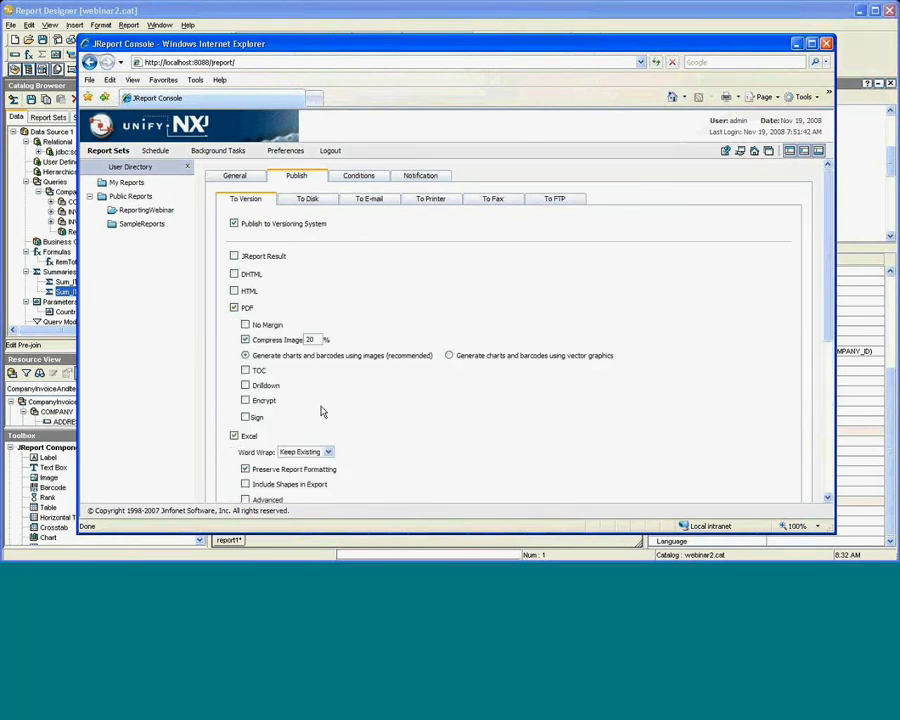
scroll(328, 401, down, 2)
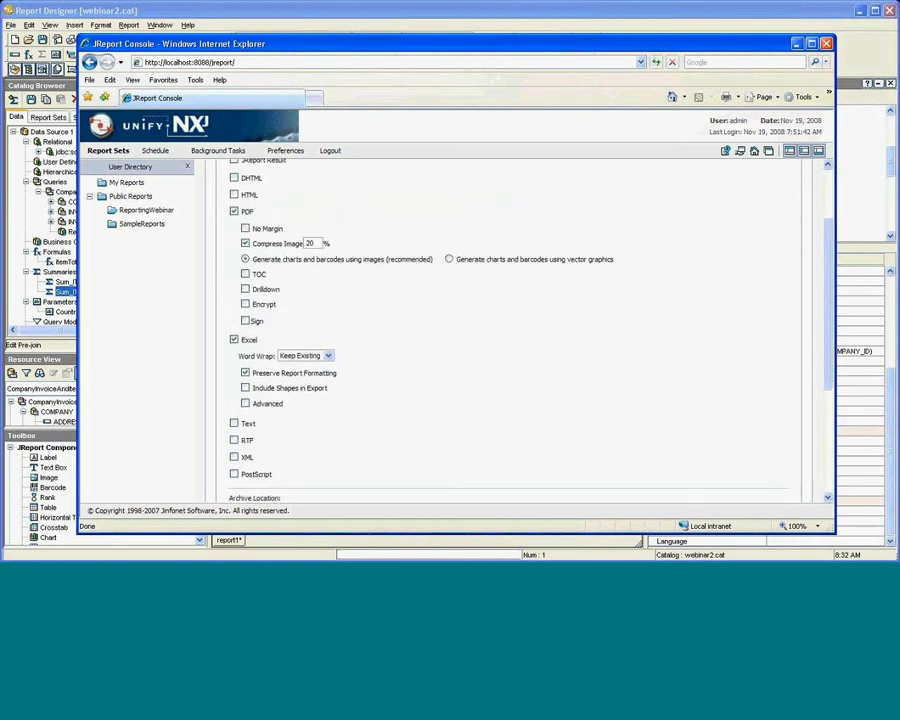
scroll(245, 333, up, 1)
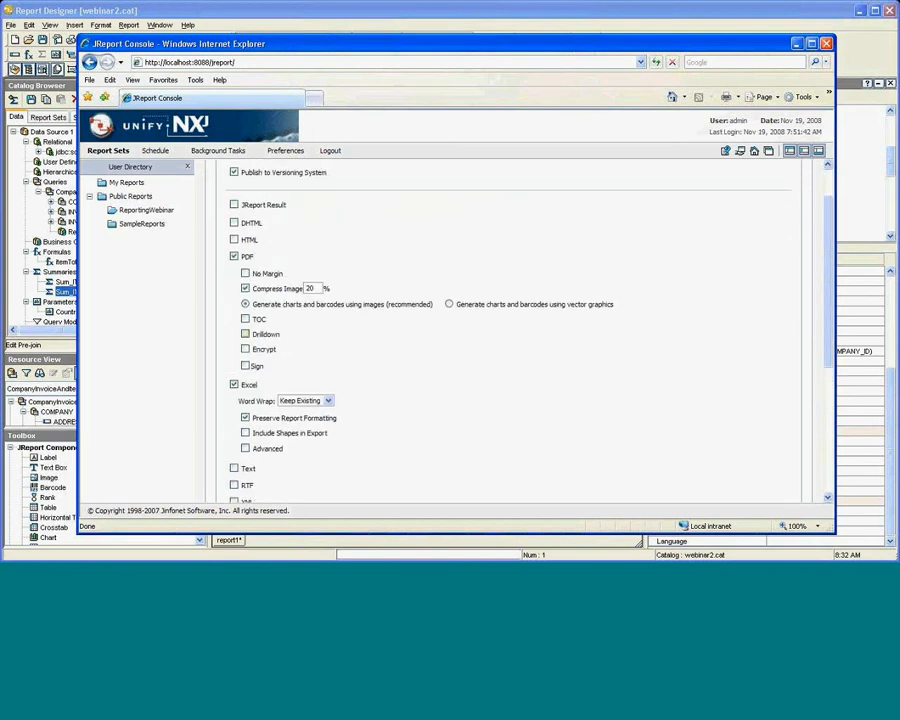
click(234, 223)
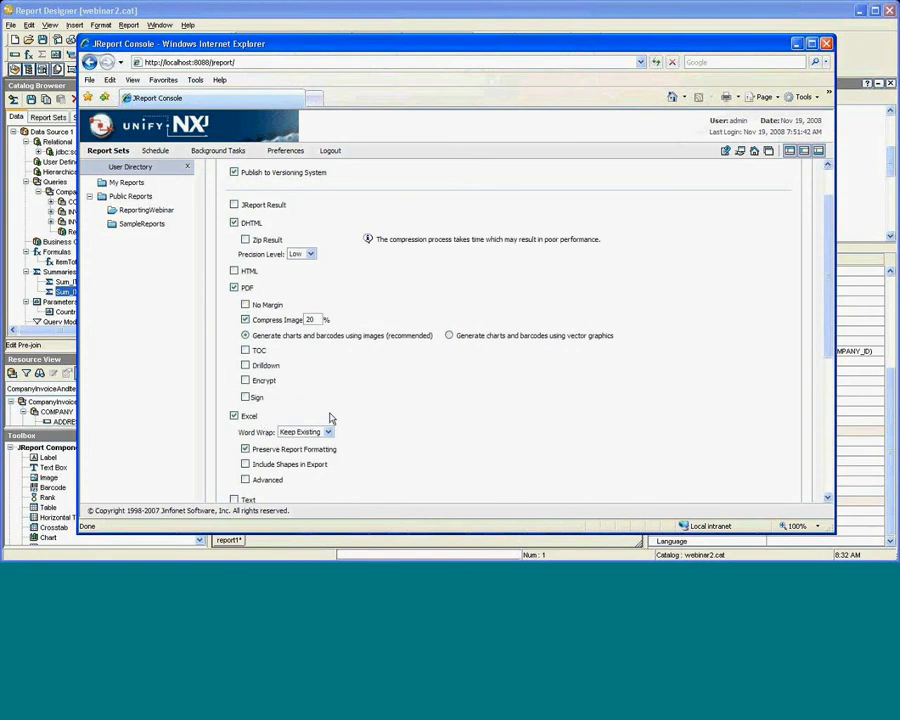
scroll(330, 413, up, 2)
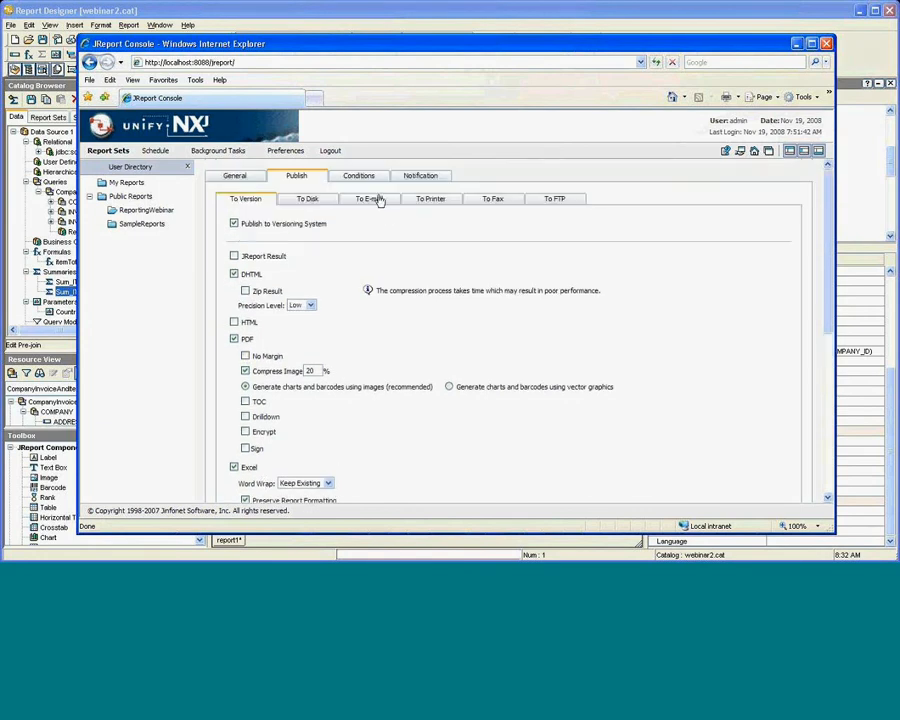
Look through the e-mail, printer, FTP and versioning publish options.
click(376, 199)
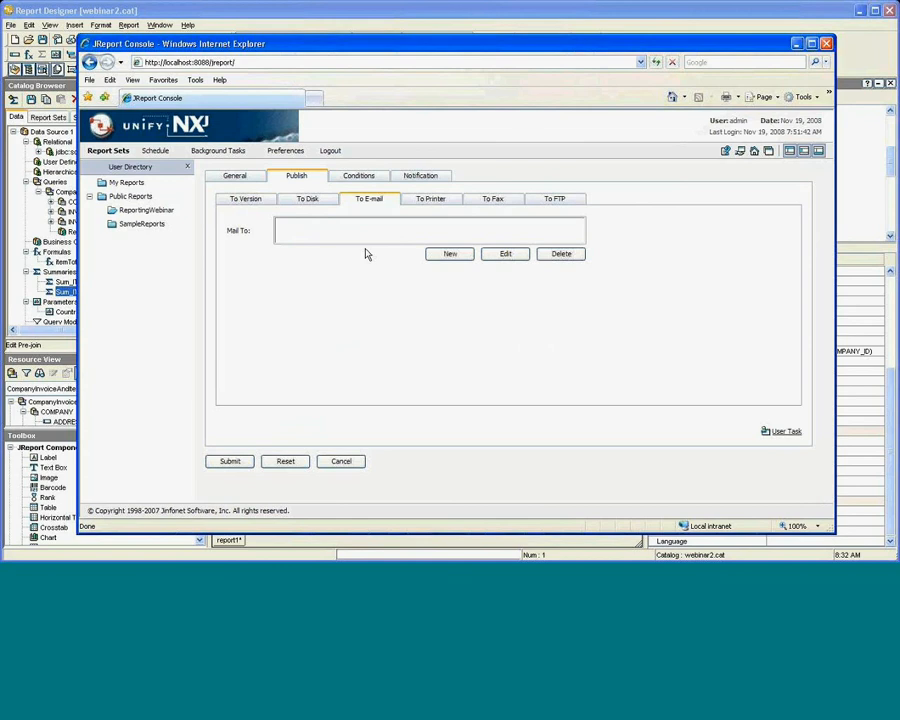
click(421, 202)
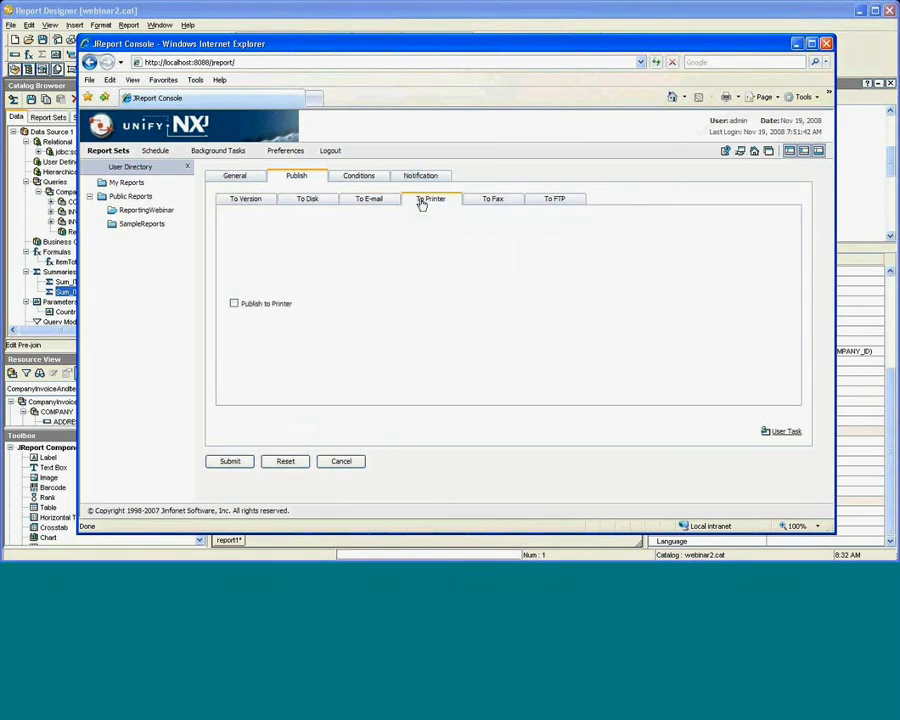
click(552, 199)
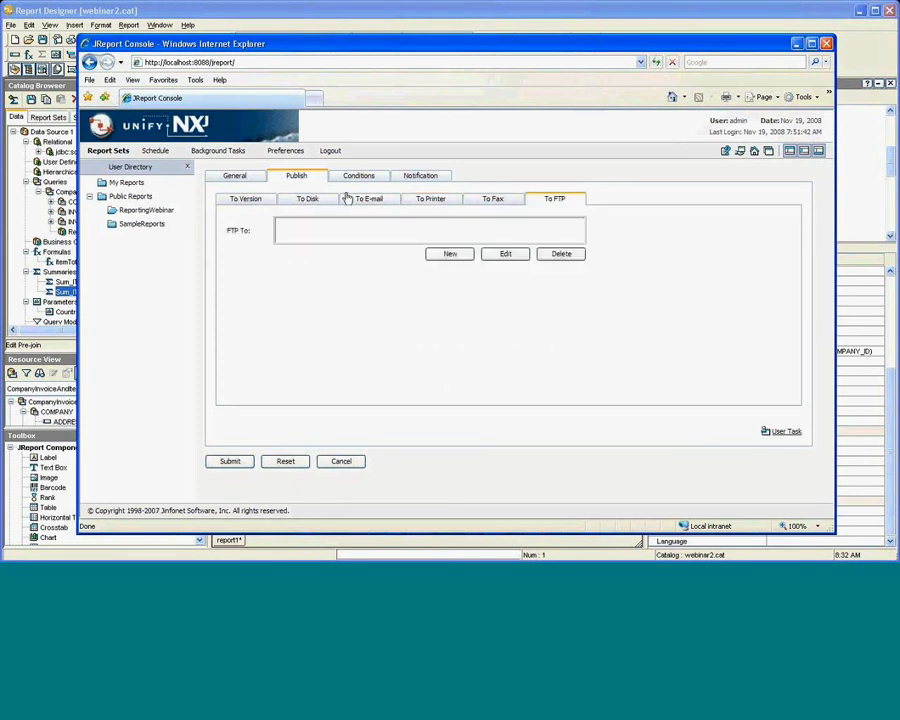
click(242, 202)
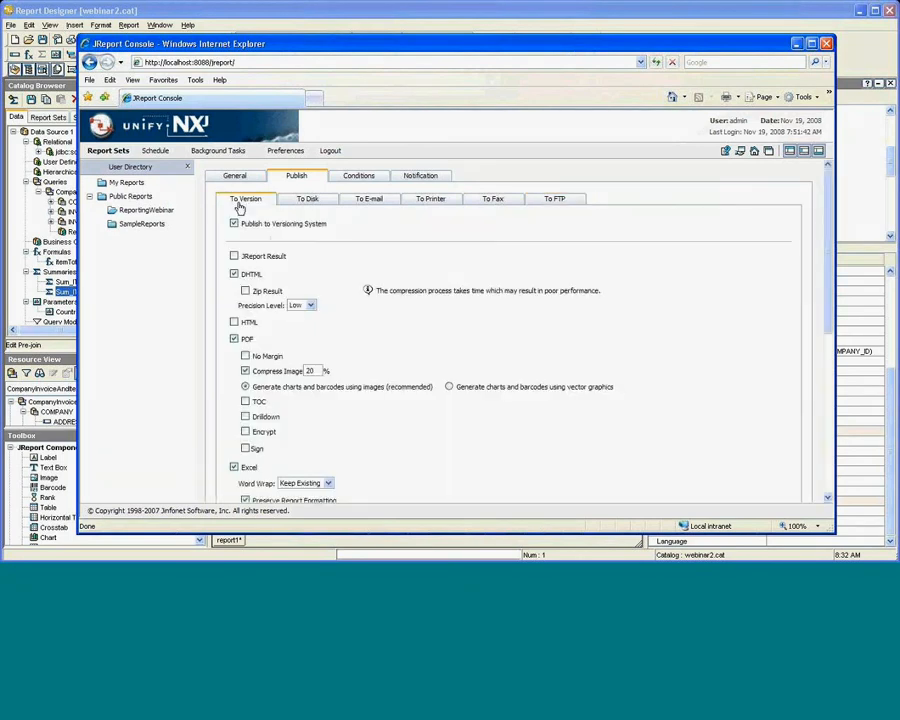
scroll(370, 255, down, 5)
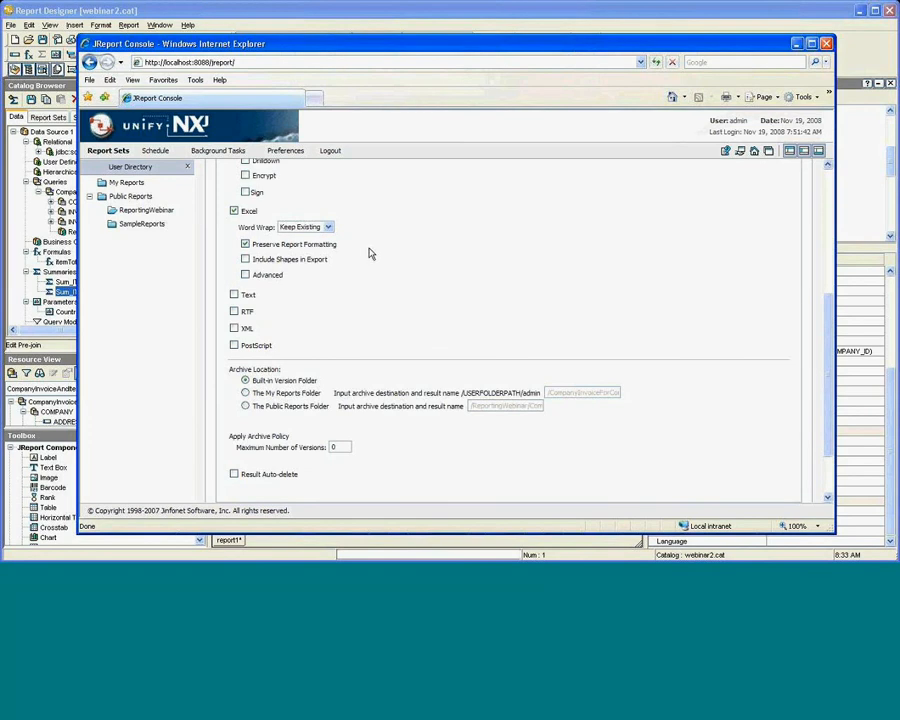
scroll(370, 254, up, 3)
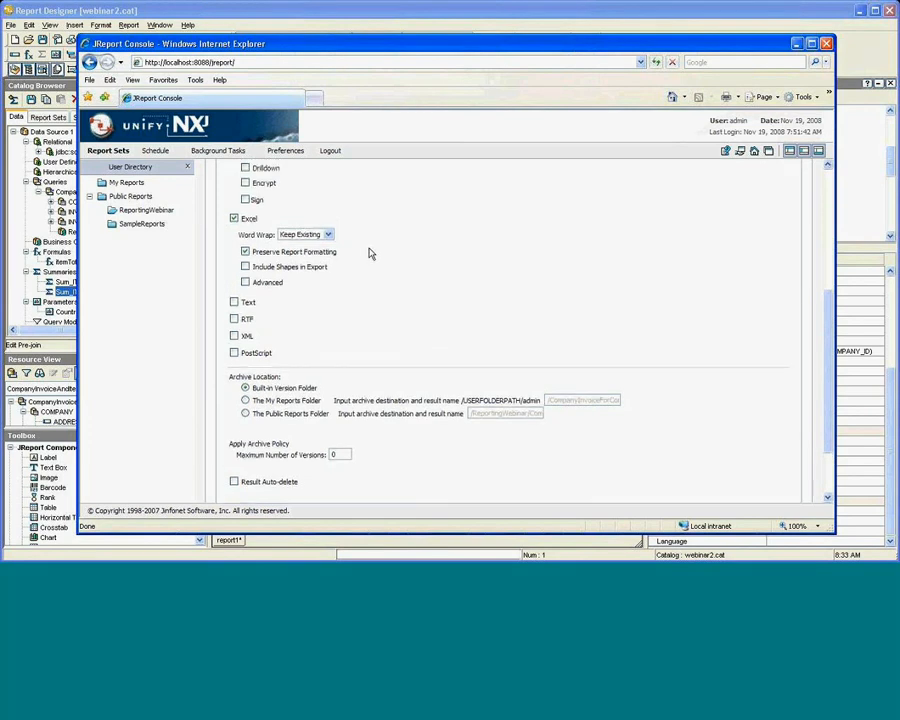
scroll(370, 253, up, 2)
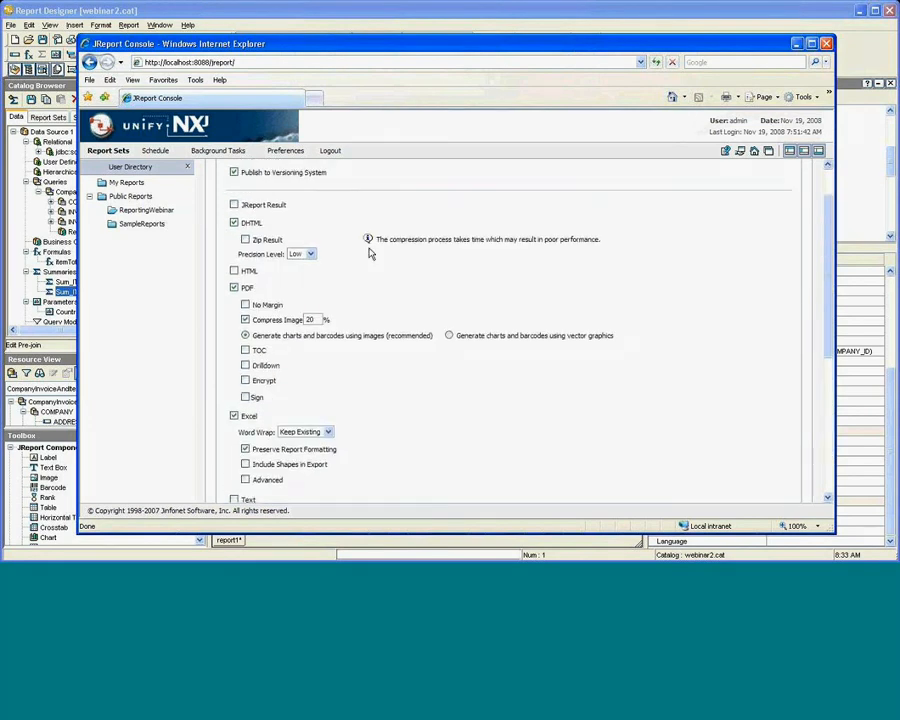
scroll(370, 256, up, 2)
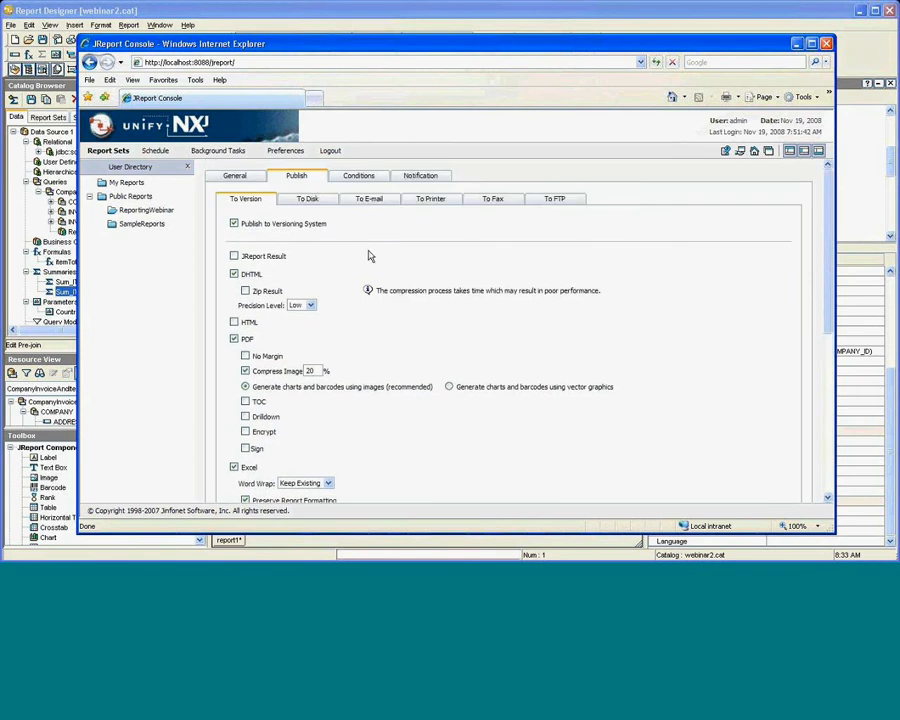
Review the task's Conditions, Trigger and Notification settings, then return to General.
click(360, 176)
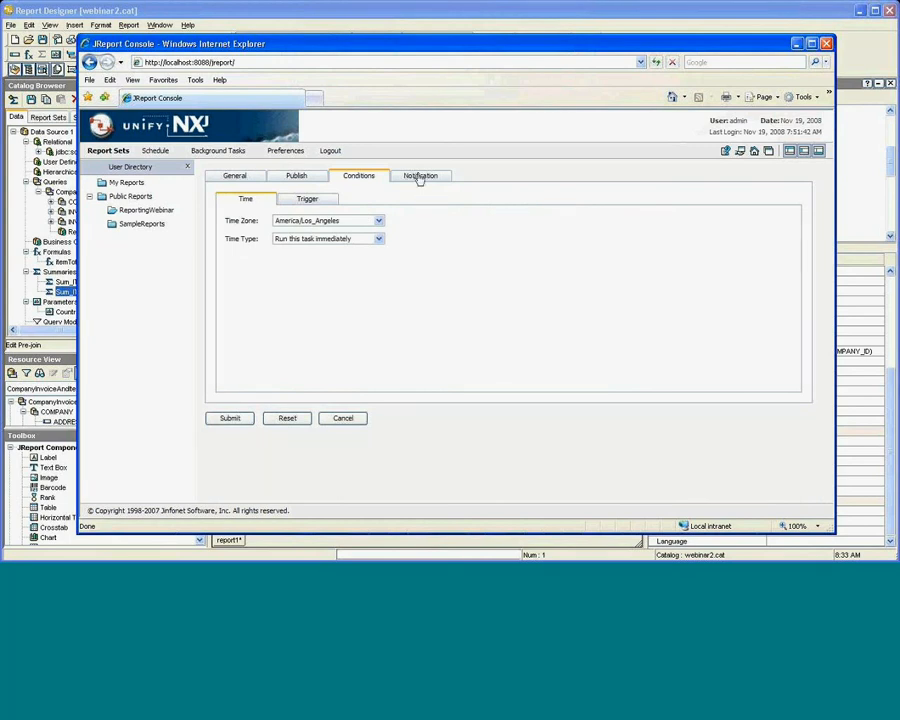
click(308, 199)
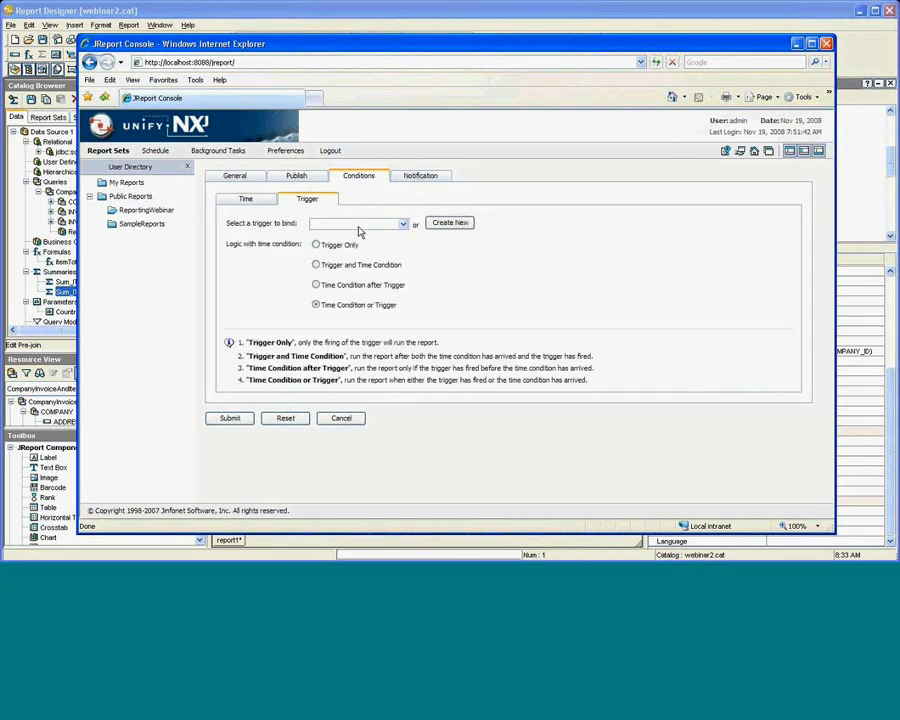
click(423, 177)
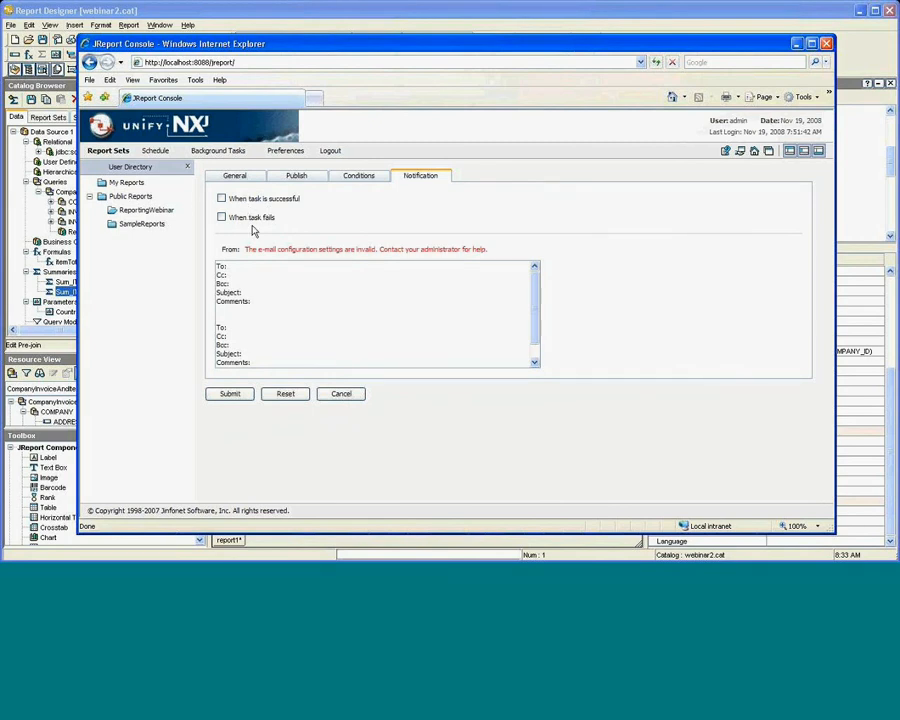
click(240, 176)
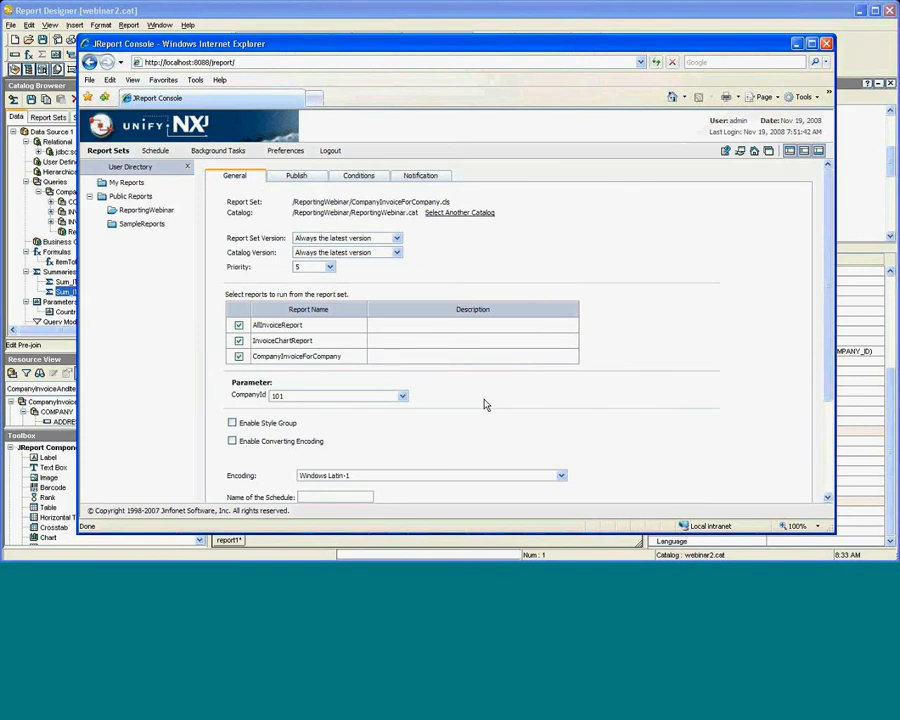
scroll(481, 410, down, 1)
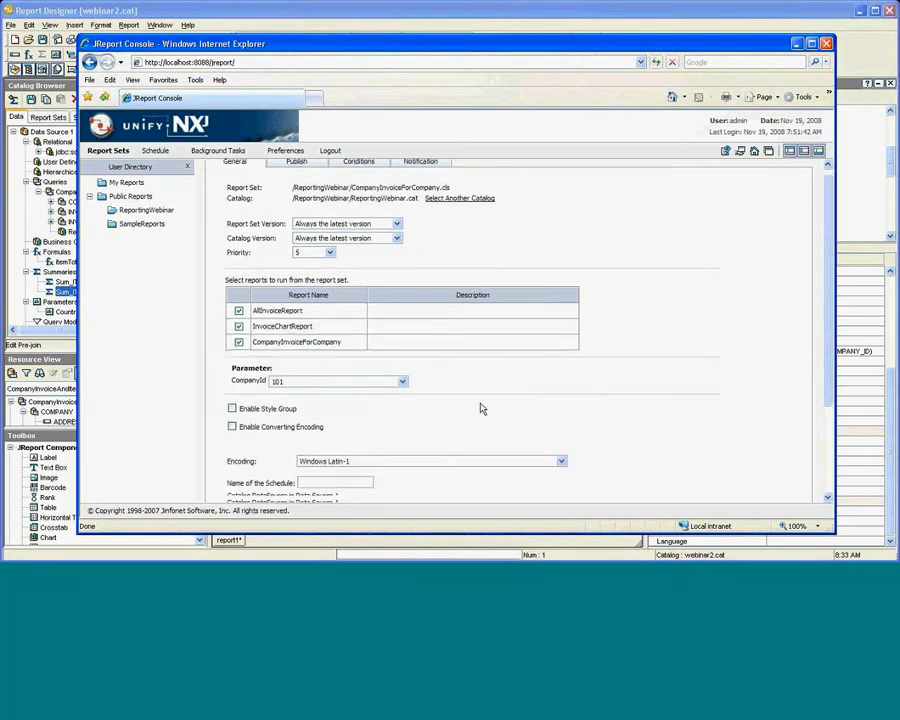
scroll(480, 408, down, 4)
Submit the task, confirm two completed PDF runs in Background Tasks, then view Schedule.
click(232, 484)
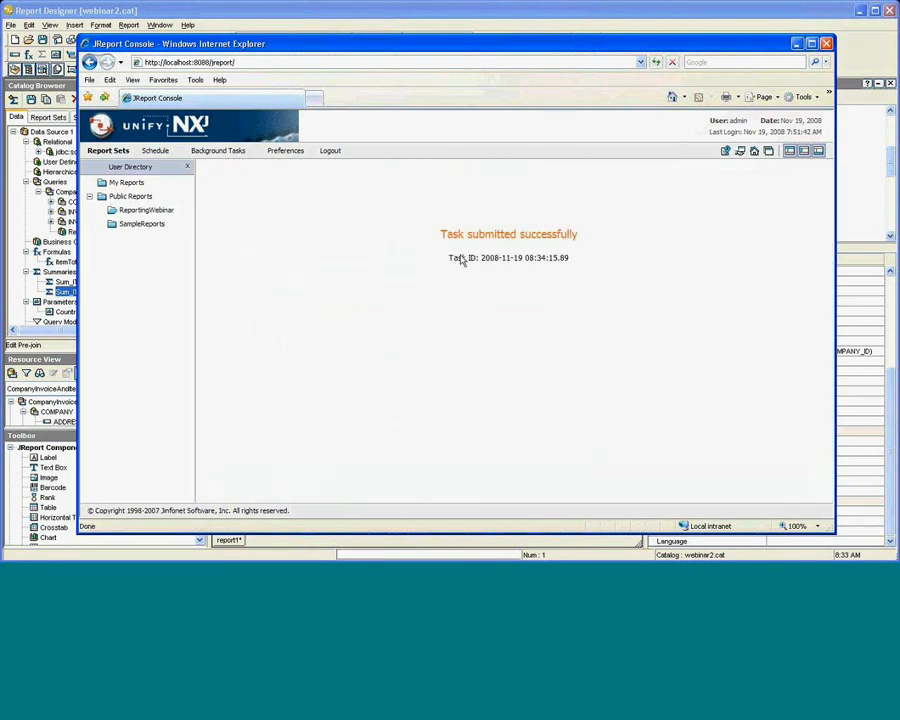
click(245, 151)
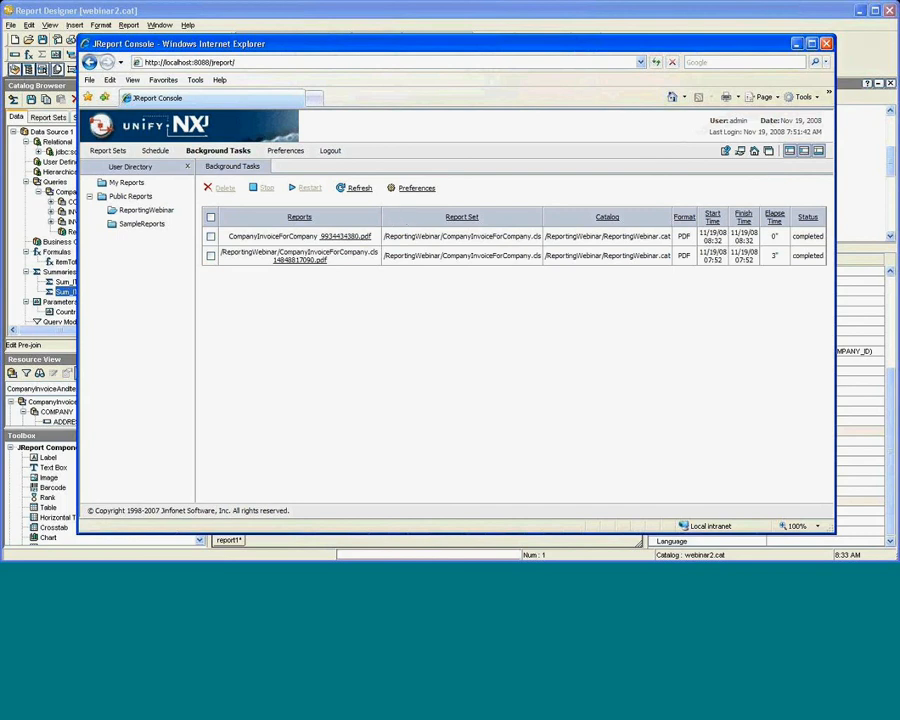
click(153, 151)
click(218, 151)
click(112, 153)
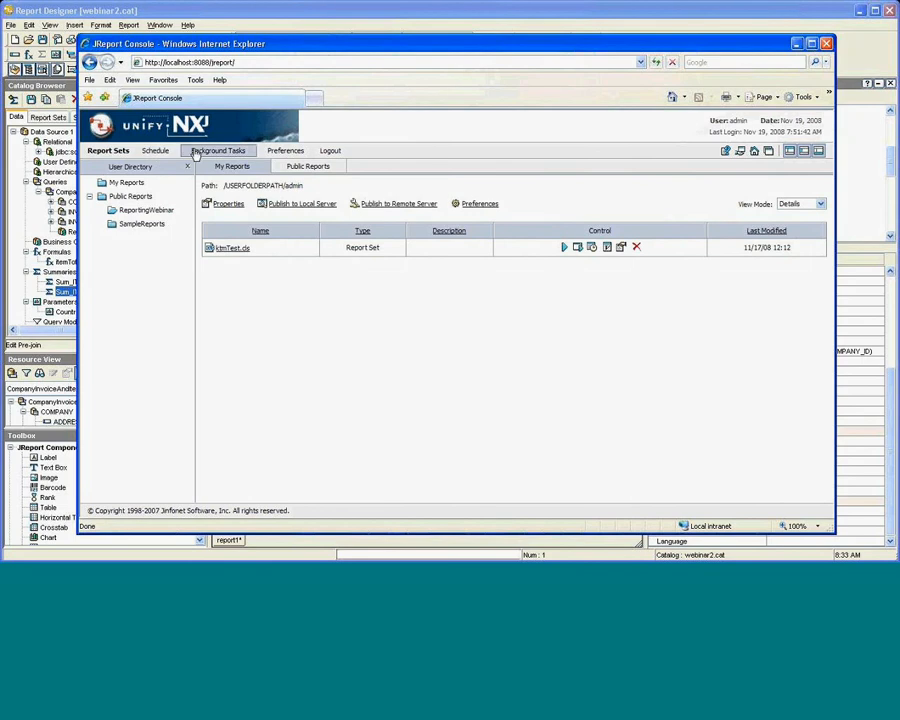
click(196, 155)
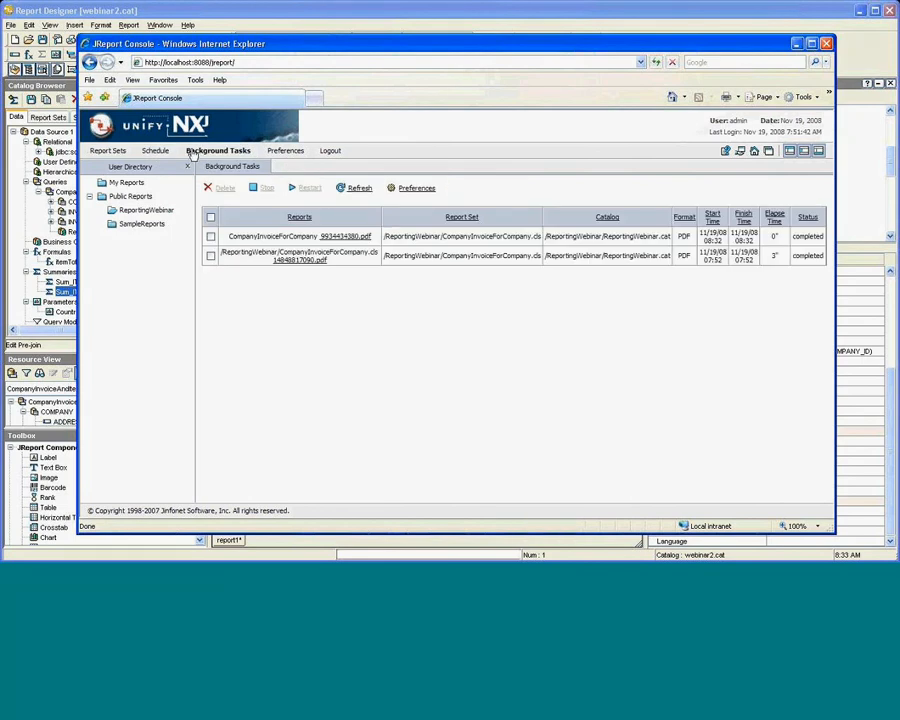
click(157, 151)
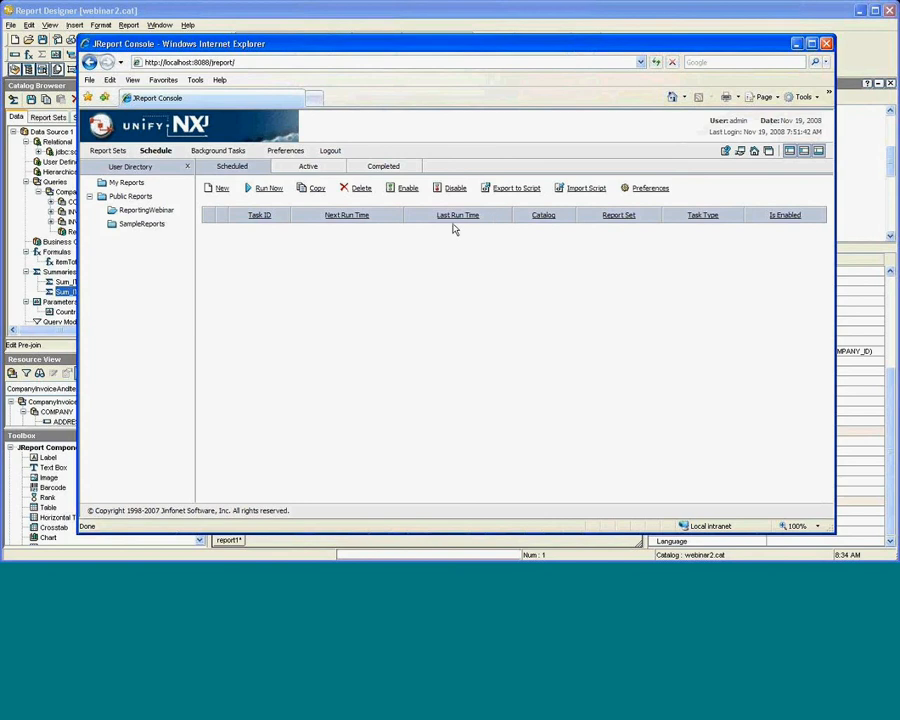
Open CompanyInvoiceForCompany's result versions and download version 2's Excel output.
click(147, 212)
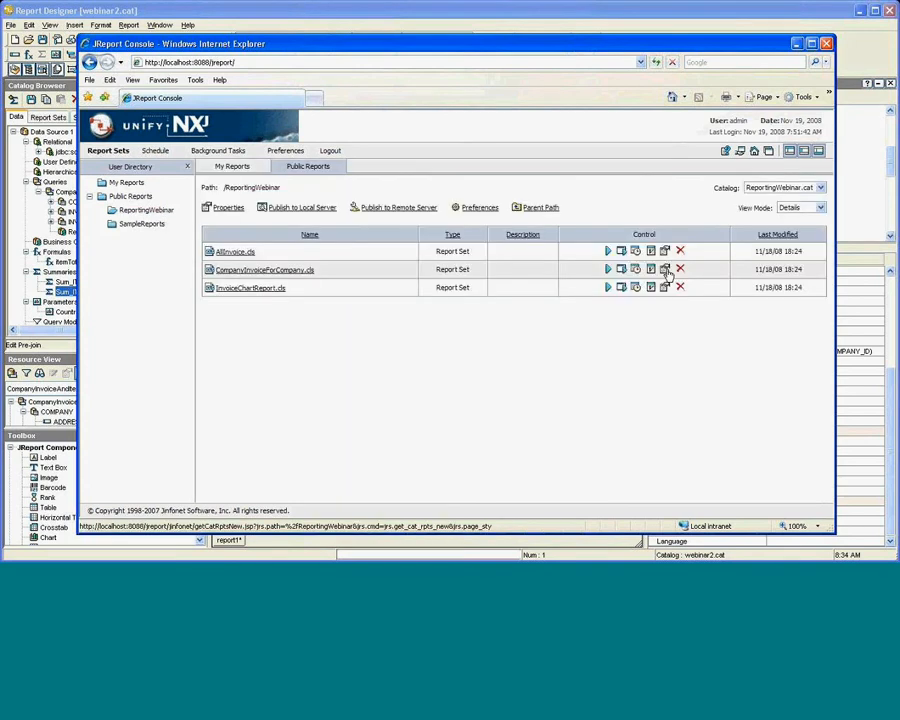
click(664, 270)
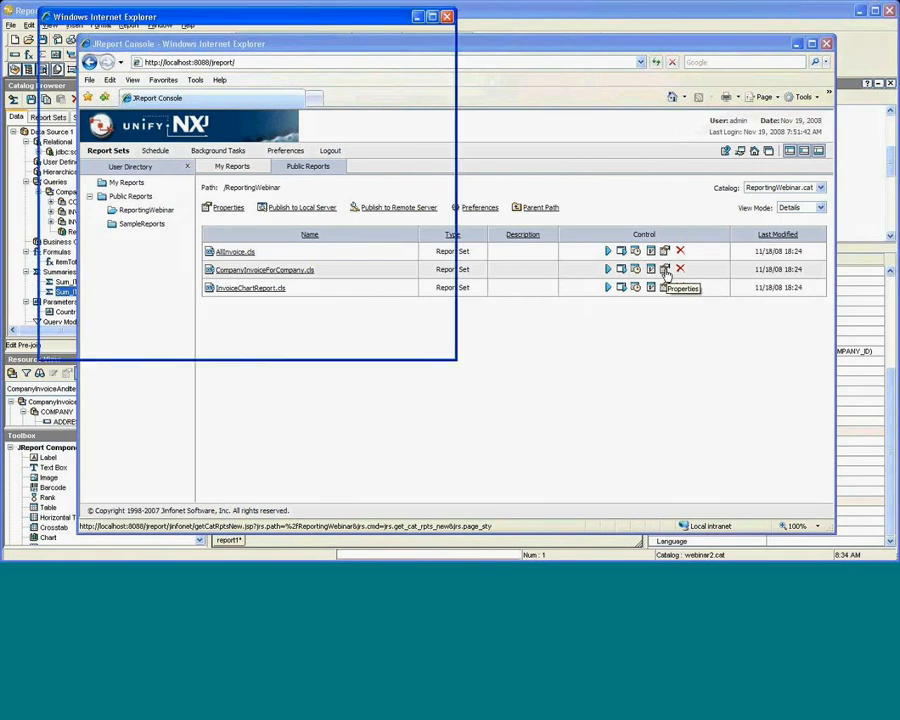
click(447, 18)
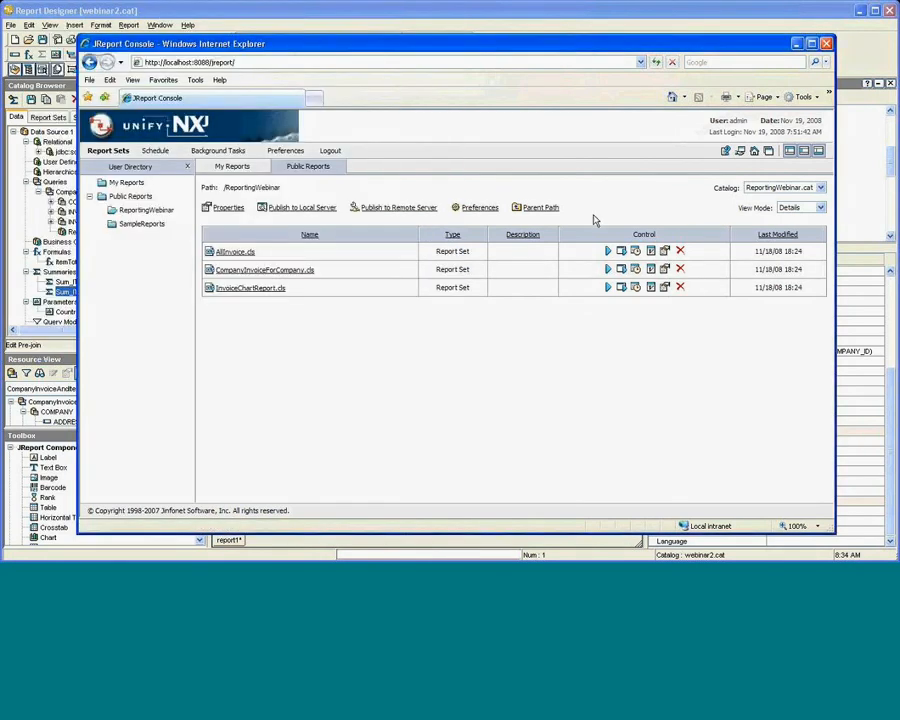
click(651, 269)
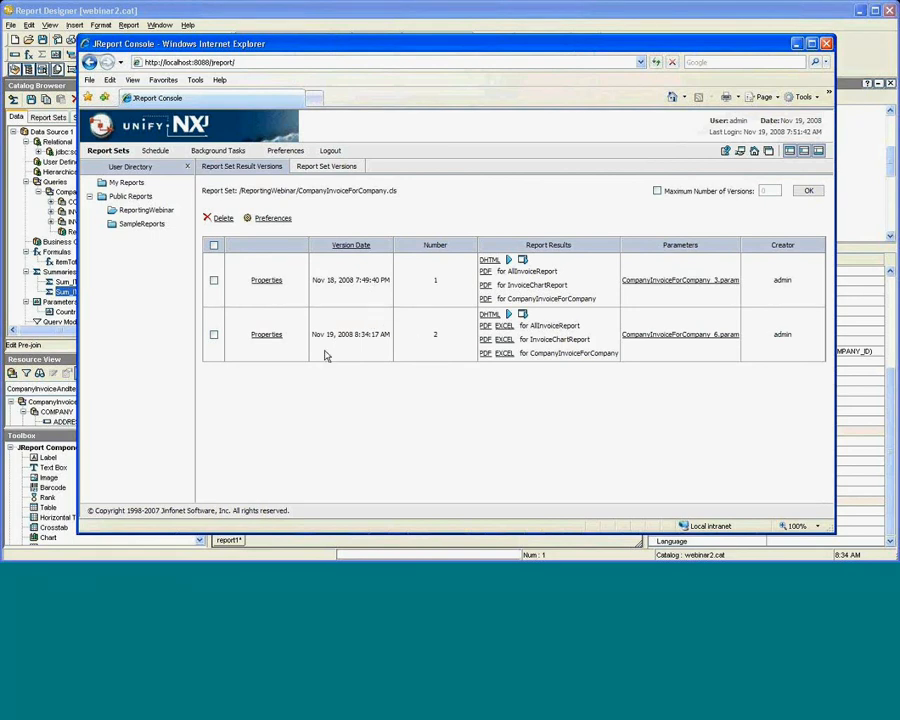
drag(389, 334, 311, 335)
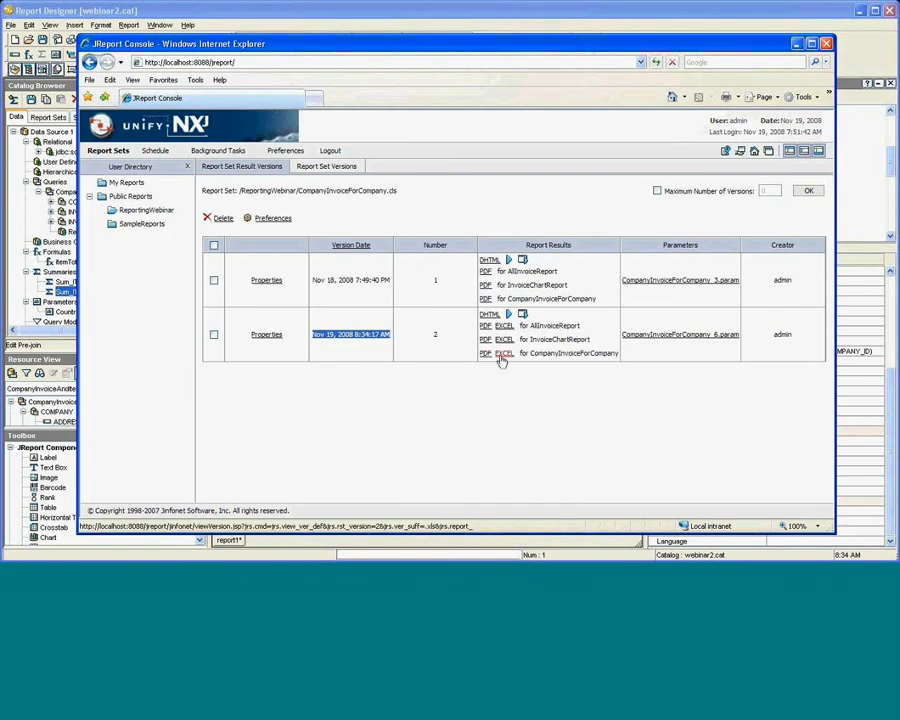
click(502, 355)
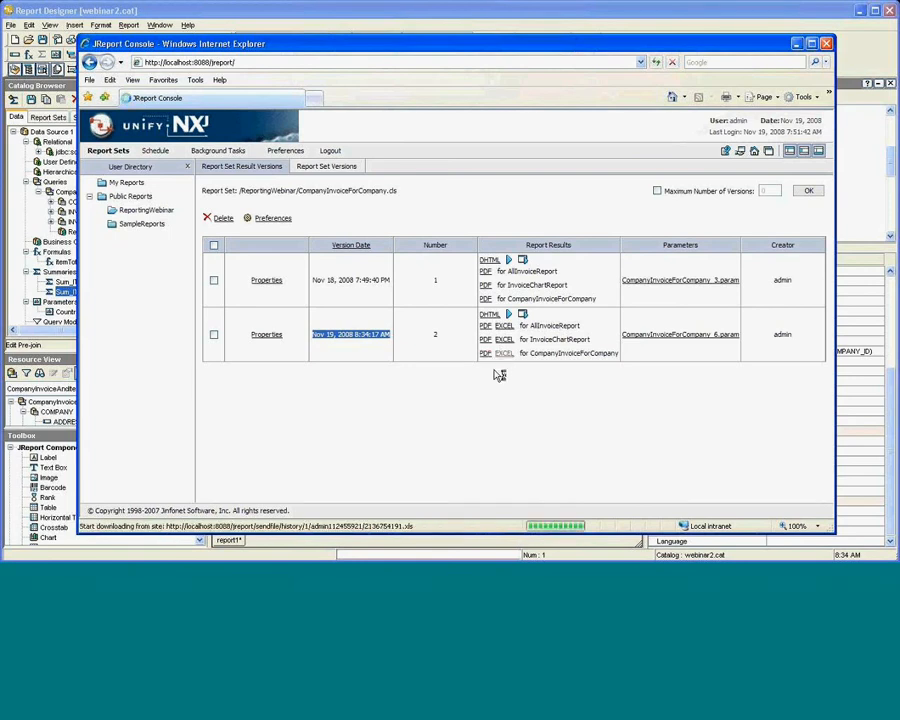
Open the downloaded Clothing Connoisseurs workbook, look over the invoice and pie chart, then minimize Excel.
click(433, 292)
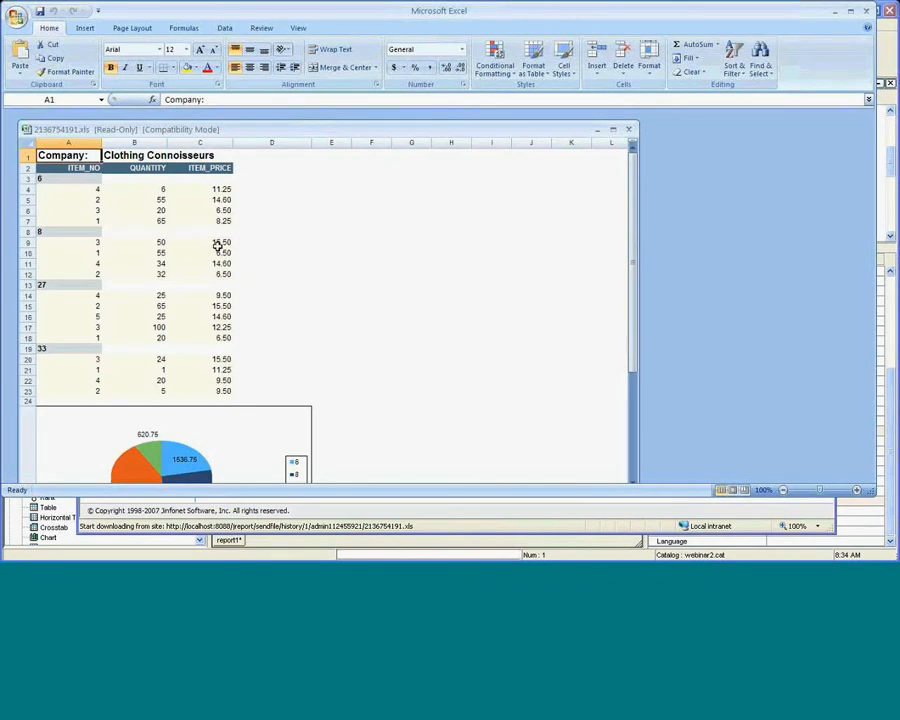
scroll(217, 244, down, 1)
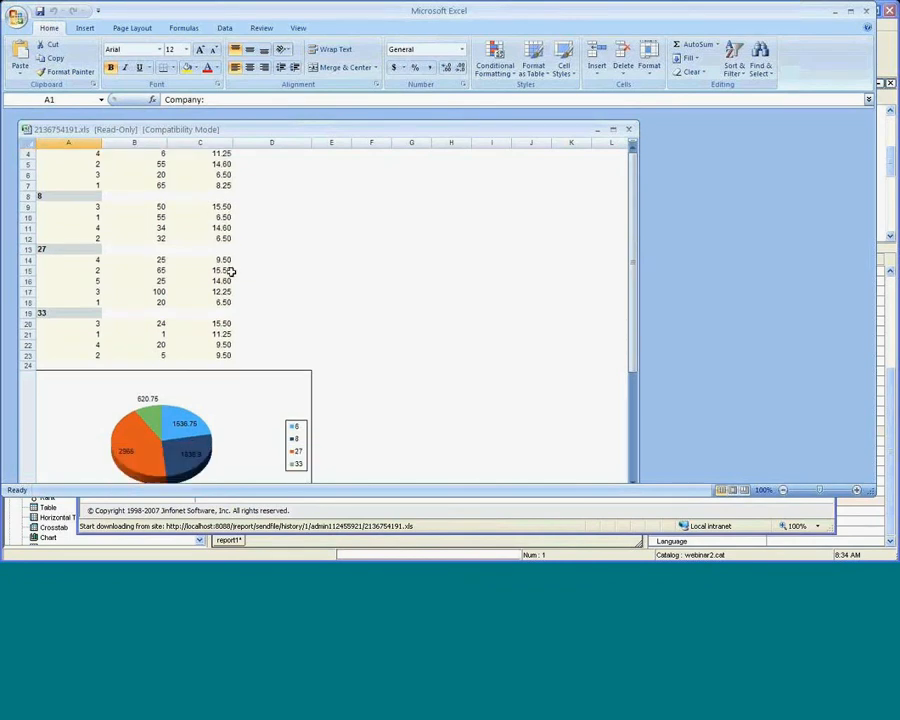
scroll(245, 281, down, 1)
scroll(269, 284, up, 2)
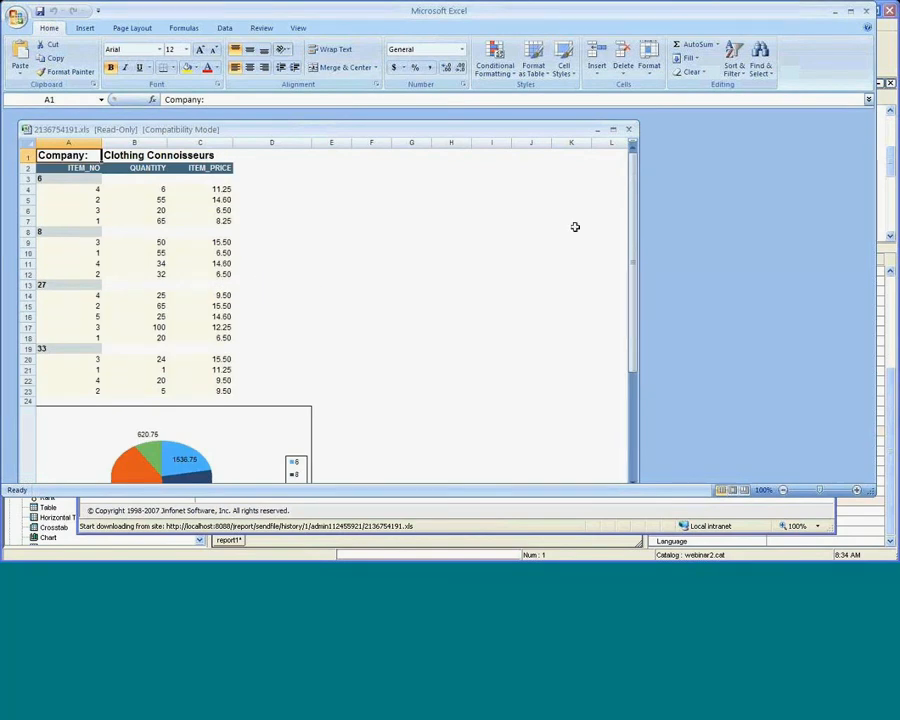
click(870, 12)
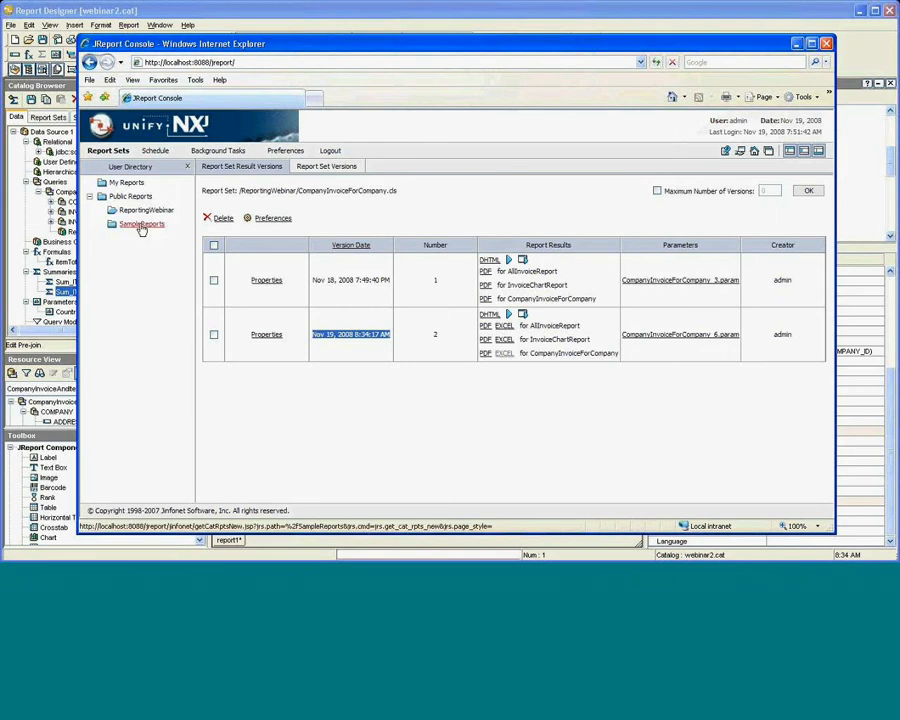
Open EmployeeInformation.cls from the SampleReports folder in the web viewer.
click(142, 226)
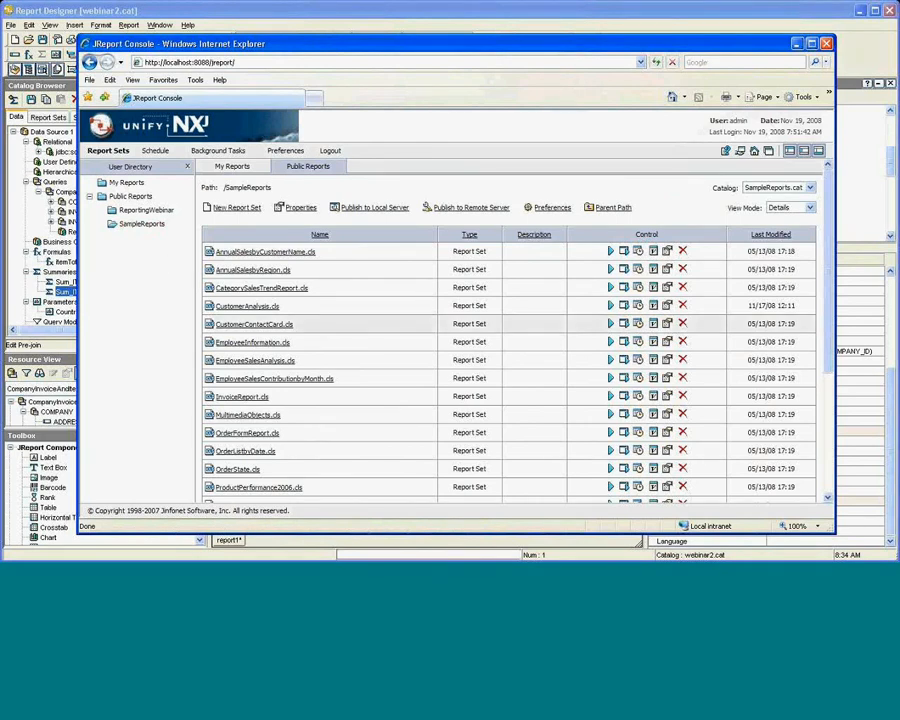
click(265, 397)
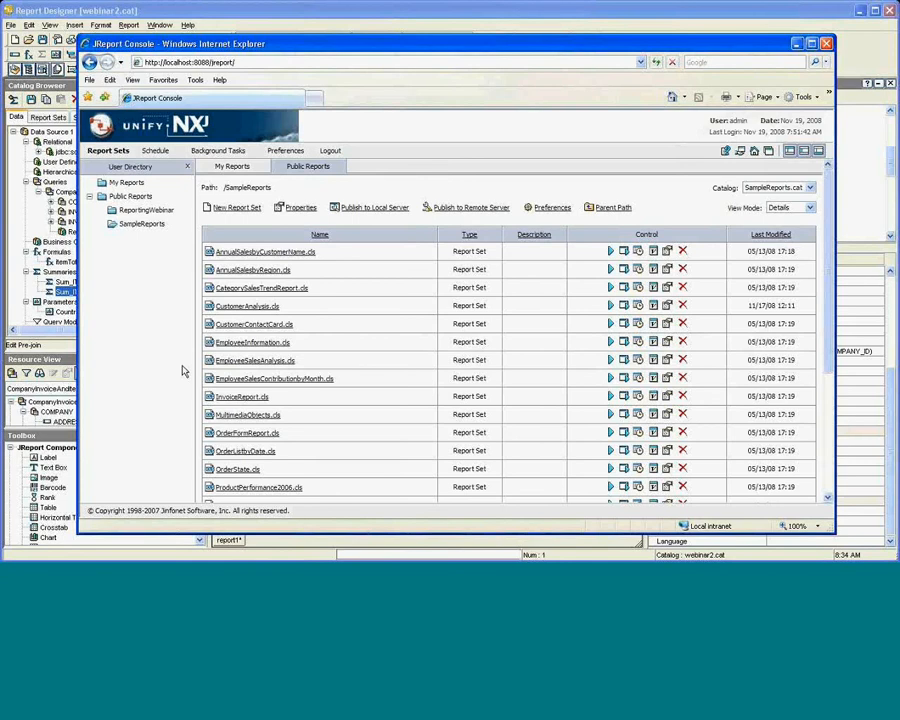
click(265, 343)
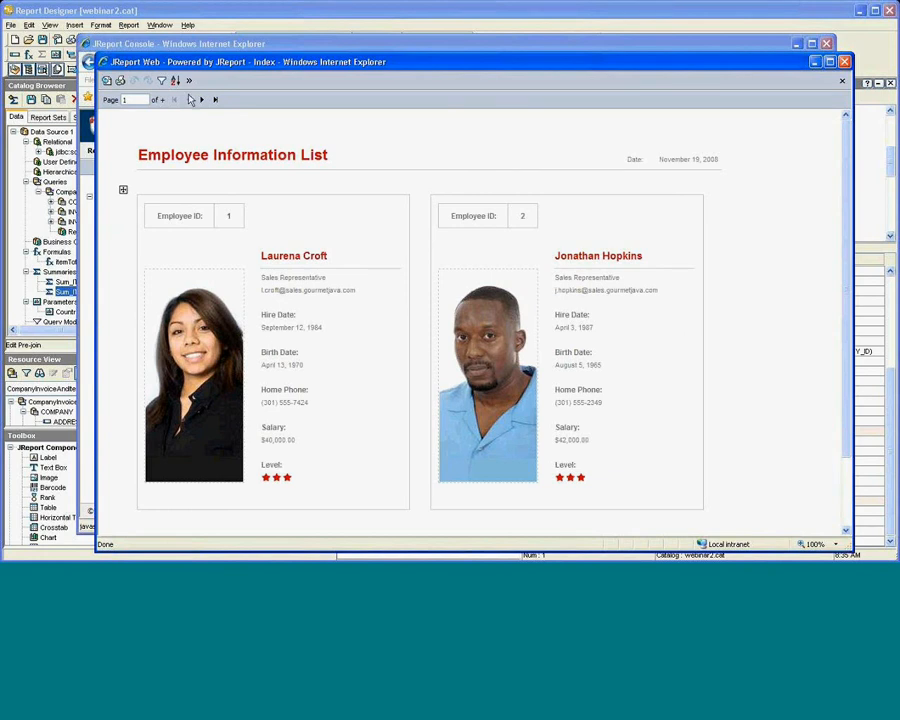
Sort the employee list by FIRST NAME ascending, then close the report and confirm leaving.
click(186, 82)
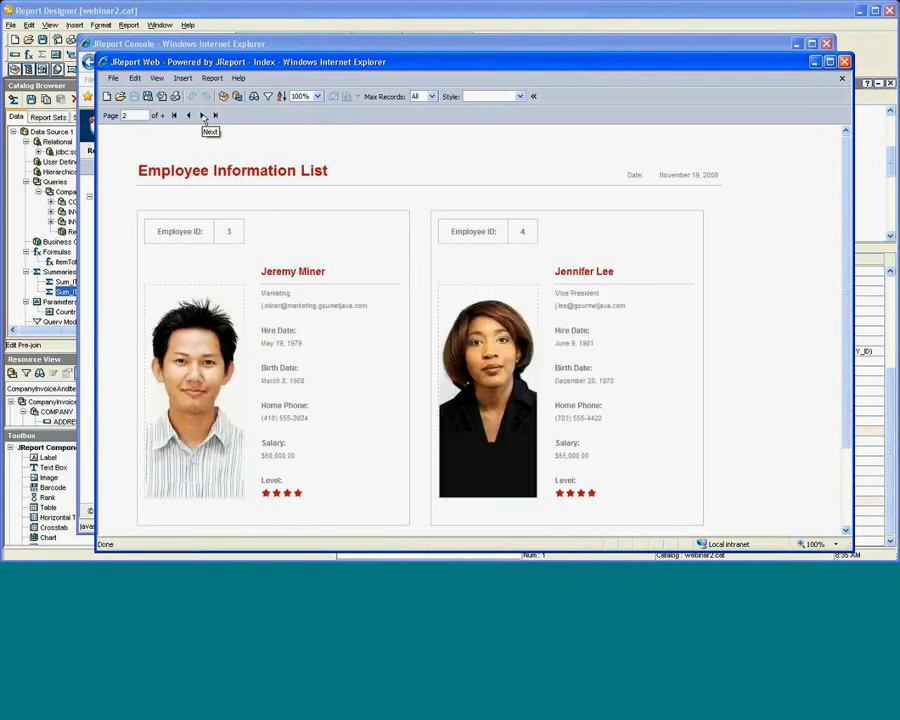
click(203, 117)
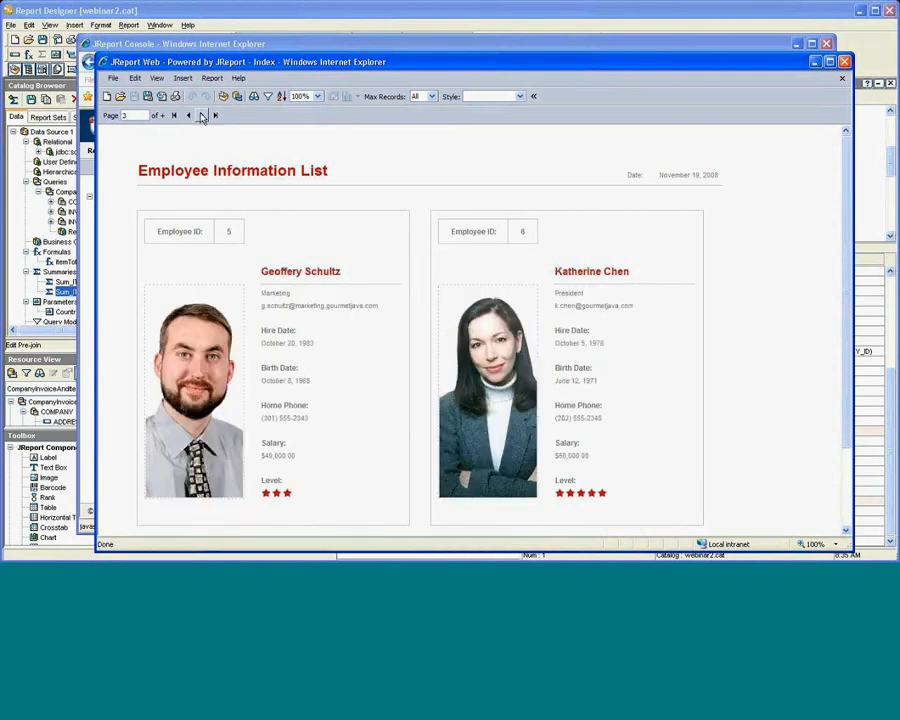
click(284, 99)
click(429, 262)
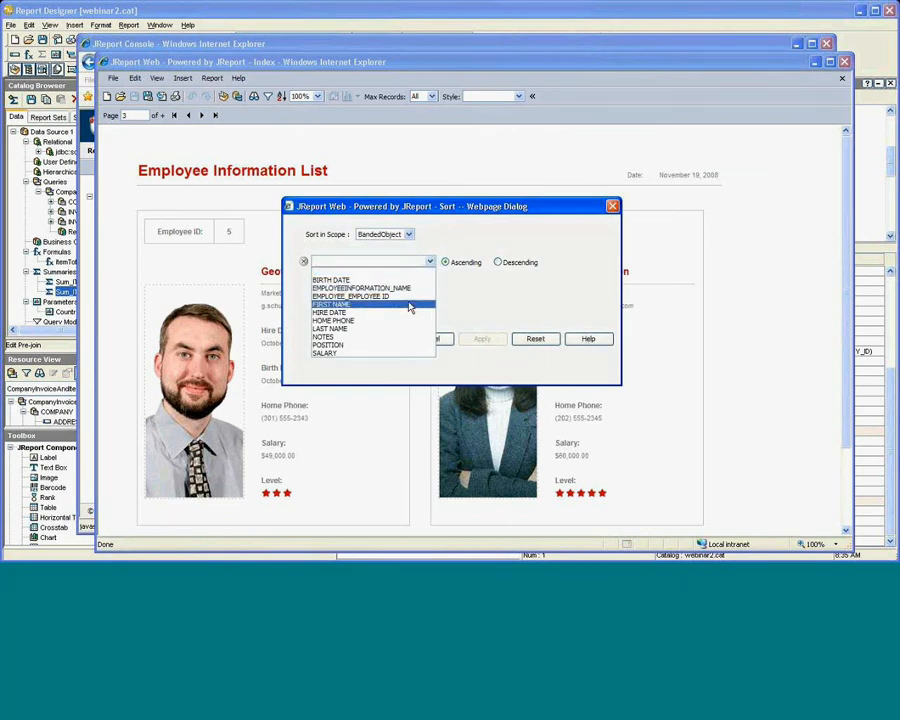
click(409, 305)
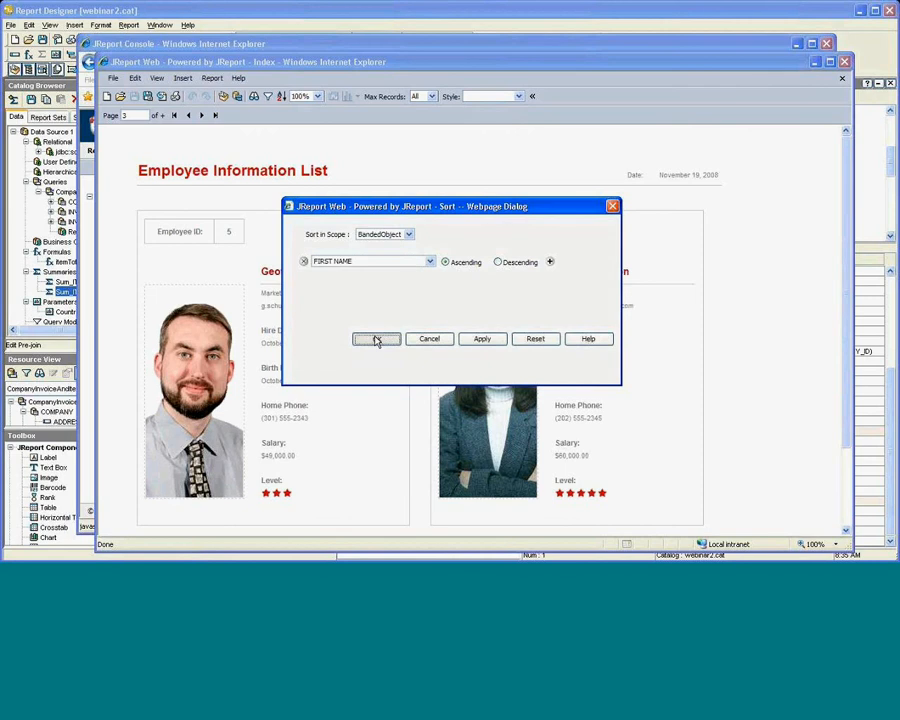
click(377, 340)
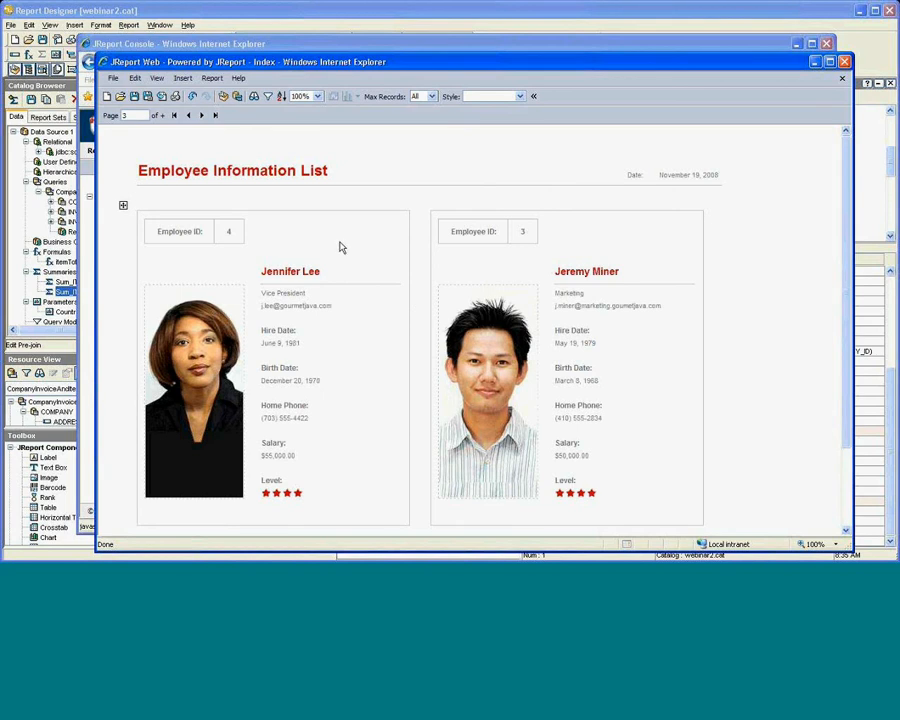
click(843, 62)
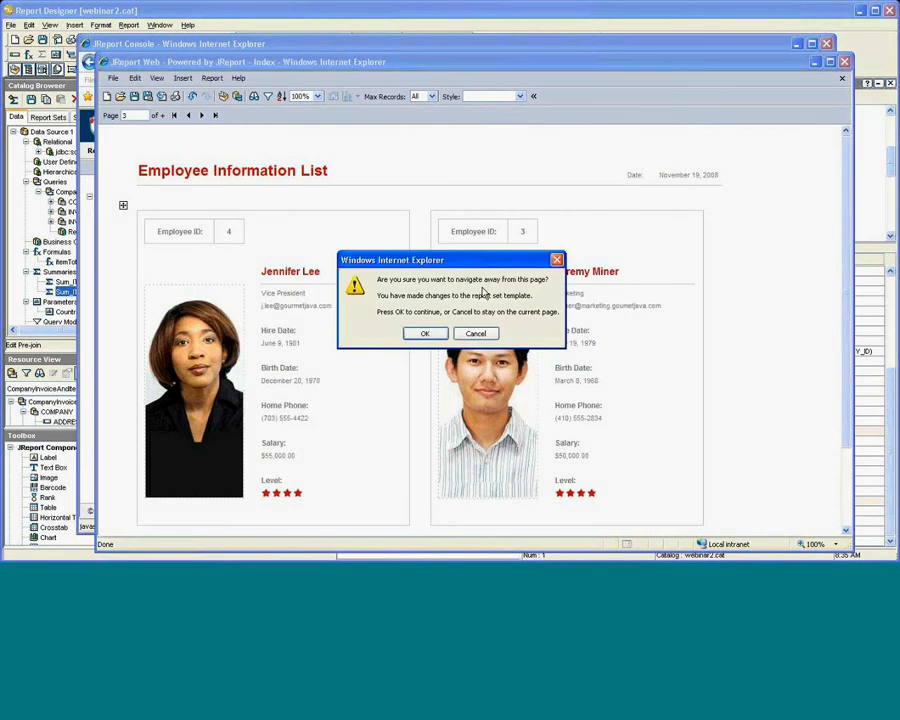
click(428, 333)
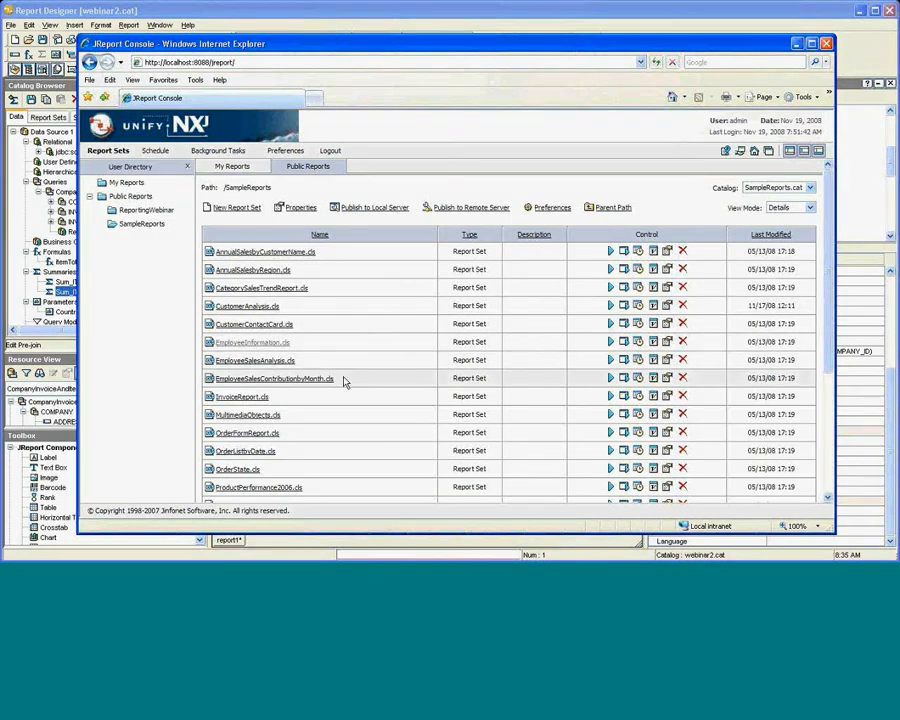
Open ShipmentDetailsbyCustomer.cls, filter its Territory to Brazil, then close the report window.
scroll(320, 420, down, 4)
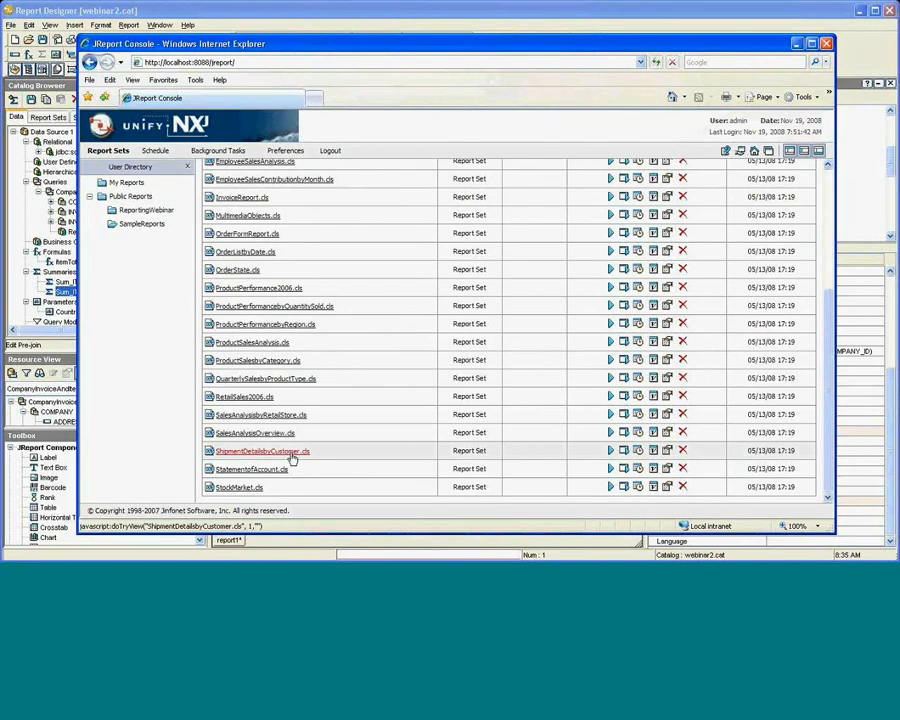
click(290, 452)
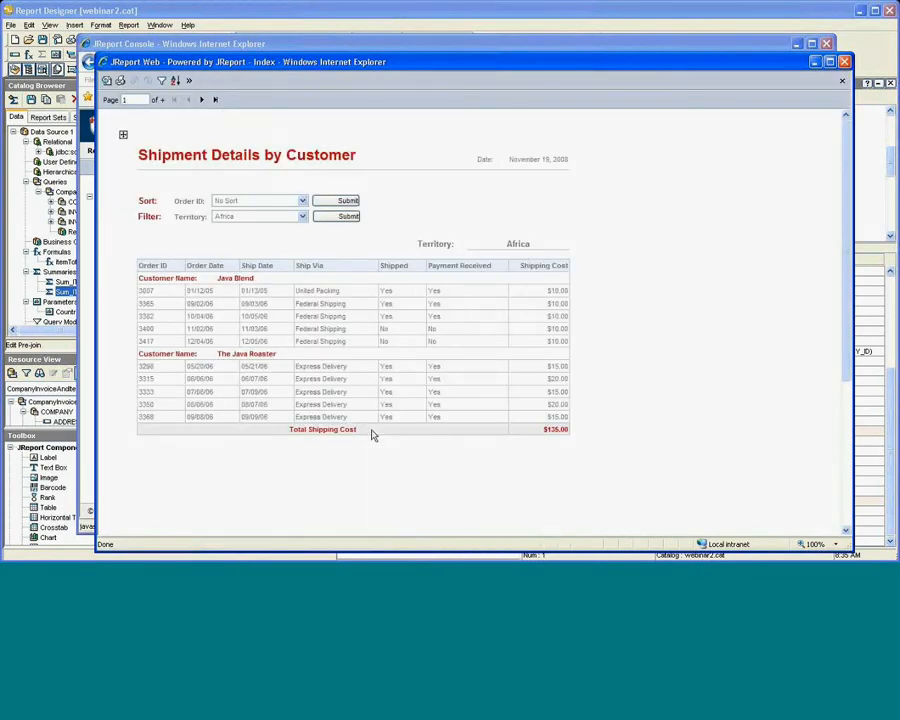
click(300, 218)
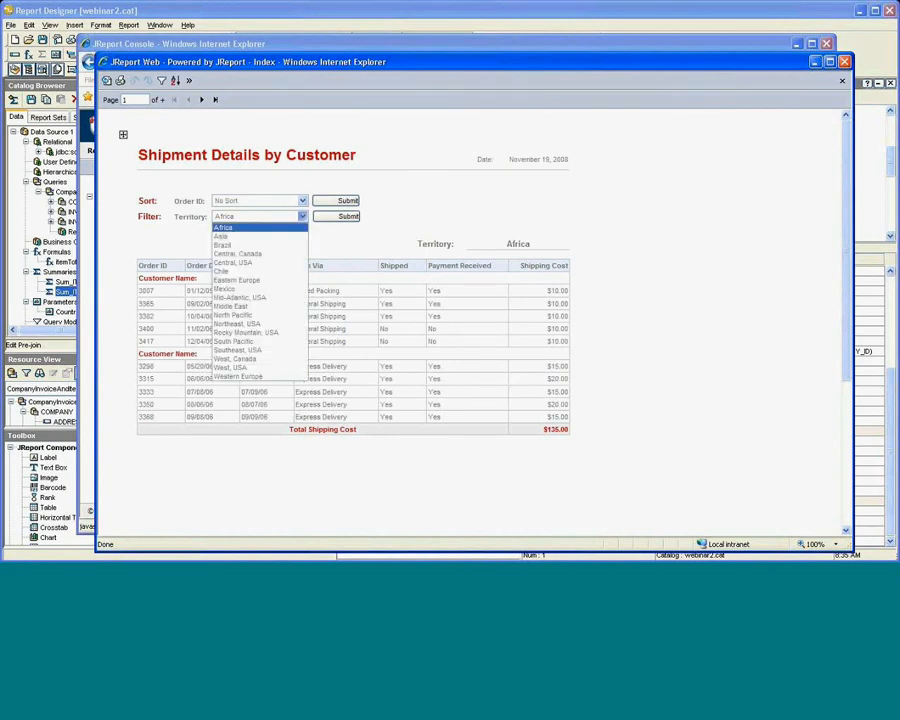
click(287, 246)
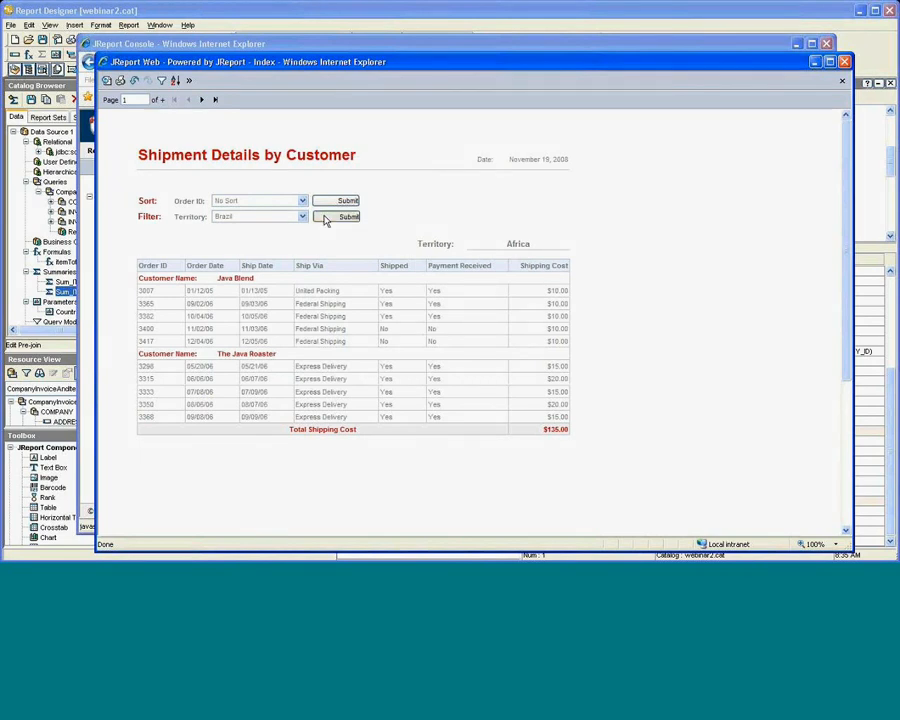
click(325, 218)
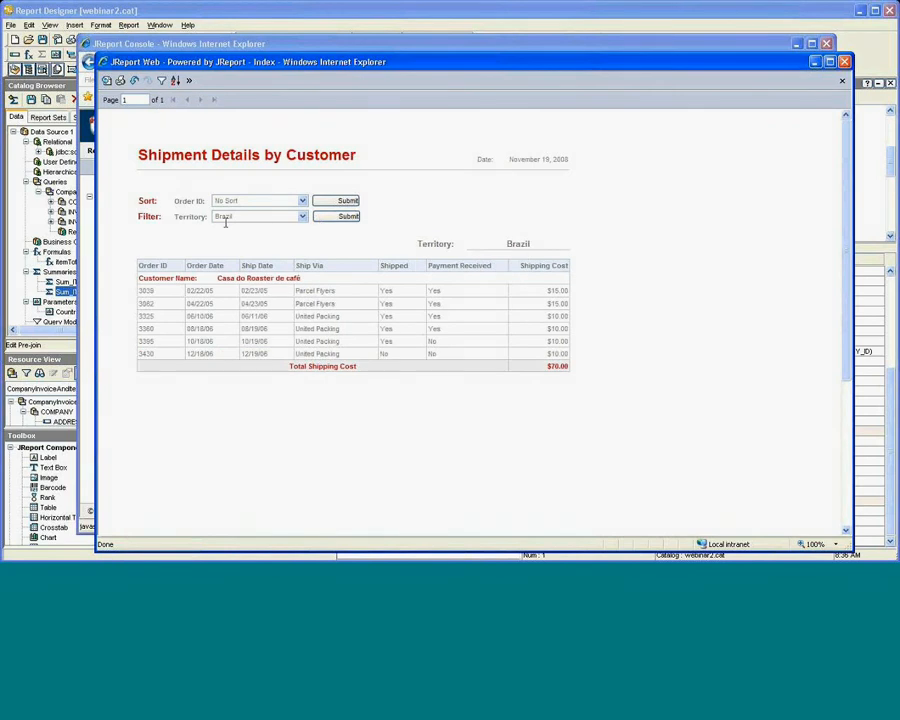
click(299, 217)
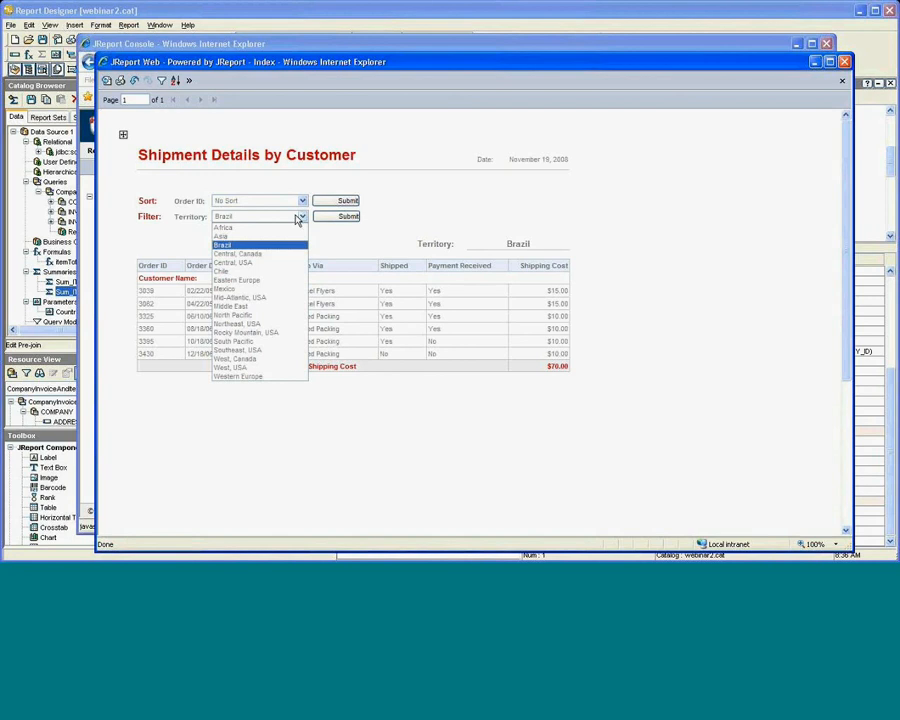
click(402, 210)
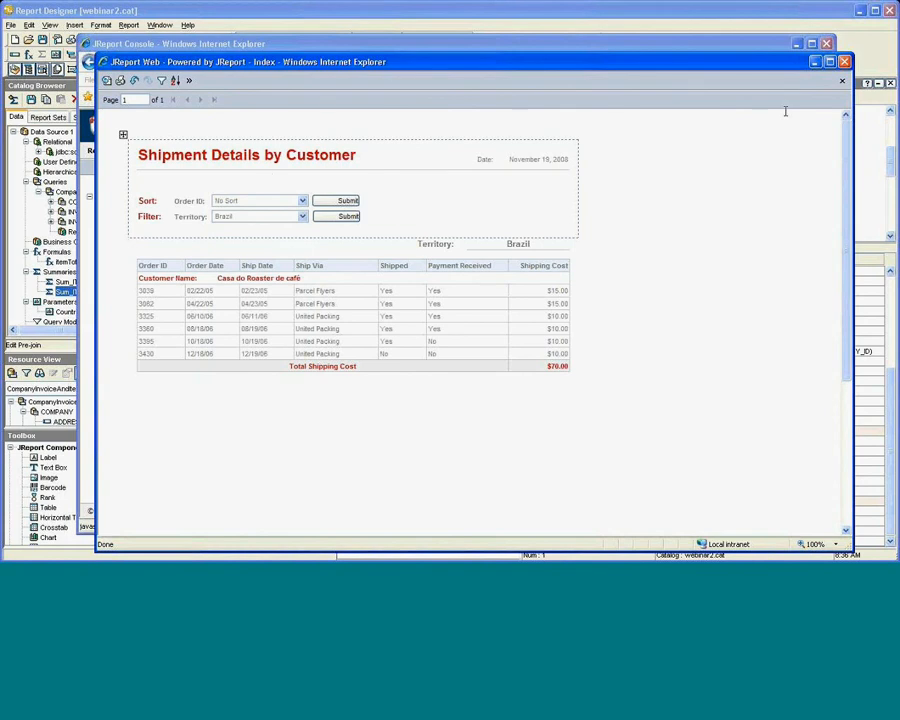
click(845, 62)
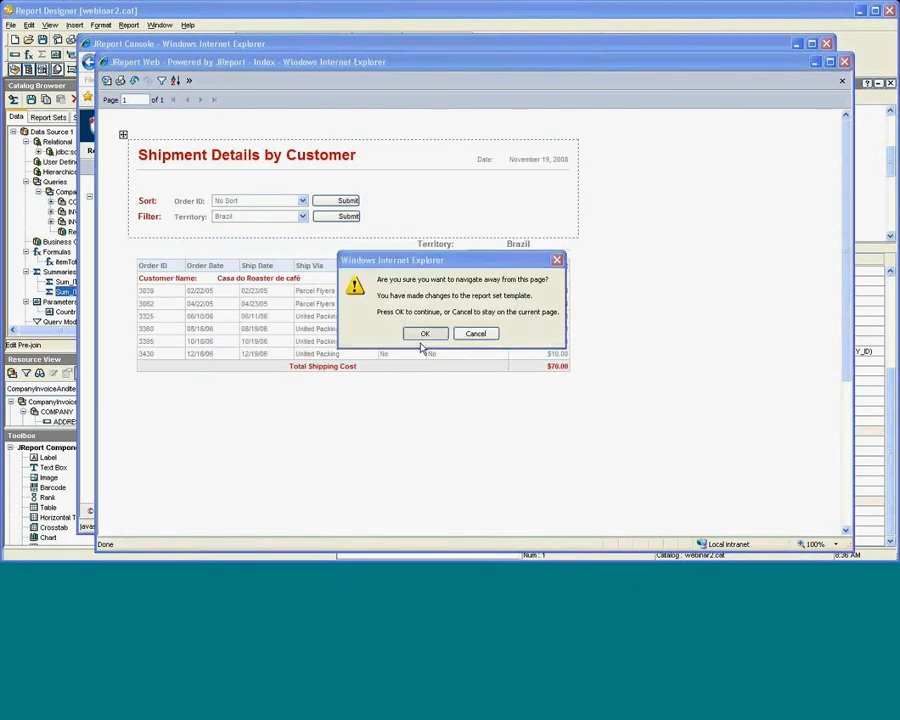
Confirm leaving, view CategorySalesTrendReport.cls down to its Grand Sales Total, then close it.
click(425, 334)
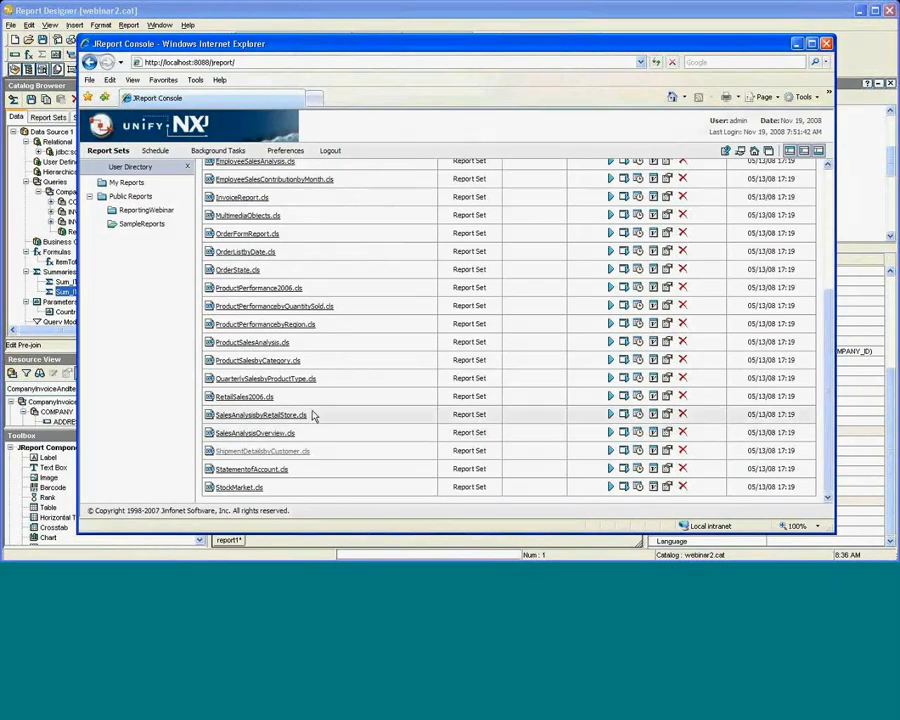
scroll(313, 287, up, 2)
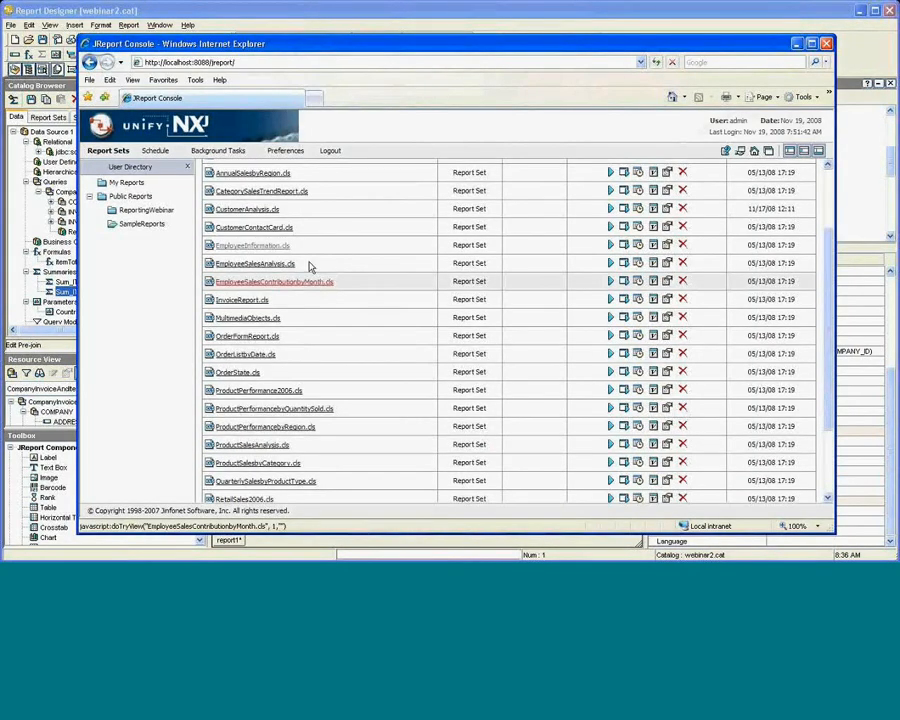
click(261, 190)
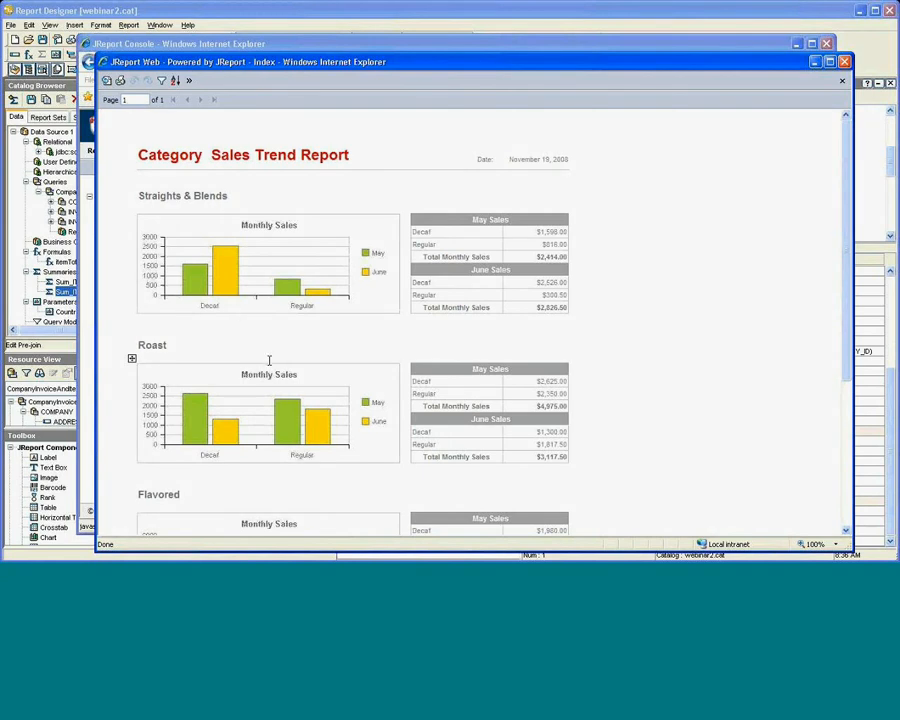
scroll(269, 360, down, 4)
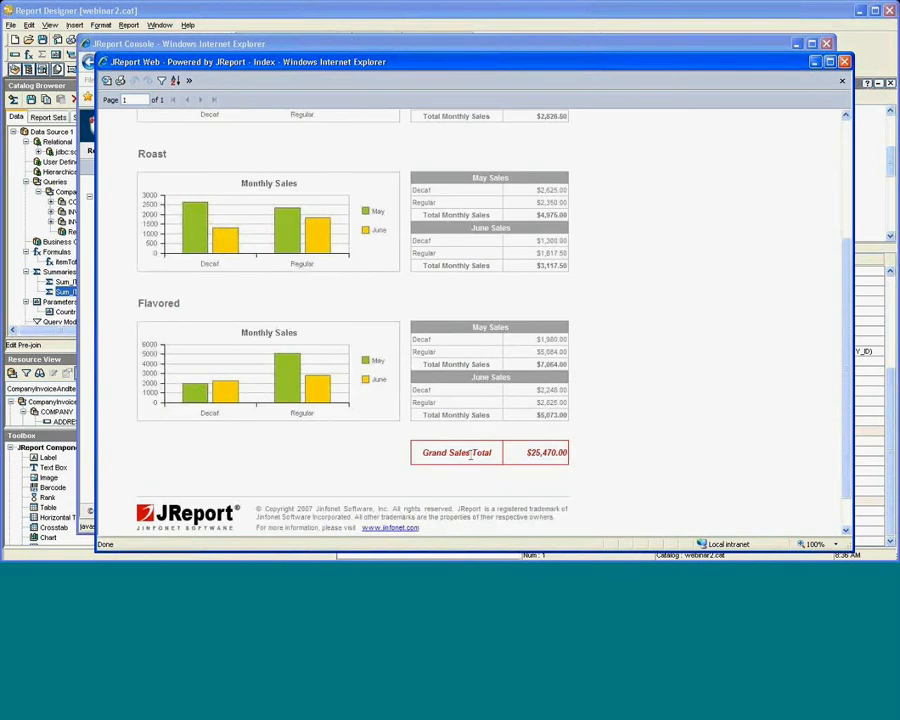
scroll(269, 360, up, 1)
scroll(490, 517, up, 1)
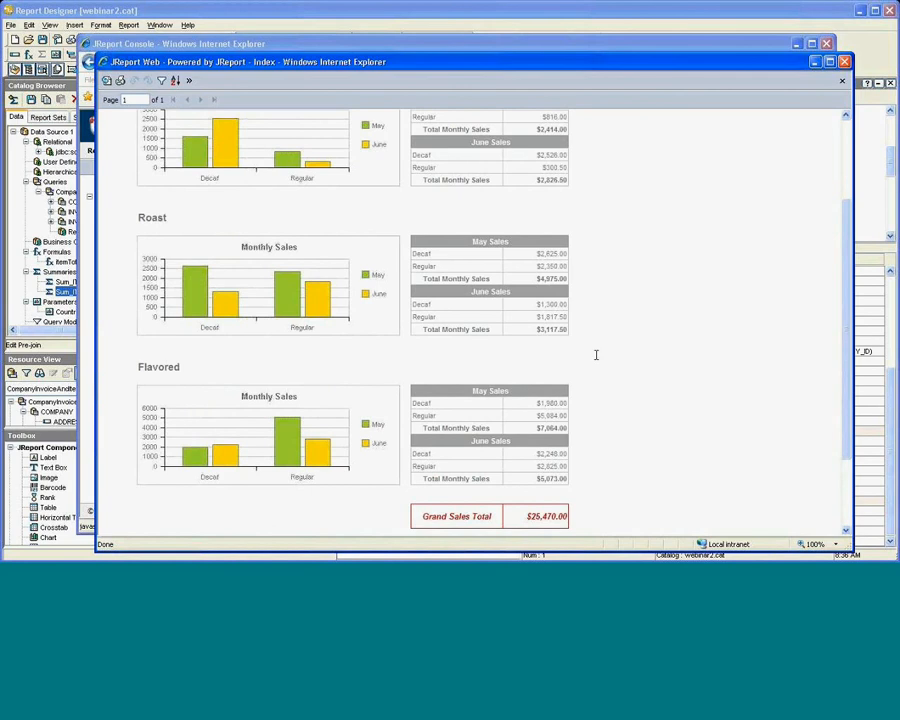
click(845, 62)
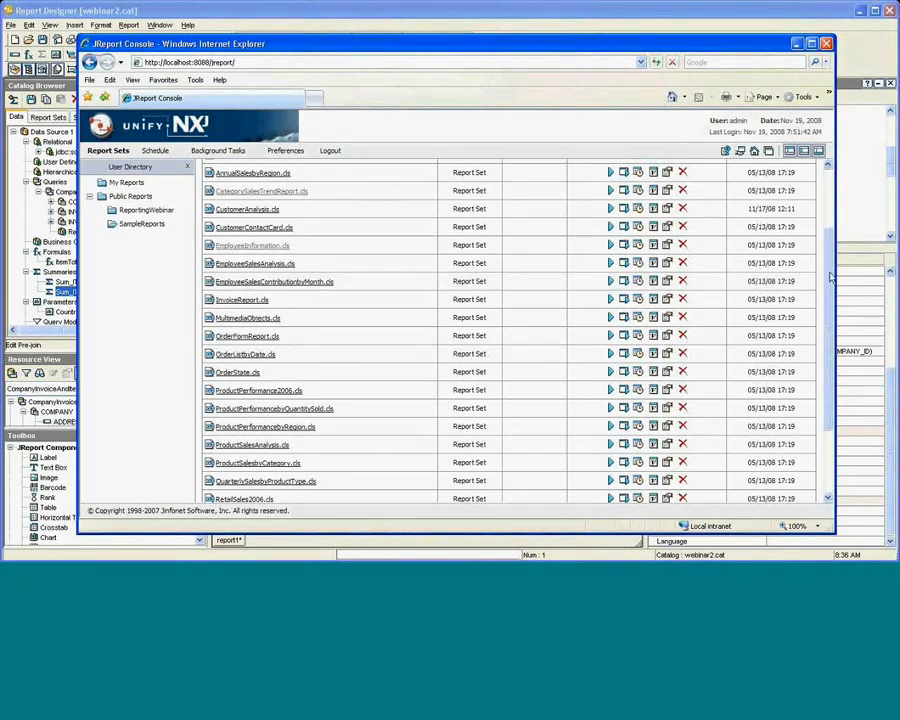
scroll(831, 183, up, 1)
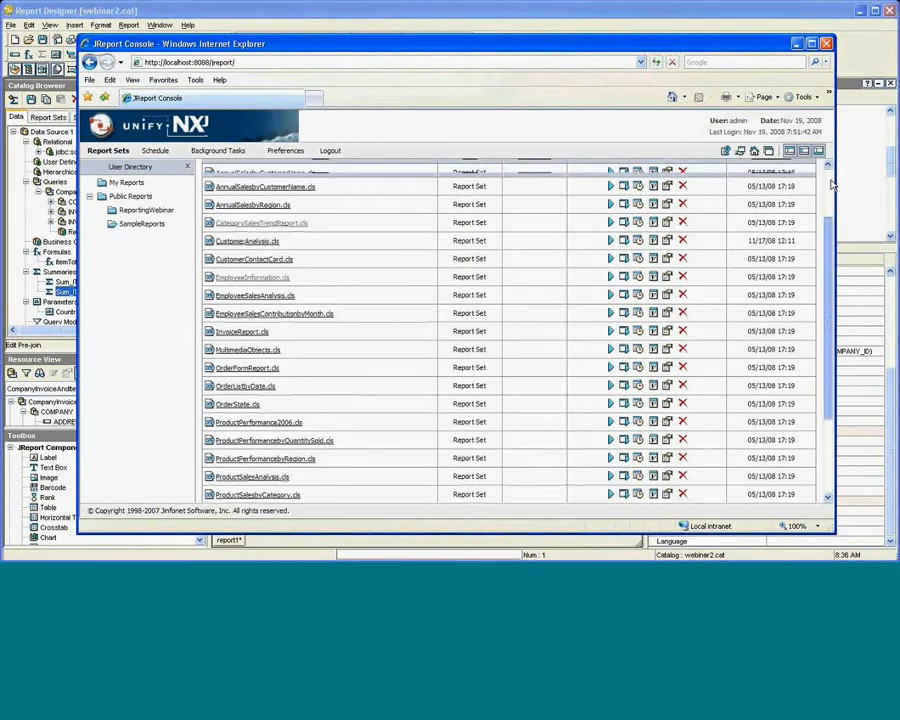
scroll(831, 183, up, 2)
Create report set WebinarReport titled 'This is my report' with the Standard Banded Report layout.
click(310, 253)
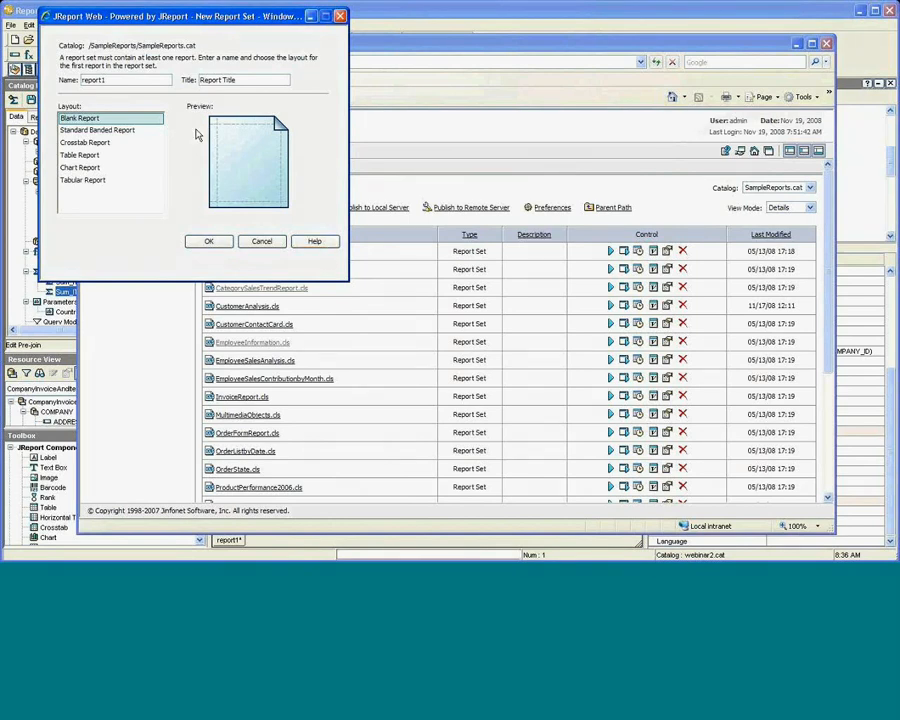
double_click(115, 75)
text(WebinarReport)
key(Tab)
text(M)
click(37, 72)
key(alt+Tab)
key(BackSpace)
text(Thhi)
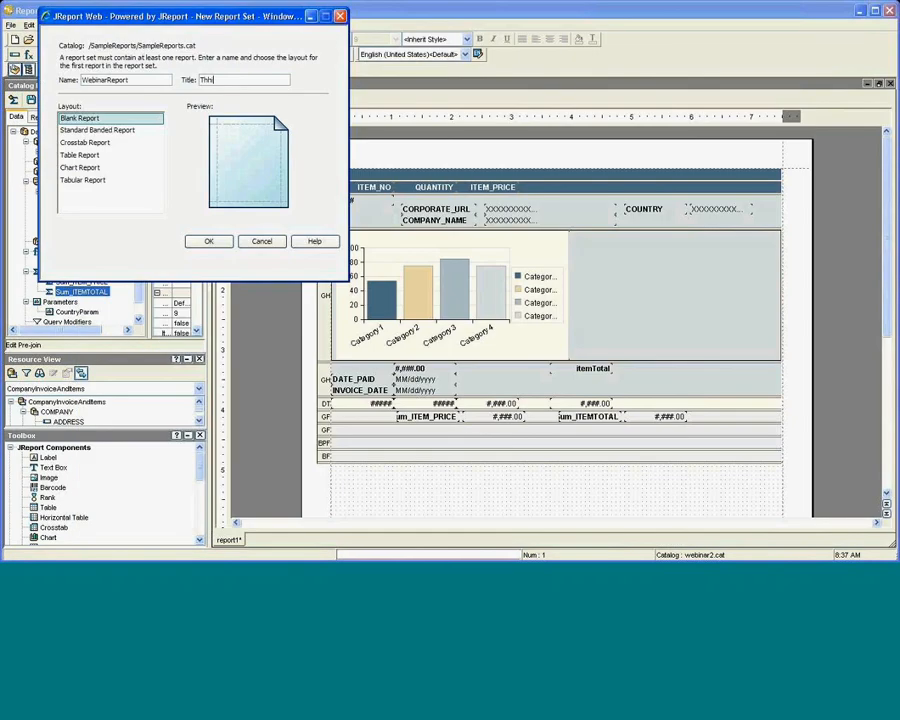
text(s m)
key(BackSpace)
text(is my report)
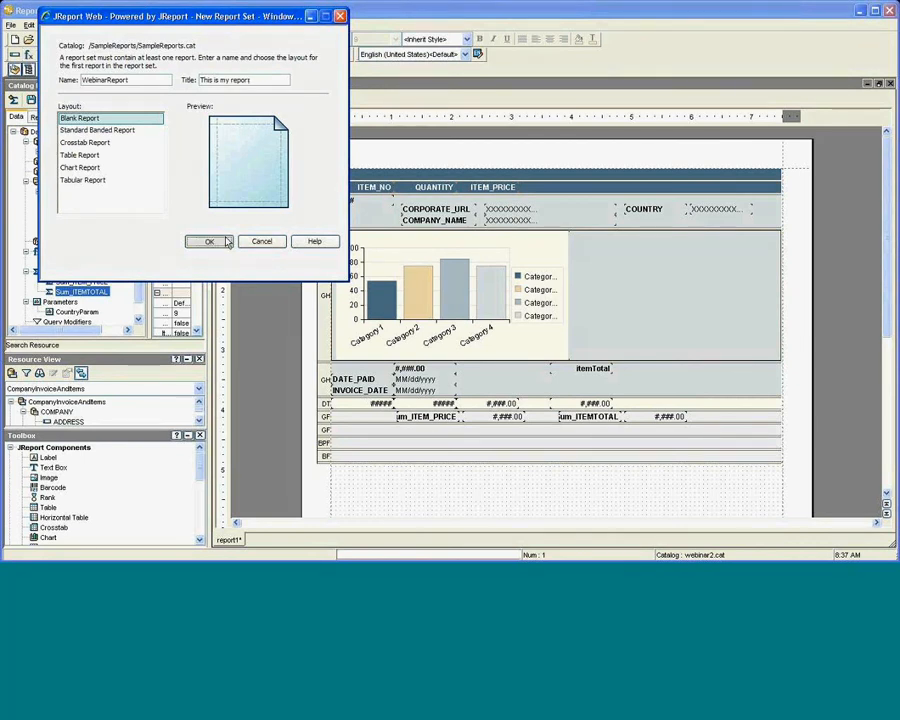
click(125, 131)
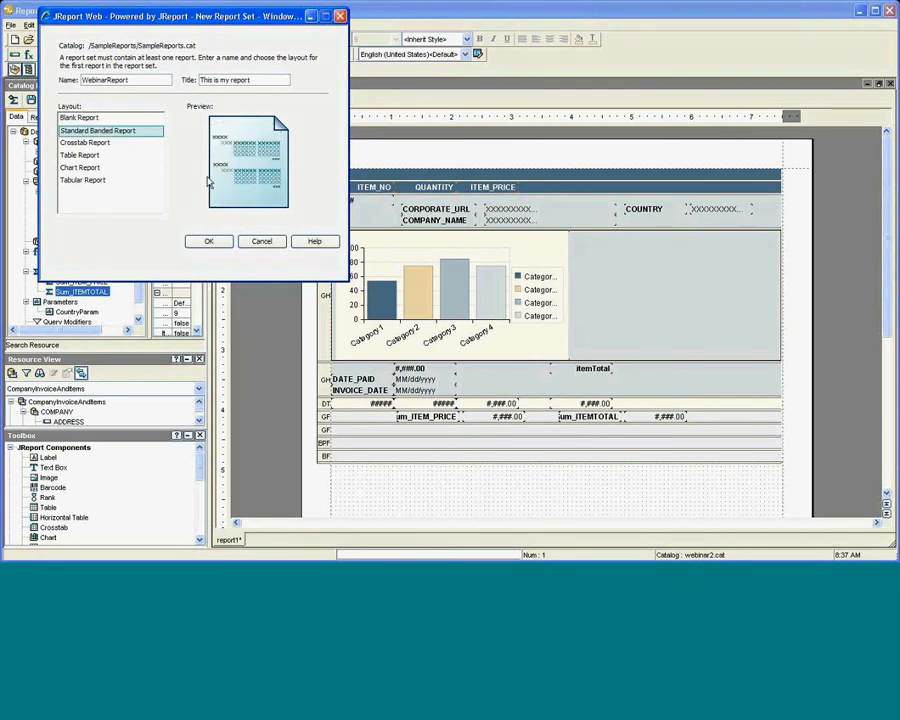
click(211, 242)
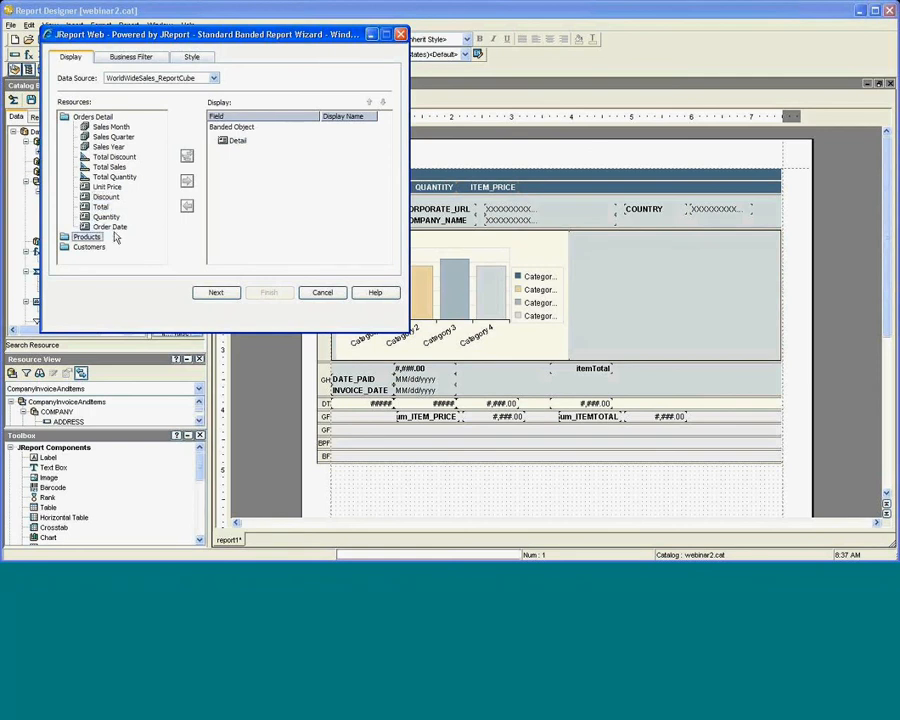
Group the report by Territory, then by Customer Name.
double_click(86, 248)
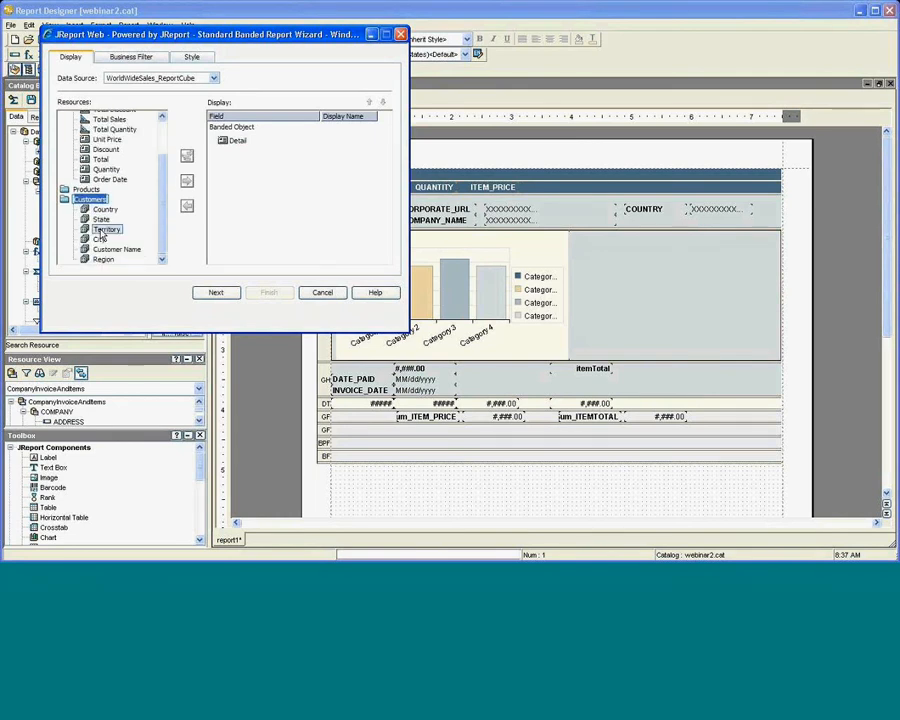
click(104, 231)
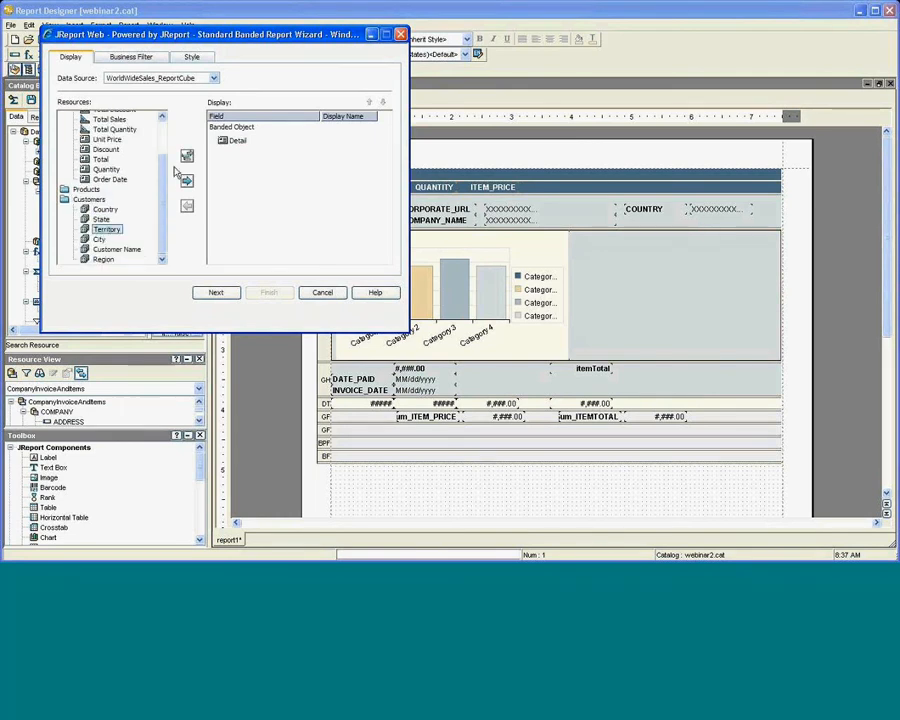
click(186, 158)
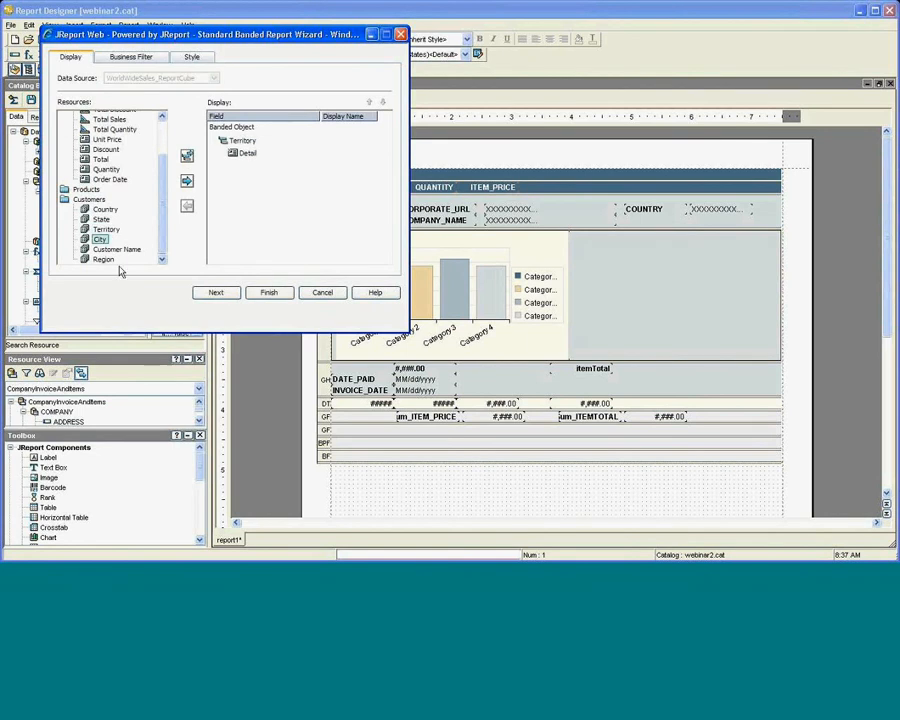
click(115, 249)
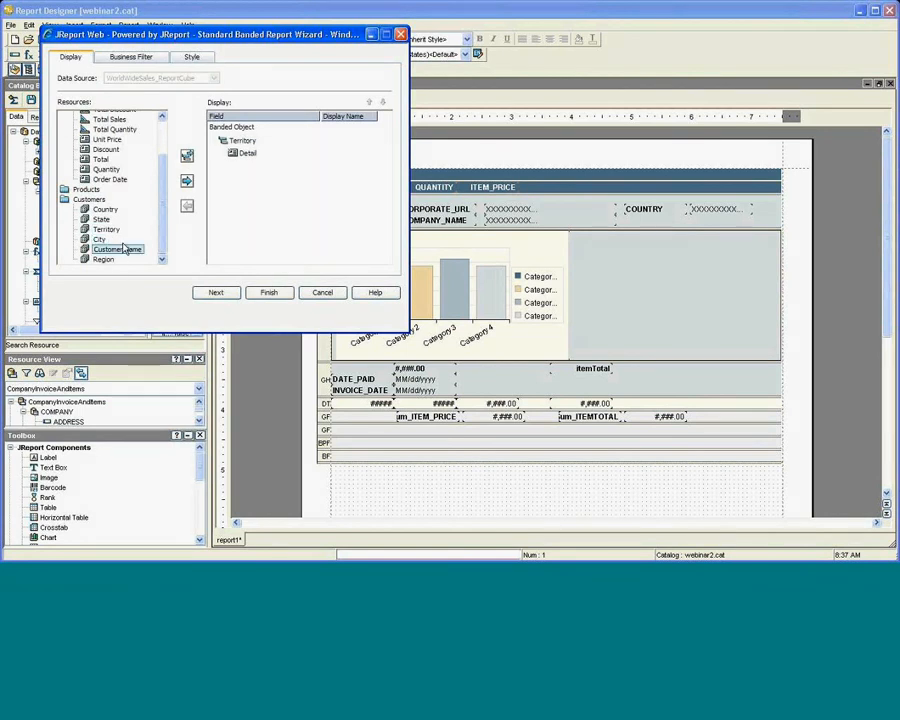
click(186, 158)
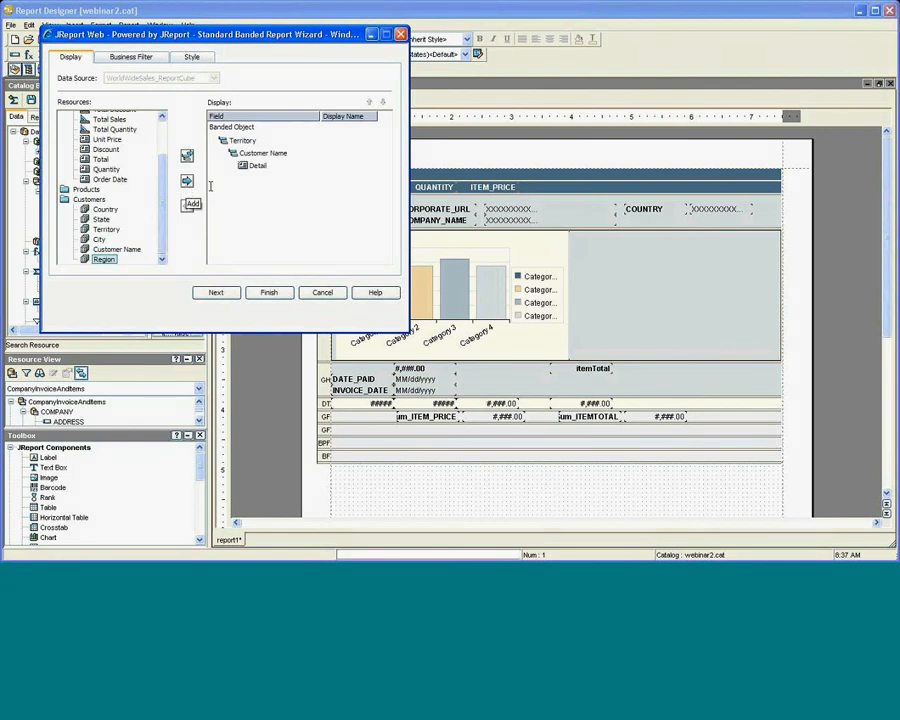
Add Order Date, Total, Total Quantity and Unit Price as Detail fields and proceed.
click(246, 166)
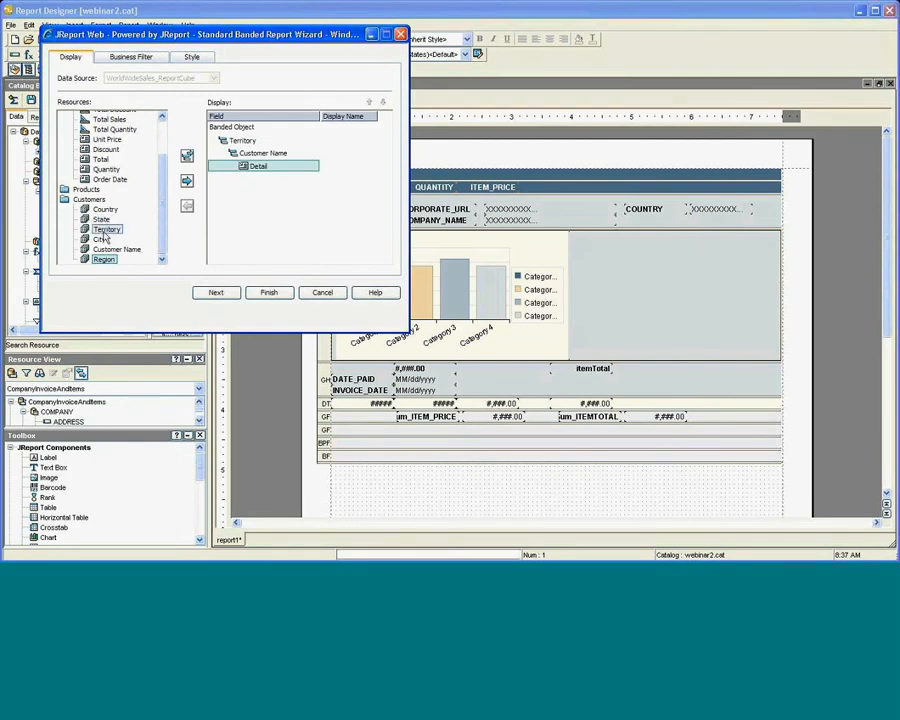
scroll(110, 220, up, 1)
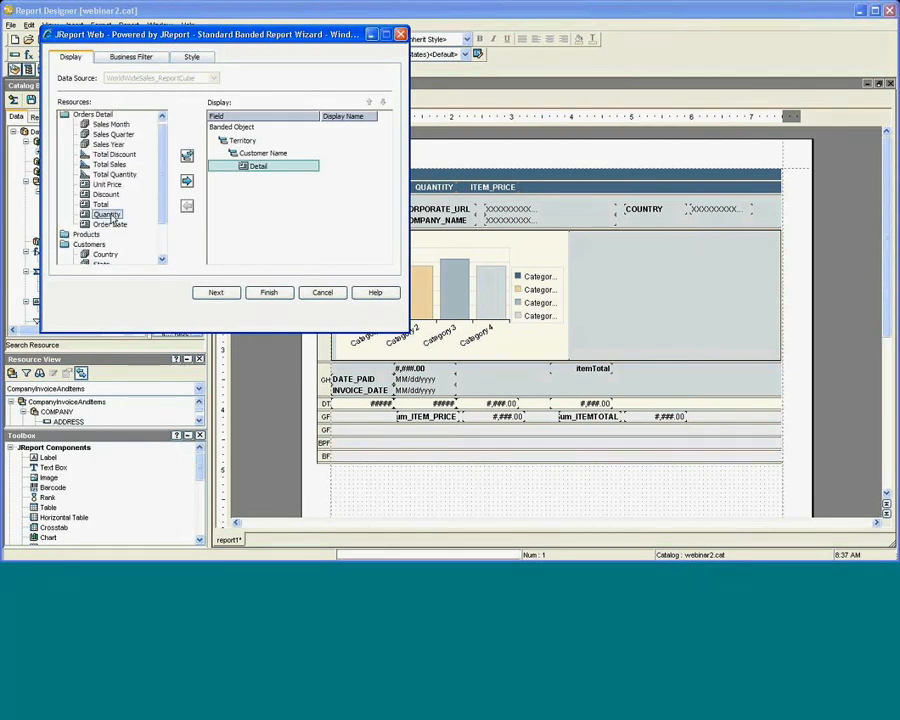
click(110, 206)
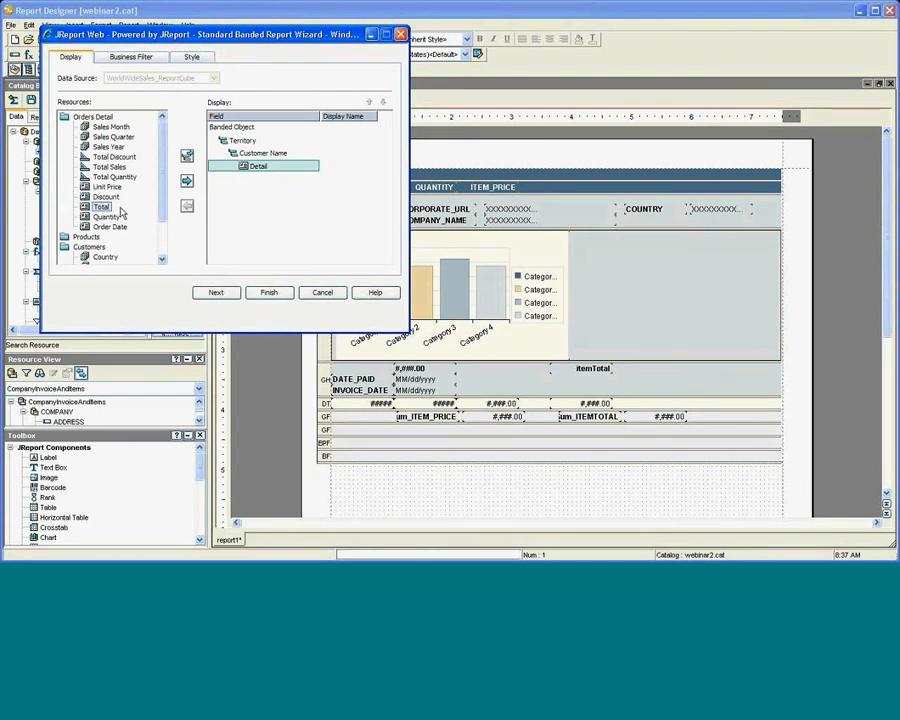
click(110, 238)
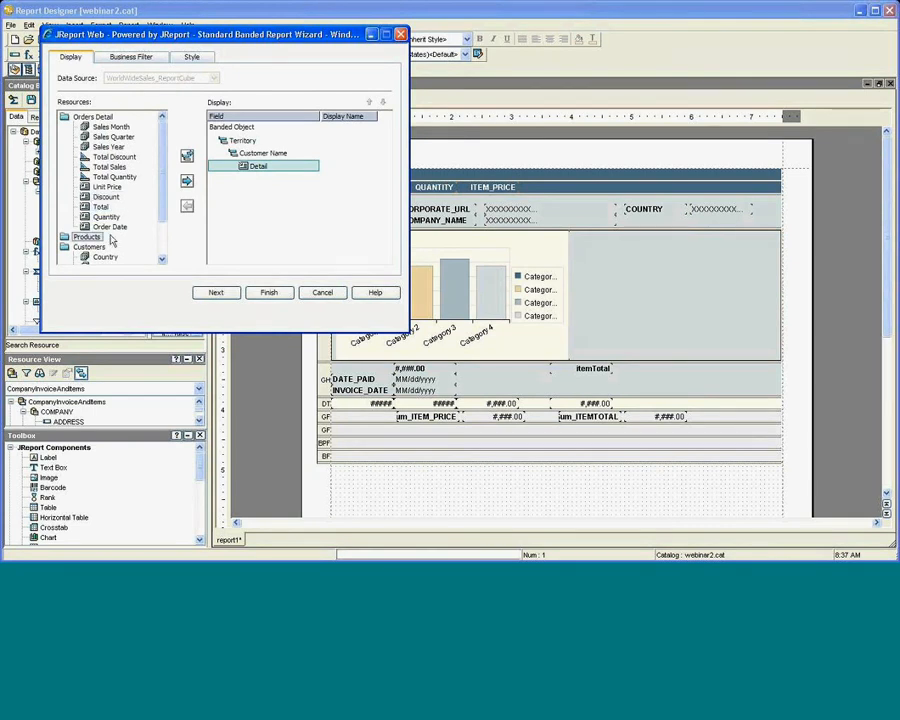
click(110, 226)
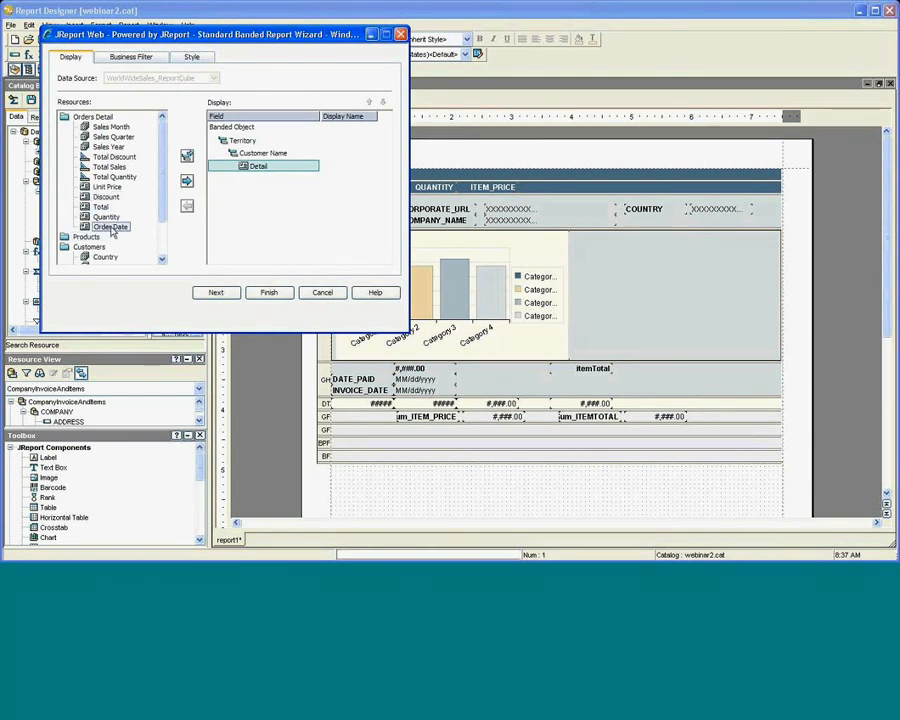
click(186, 183)
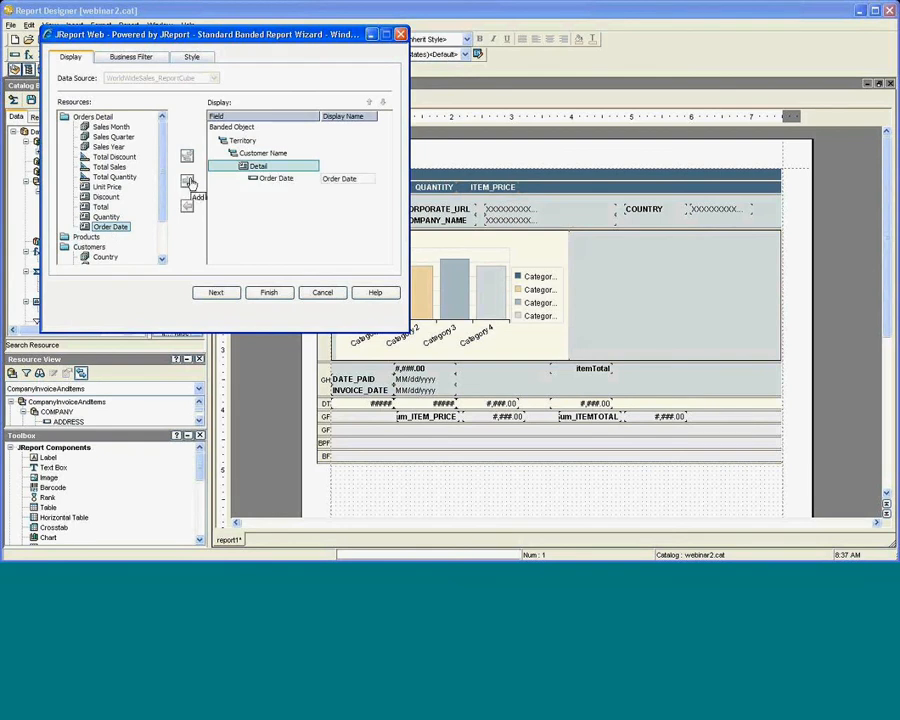
click(139, 228)
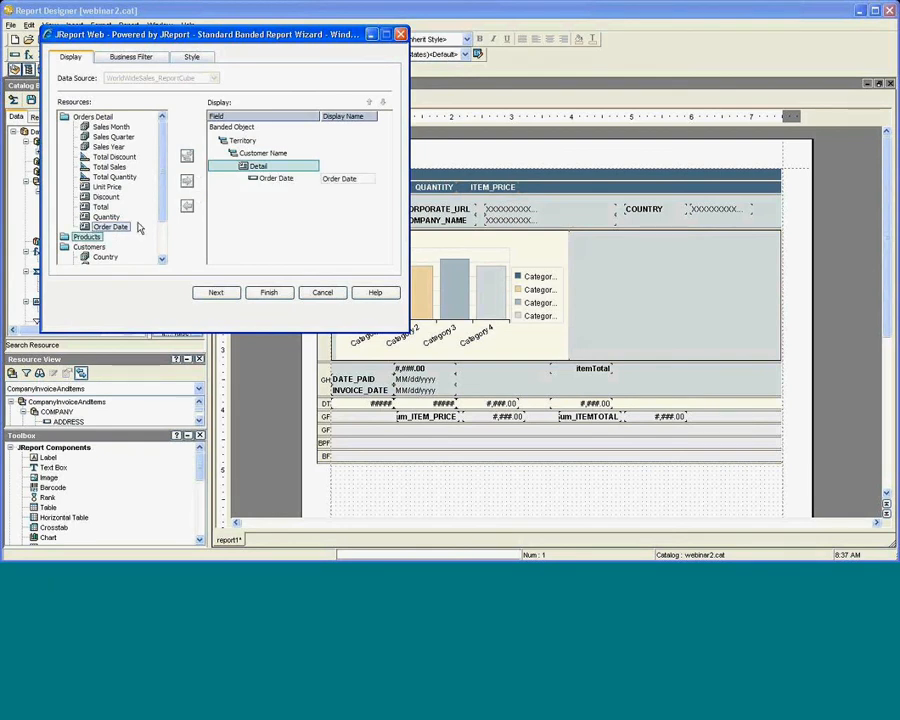
click(101, 206)
click(186, 182)
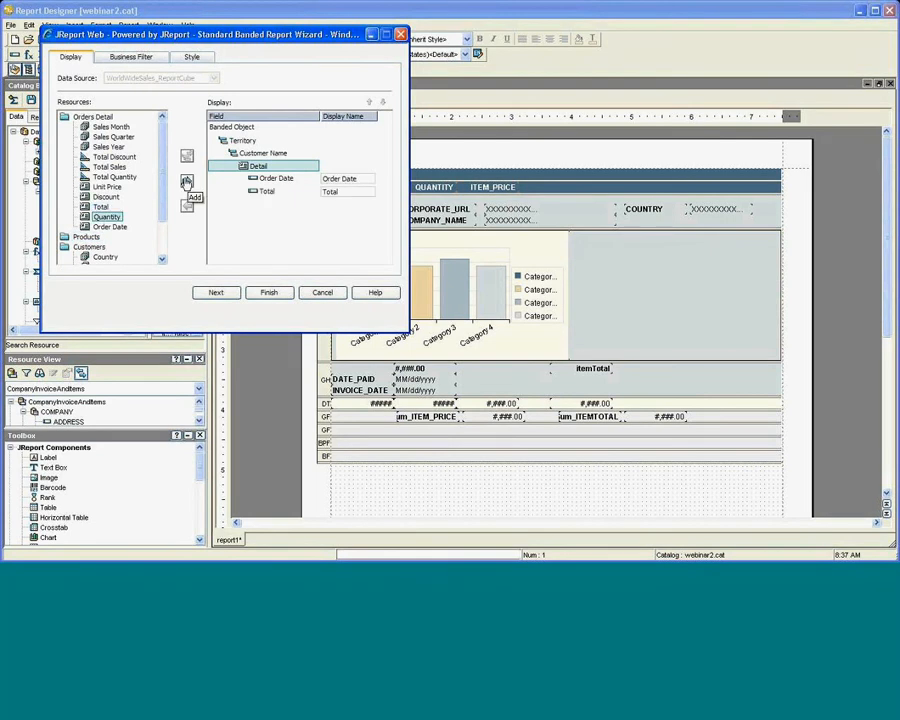
click(134, 178)
click(186, 182)
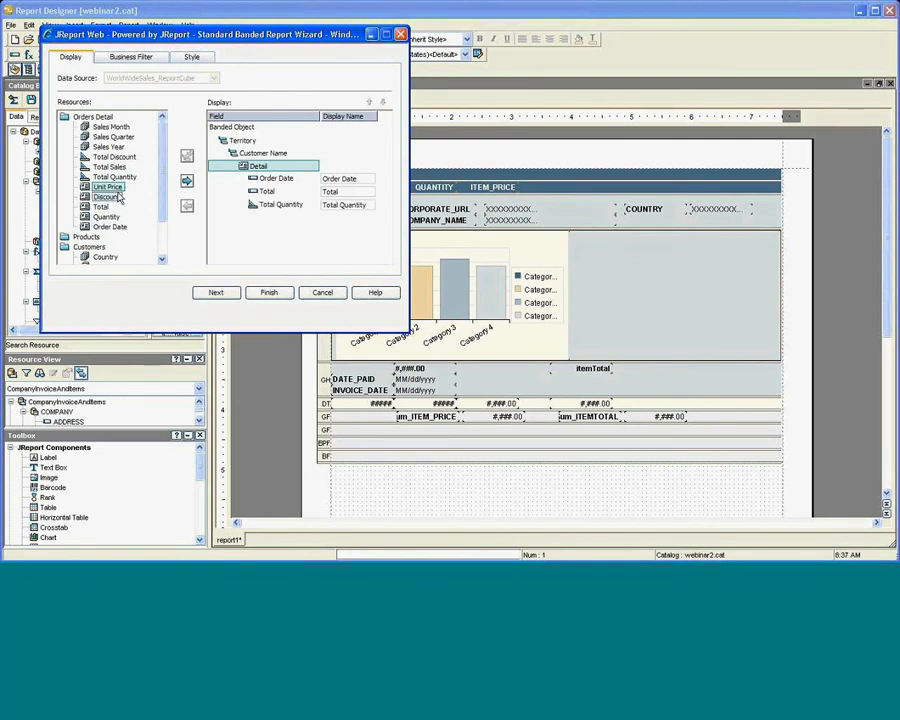
click(186, 181)
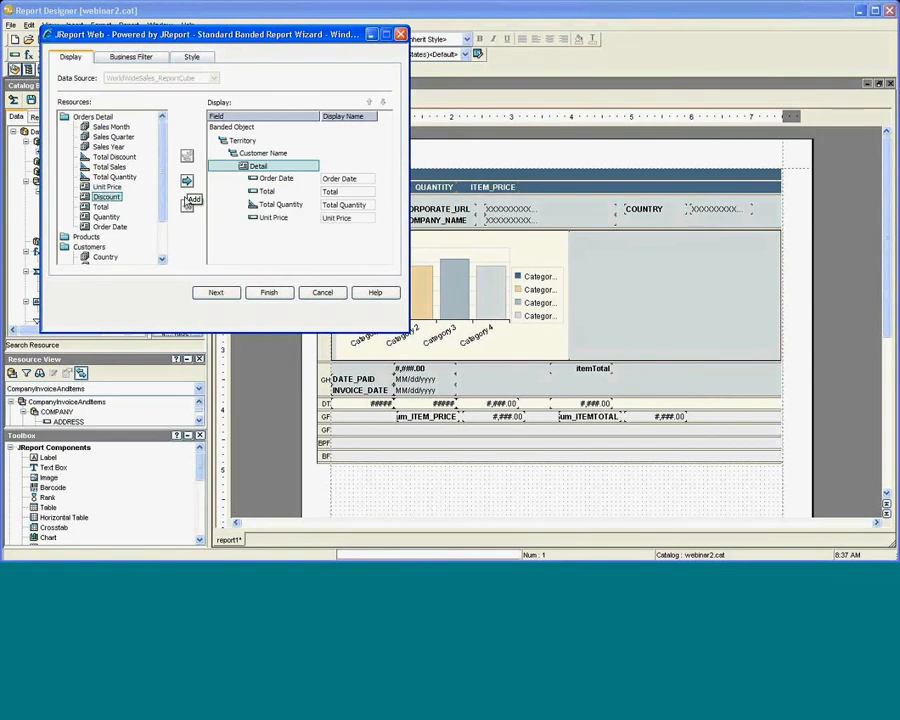
click(216, 293)
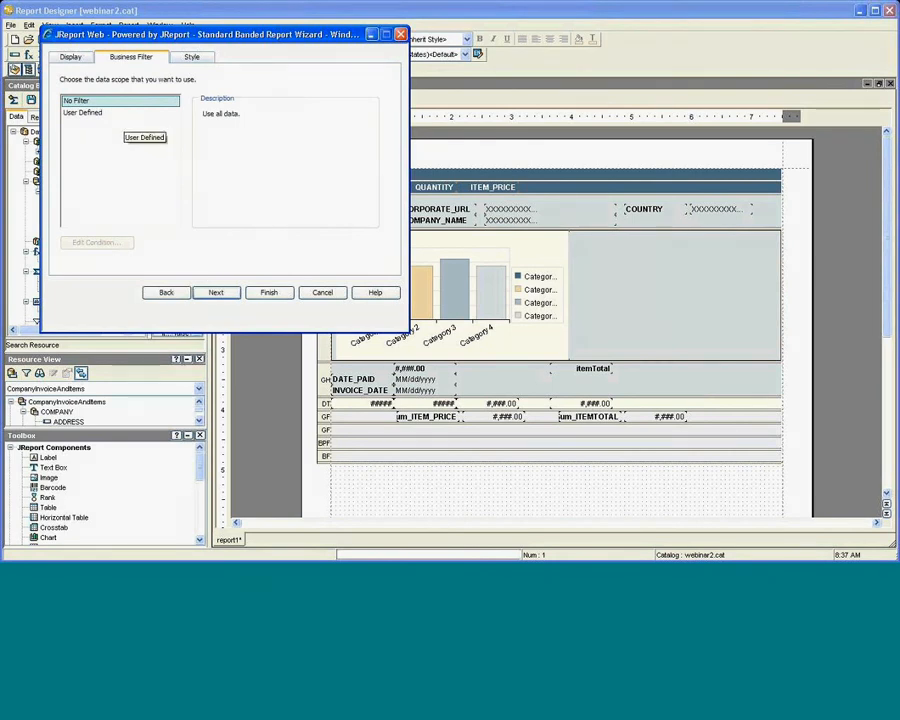
Preview several styles, apply BottleGreen, and finish the wizard to generate the report.
click(193, 58)
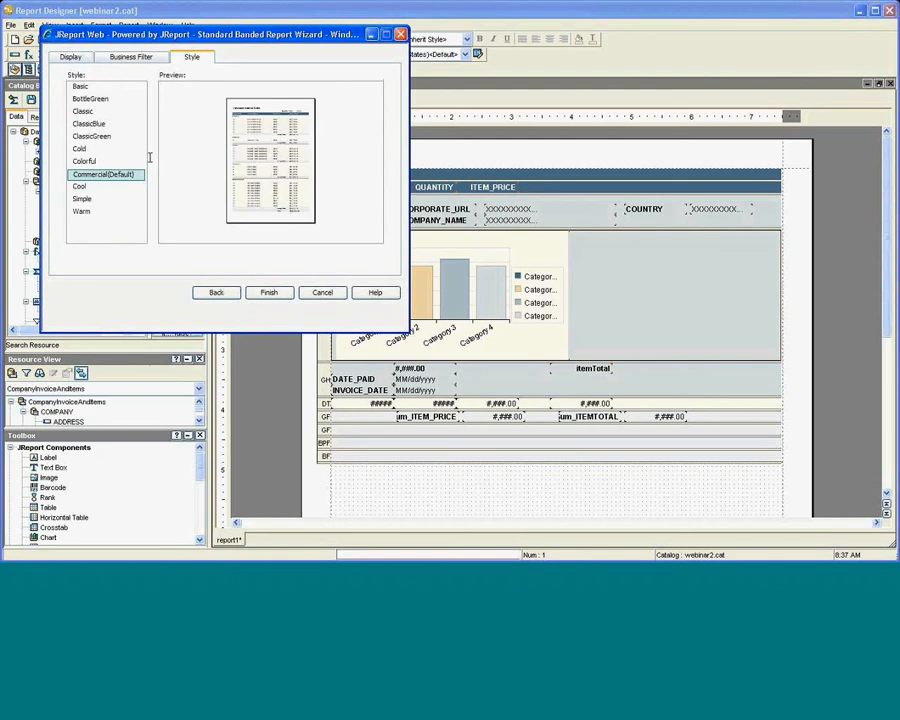
click(90, 163)
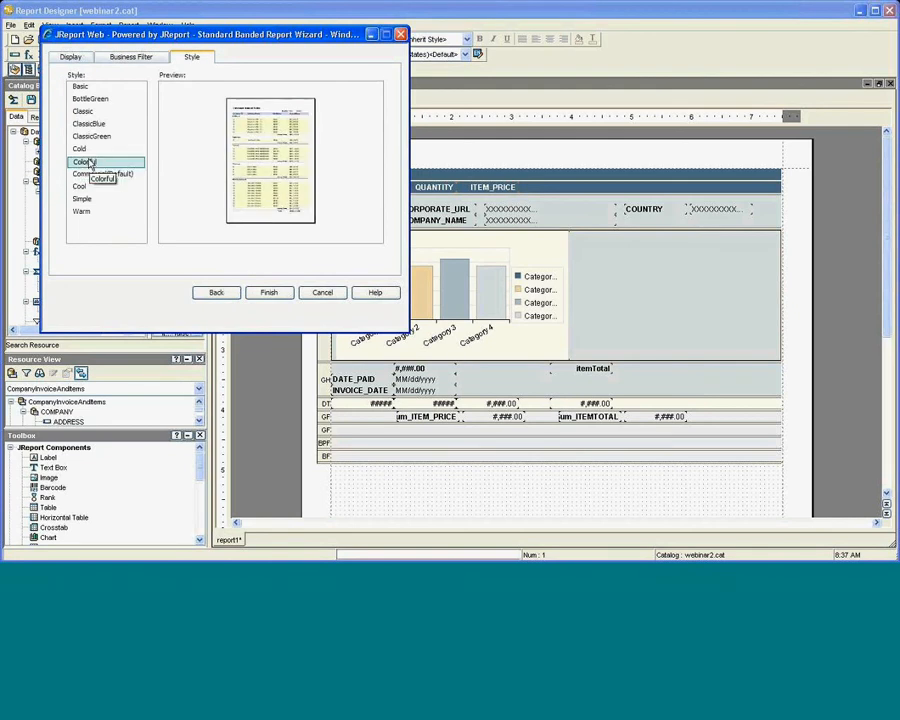
click(88, 137)
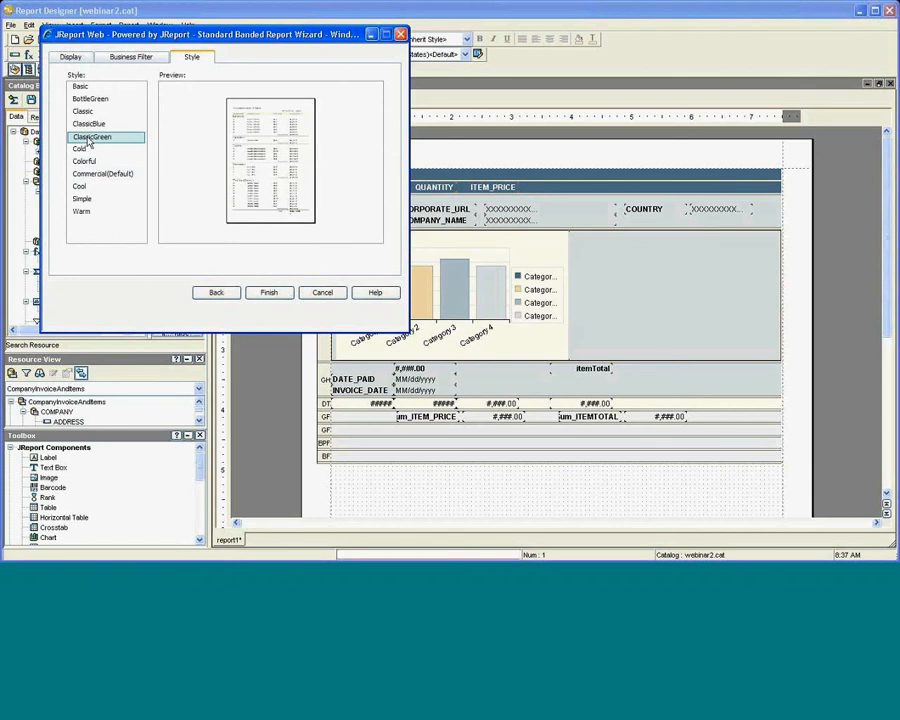
click(88, 124)
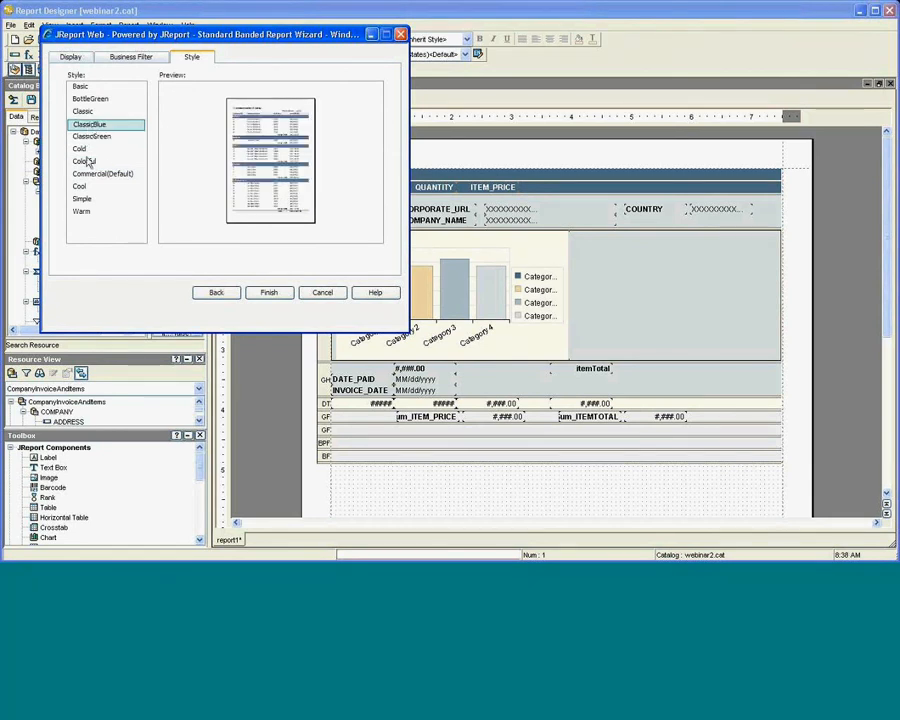
click(86, 112)
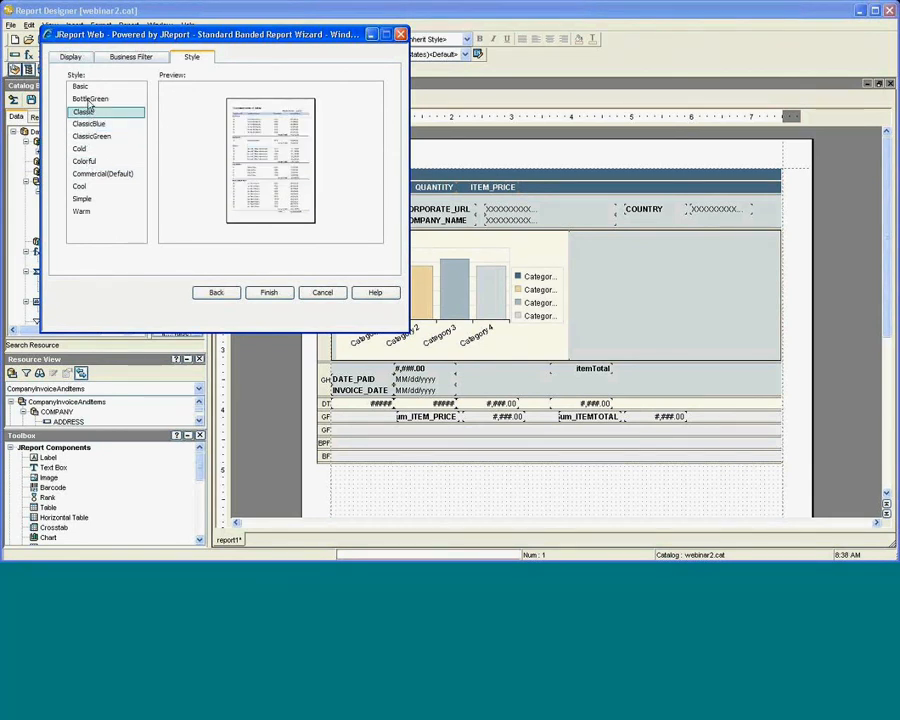
click(84, 97)
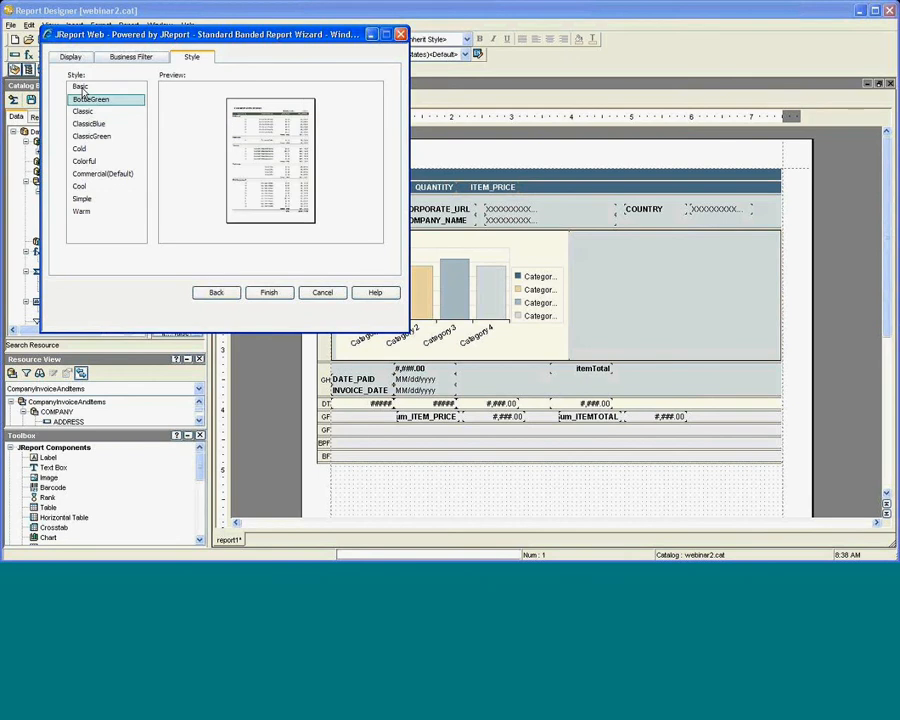
click(81, 88)
click(84, 100)
click(266, 295)
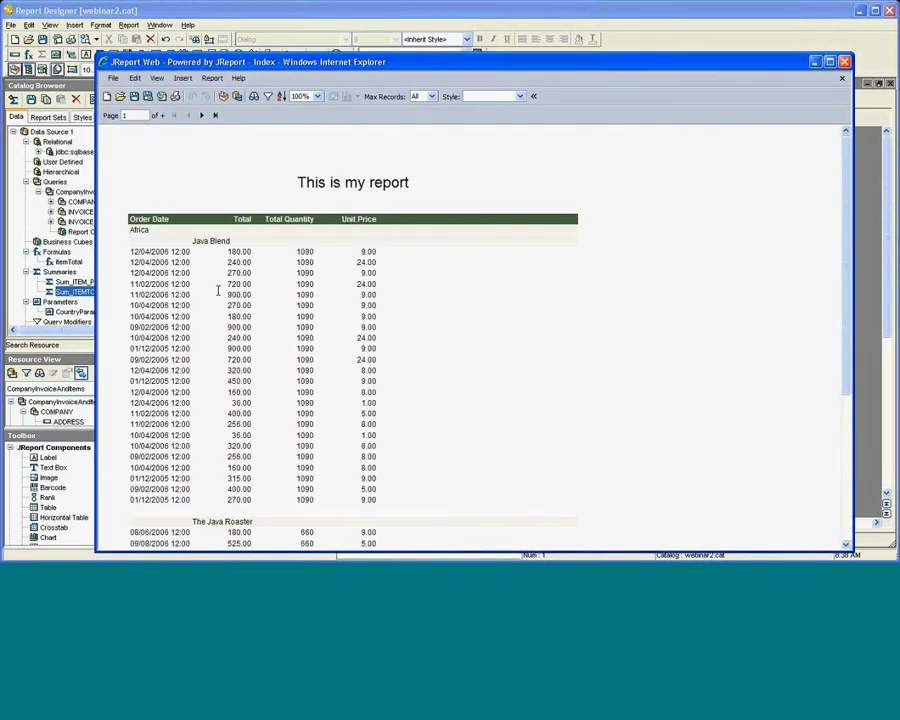
Scroll through the generated order-line report and advance to page 3.
mouse_move(214, 263)
scroll(212, 295, down, 1)
scroll(212, 295, down, 2)
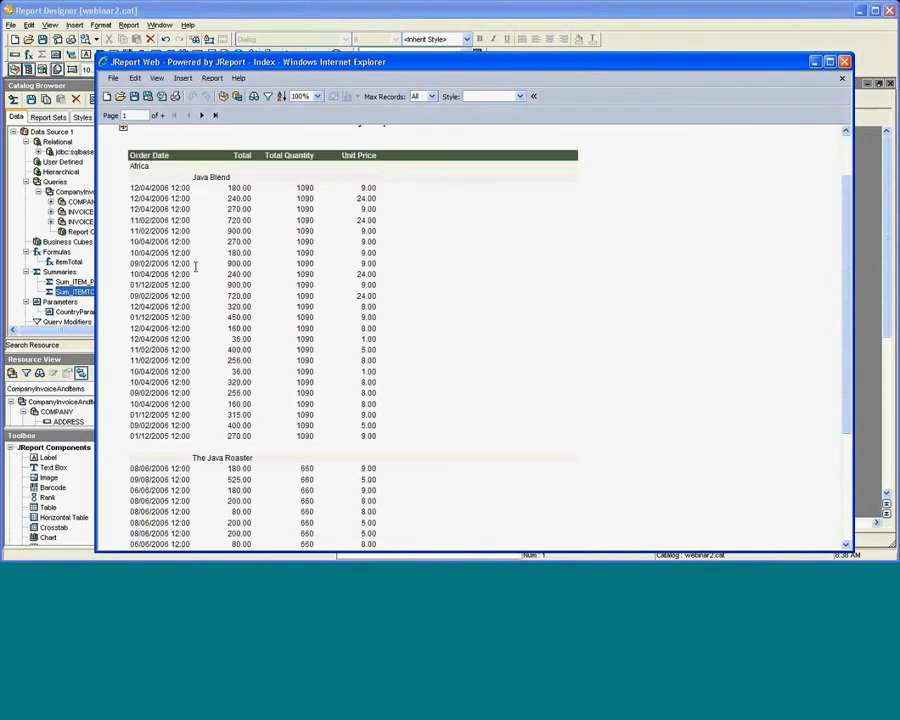
scroll(196, 267, down, 1)
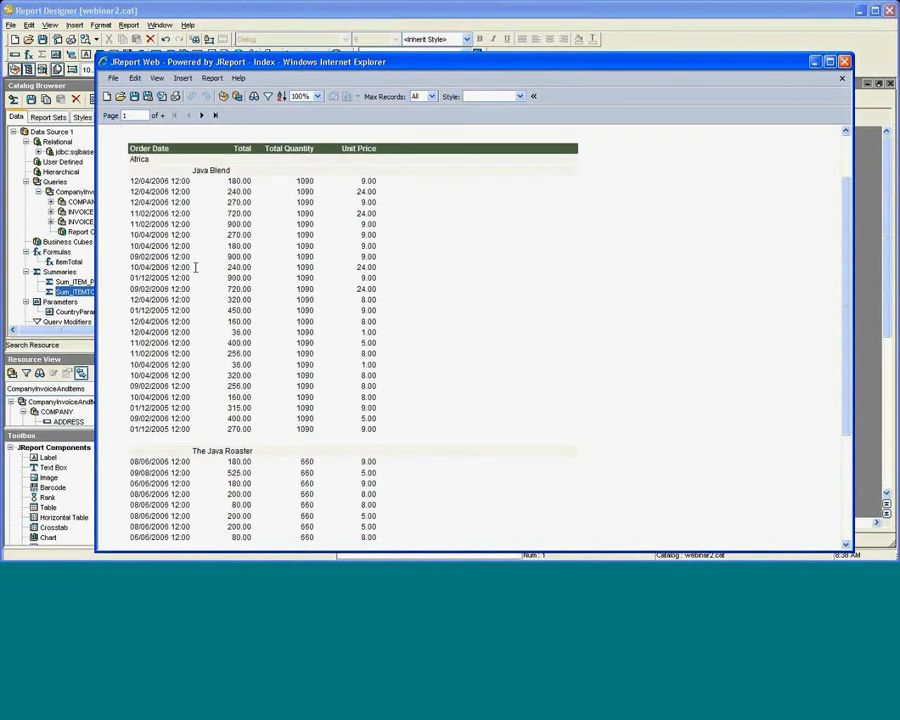
scroll(196, 267, down, 3)
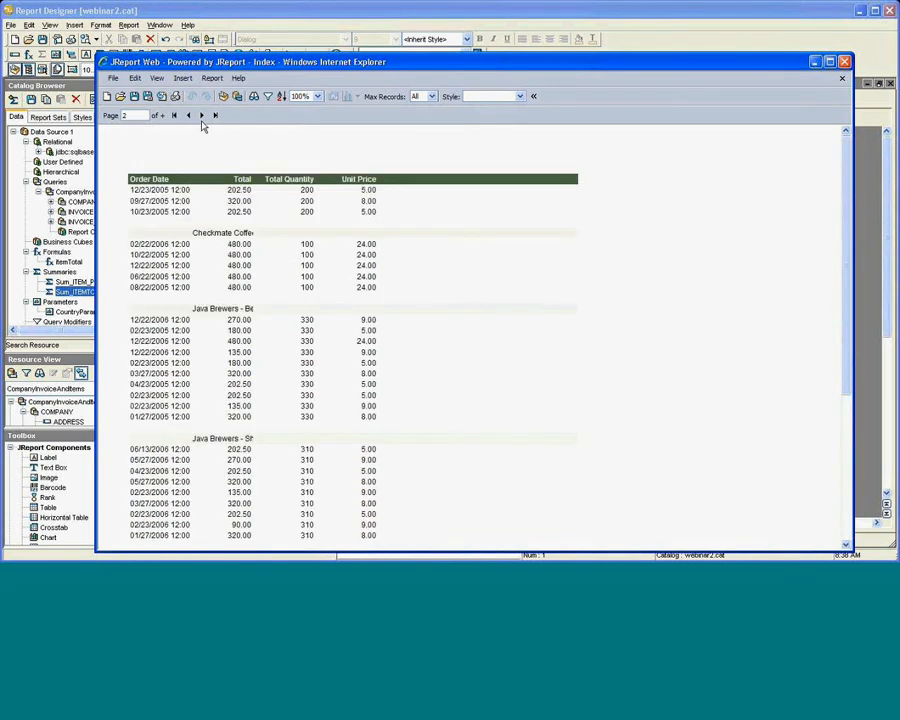
click(201, 117)
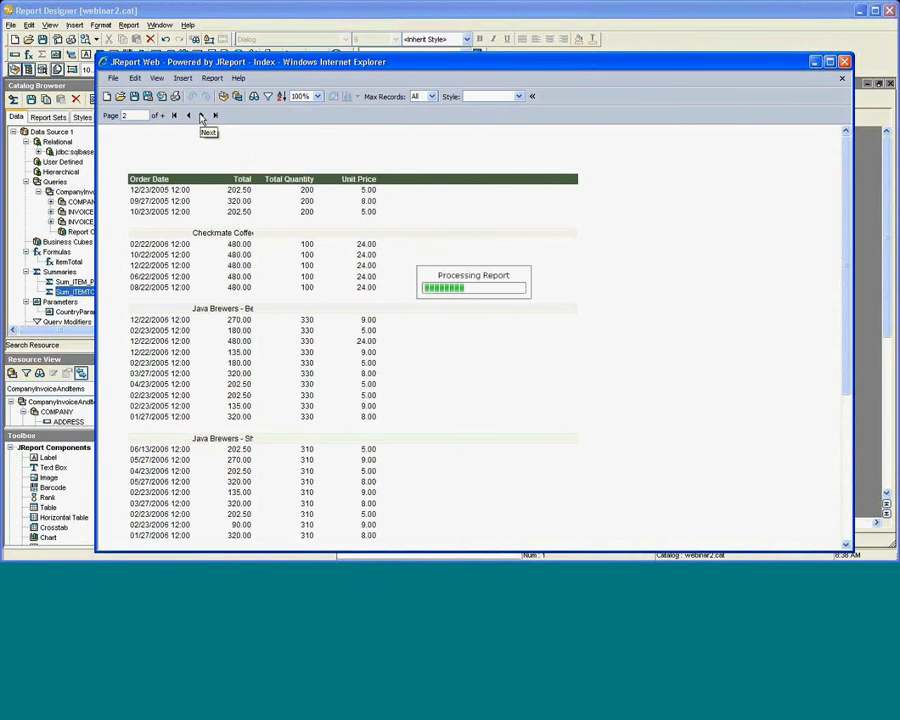
click(156, 78)
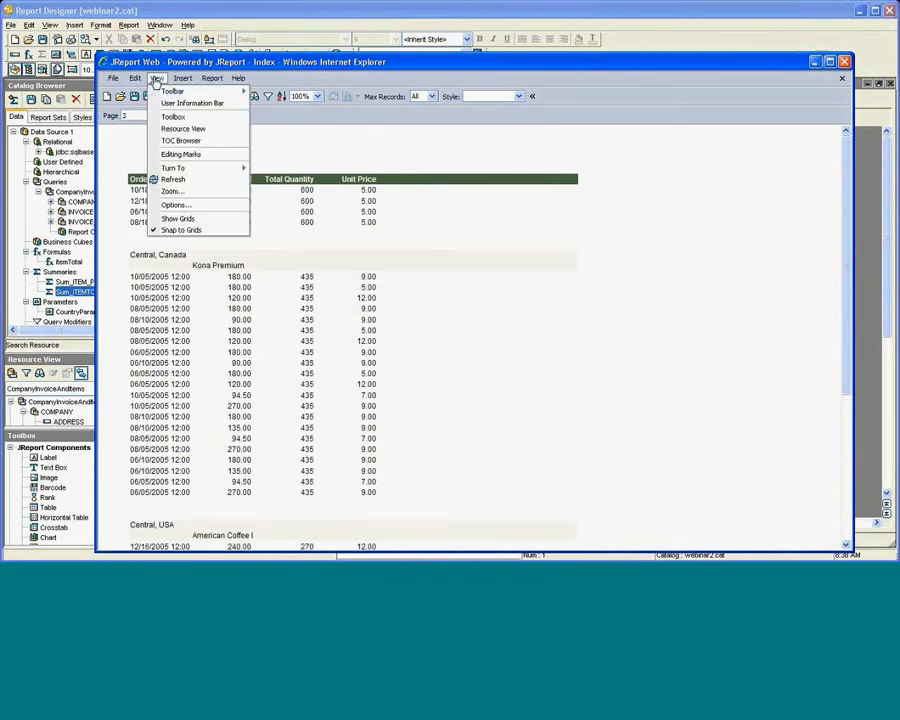
Show the Resource View and Toolbox panels and expand the Orders Detail fields.
click(183, 129)
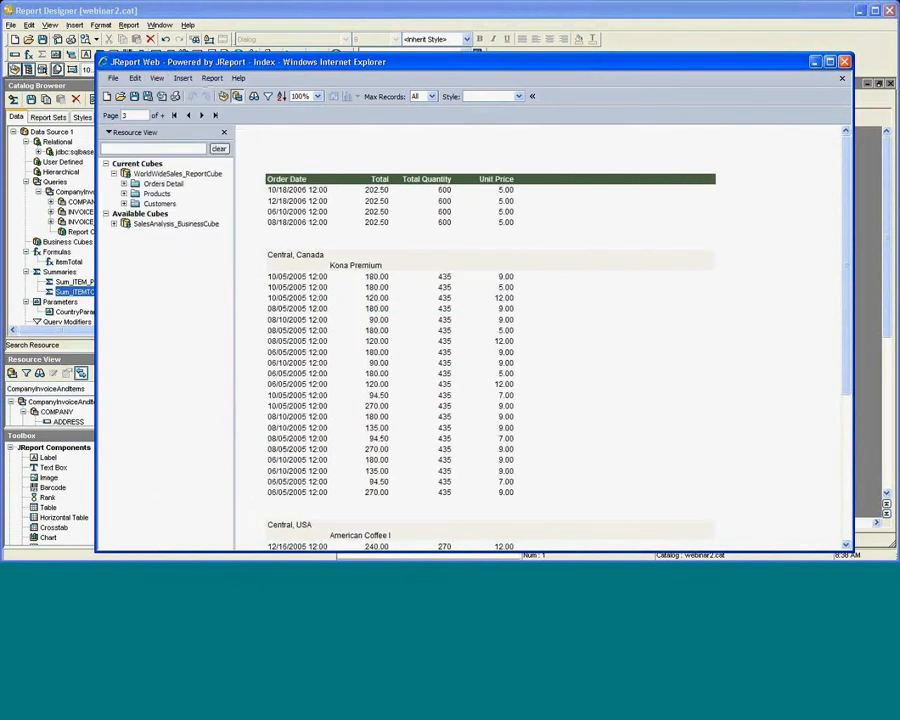
click(157, 78)
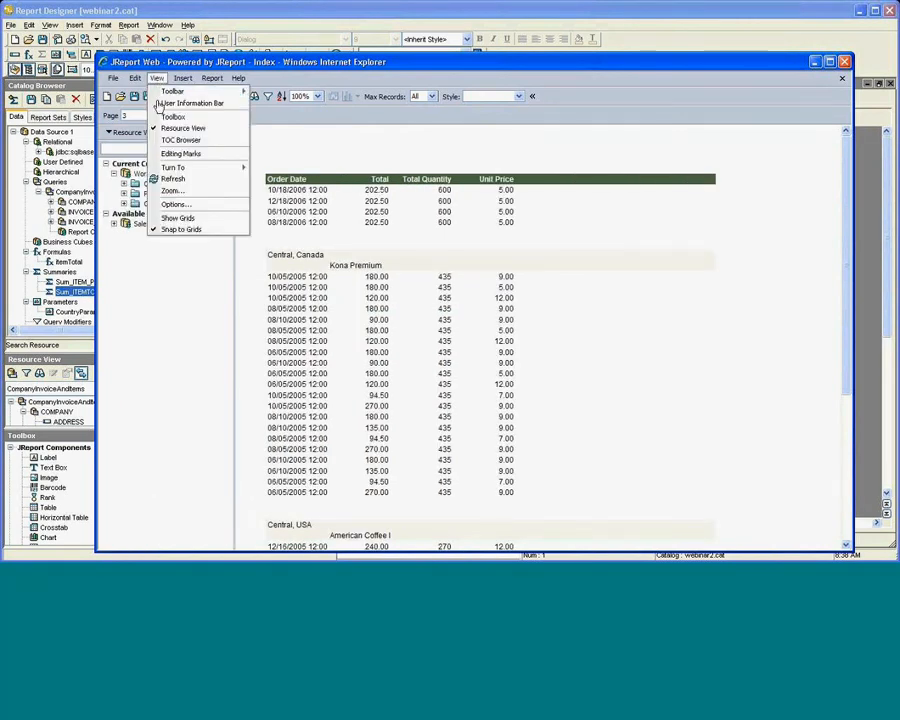
click(170, 116)
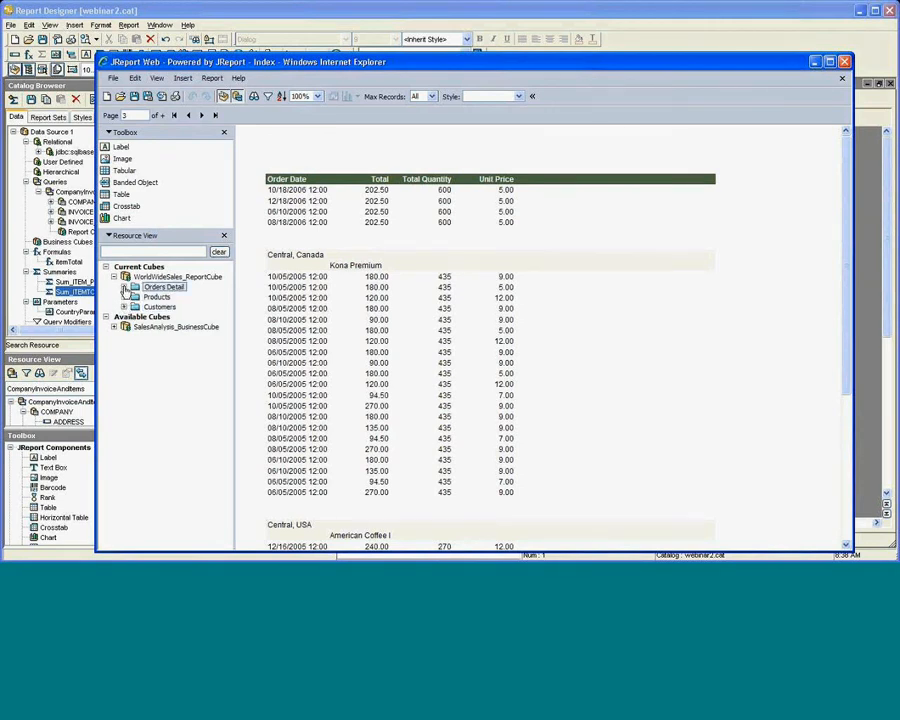
click(124, 287)
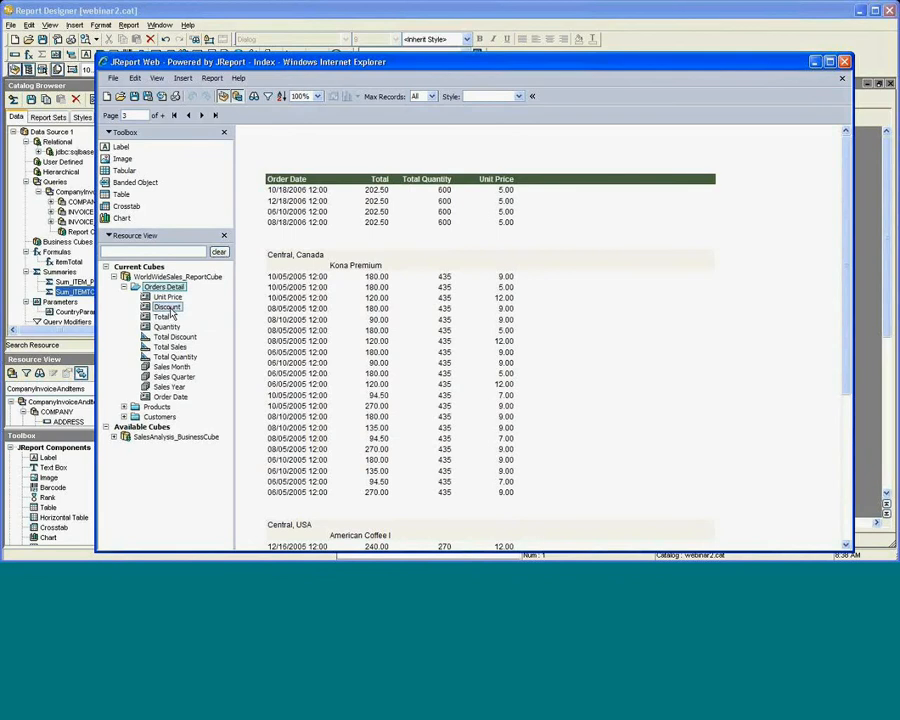
Drag the Discount field into the detail rows just right of Unit Price.
drag(168, 308, 532, 282)
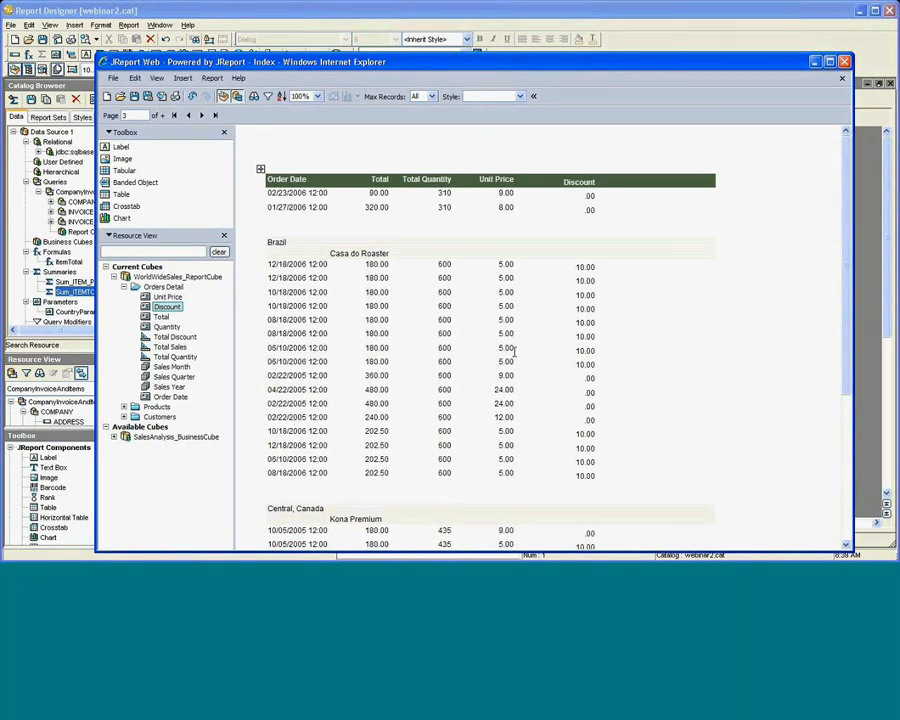
key(alt+Tab)
key(alt+Tab)
key(alt+Tab)
key(alt+Tab)
key(alt+Tab)
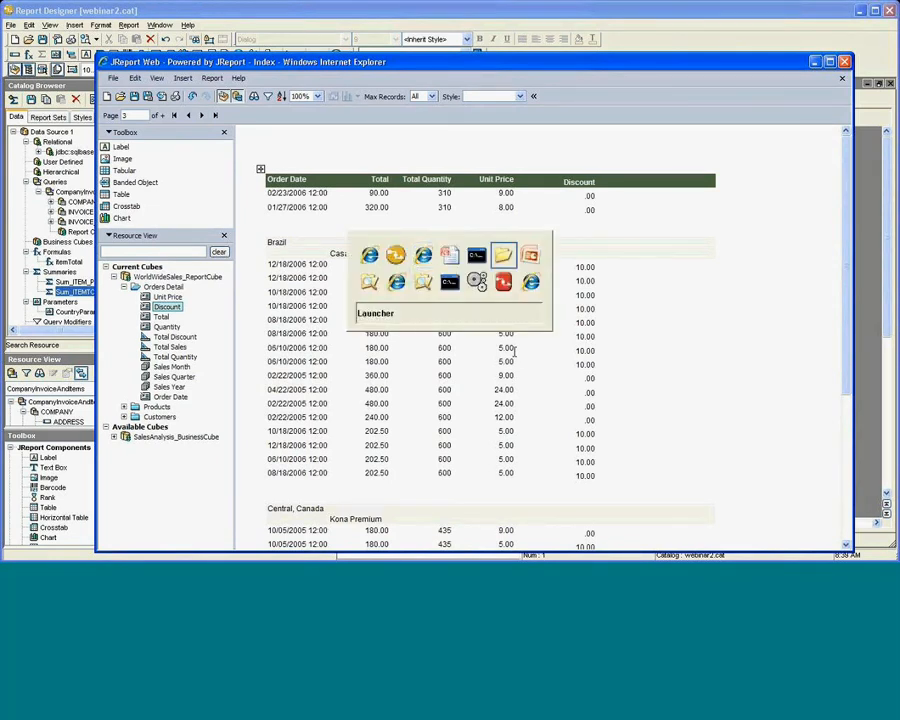
Switch to Unify NXJ and open the company invoice form maximized.
key(alt+Tab)
key(alt+Tab)
key(alt+Tab)
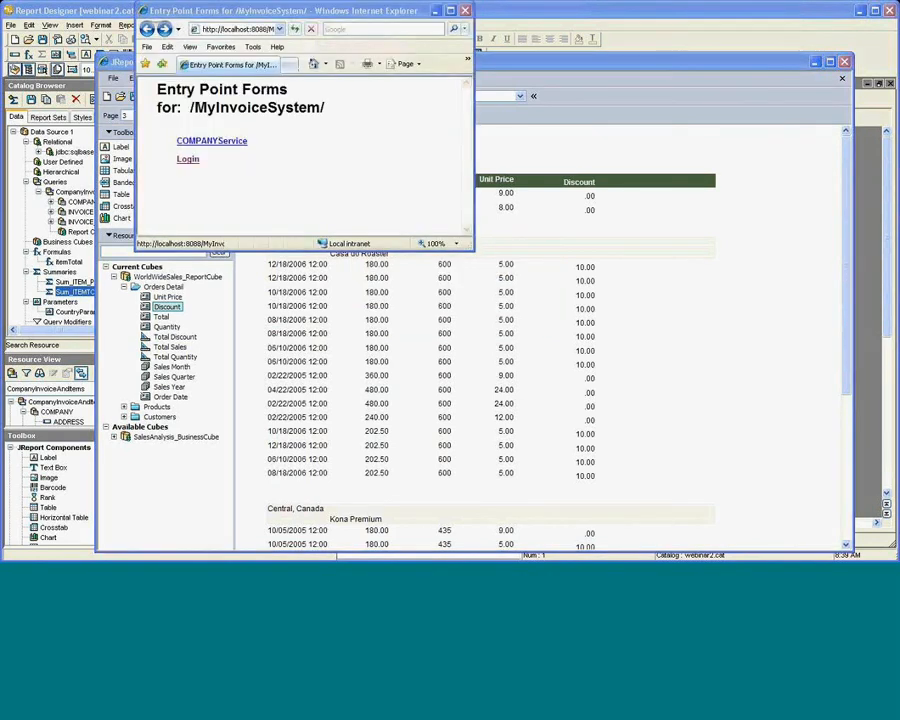
click(212, 141)
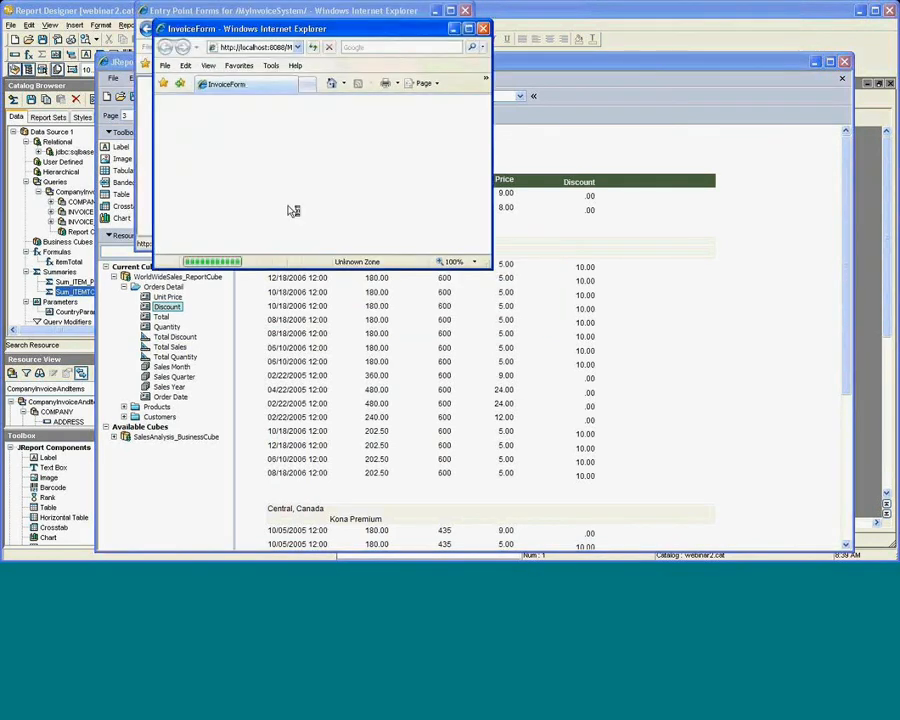
double_click(291, 31)
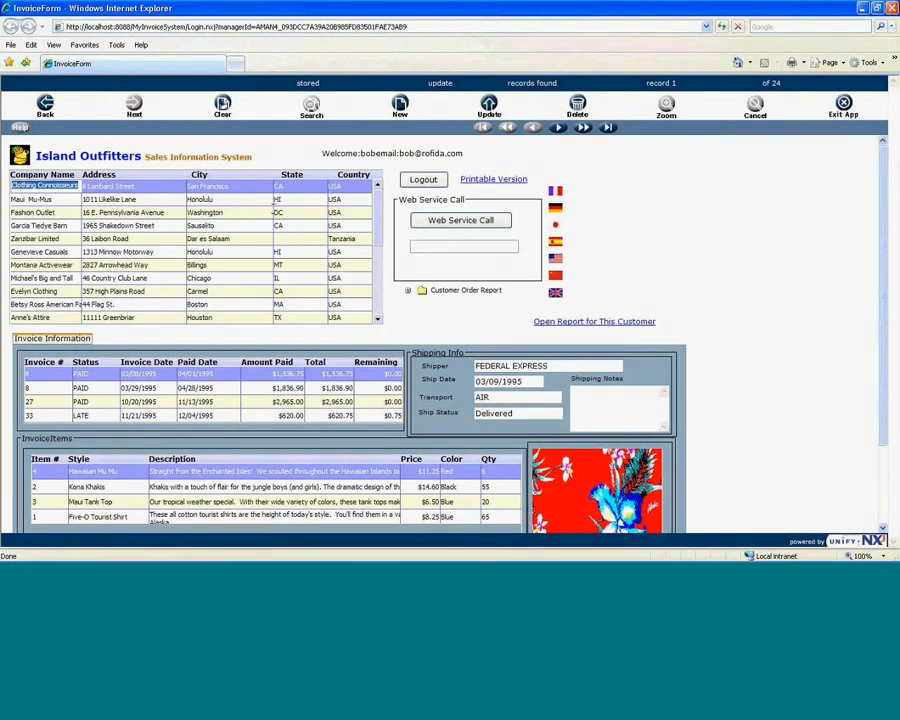
Move down to Zanzibar Limited and choose PDF under the expanded Customer Order Report.
key(Down)
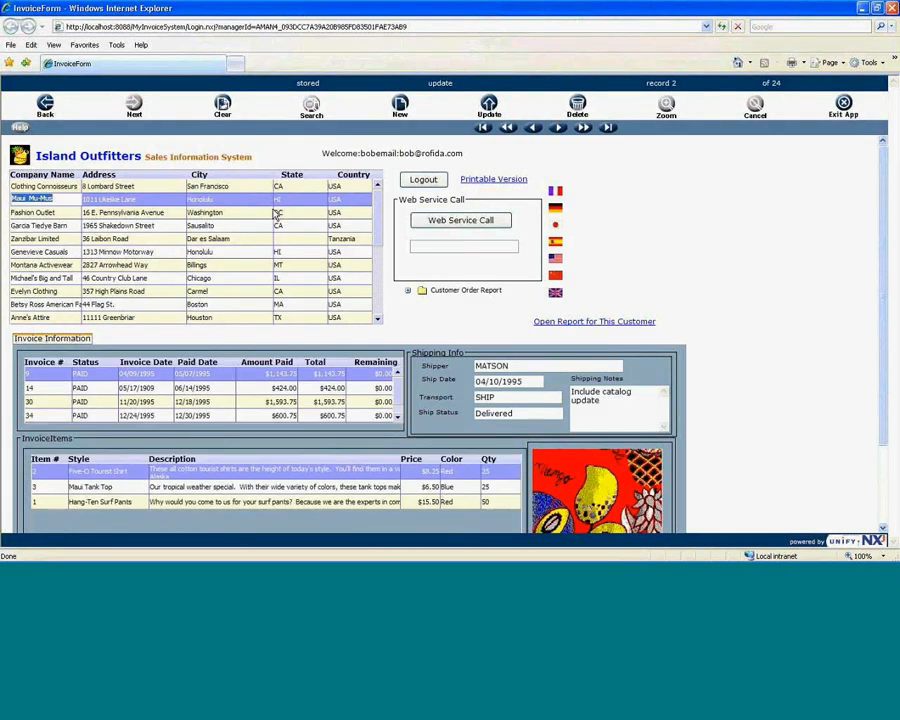
key(Down)
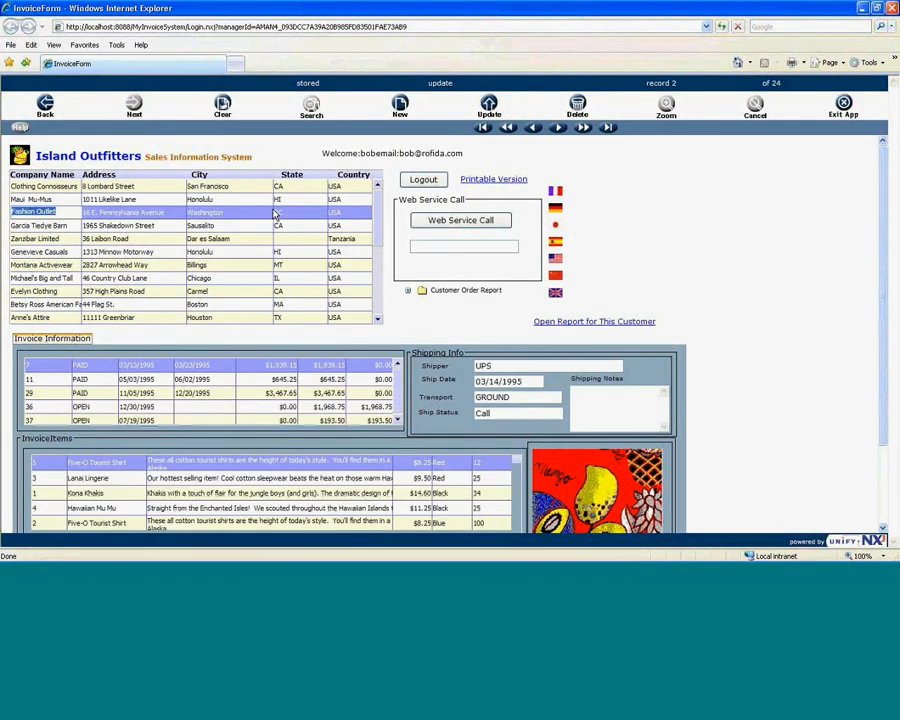
key(Down)
key(Down)
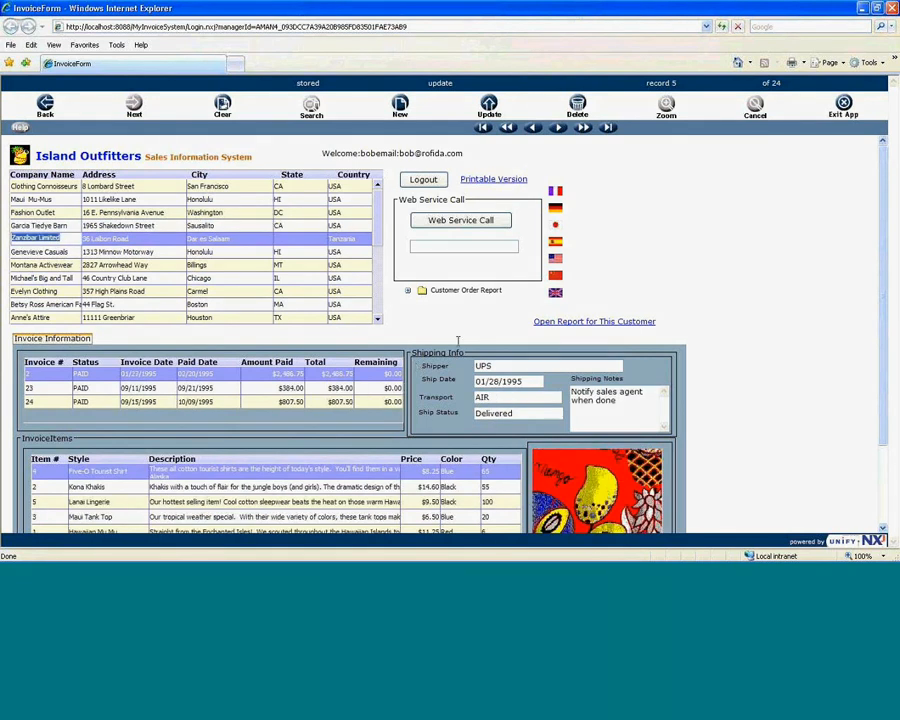
click(408, 291)
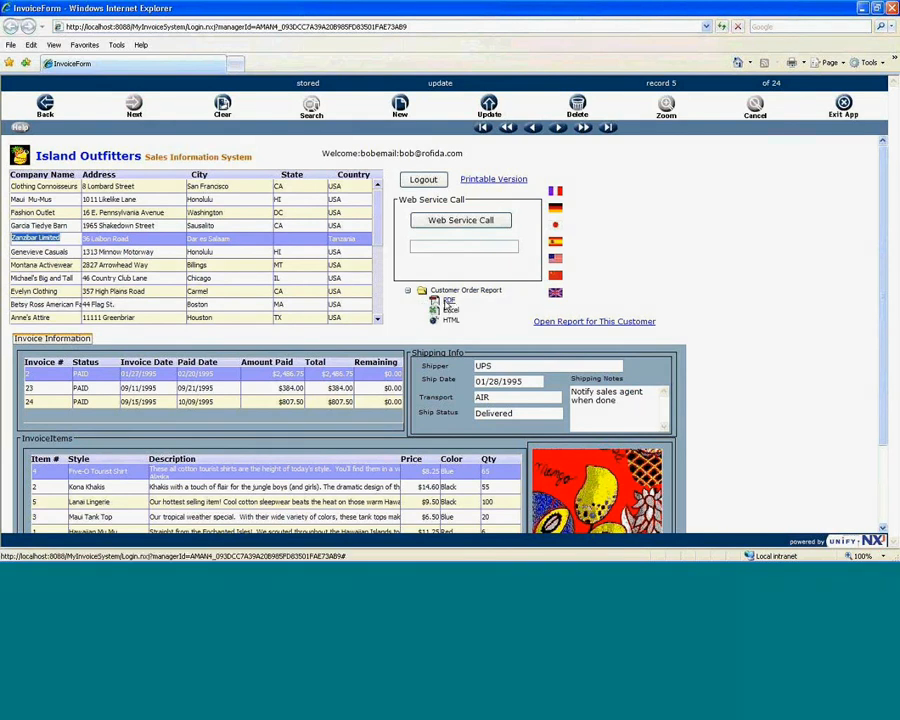
click(449, 301)
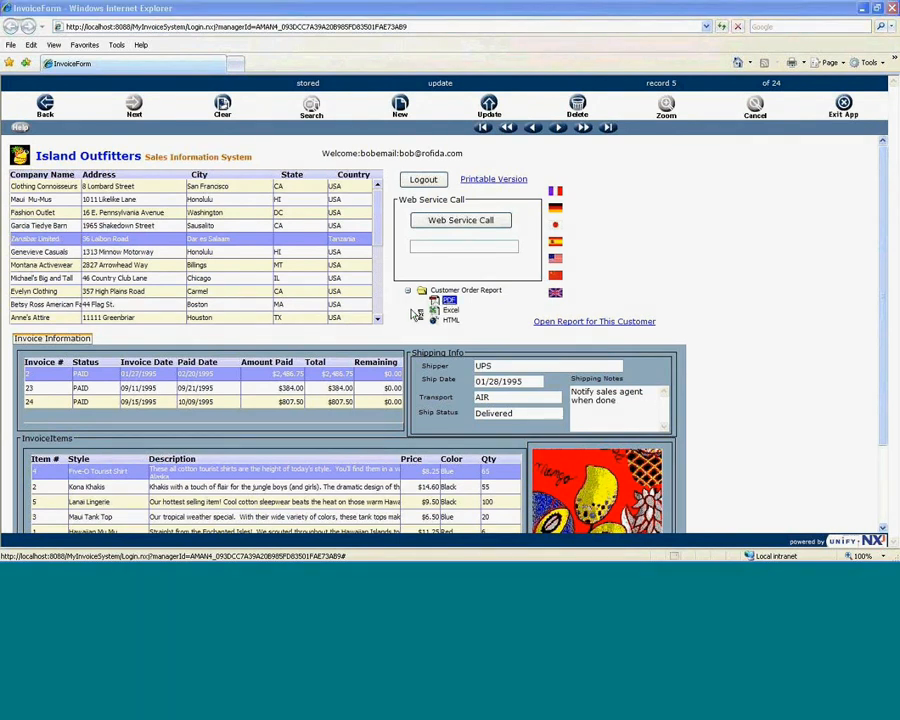
click(416, 314)
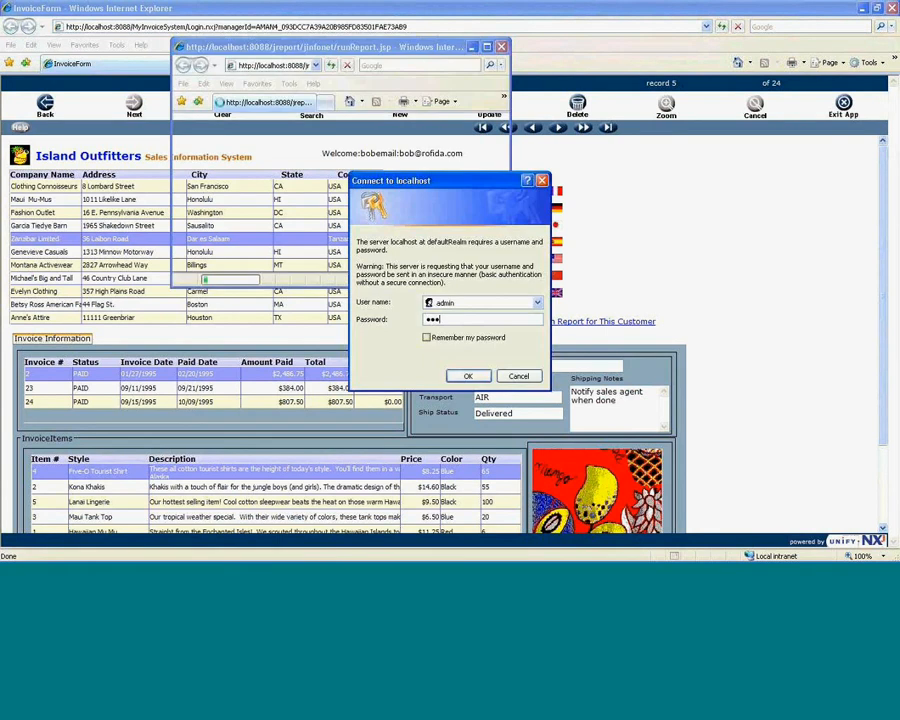
text(in)
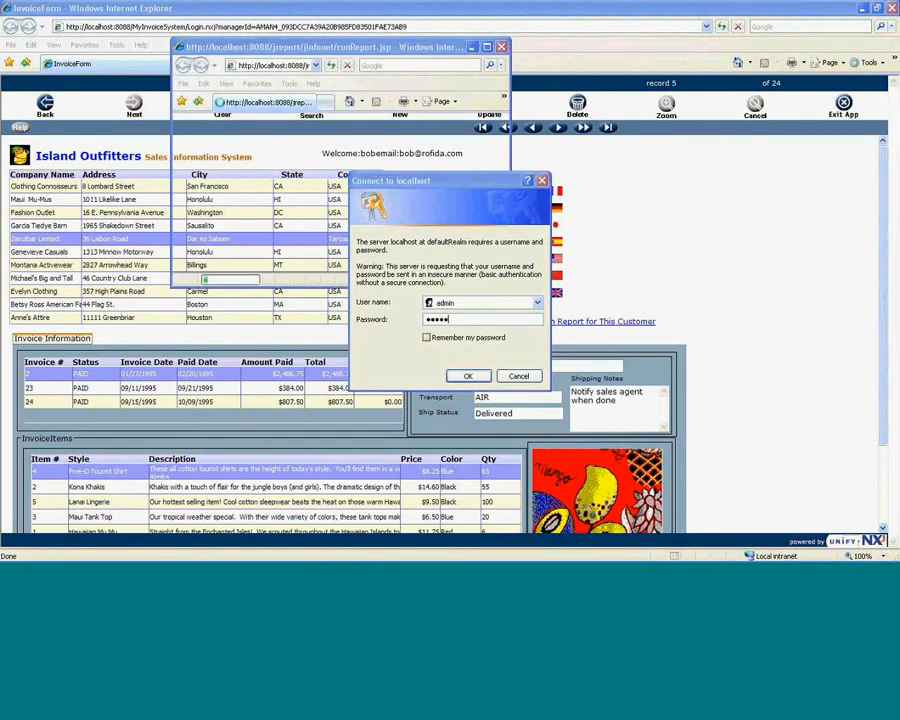
key(Return)
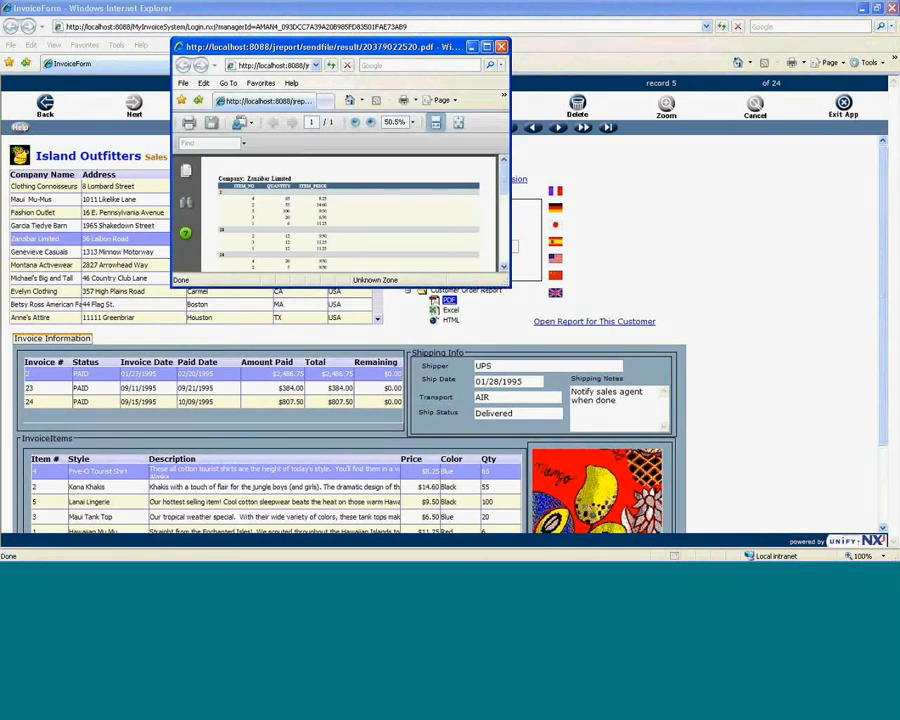
drag(509, 286, 757, 531)
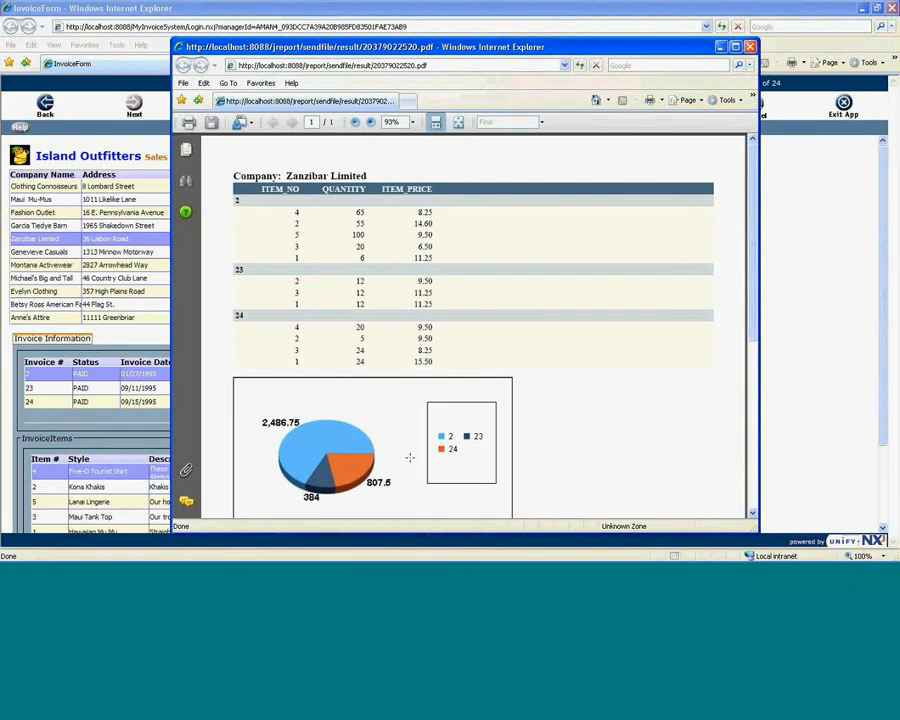
scroll(410, 457, down, 1)
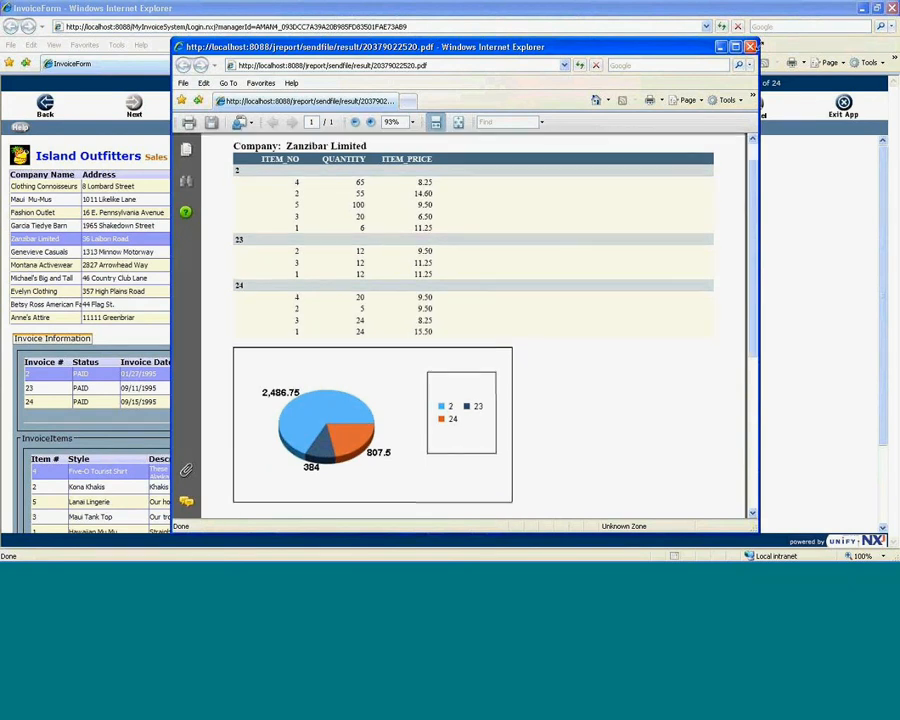
click(752, 47)
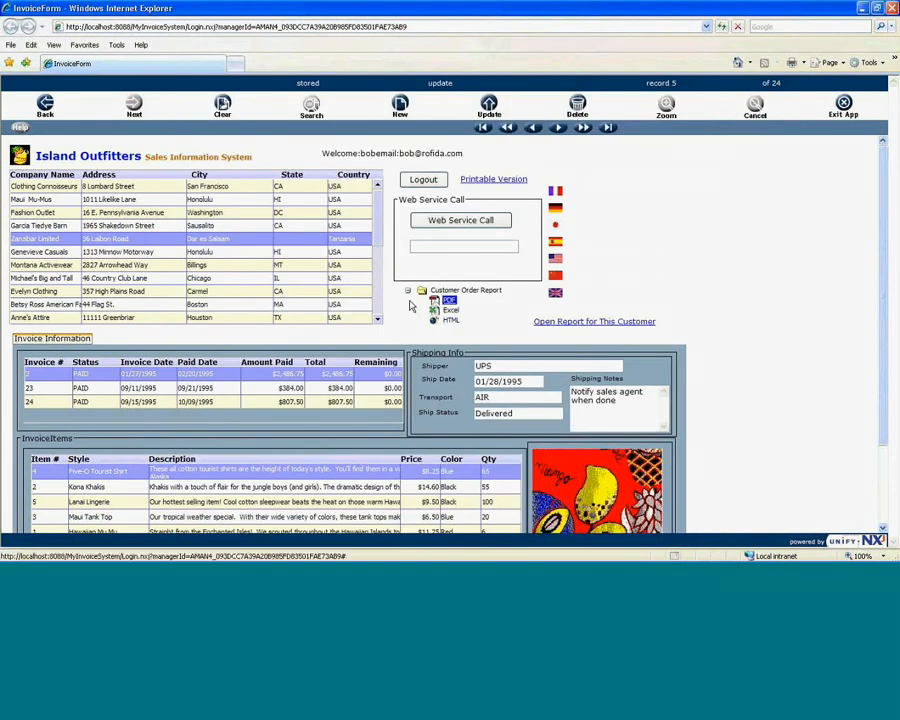
Open Evelyn Clothing's invoice report in an enlarged window and expand the viewer toolbar.
click(305, 292)
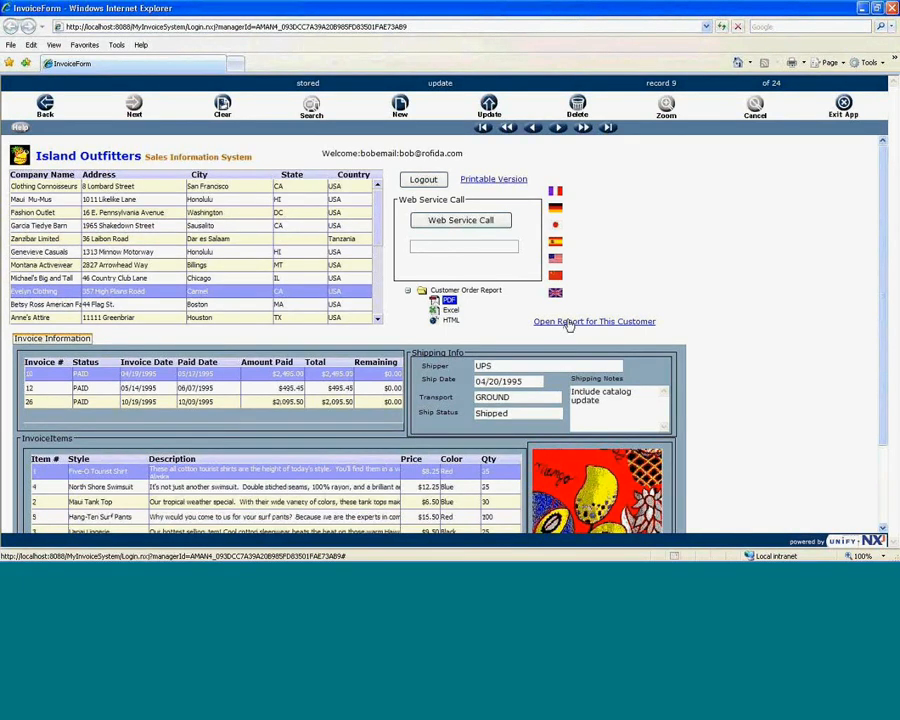
click(604, 320)
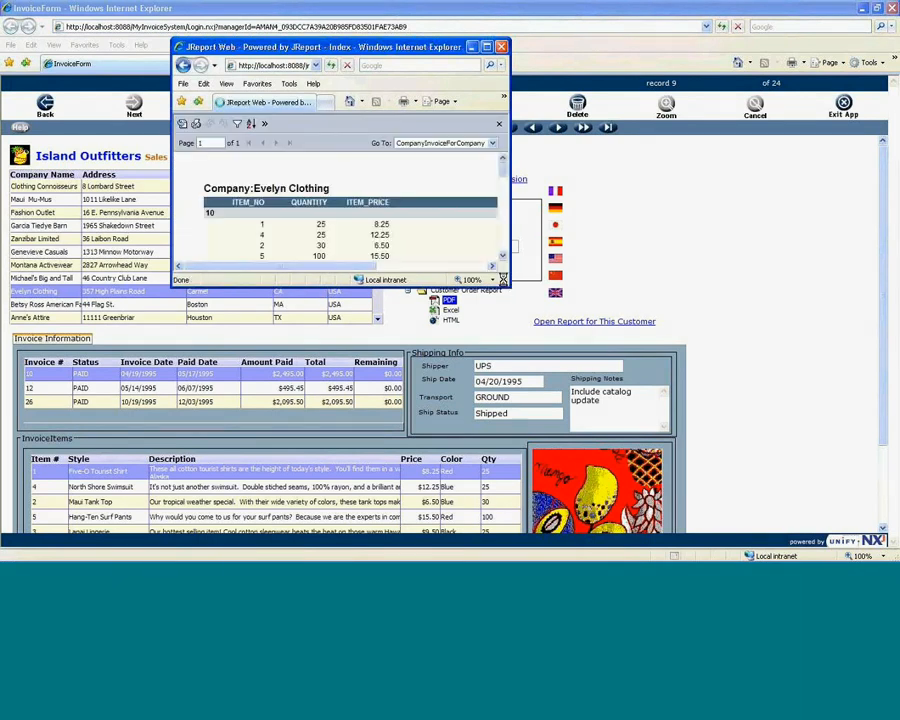
drag(503, 281, 766, 524)
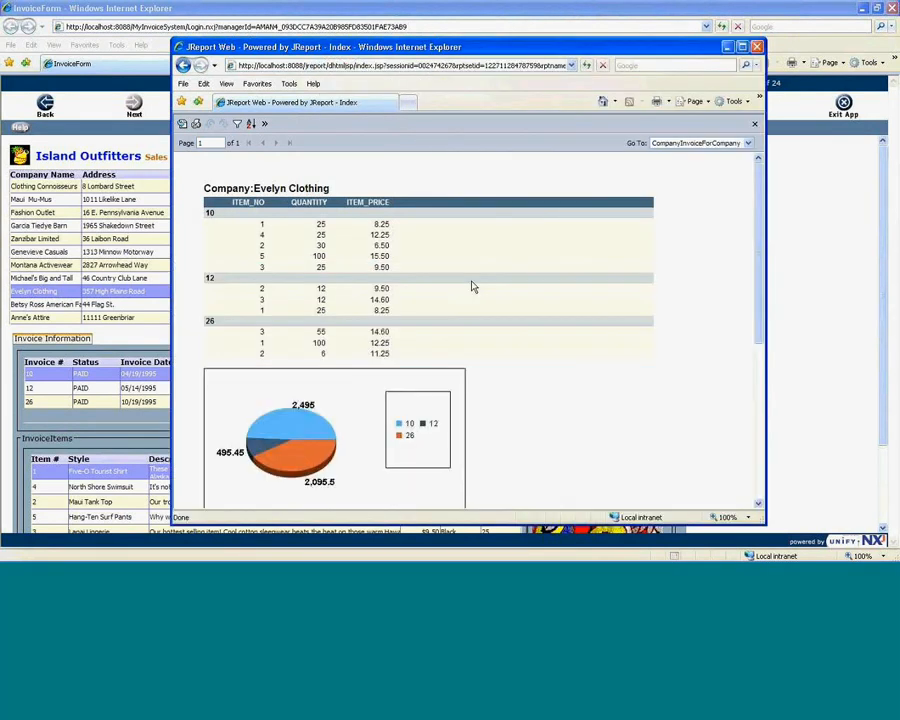
click(262, 123)
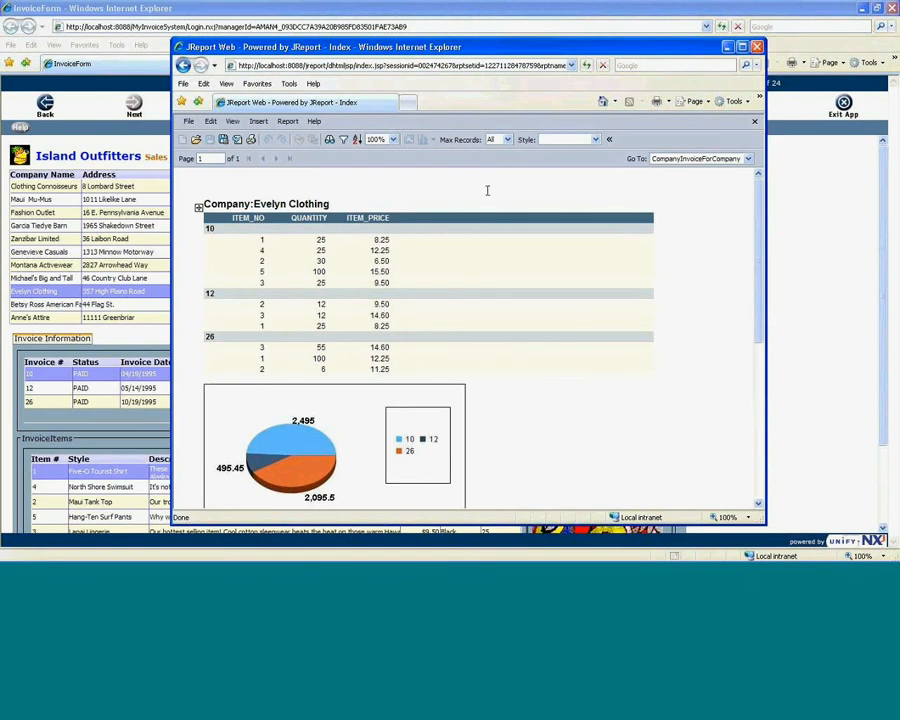
Try the Commercial style, settle on Simple for a red-orange-yellow pie, then return to the slide show.
click(596, 139)
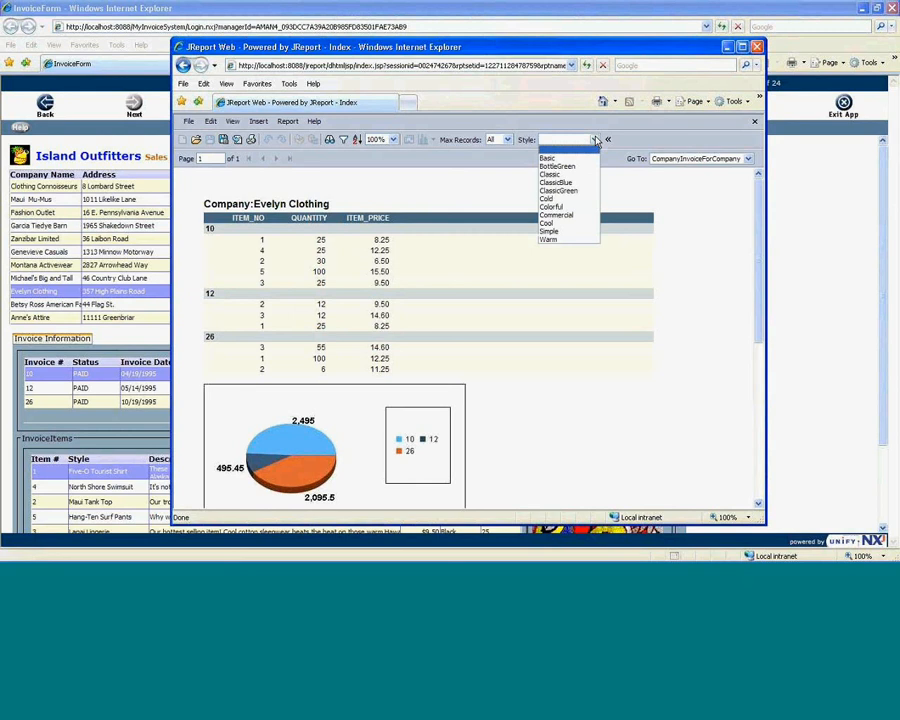
click(574, 219)
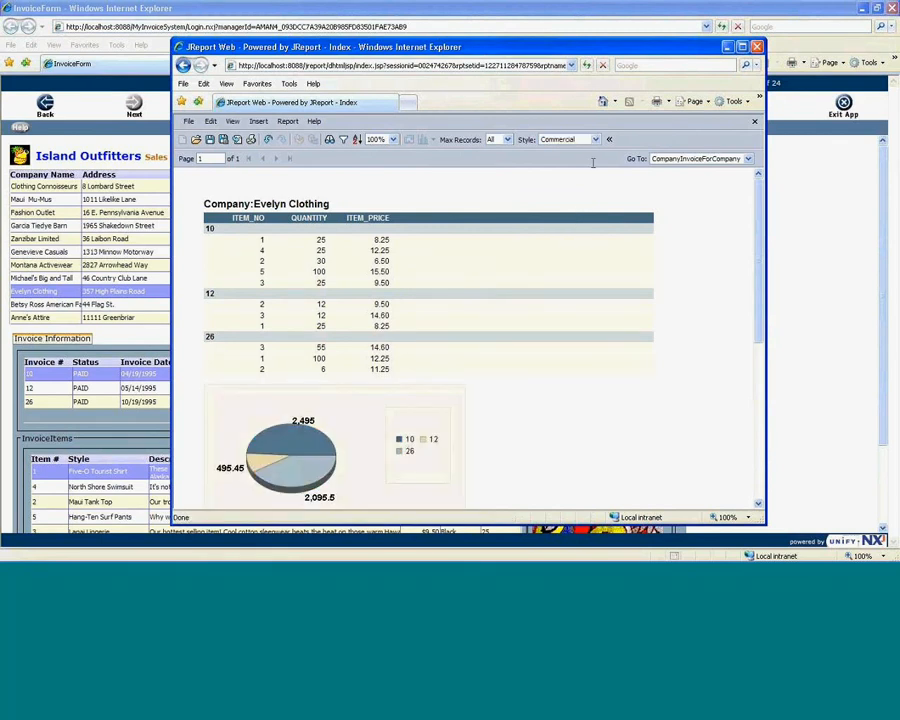
click(596, 141)
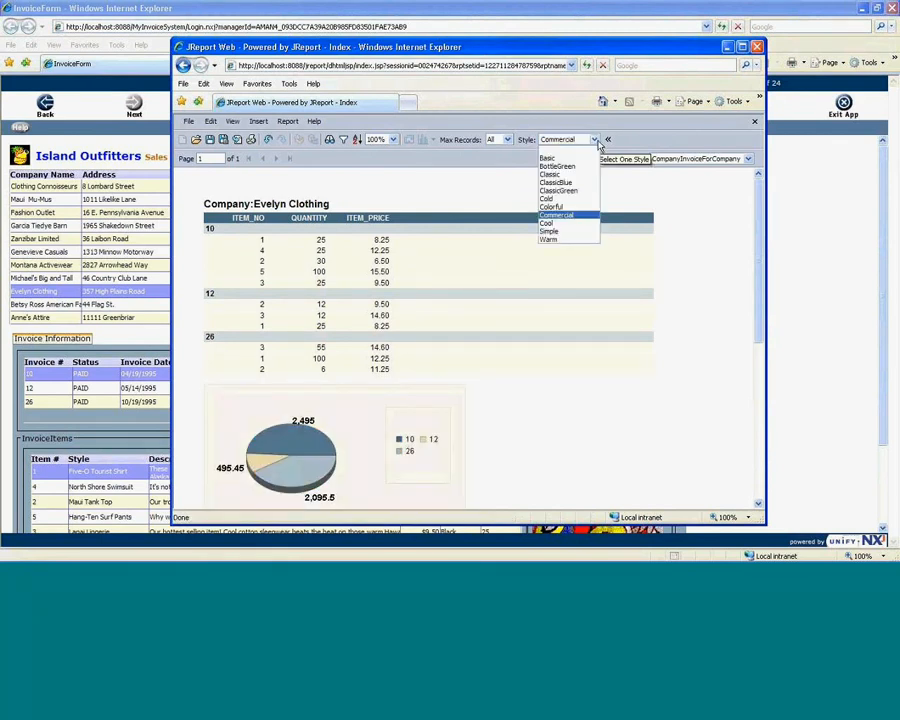
click(582, 233)
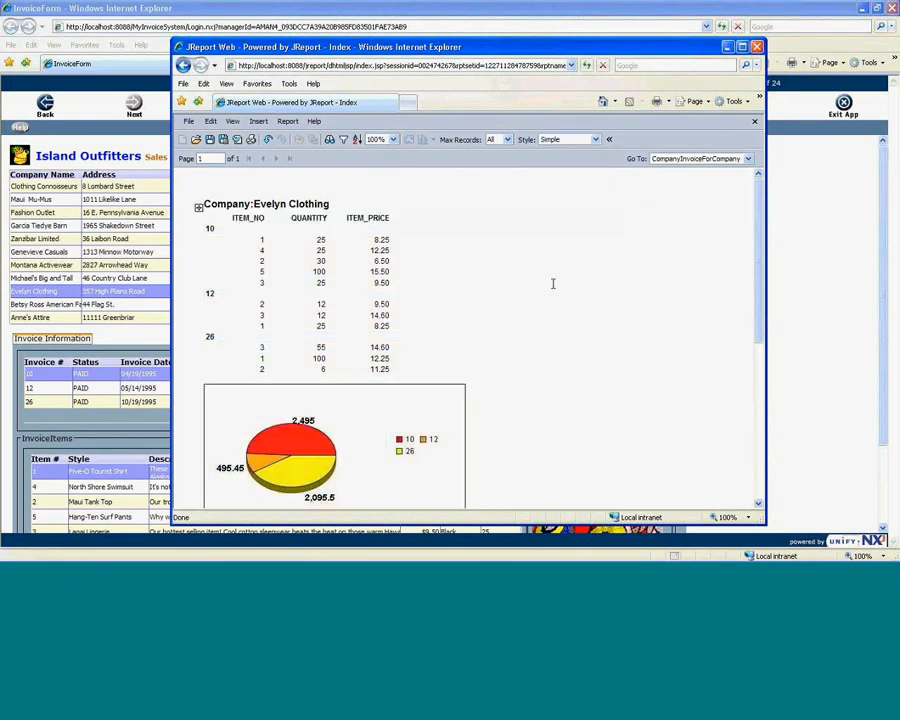
key(alt+Tab)
key(alt+Tab)
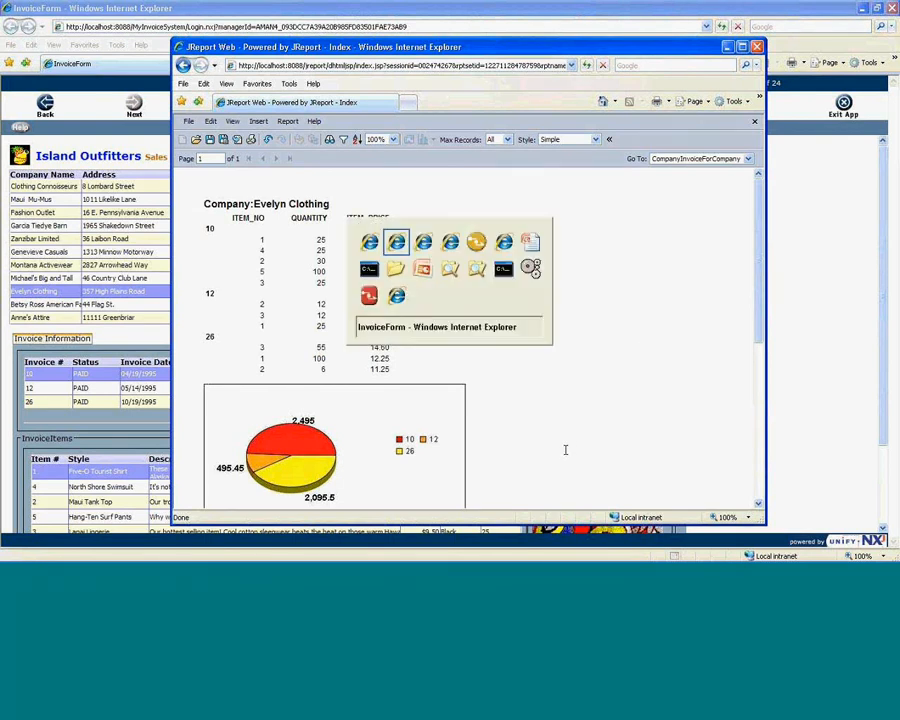
key(alt+Tab)
key(alt+Tab)
key(alt+Tab)
key(alt+Tab)
key(alt+Tab)
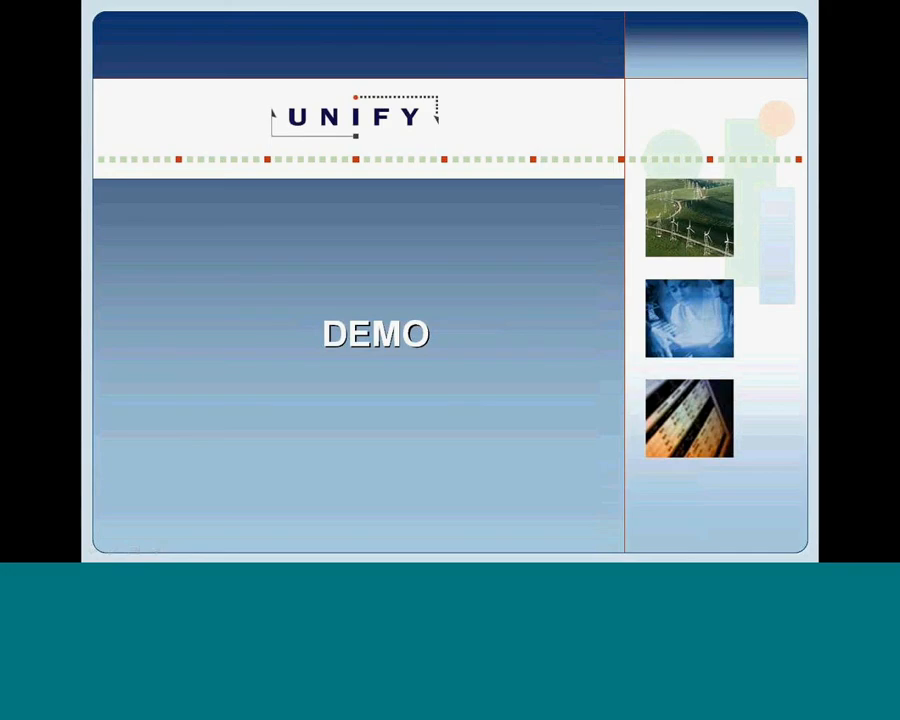
Advance to the Q&A slide with the Simple-styled Evelyn Clothing report window on top.
click(563, 447)
key(alt+Tab)
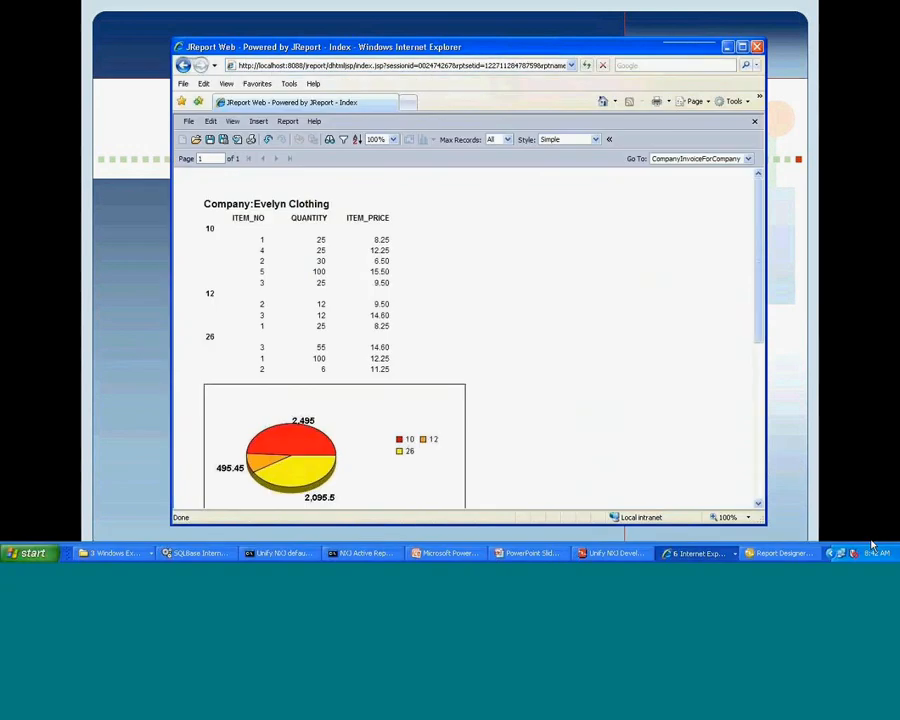
click(871, 541)
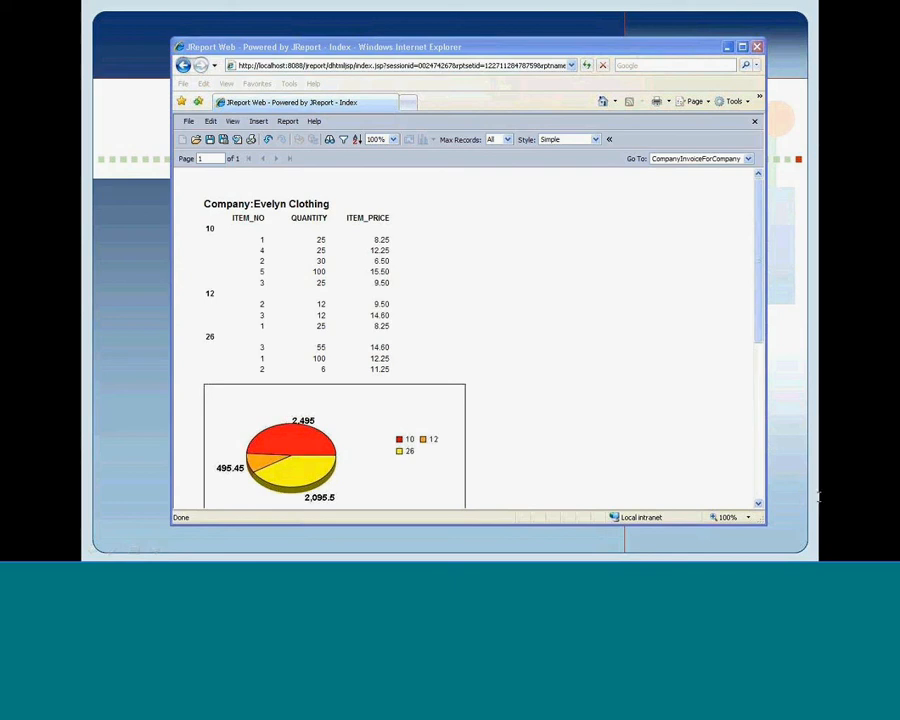
mouse_move(872, 555)
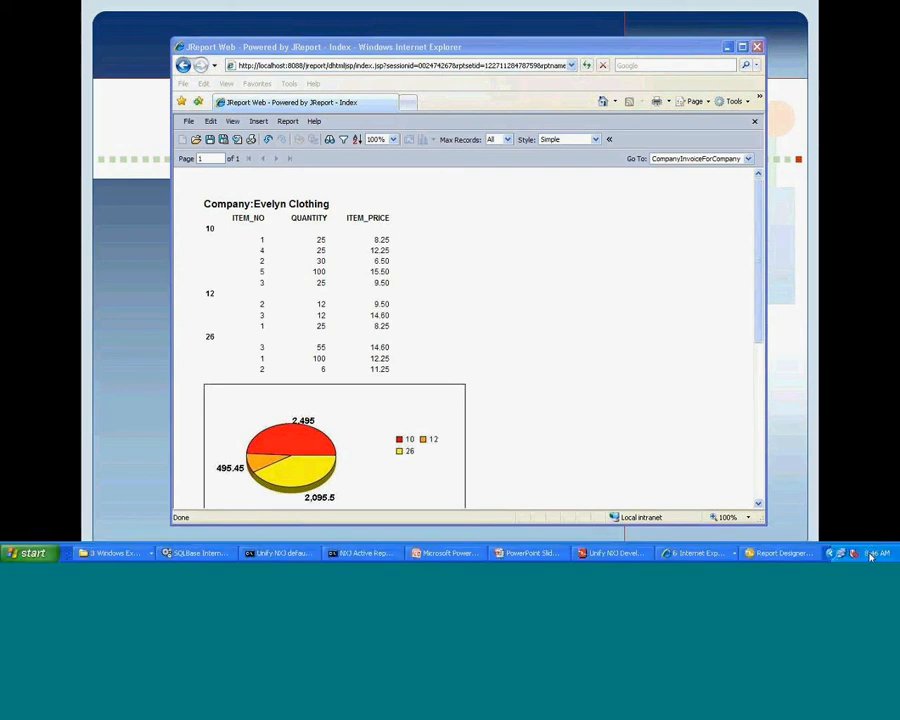